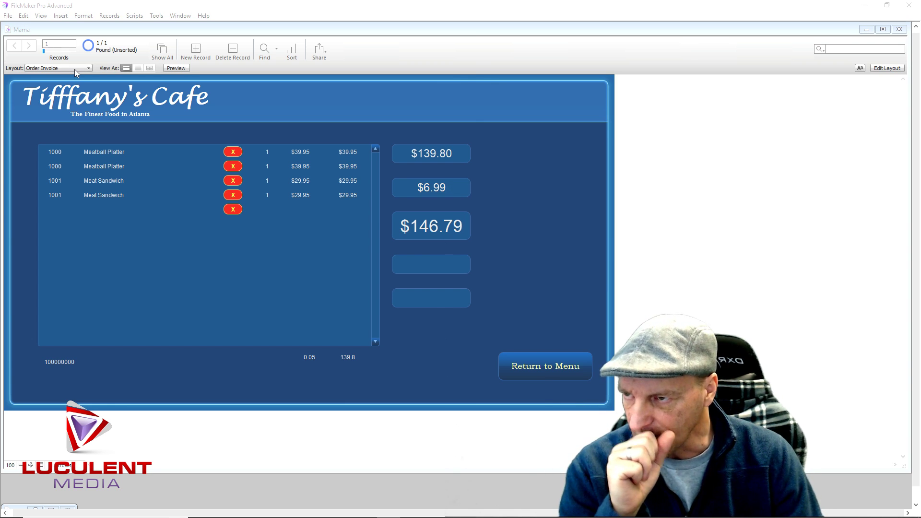
# Go from the cafe menu layout back to the Order Invoice line items
pyautogui.click(530, 366)
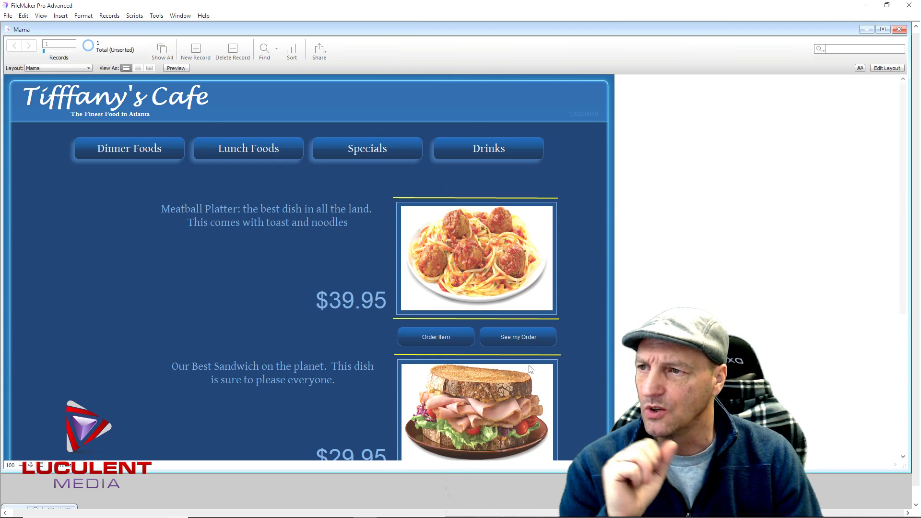
pyautogui.click(518, 337)
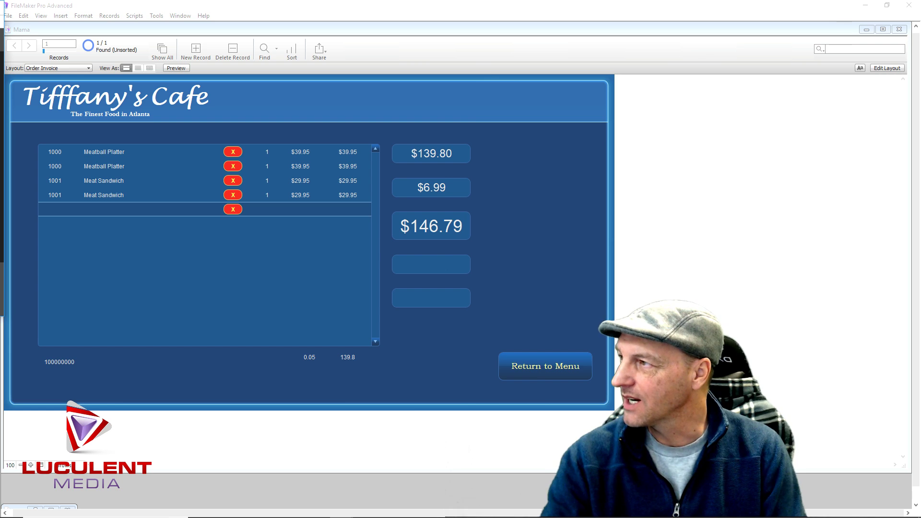
pyautogui.moveTo(0, 14); pyautogui.dragTo(0, 29)
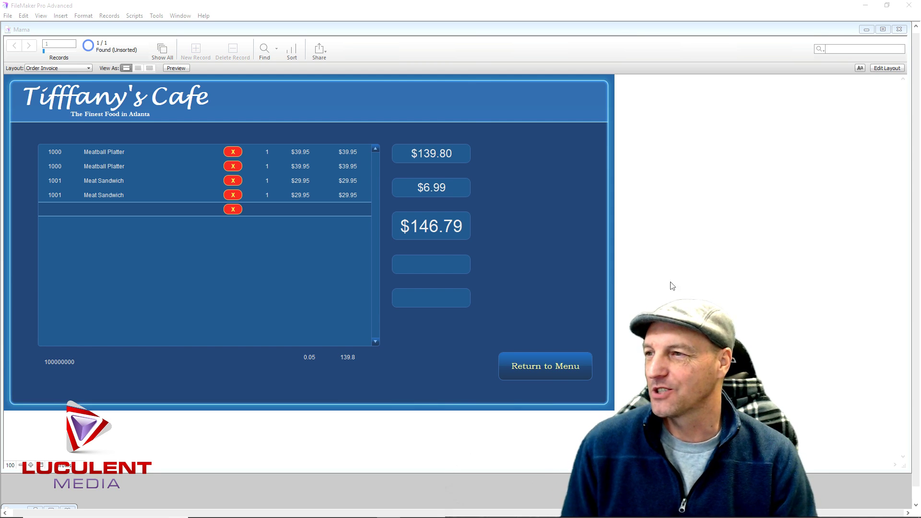
# In Layout mode, draw a small popover button over the red X in the portal row
pyautogui.click(885, 69)
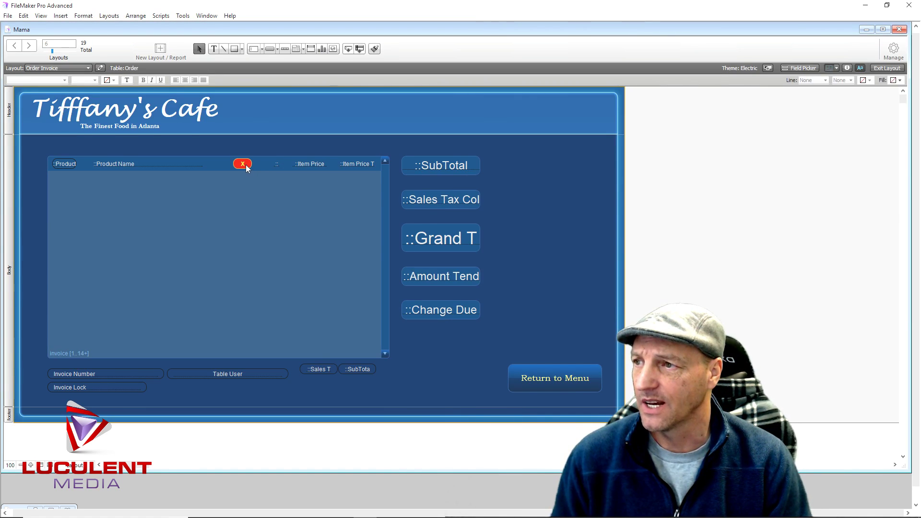
pyautogui.click(247, 168)
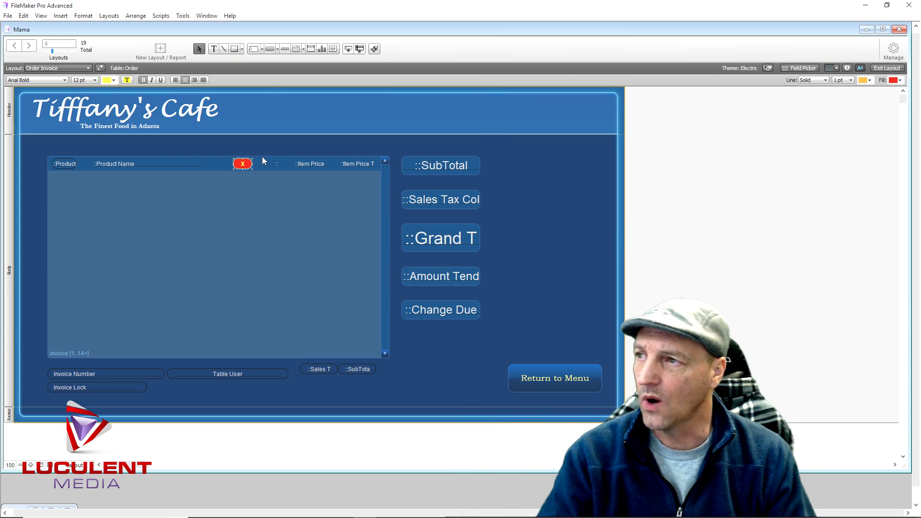
pyautogui.click(278, 50)
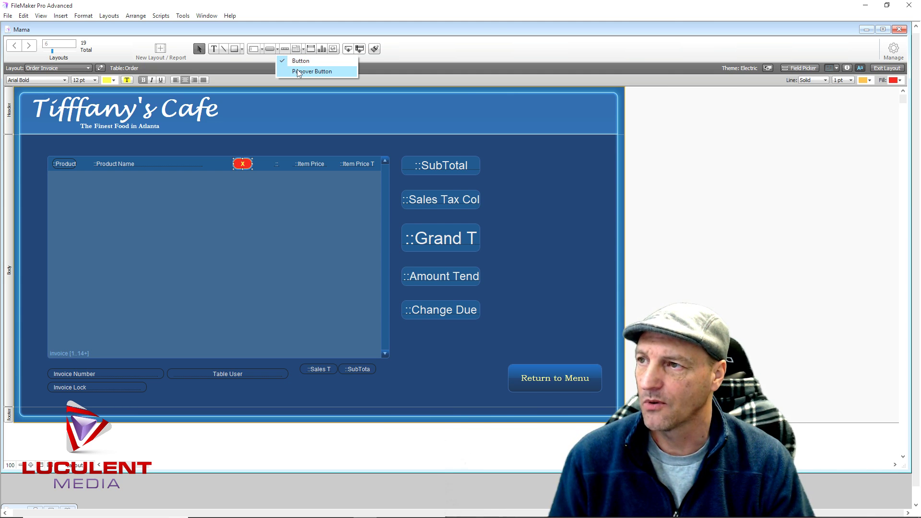
pyautogui.click(298, 72)
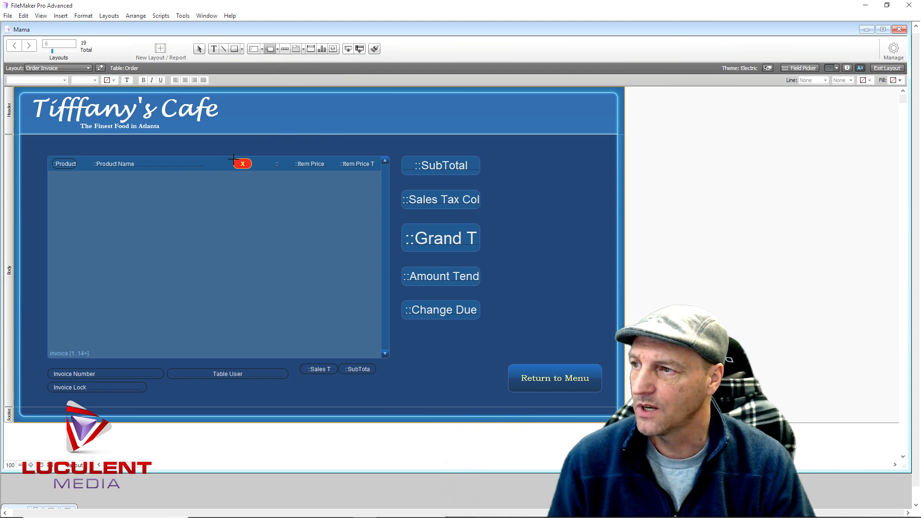
pyautogui.moveTo(234, 156); pyautogui.dragTo(251, 168)
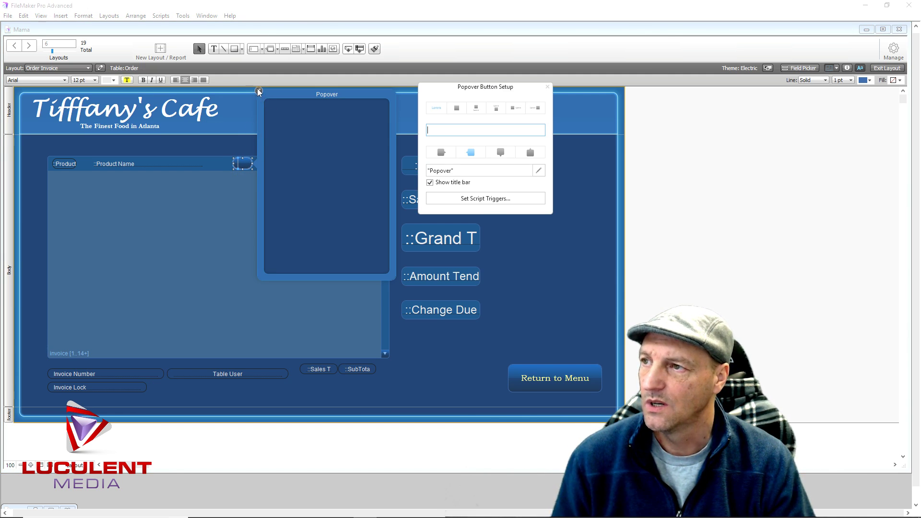
# Fill the popover button solid red in the Inspector and move it just left of the X button
pyautogui.click(259, 95)
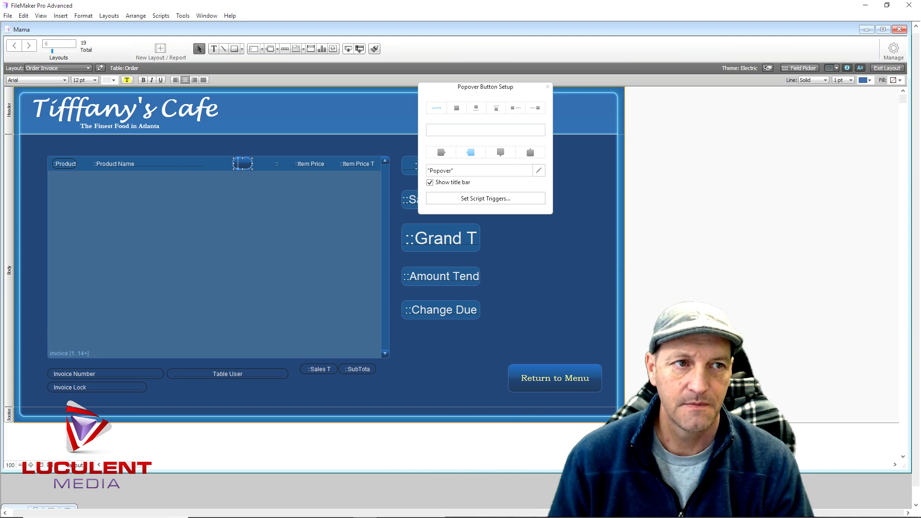
pyautogui.hotkey('ctrl', 'i')
pyautogui.moveTo(692, 47); pyautogui.dragTo(629, 47)
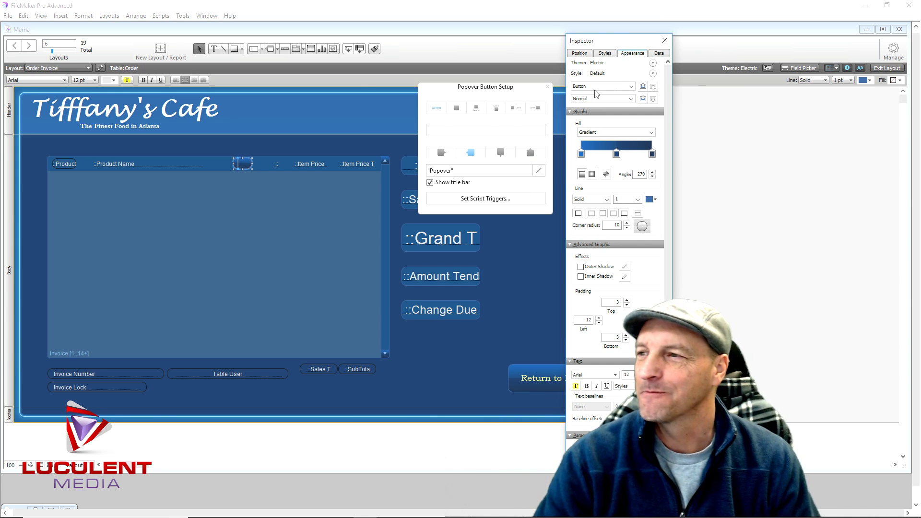
pyautogui.click(609, 137)
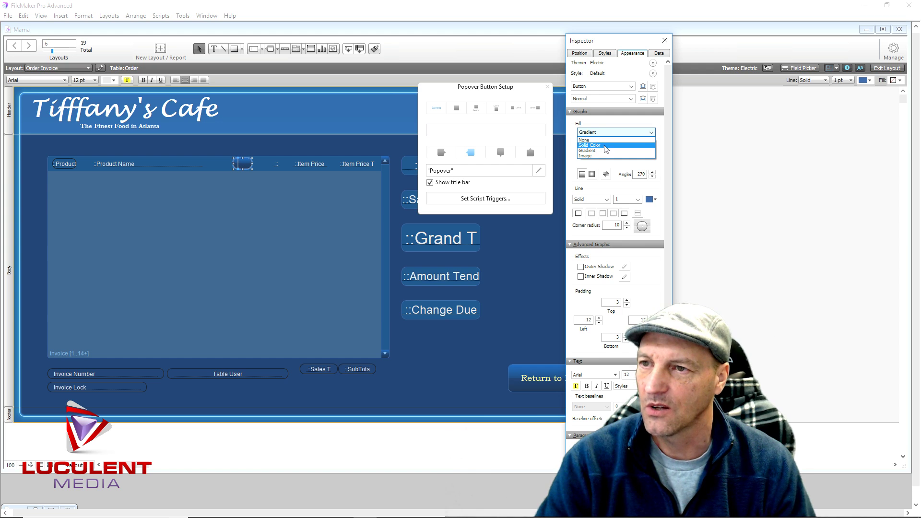
pyautogui.click(602, 146)
pyautogui.click(599, 152)
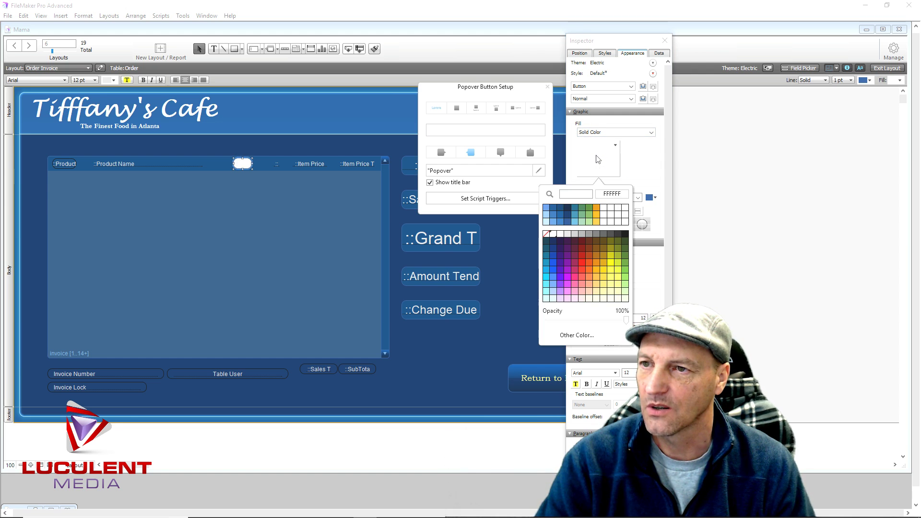
pyautogui.click(582, 263)
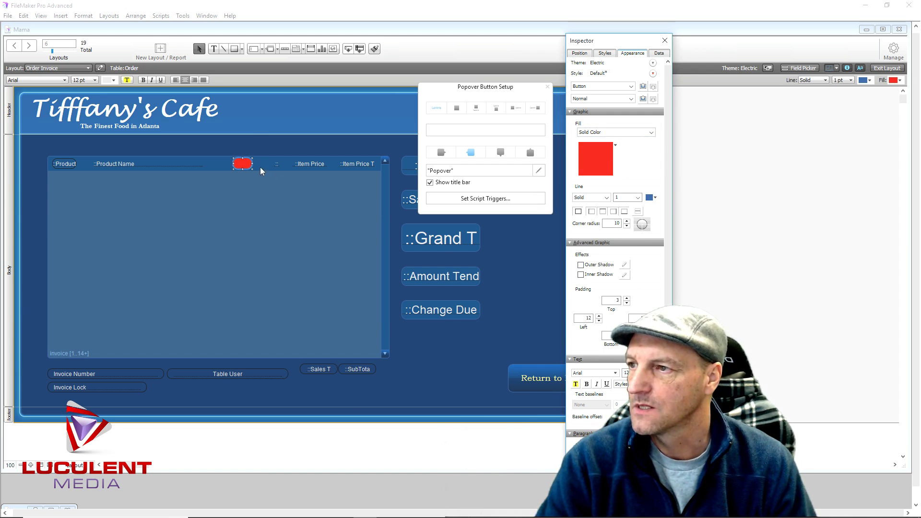
pyautogui.moveTo(244, 166); pyautogui.dragTo(221, 165)
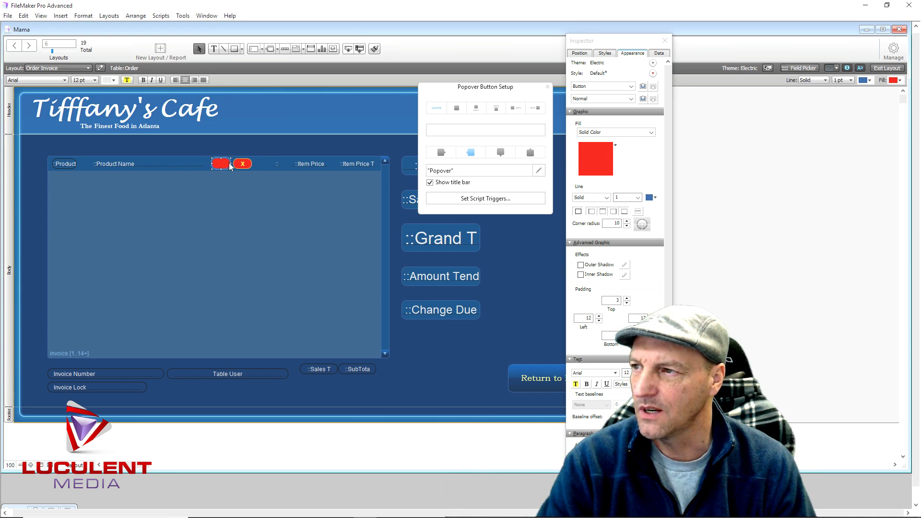
pyautogui.click(579, 53)
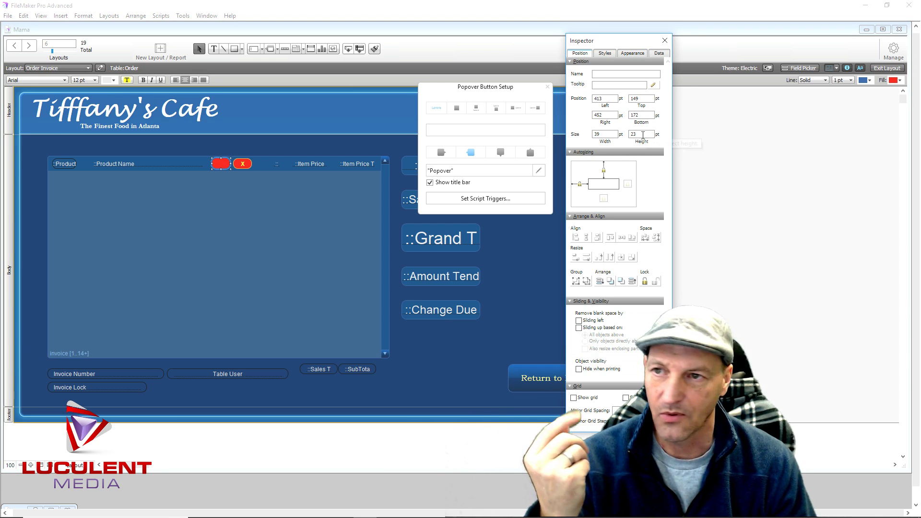
# Set the red popover button's height to 22 pt to match the X button, then open its popover setup
pyautogui.click(239, 164)
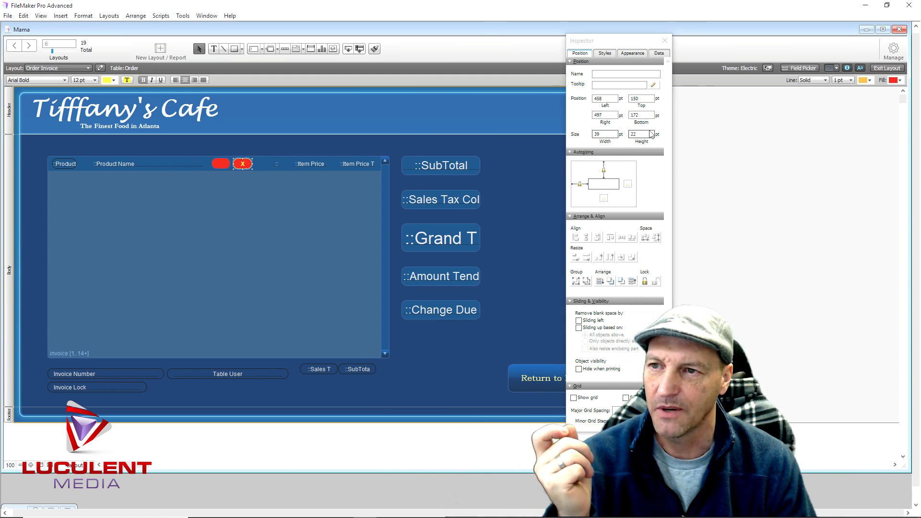
pyautogui.click(222, 164)
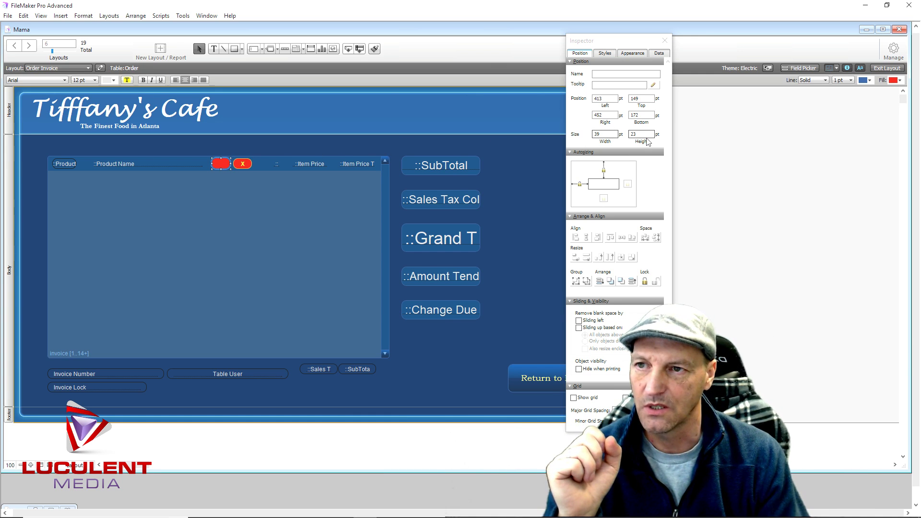
pyautogui.click(634, 136)
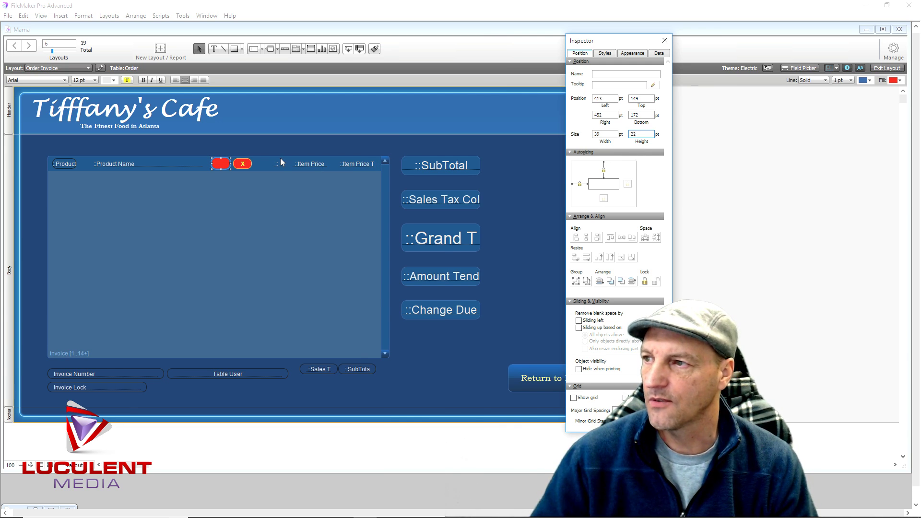
pyautogui.click(229, 163)
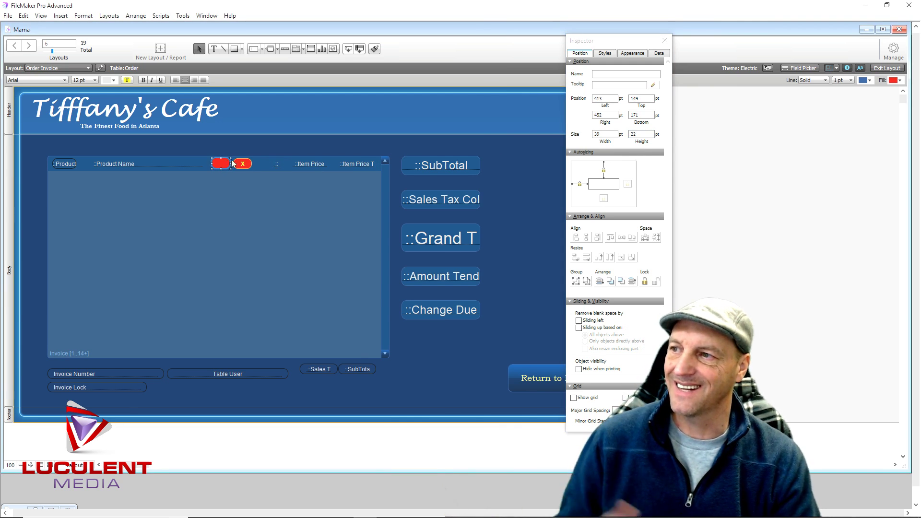
pyautogui.click(240, 165)
pyautogui.click(228, 168)
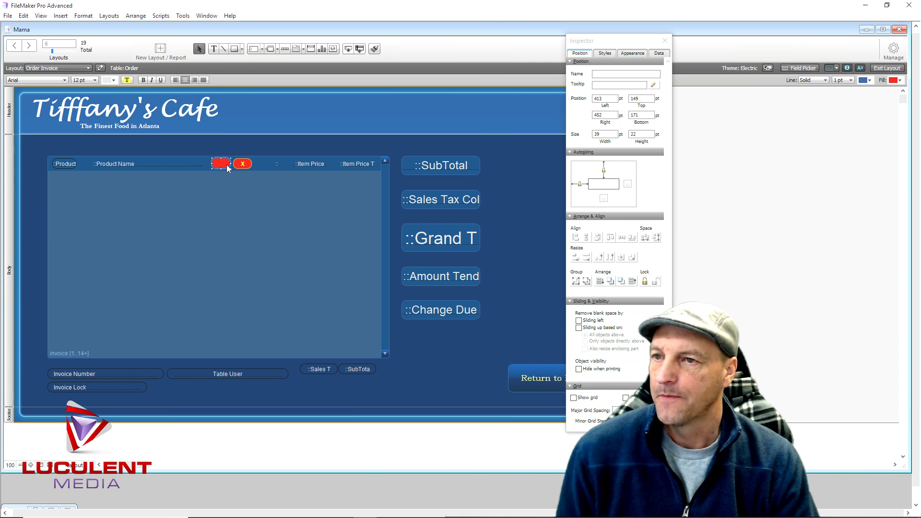
pyautogui.doubleClick(228, 165)
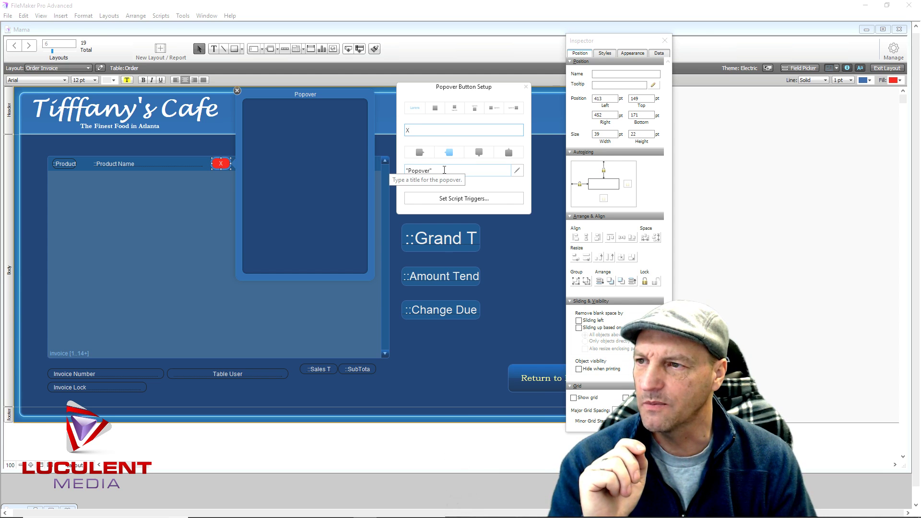
# Delete the popover's default title text and close the setup
pyautogui.moveTo(433, 171); pyautogui.dragTo(405, 173)
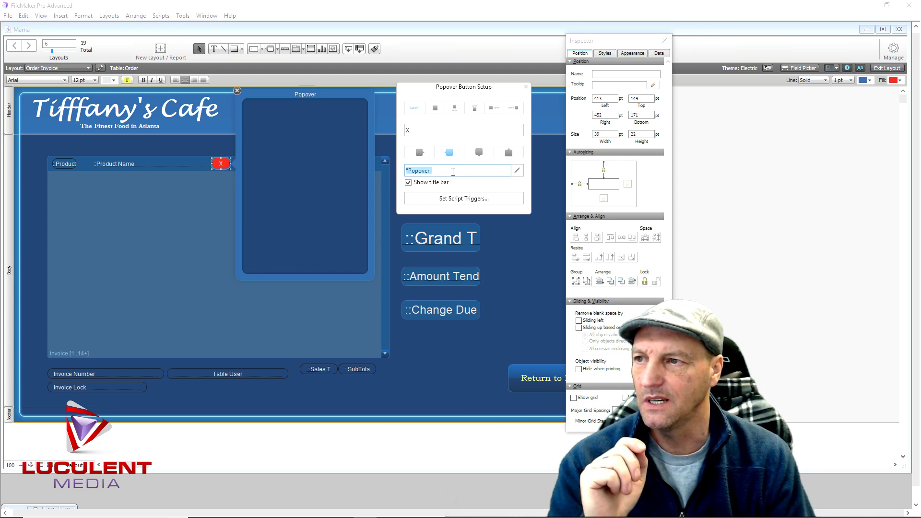
pyautogui.press('BackSpace')
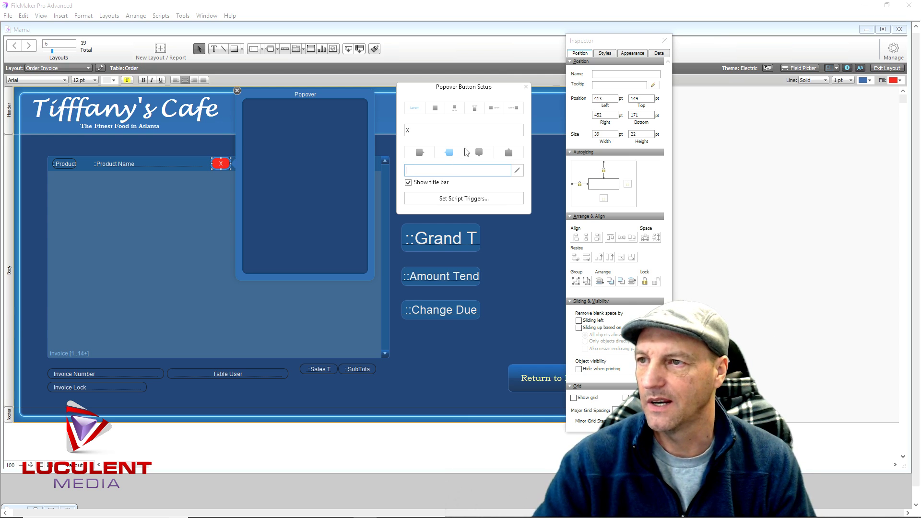
pyautogui.press('Escape')
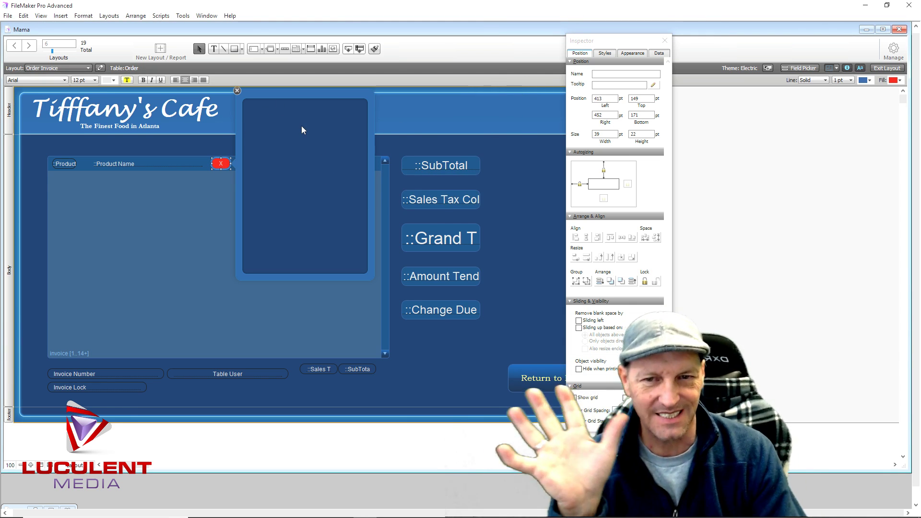
# Set the popover's fill to None, shrink it to about 295 × 258 pt, and start a text block inside
pyautogui.click(630, 53)
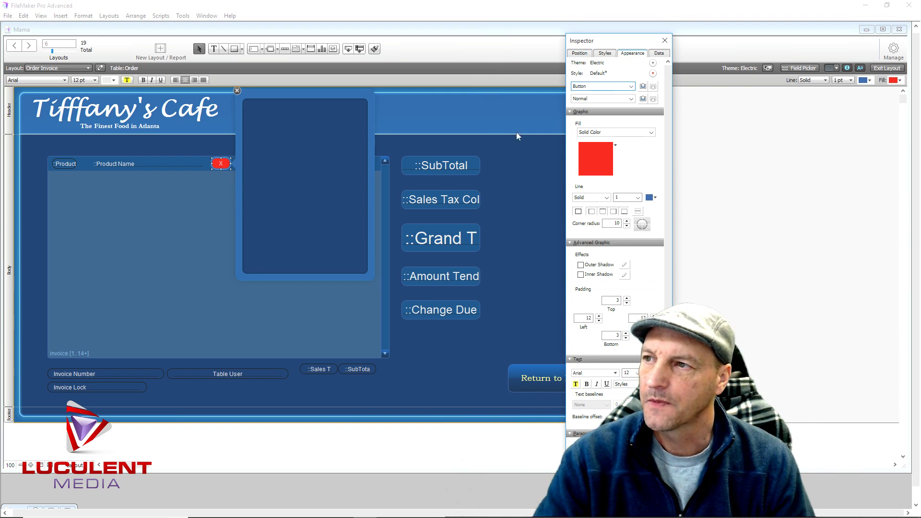
pyautogui.click(312, 165)
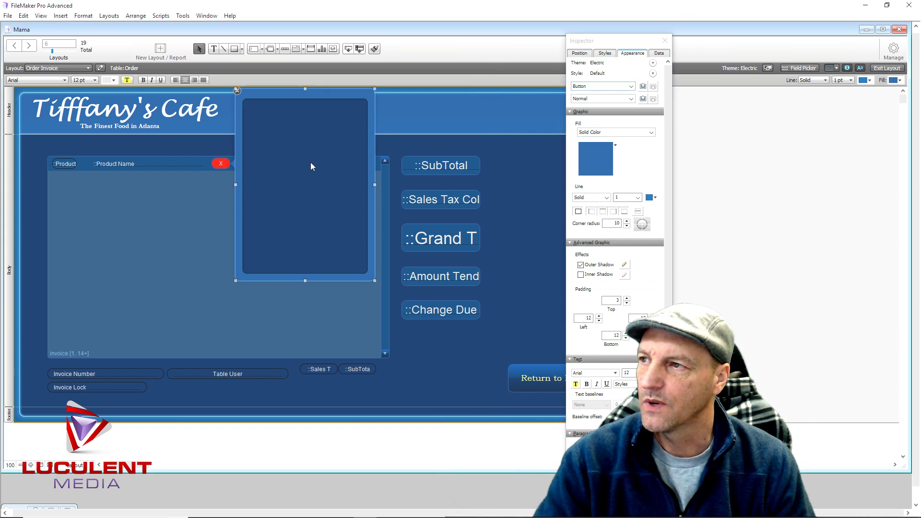
pyautogui.click(602, 133)
pyautogui.click(584, 139)
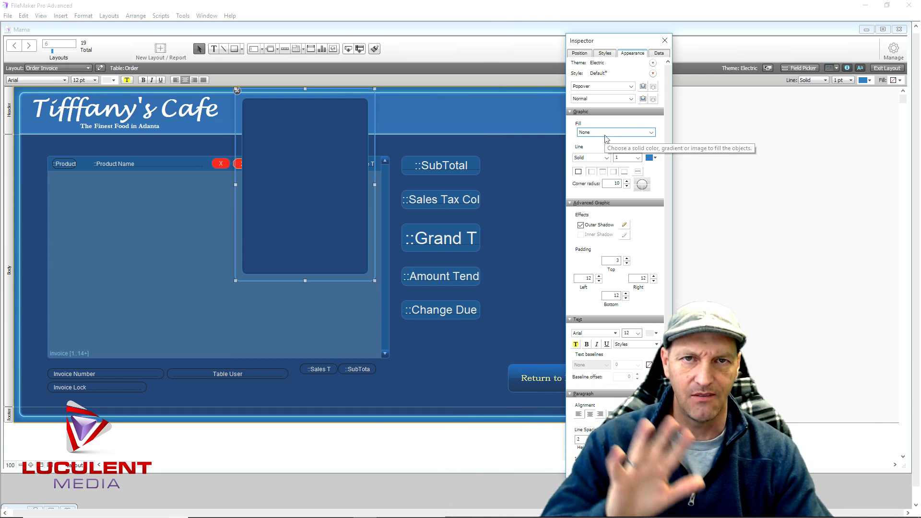
pyautogui.moveTo(374, 280); pyautogui.dragTo(376, 208)
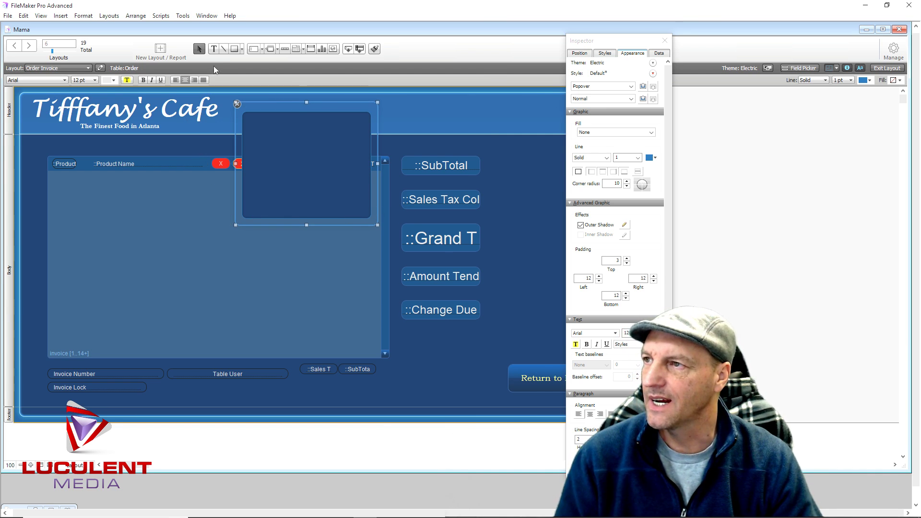
pyautogui.click(214, 50)
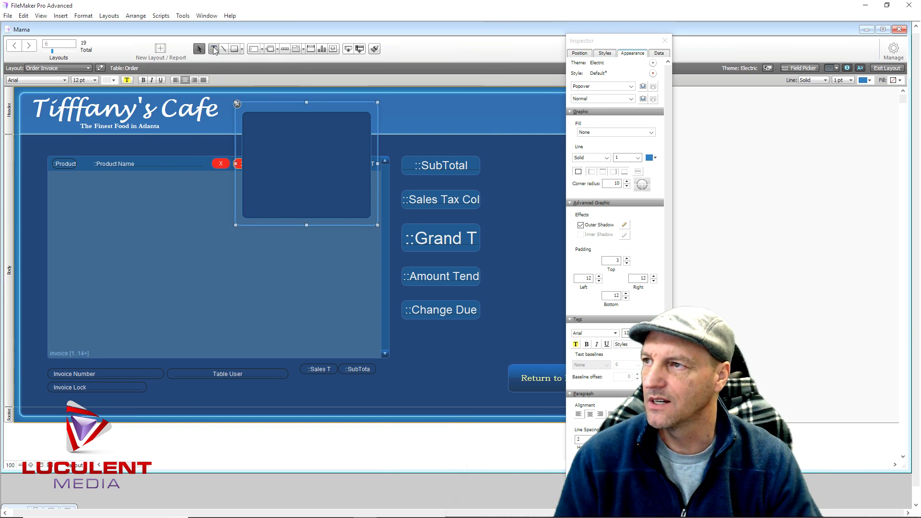
pyautogui.click(266, 133)
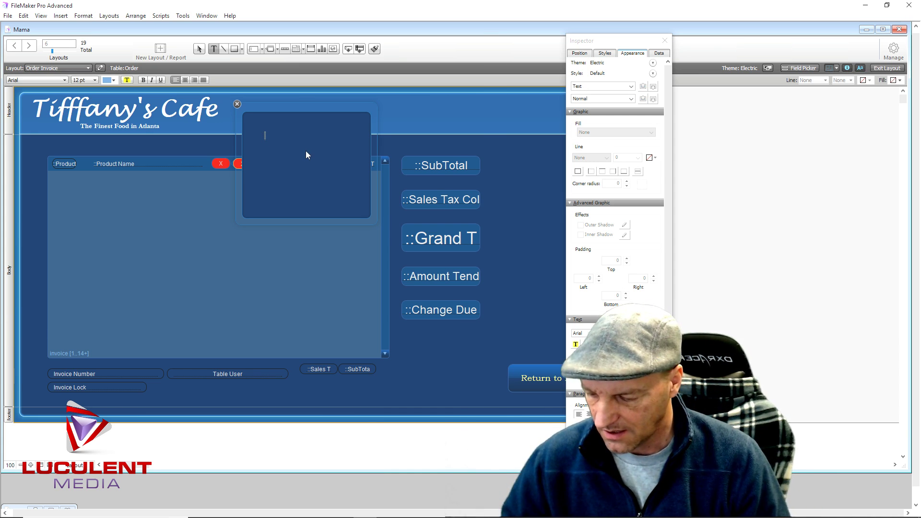
# Make the 'Delete this item from Sale' title 18 pt yellow and place it near the popover's top
pyautogui.write('Delete this item from Sale')
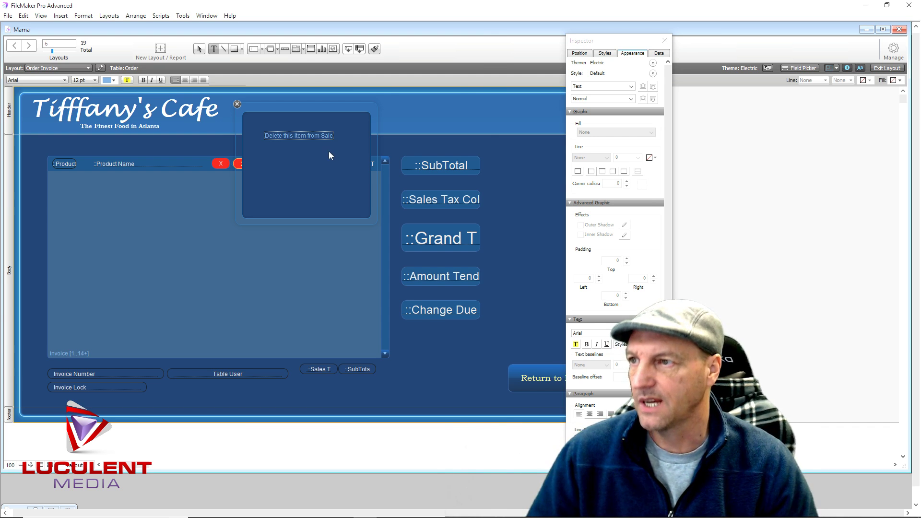
pyautogui.press('Escape')
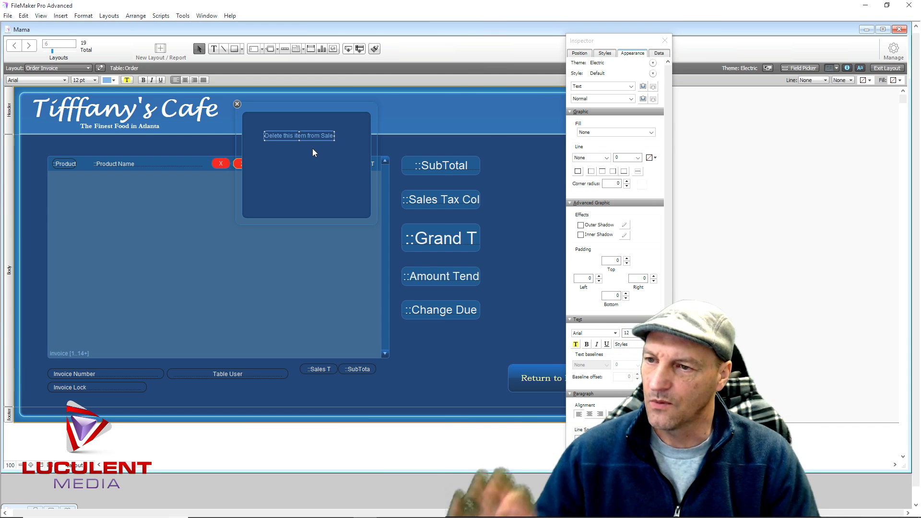
pyautogui.click(95, 80)
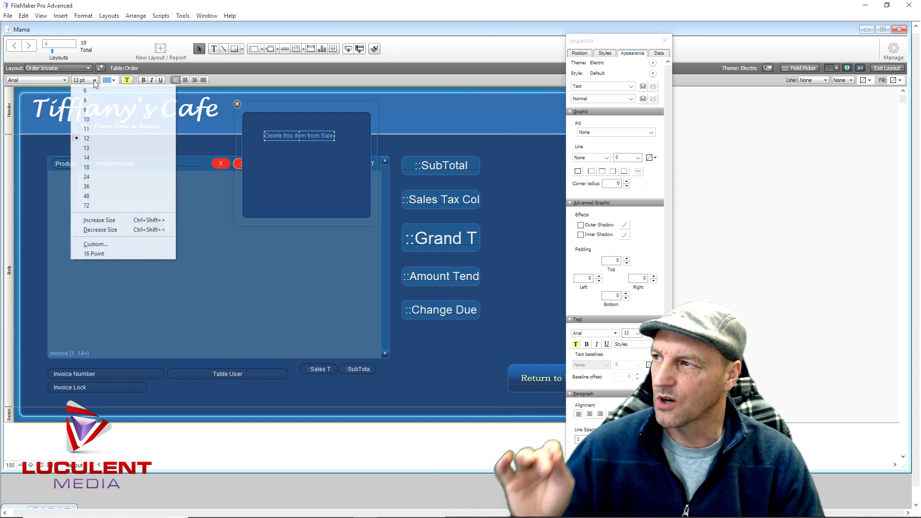
pyautogui.click(91, 177)
pyautogui.moveTo(327, 139); pyautogui.dragTo(301, 135)
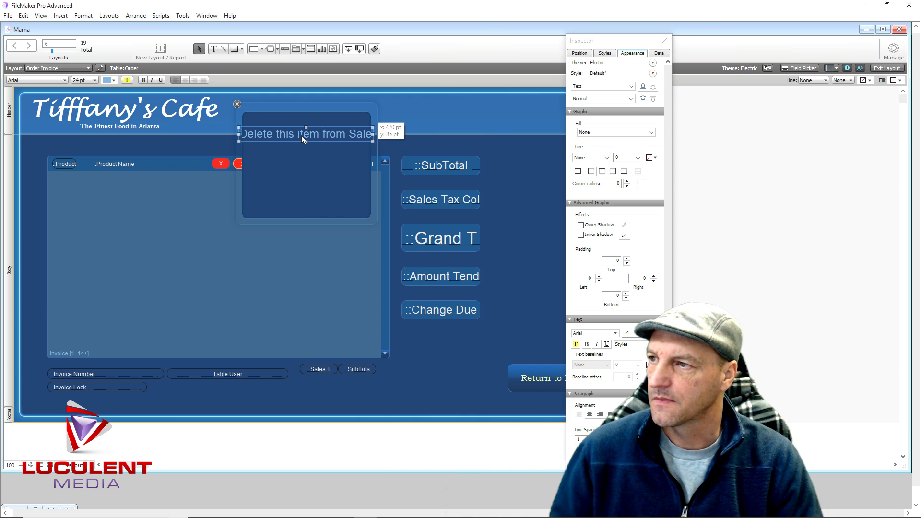
pyautogui.click(95, 80)
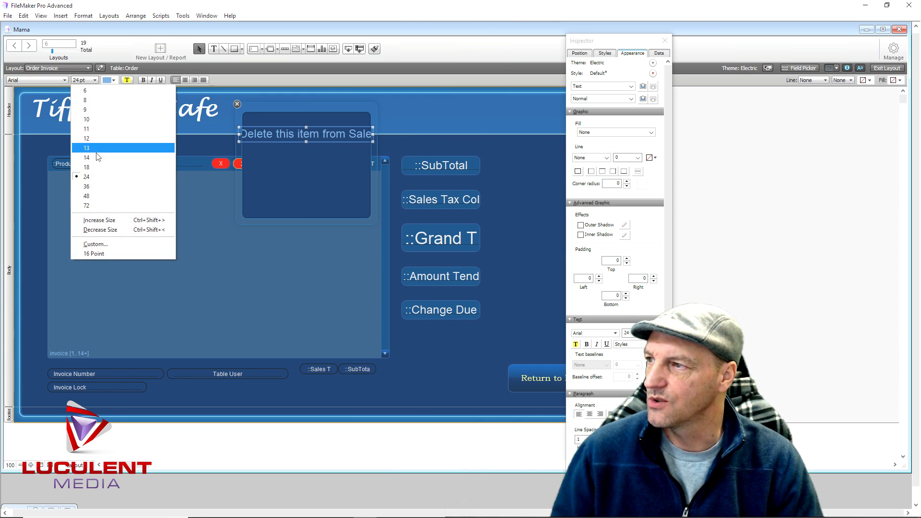
pyautogui.click(95, 166)
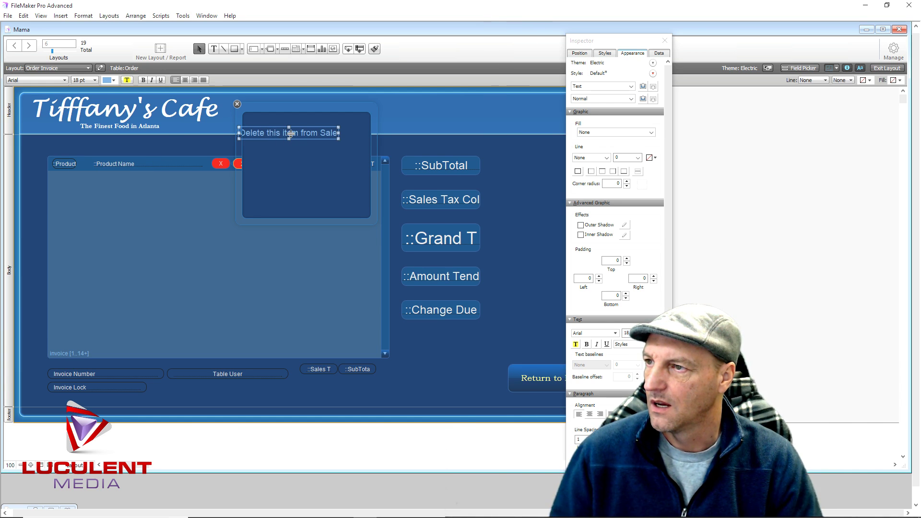
pyautogui.moveTo(307, 136); pyautogui.dragTo(326, 130)
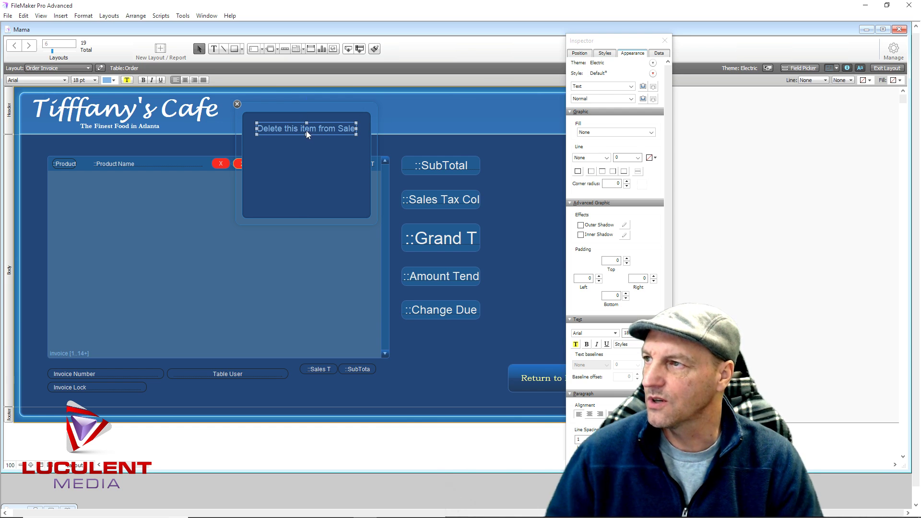
pyautogui.click(113, 80)
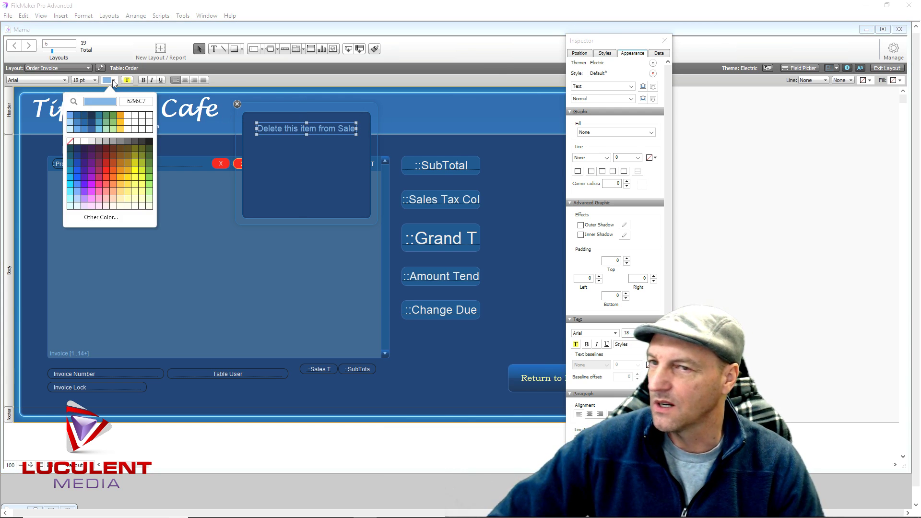
pyautogui.click(136, 180)
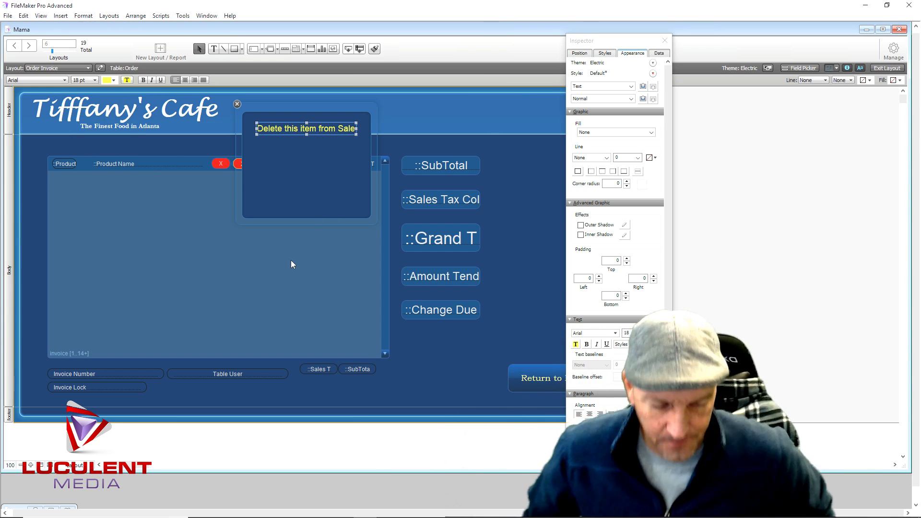
pyautogui.click(307, 309)
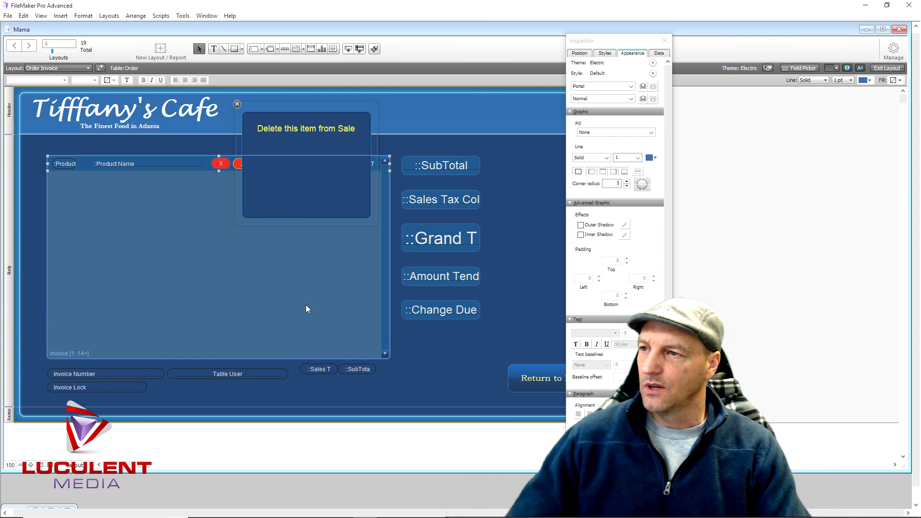
pyautogui.click(259, 147)
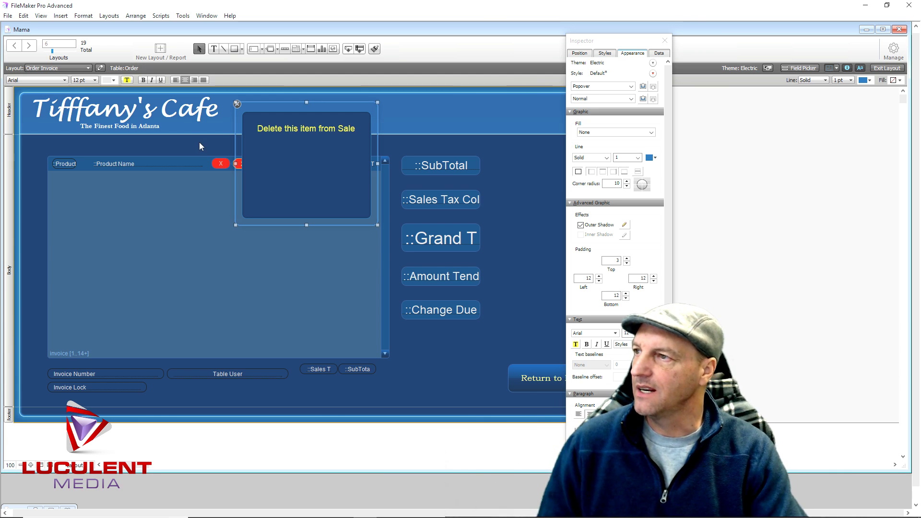
# Draw a horizontal line under the title and style it solid, 2 pt wide, red
pyautogui.click(223, 49)
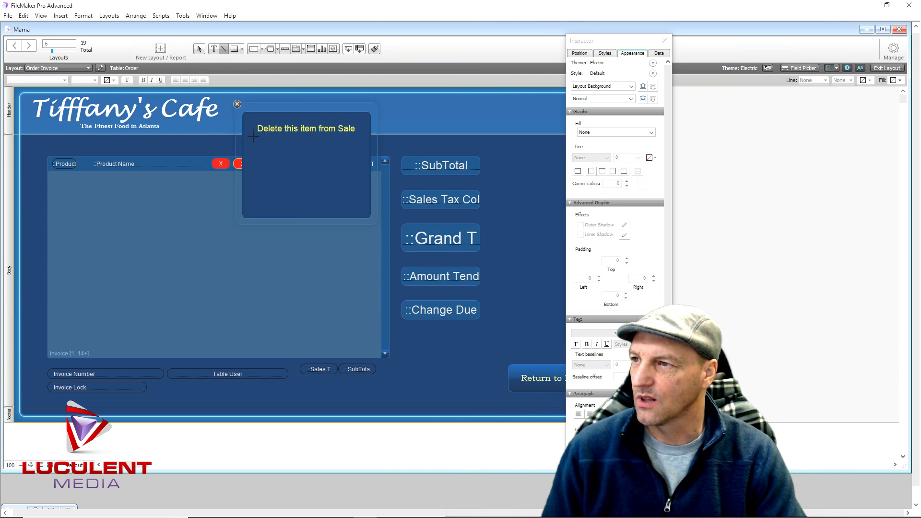
pyautogui.moveTo(254, 137); pyautogui.dragTo(363, 136)
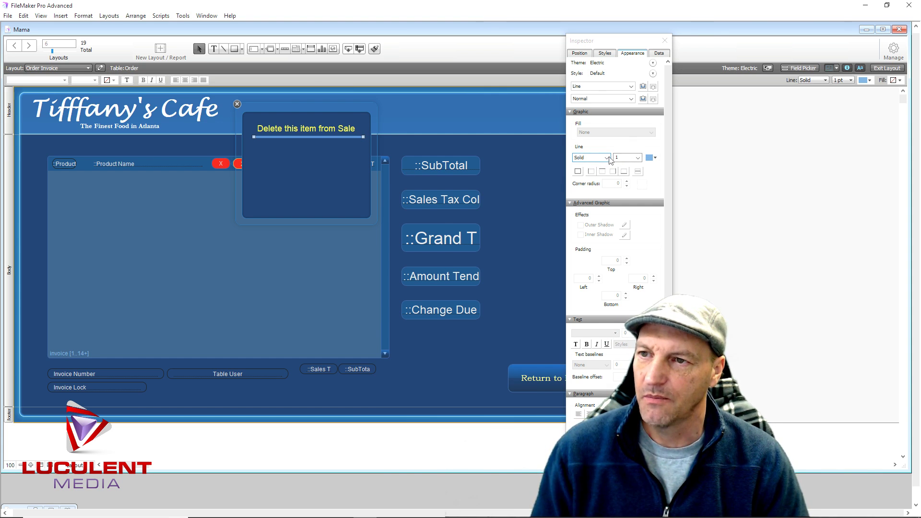
pyautogui.click(608, 158)
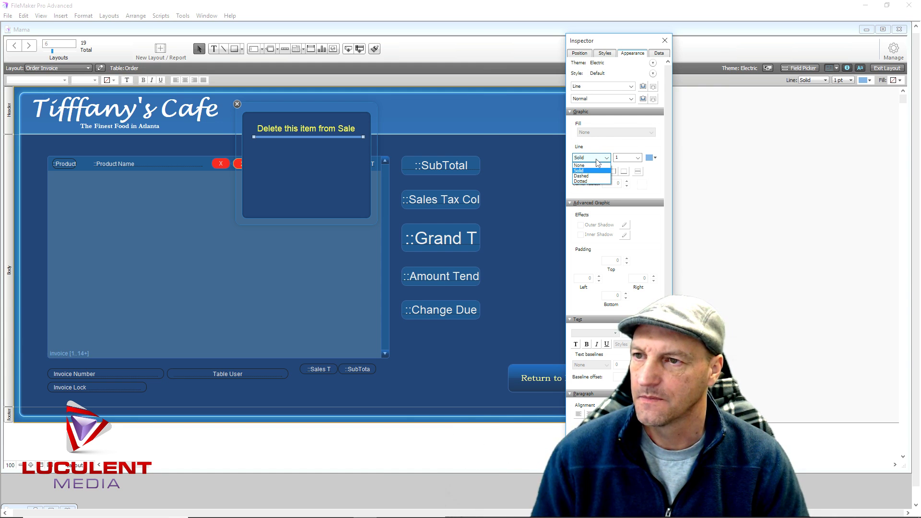
pyautogui.click(597, 163)
pyautogui.click(638, 158)
pyautogui.write('2')
pyautogui.press('Return')
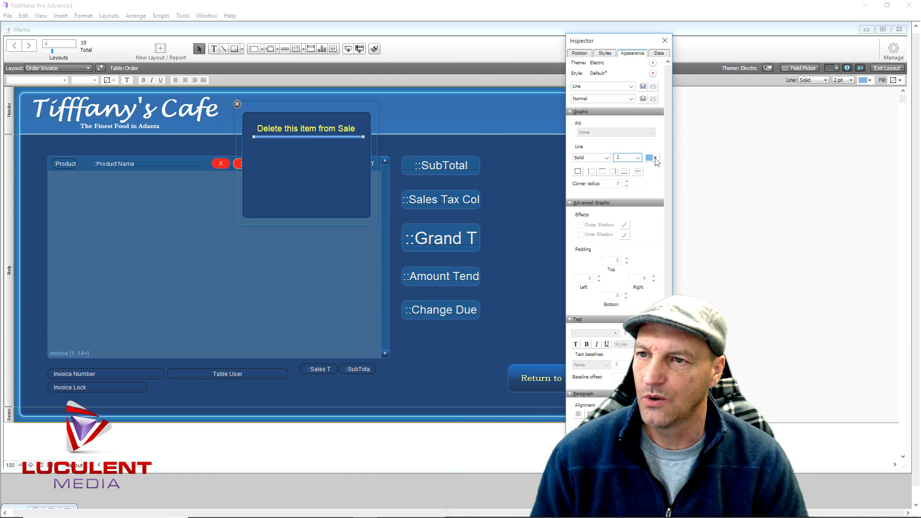
pyautogui.click(655, 159)
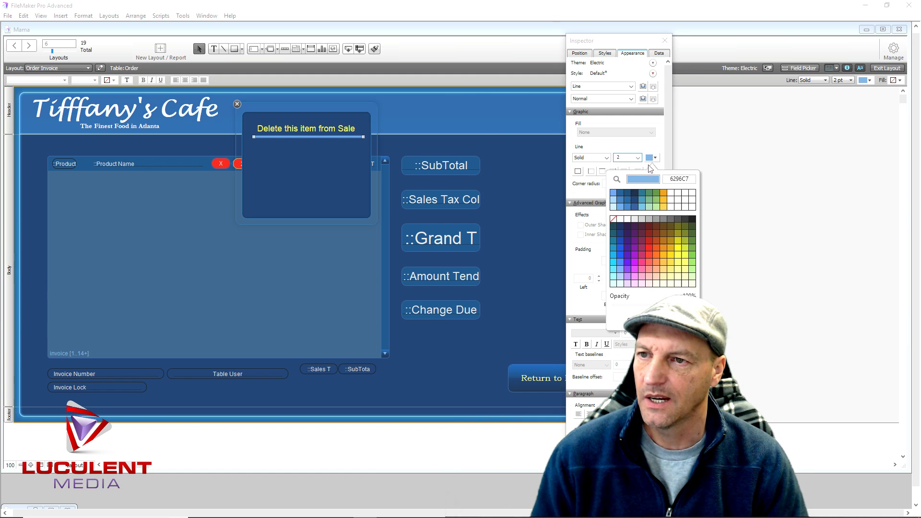
pyautogui.click(649, 248)
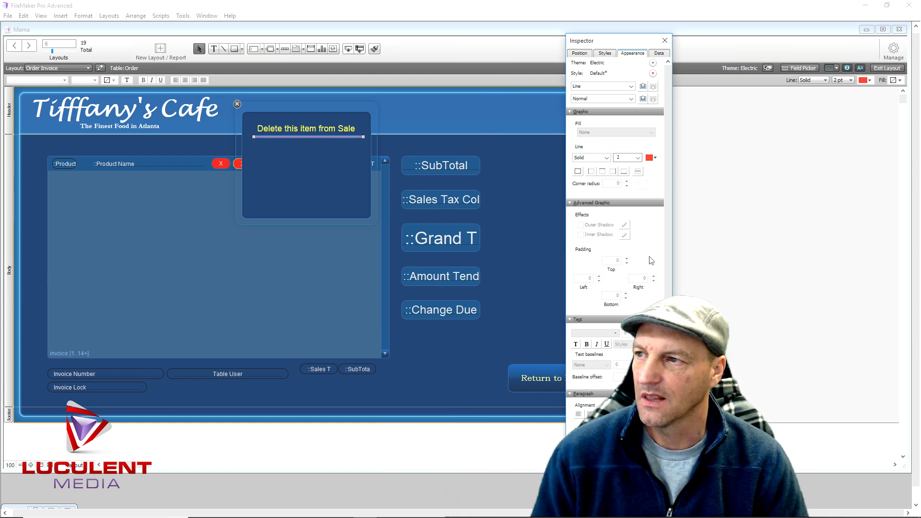
pyautogui.click(285, 182)
pyautogui.click(309, 136)
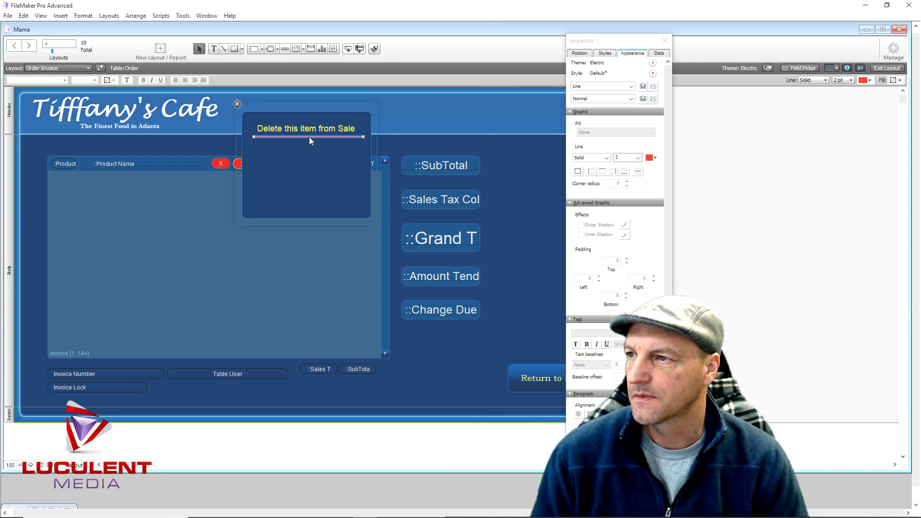
pyautogui.click(296, 179)
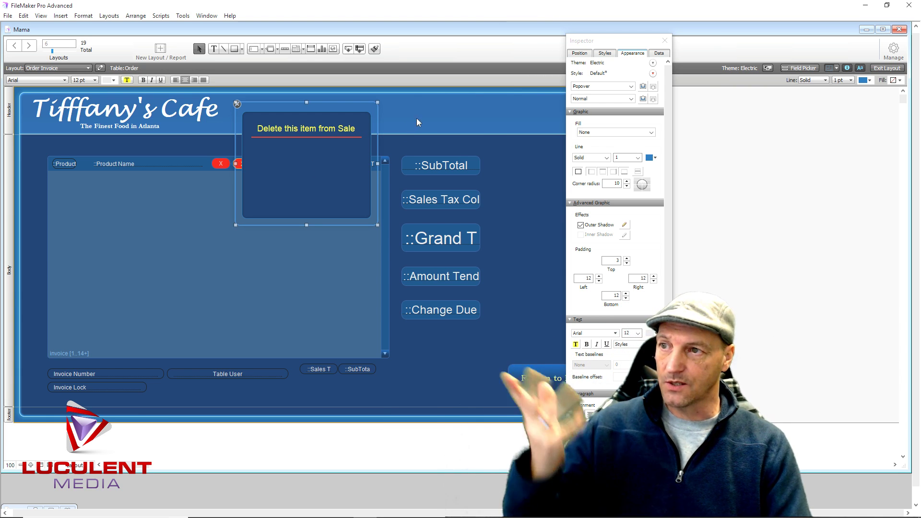
# Draw a plain button labelled 'Yes' under the title line
pyautogui.click(516, 194)
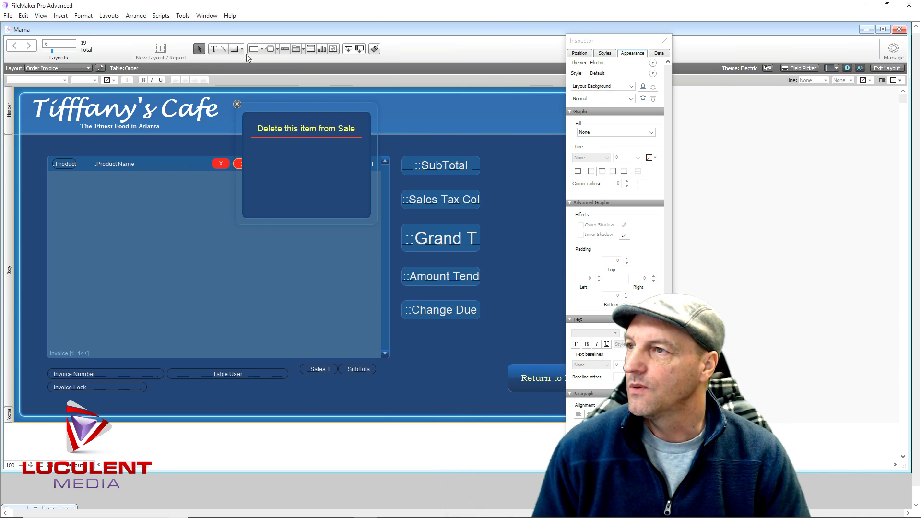
pyautogui.click(277, 49)
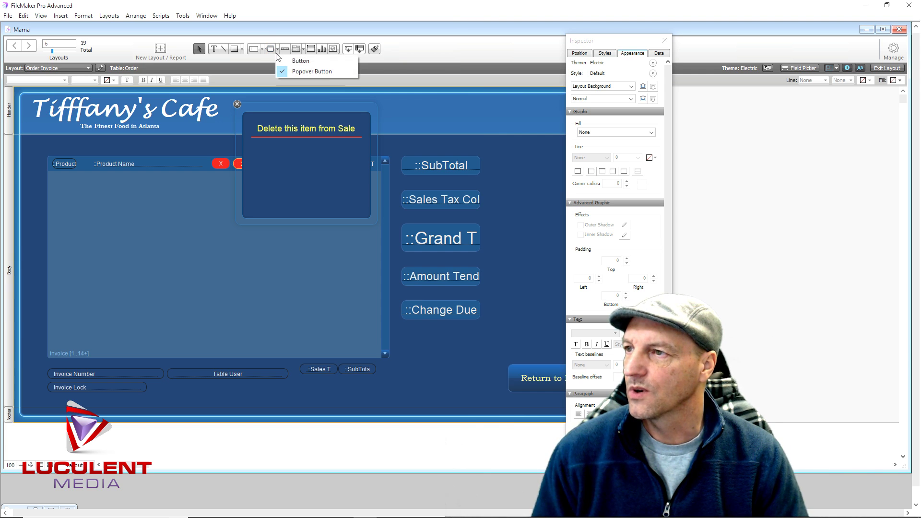
pyautogui.click(300, 61)
pyautogui.moveTo(265, 152); pyautogui.dragTo(323, 172)
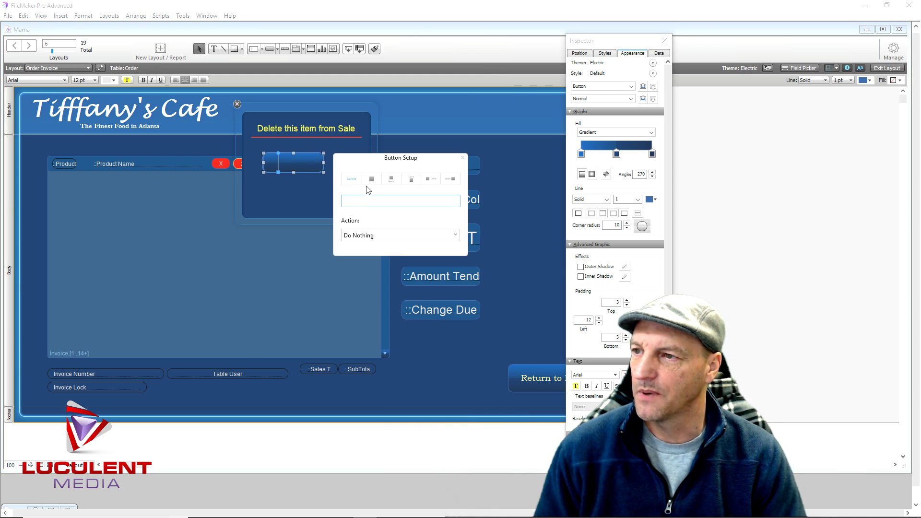
pyautogui.write('Yes')
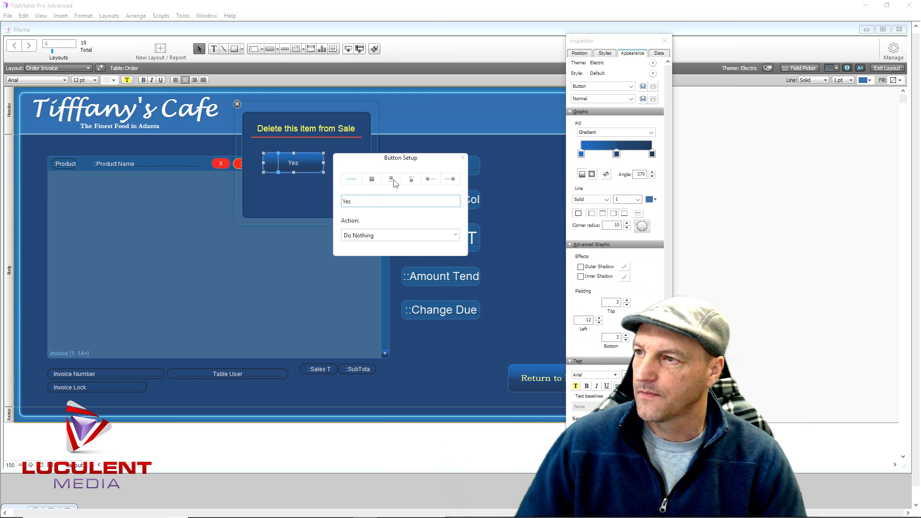
pyautogui.click(462, 159)
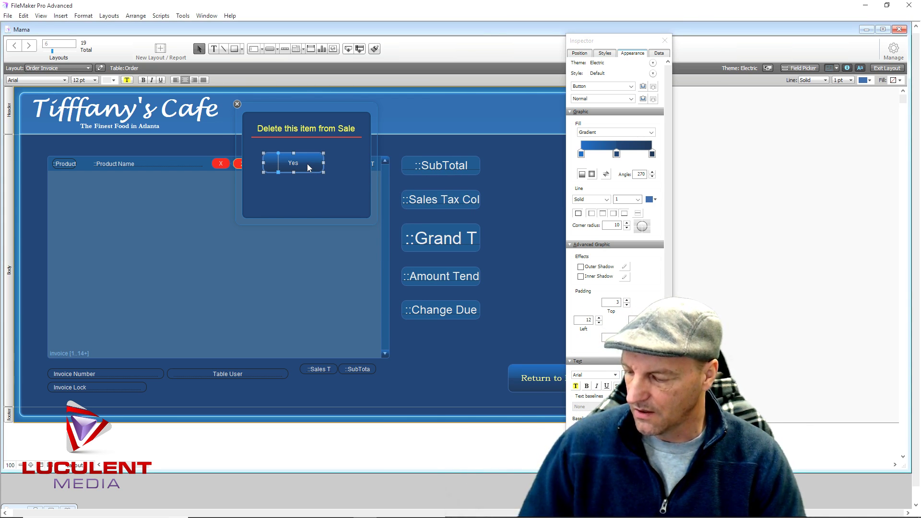
# Duplicate the Yes button just below it and relabel the copy 'No'
pyautogui.moveTo(306, 165); pyautogui.dragTo(304, 191)
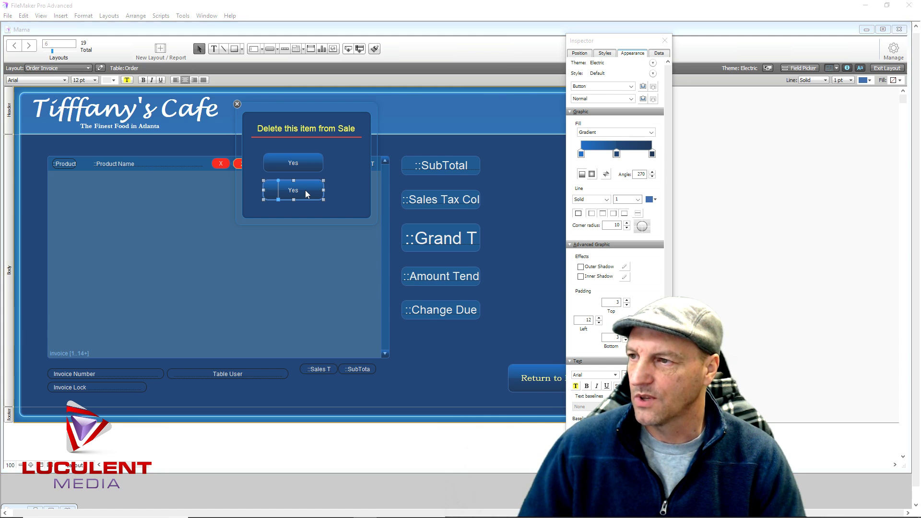
pyautogui.doubleClick(305, 190)
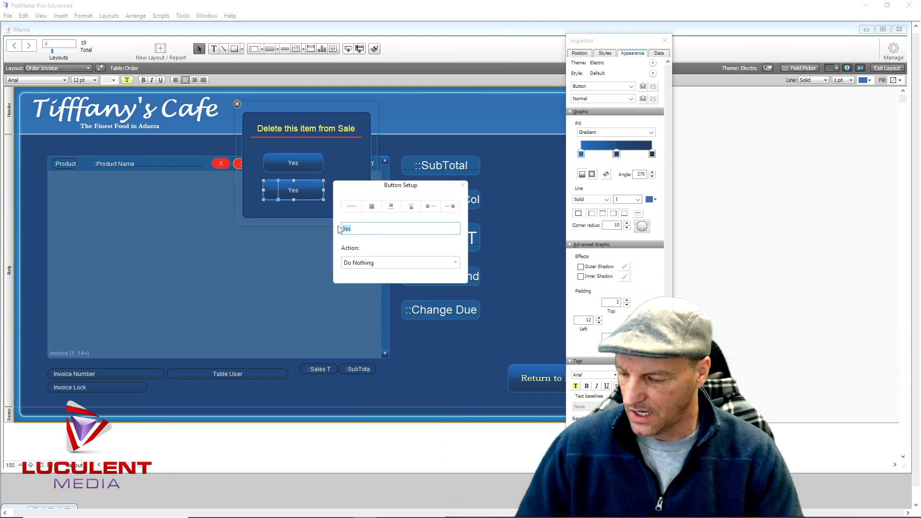
pyautogui.write('No')
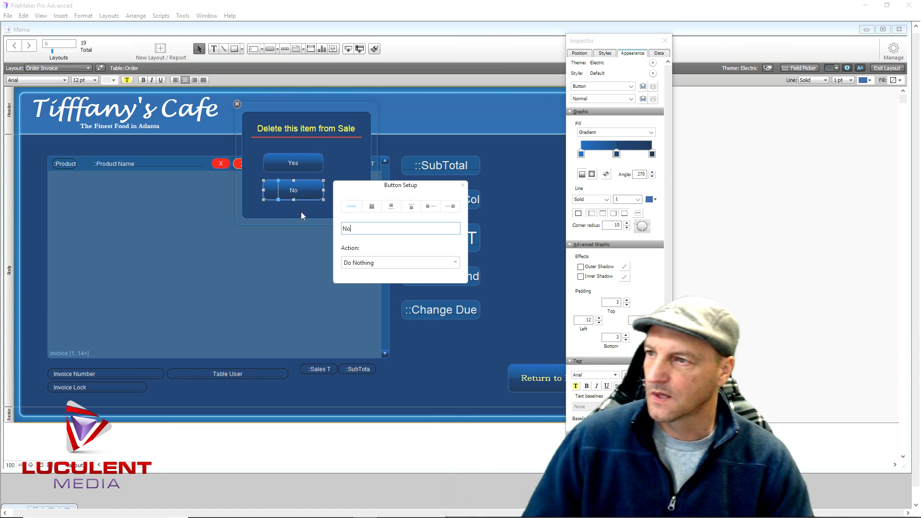
pyautogui.click(344, 160)
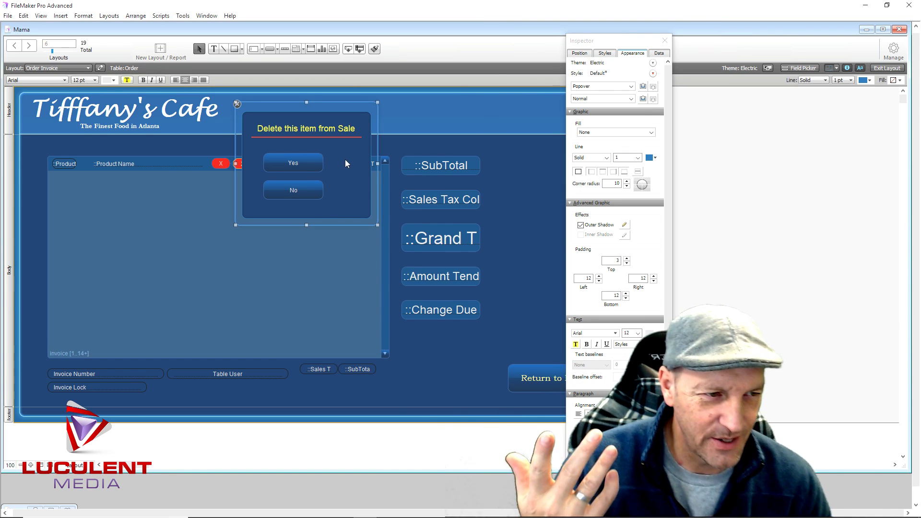
pyautogui.click(306, 164)
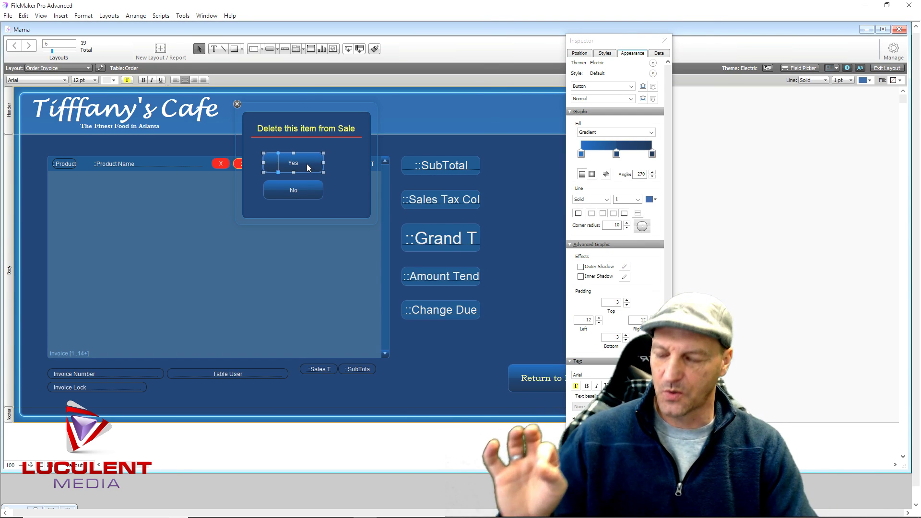
pyautogui.keyDown('shift'); pyautogui.click(312, 191); pyautogui.keyUp('shift')
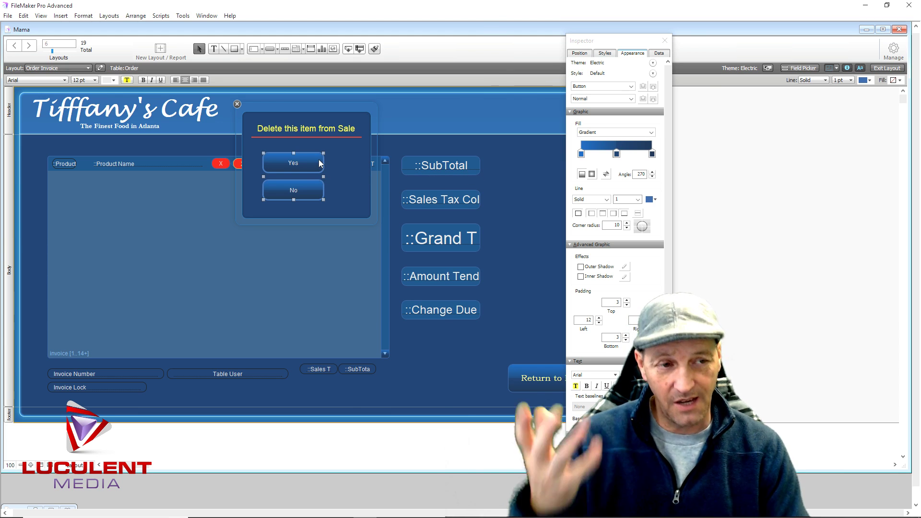
# Make the Yes and No button labels 18 pt yellow
pyautogui.click(94, 81)
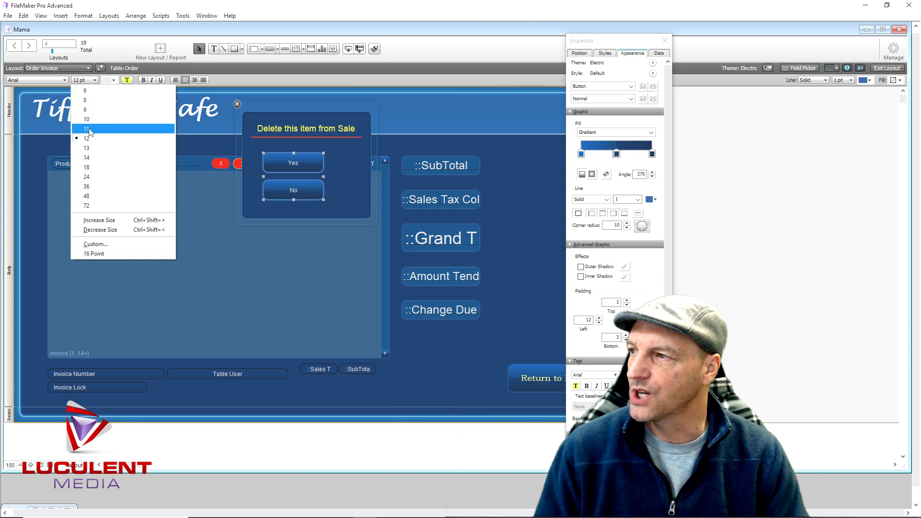
pyautogui.click(95, 167)
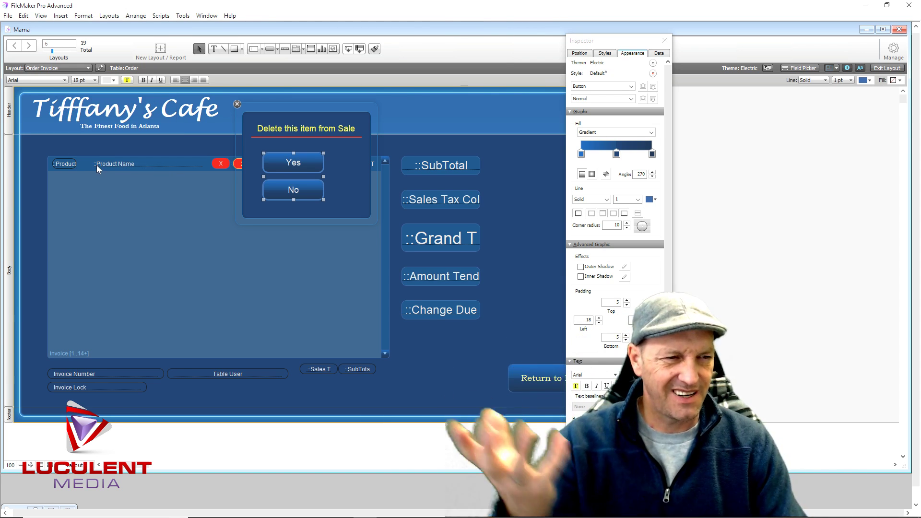
pyautogui.click(114, 81)
pyautogui.click(134, 177)
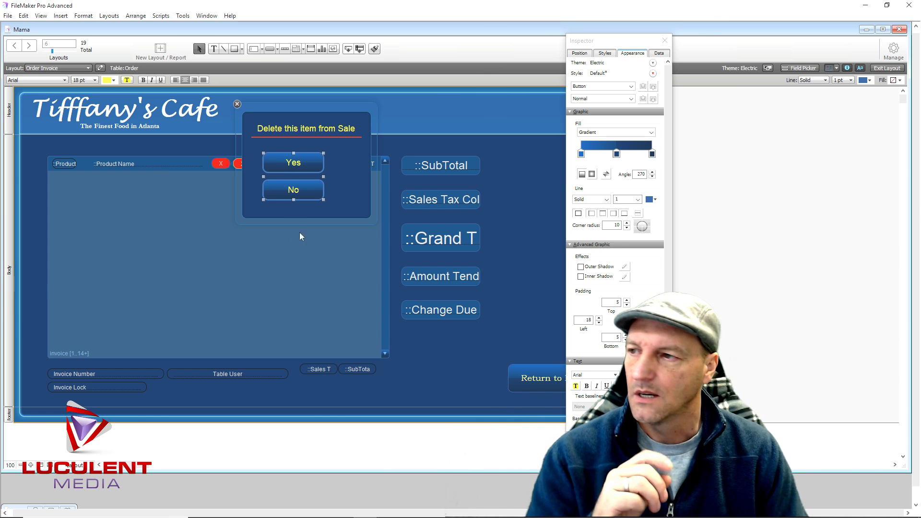
# Give the Yes button a solid light green fill and a gold outline
pyautogui.click(342, 170)
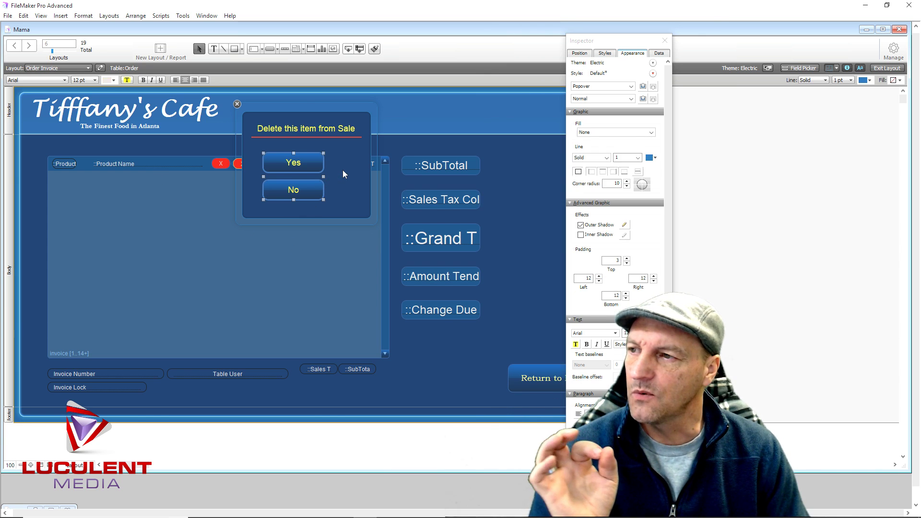
pyautogui.click(306, 161)
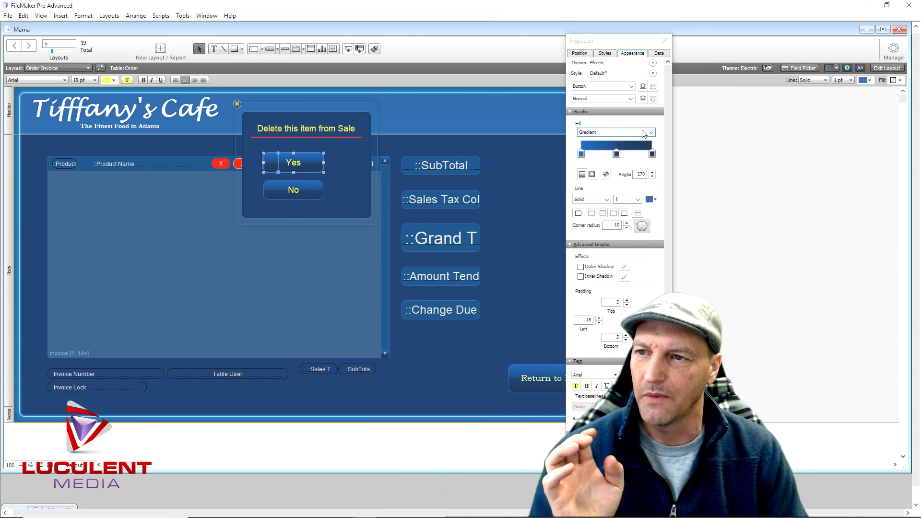
pyautogui.click(618, 132)
pyautogui.click(604, 149)
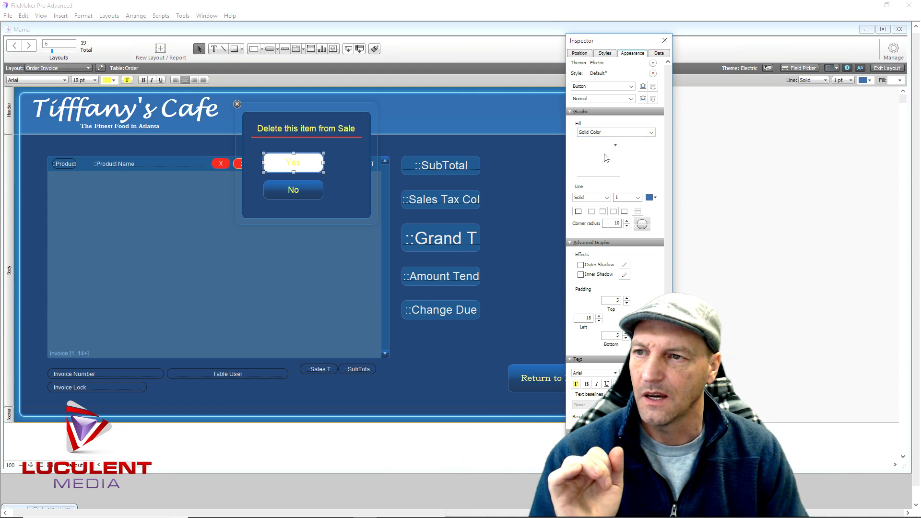
pyautogui.click(599, 145)
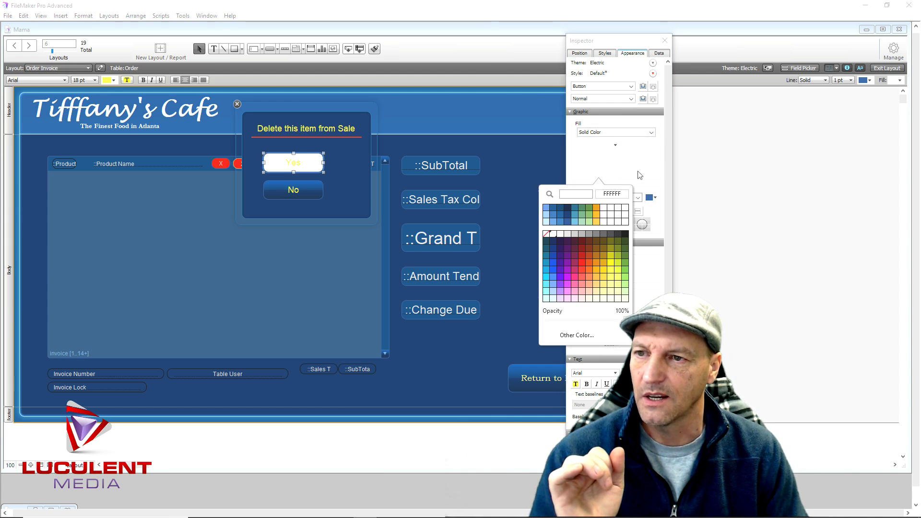
pyautogui.click(624, 248)
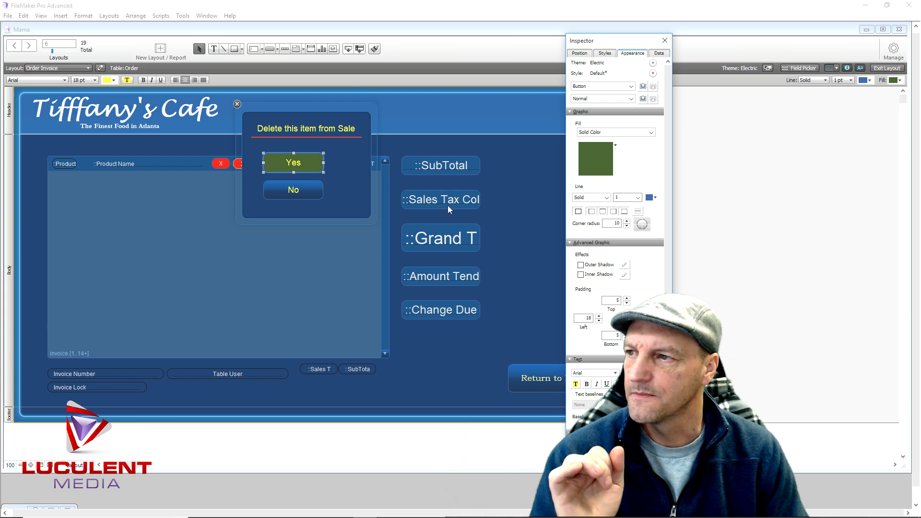
pyautogui.click(616, 156)
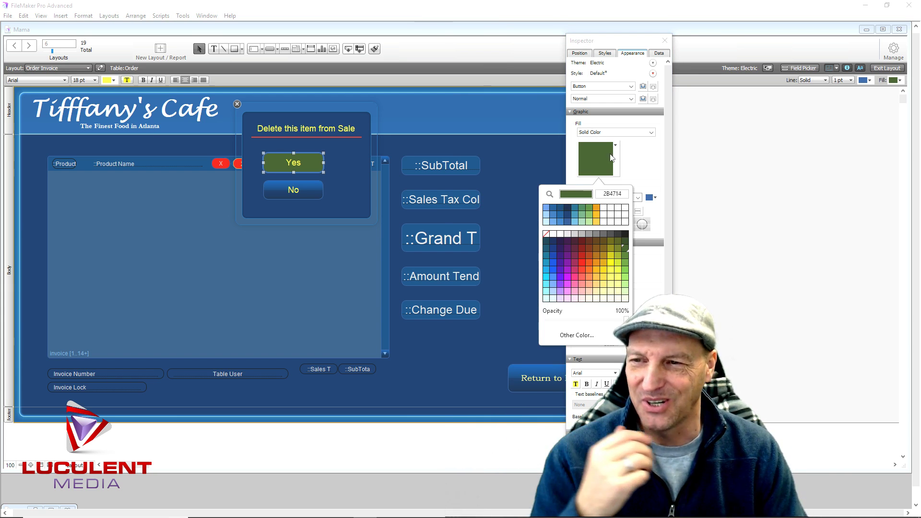
pyautogui.click(625, 263)
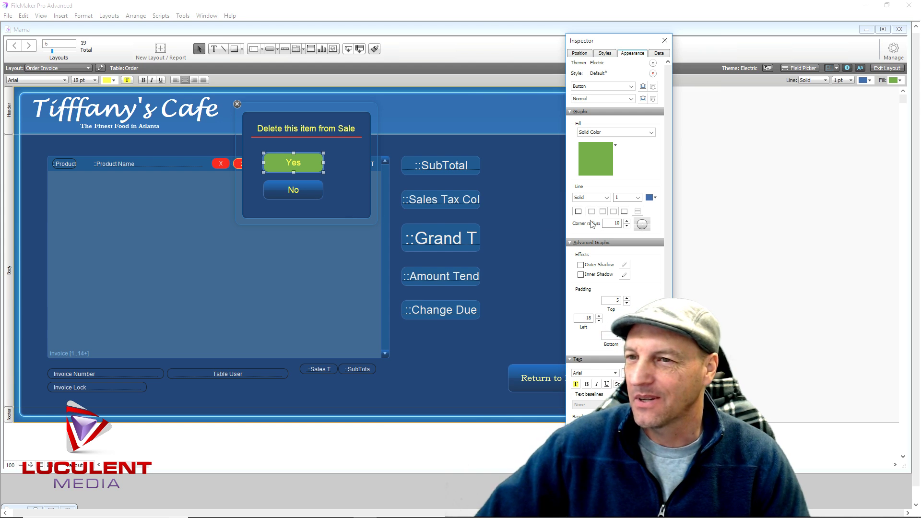
pyautogui.click(654, 197)
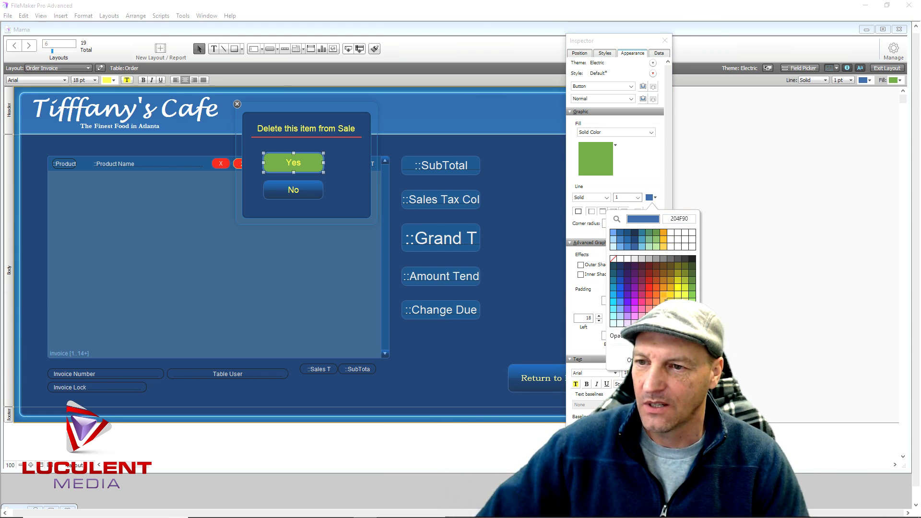
pyautogui.click(670, 276)
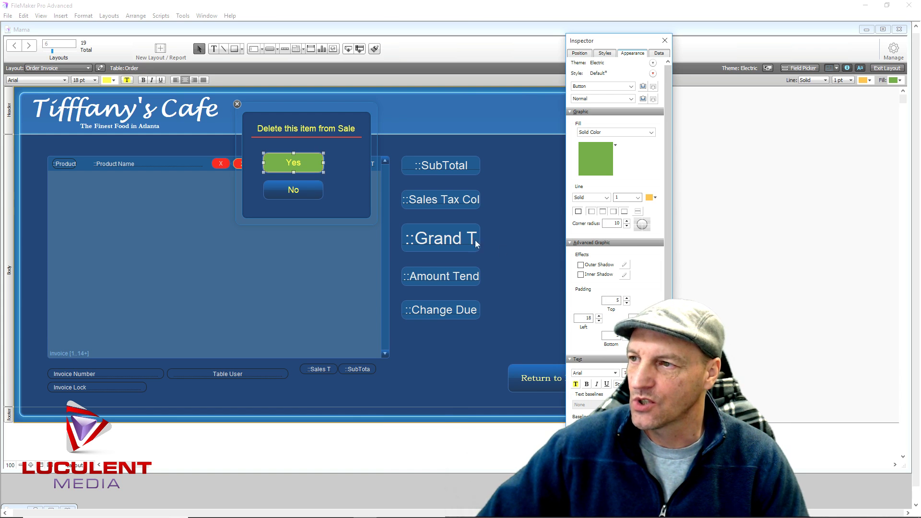
# Give the No button a solid red fill
pyautogui.click(310, 195)
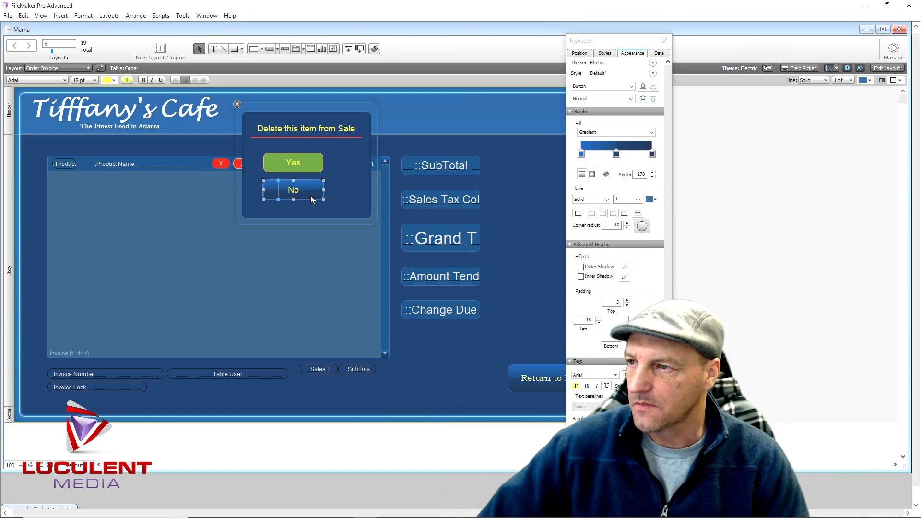
pyautogui.click(615, 132)
pyautogui.click(609, 146)
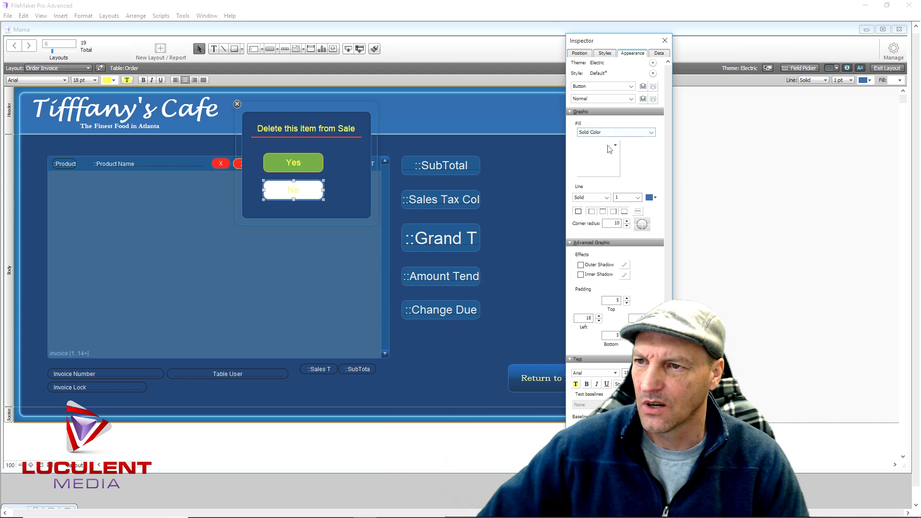
pyautogui.click(604, 164)
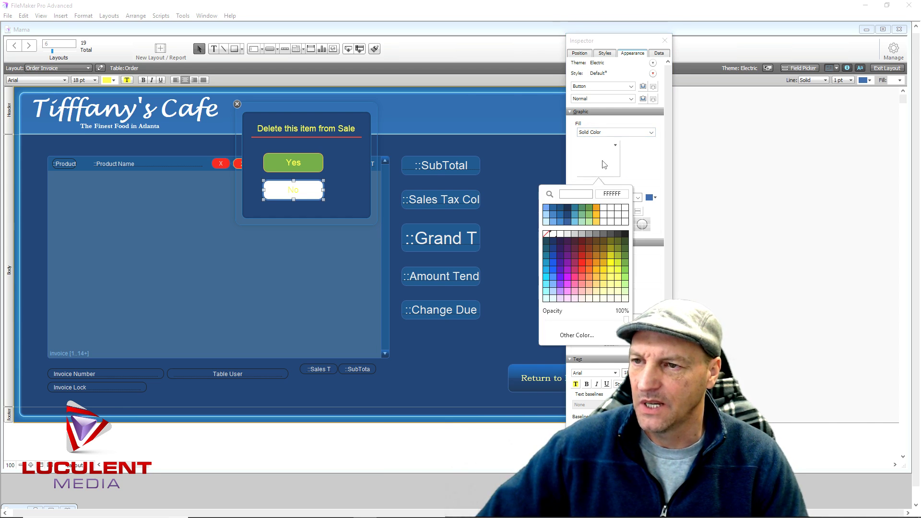
pyautogui.click(584, 264)
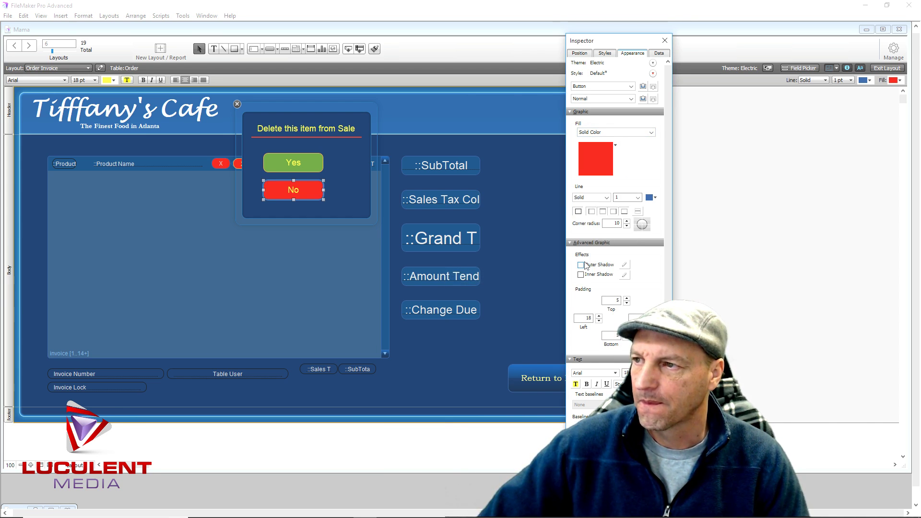
pyautogui.click(652, 197)
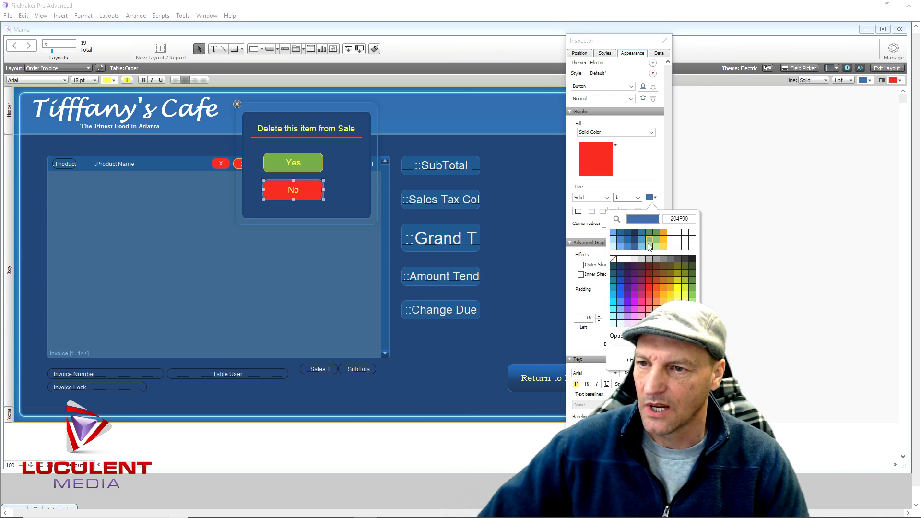
pyautogui.click(663, 290)
pyautogui.click(352, 216)
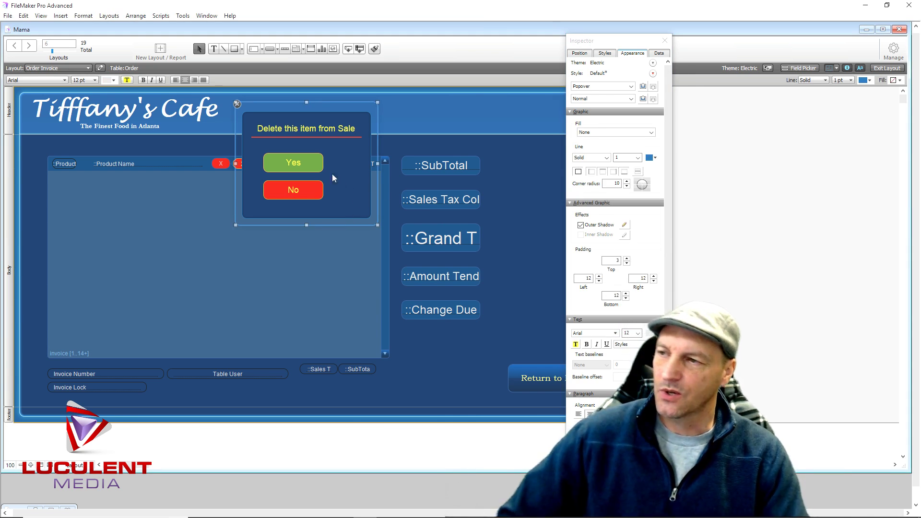
pyautogui.click(297, 164)
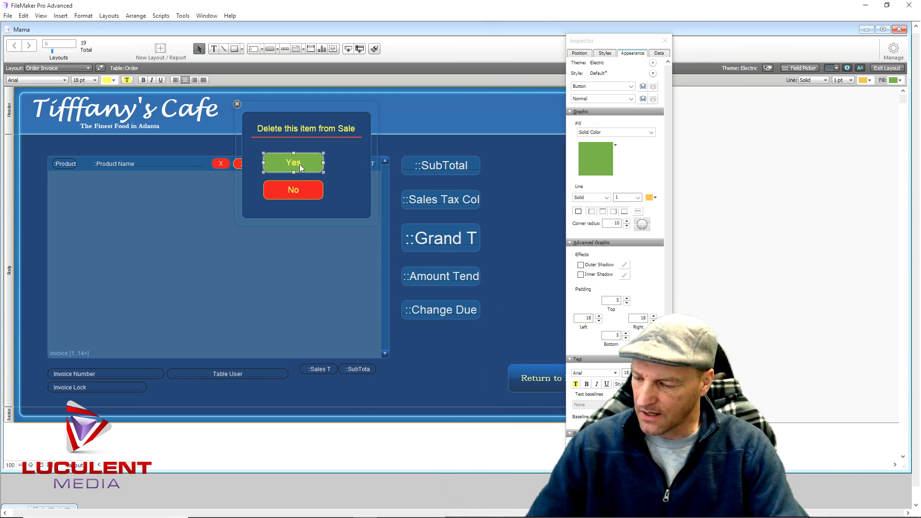
pyautogui.click(305, 191)
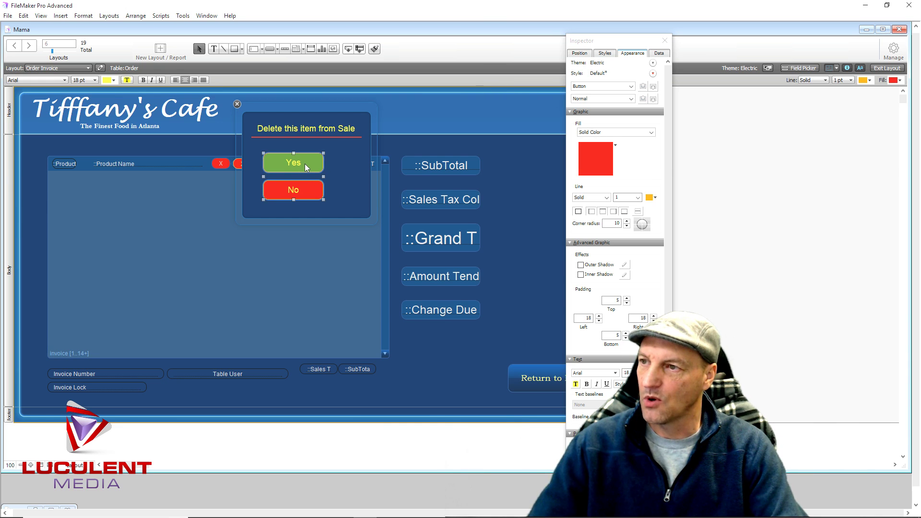
# Shift the Yes and No buttons right to center them in the popover
pyautogui.moveTo(304, 163); pyautogui.dragTo(316, 162)
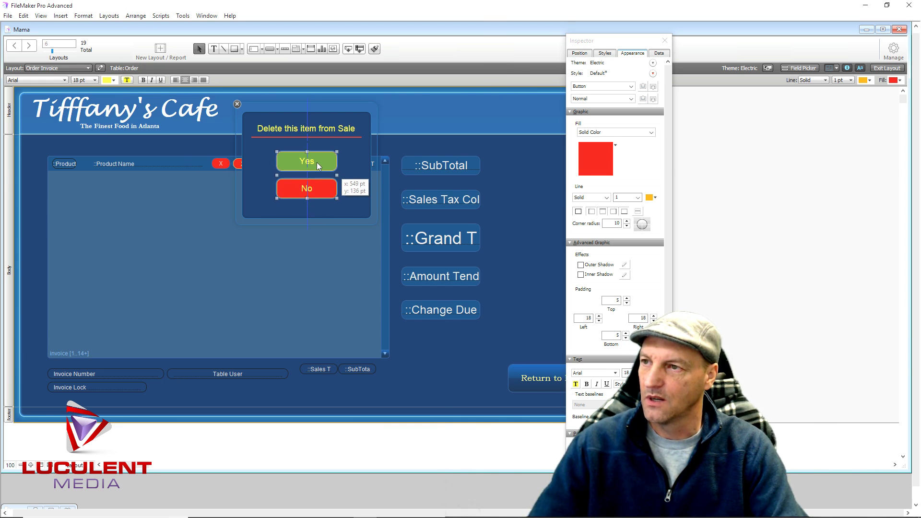
pyautogui.click(259, 203)
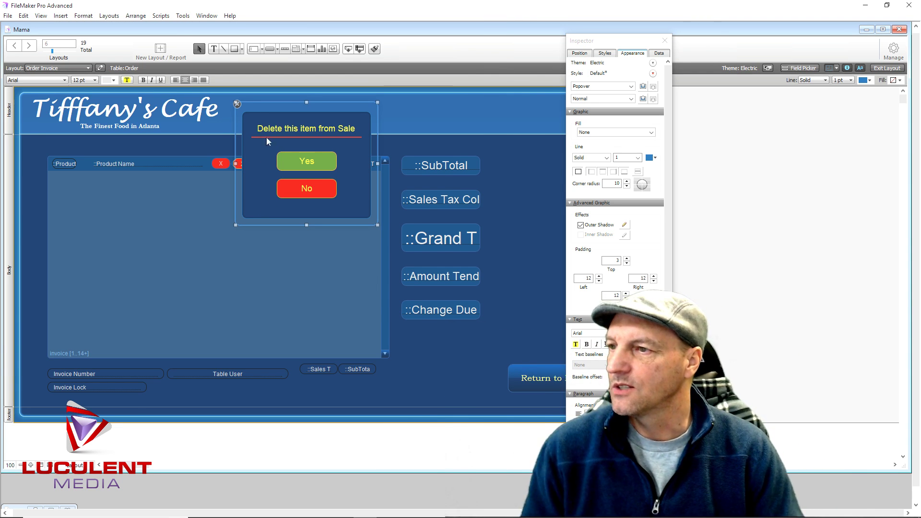
pyautogui.click(325, 187)
# Set the No button's action to the single step Close Popover
pyautogui.doubleClick(324, 186)
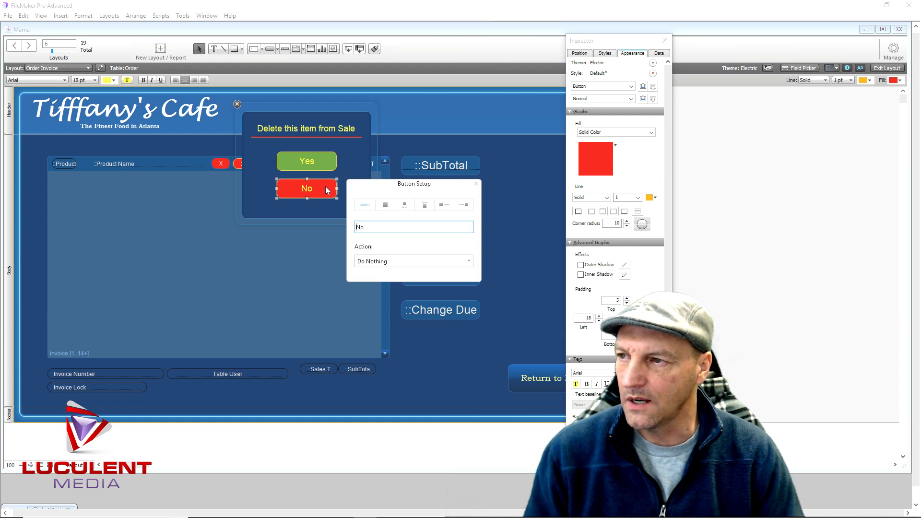
pyautogui.click(400, 261)
pyautogui.click(402, 283)
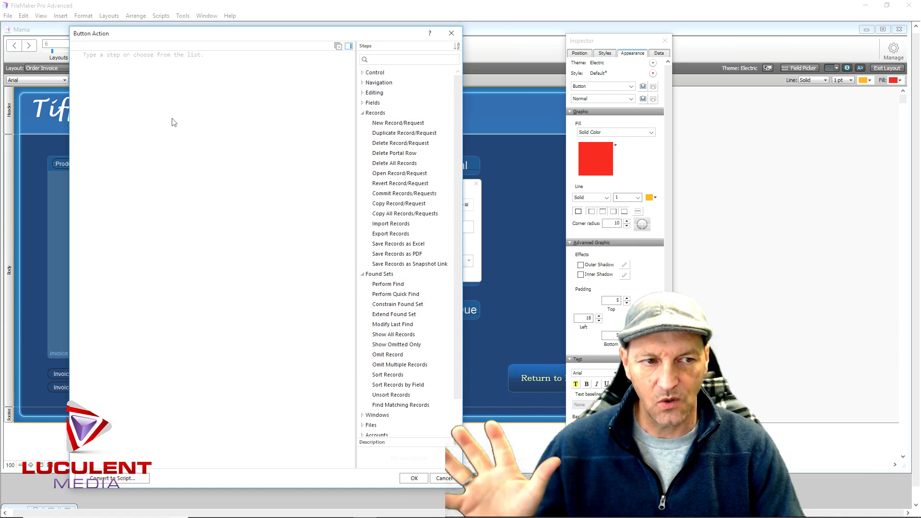
pyautogui.write('Close')
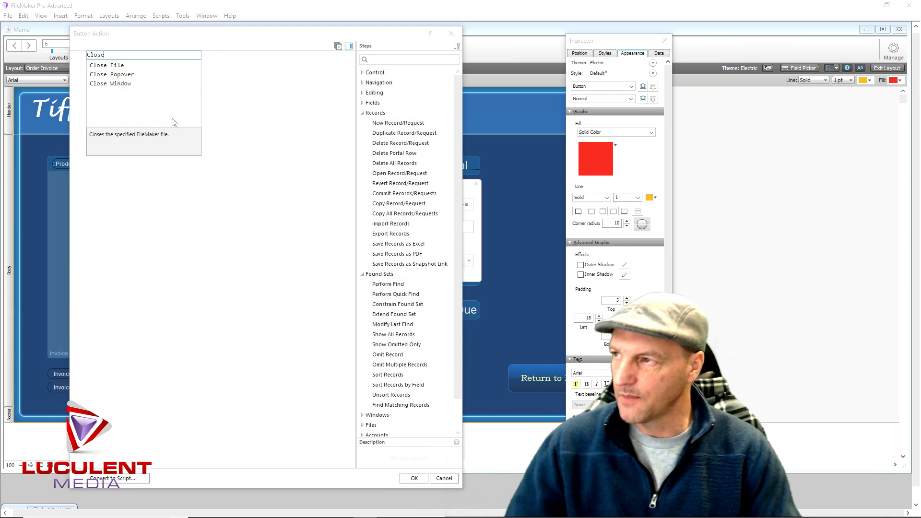
pyautogui.click(116, 79)
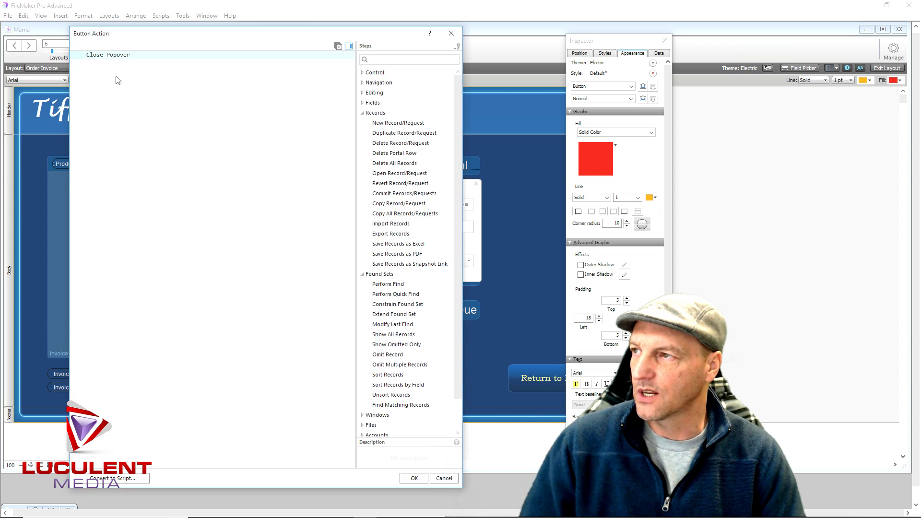
pyautogui.click(413, 478)
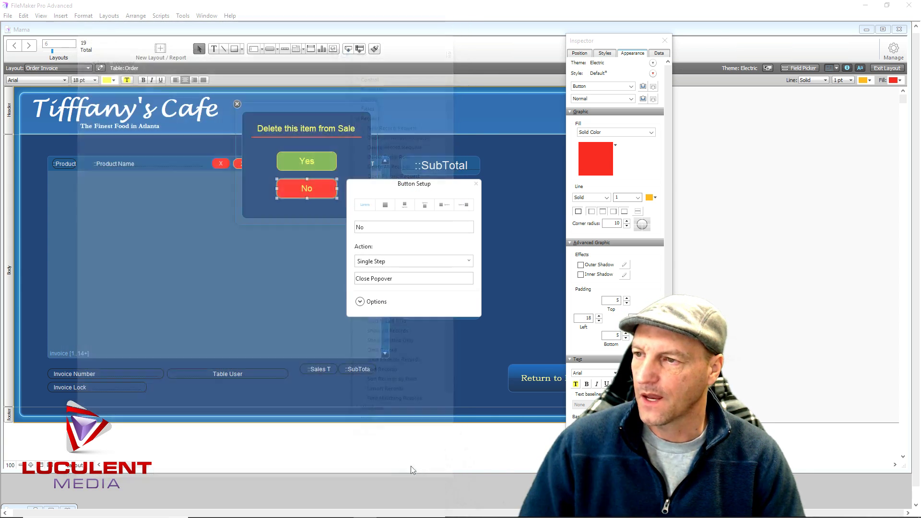
pyautogui.click(294, 297)
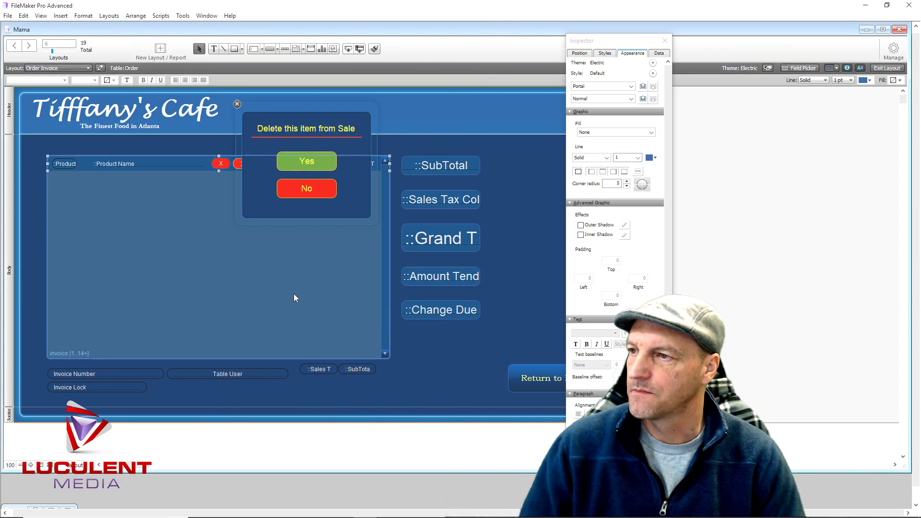
pyautogui.click(322, 145)
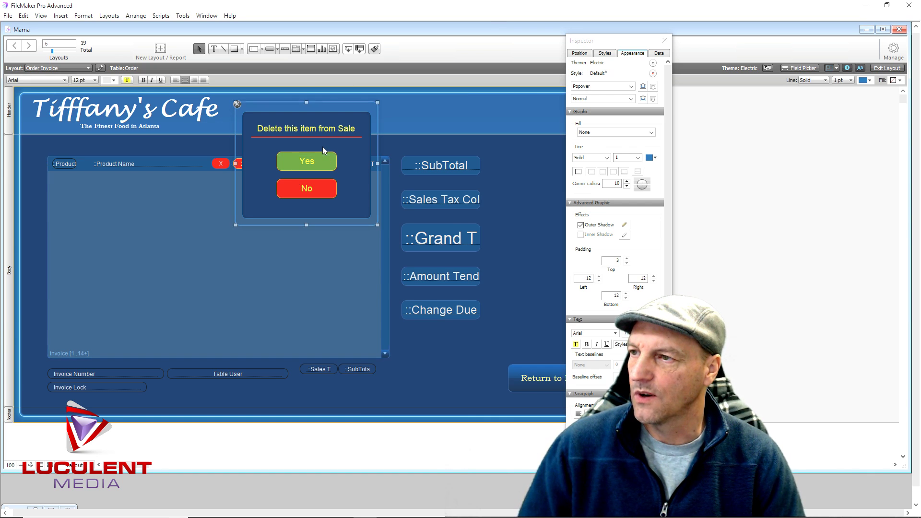
pyautogui.click(321, 160)
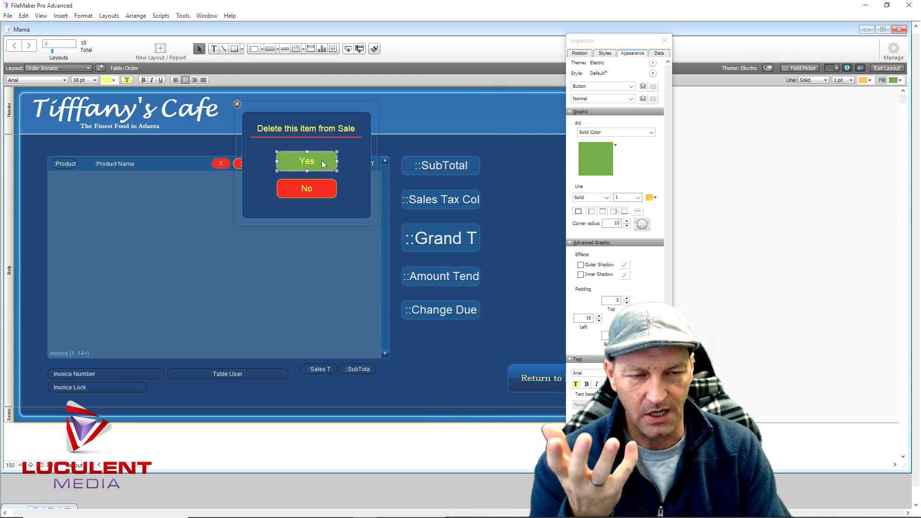
# Attach a new 'Remove Items' script to Yes, running Delete Portal Row with no dialog
pyautogui.doubleClick(326, 166)
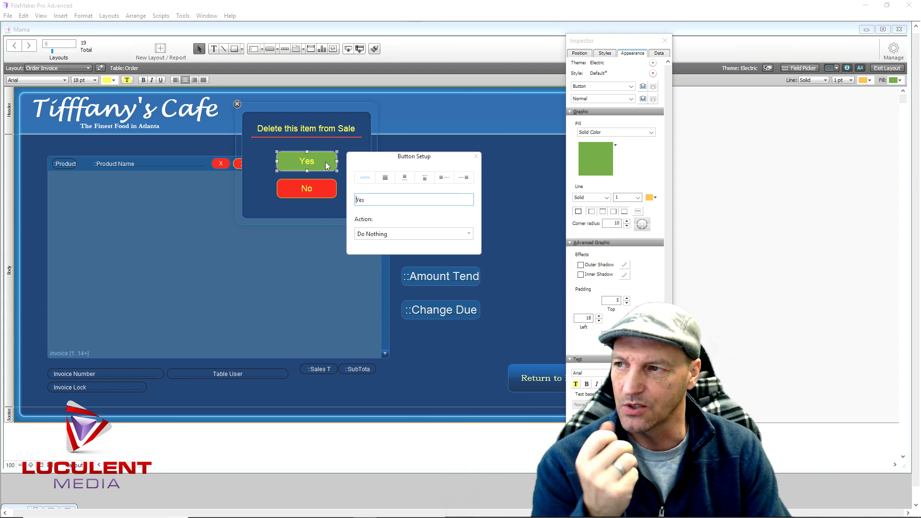
pyautogui.click(384, 234)
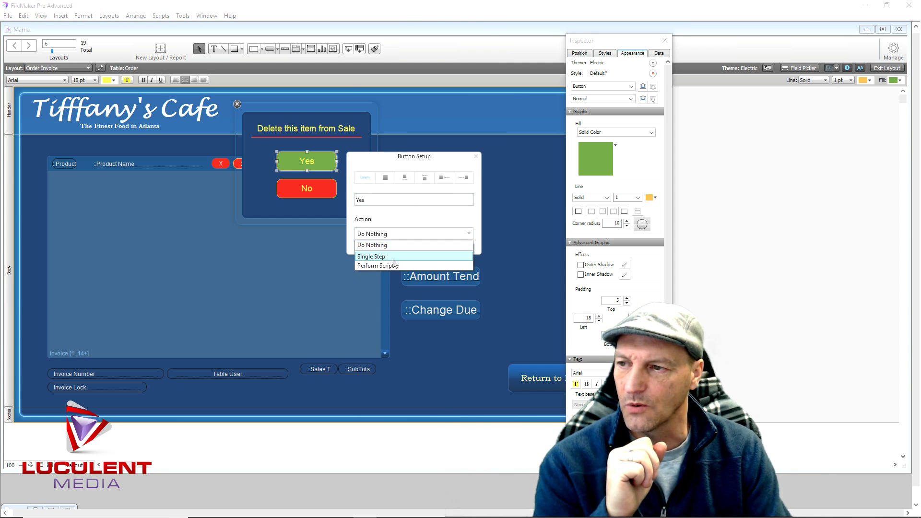
pyautogui.click(398, 265)
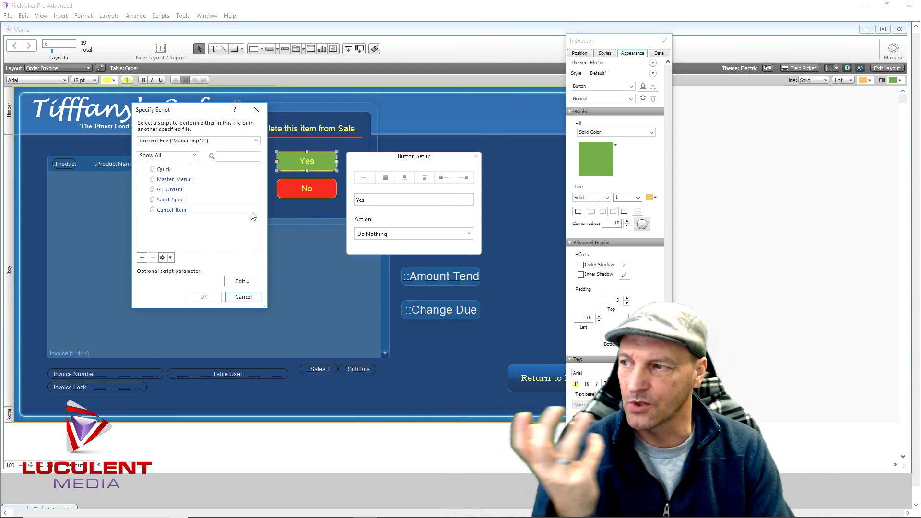
pyautogui.click(143, 258)
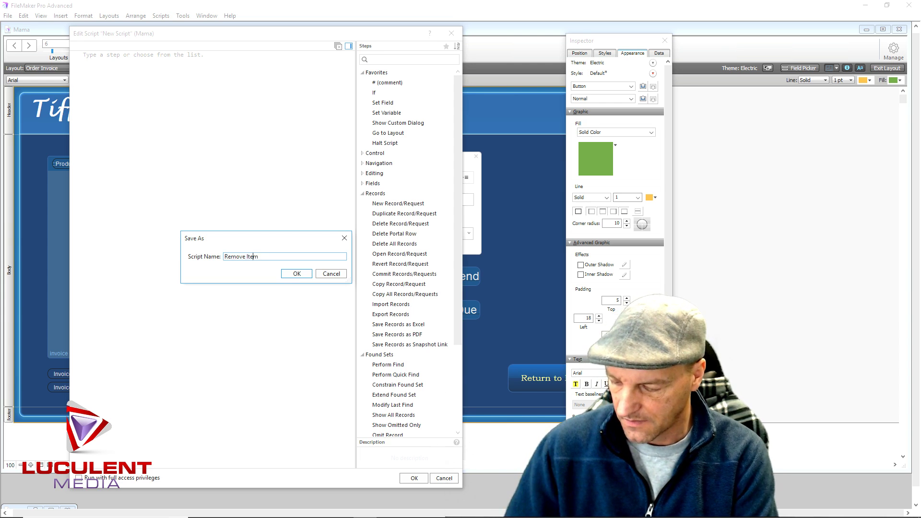
pyautogui.click(297, 274)
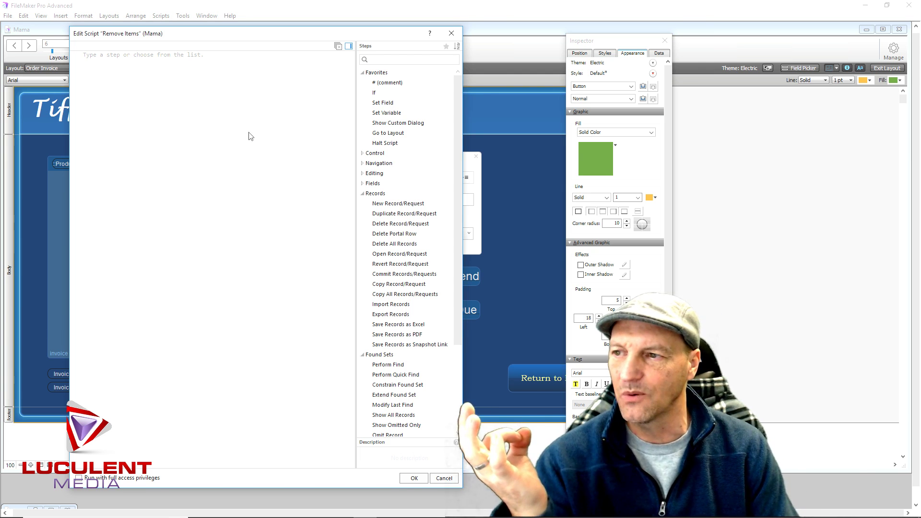
pyautogui.doubleClick(387, 234)
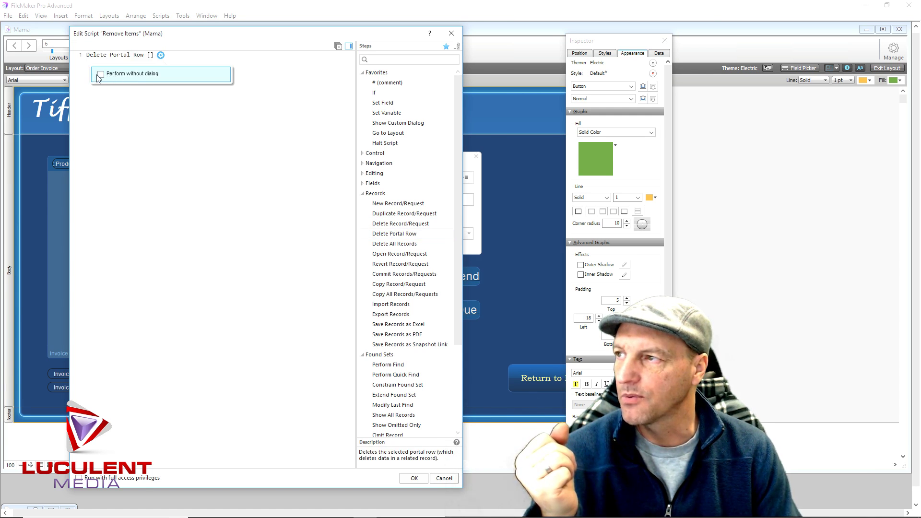
pyautogui.click(262, 364)
pyautogui.click(413, 479)
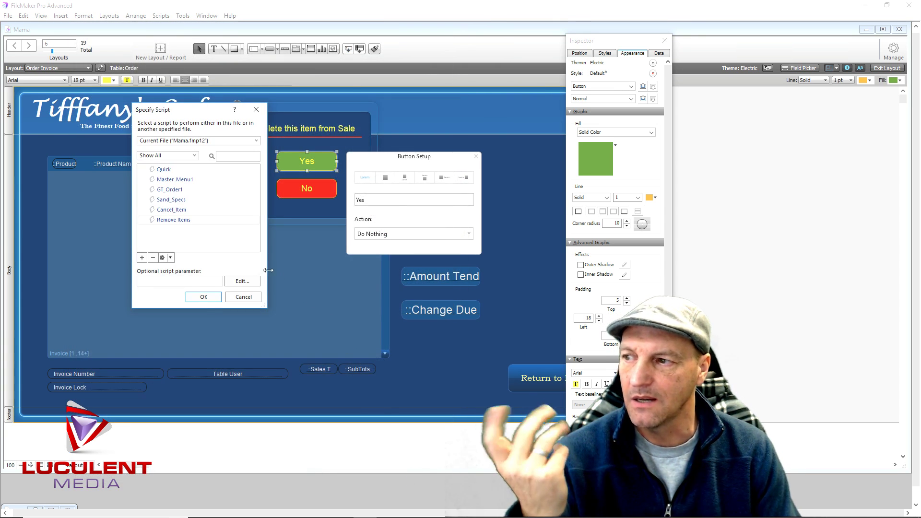
pyautogui.click(215, 296)
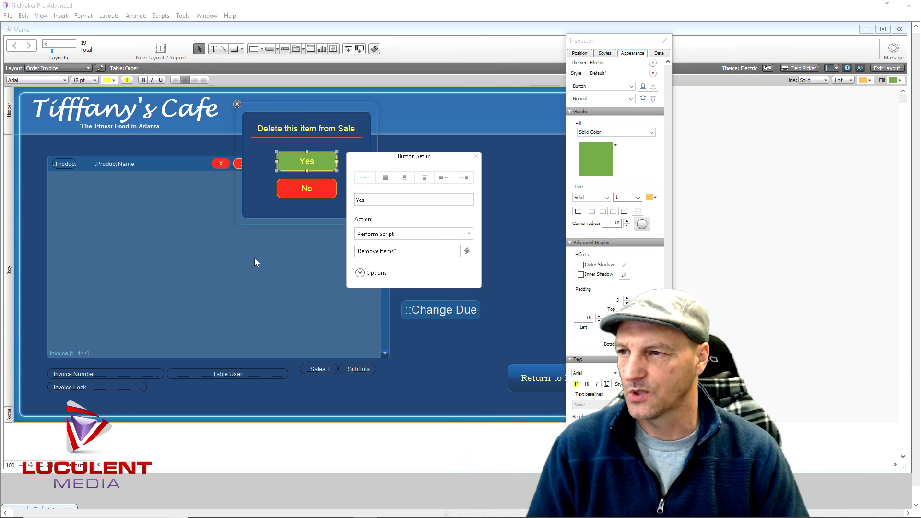
# Select the red X button and give it a yellow-orange outline with bold yellow text
pyautogui.click(475, 157)
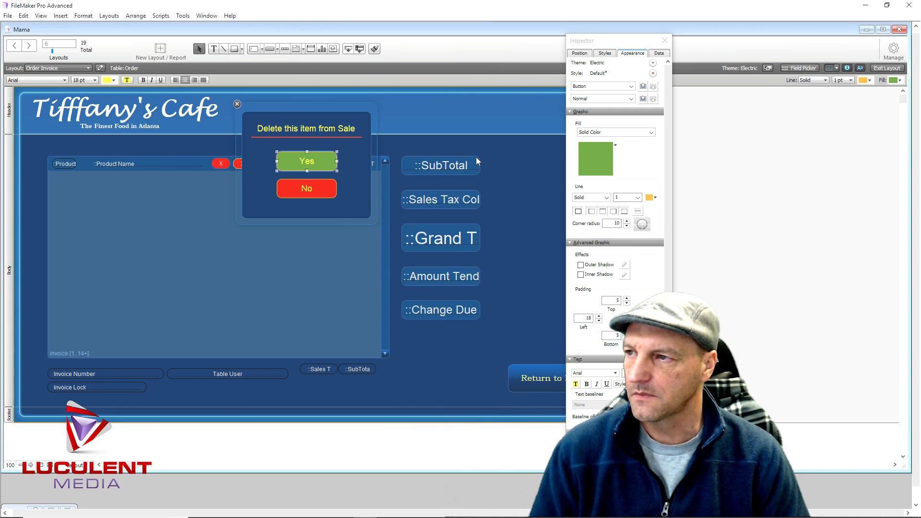
pyautogui.moveTo(210, 263); pyautogui.dragTo(210, 257)
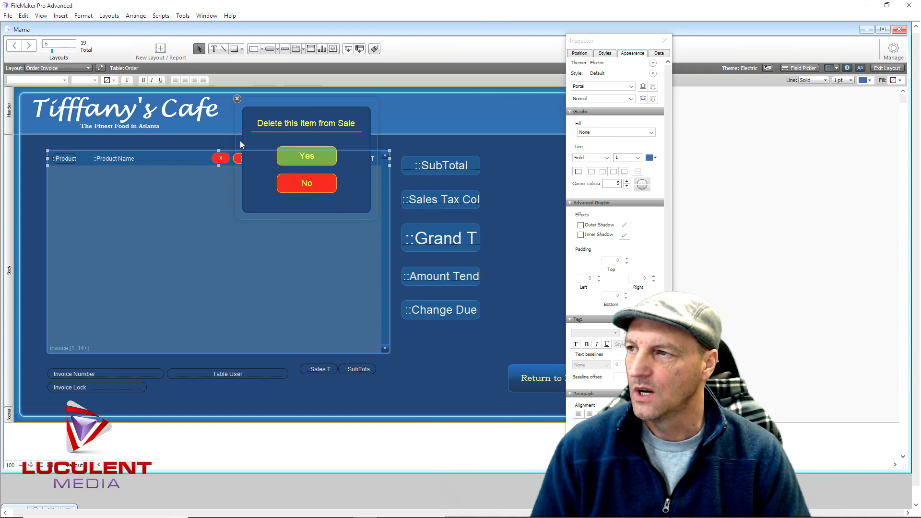
pyautogui.click(237, 98)
pyautogui.click(225, 160)
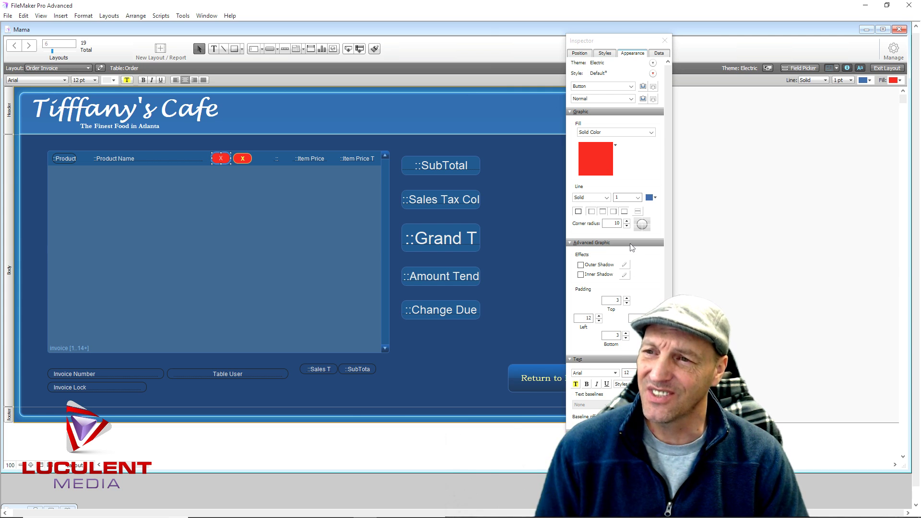
pyautogui.click(655, 198)
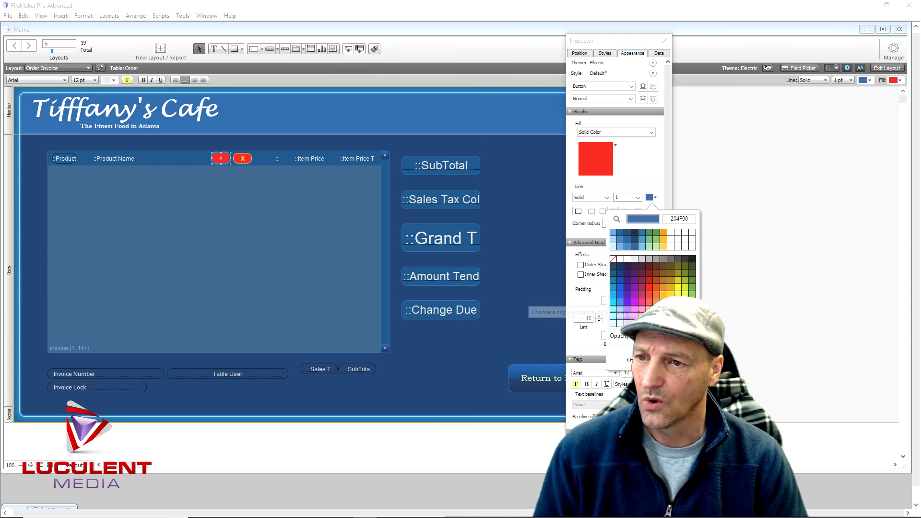
pyautogui.click(662, 292)
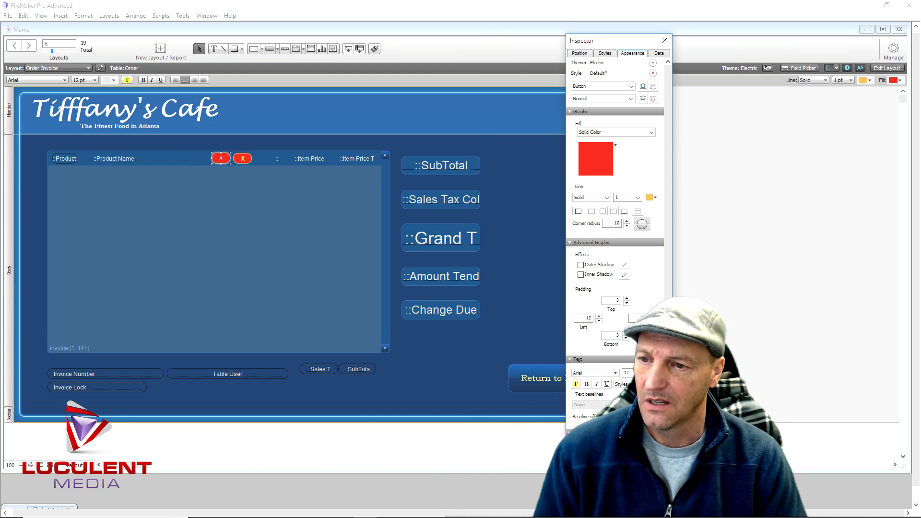
pyautogui.click(651, 373)
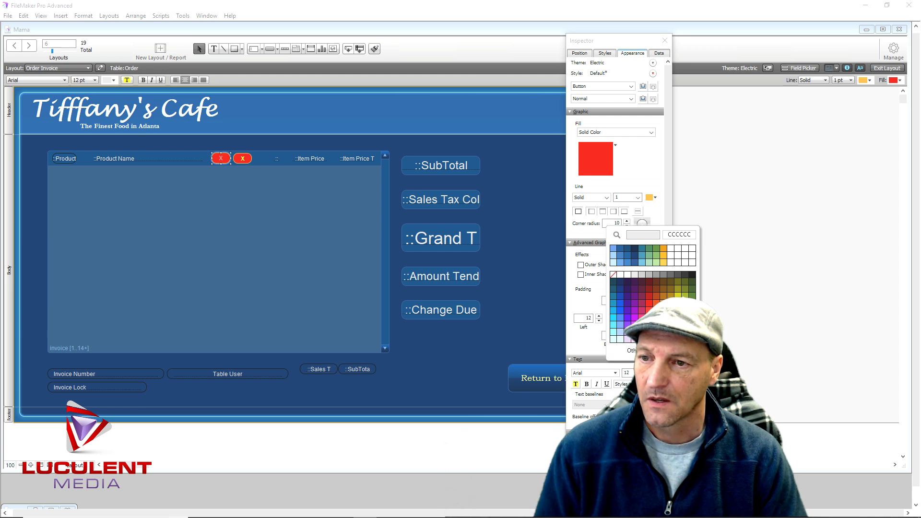
pyautogui.click(677, 304)
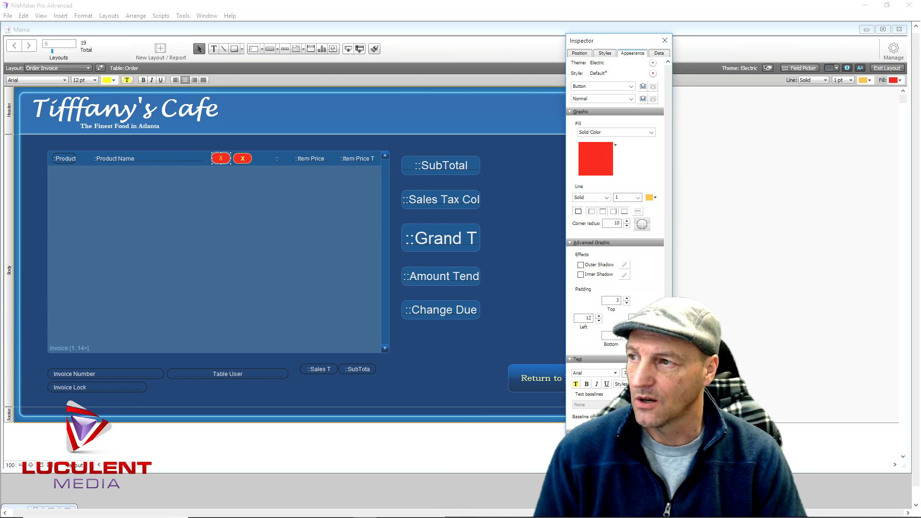
pyautogui.click(587, 384)
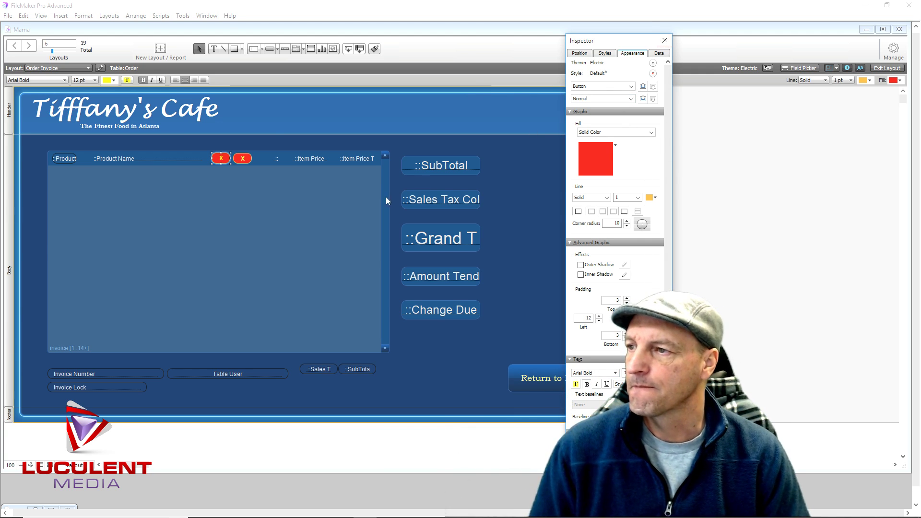
# Delete the duplicate X button and shift the remaining one right in the portal row
pyautogui.click(244, 158)
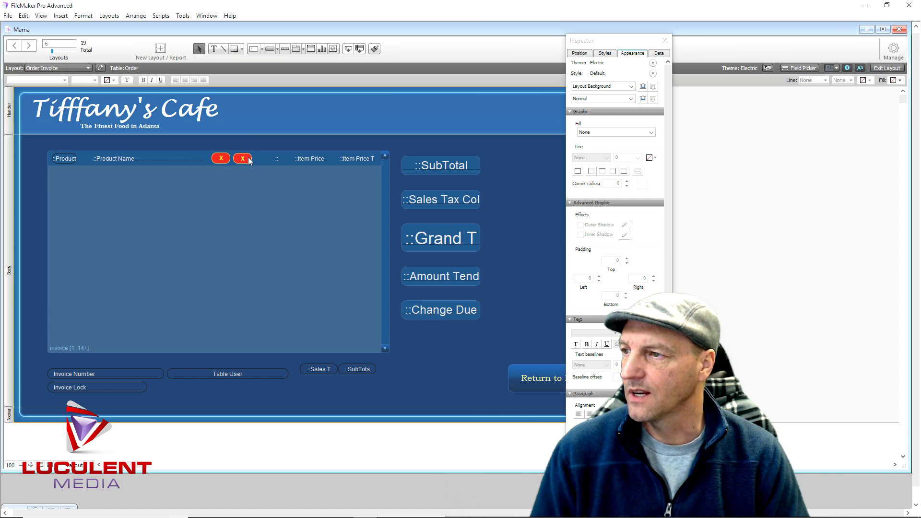
pyautogui.press('Delete')
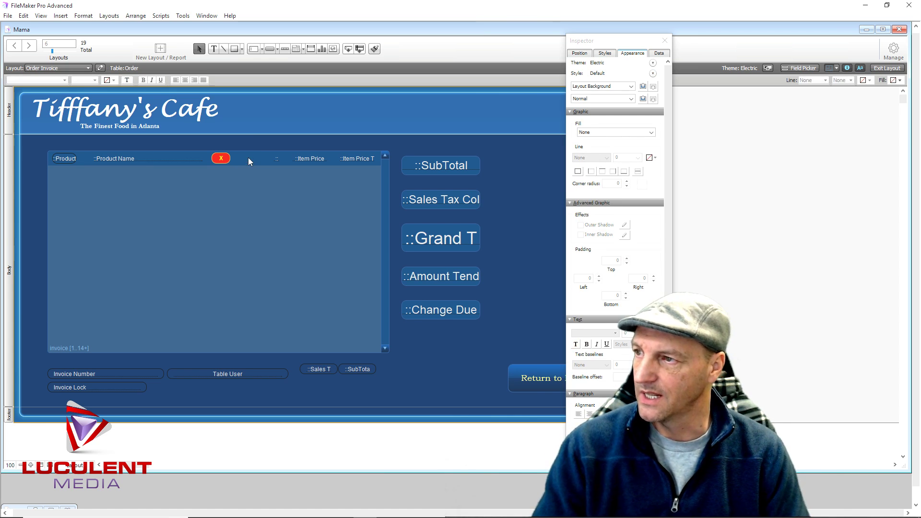
pyautogui.click(226, 162)
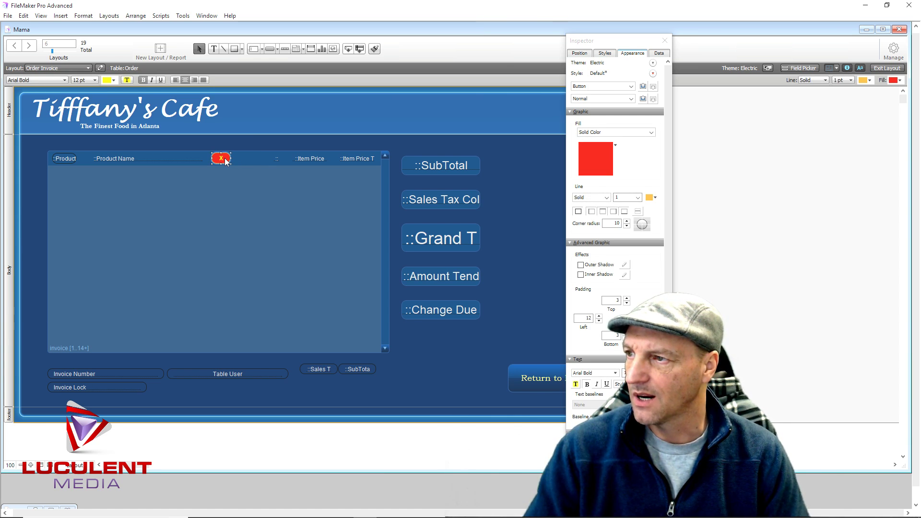
pyautogui.moveTo(225, 161); pyautogui.dragTo(241, 162)
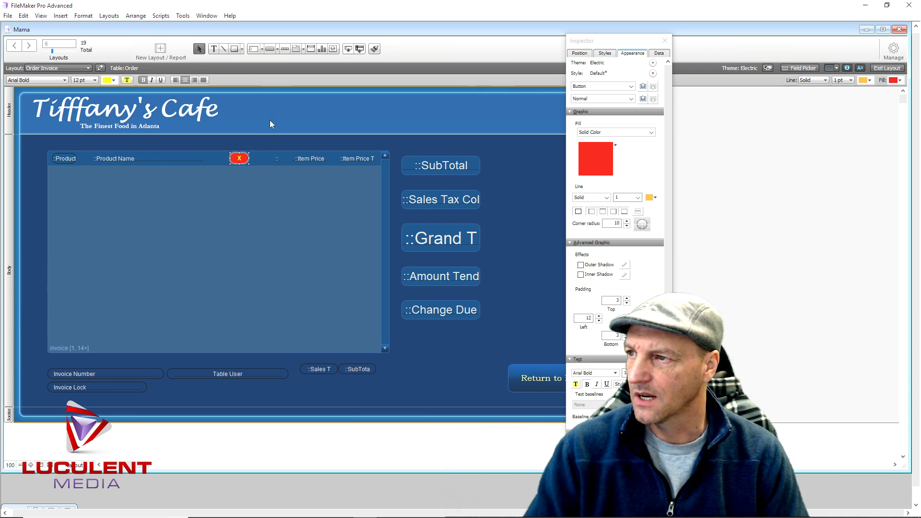
# Hide the Inspector and switch the layout to Browse mode
pyautogui.click(276, 106)
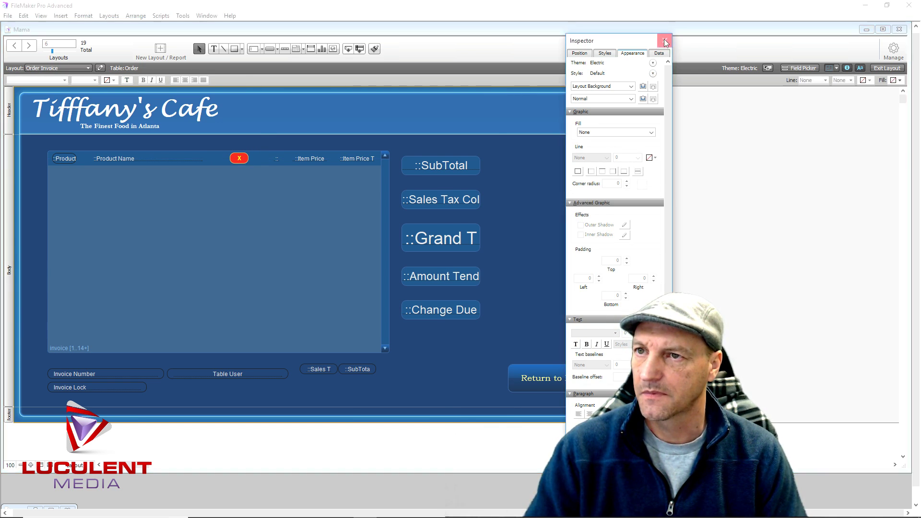
pyautogui.click(663, 41)
pyautogui.click(887, 68)
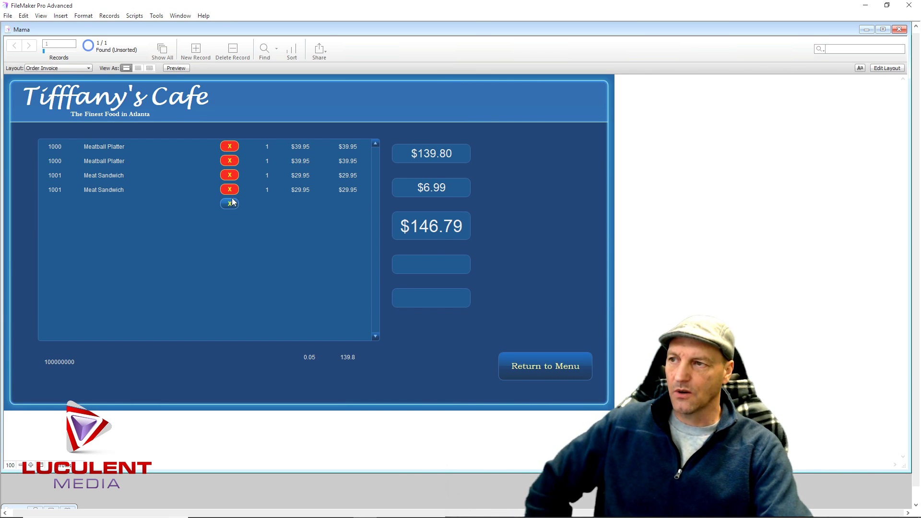
# Cancel one delete prompt, then delete the Meat Sandwich line so the invoice totals $115.34
pyautogui.click(235, 164)
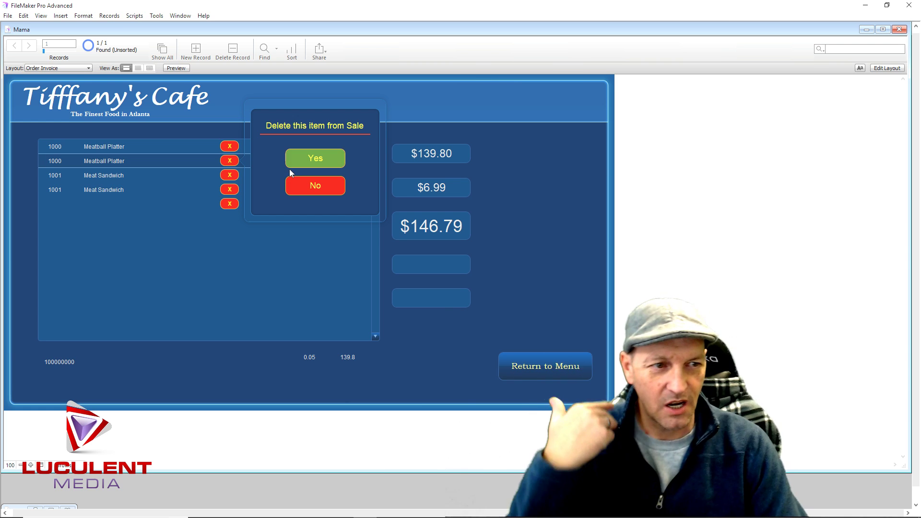
pyautogui.click(298, 186)
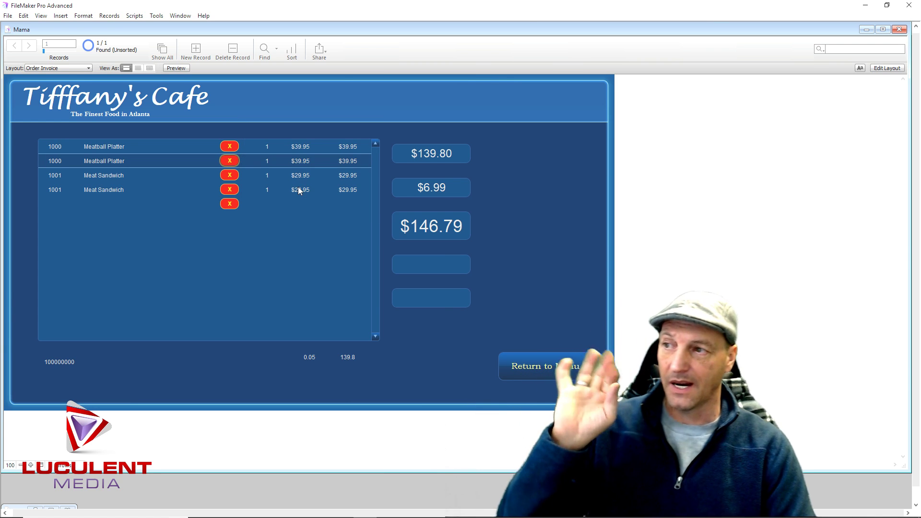
pyautogui.click(233, 174)
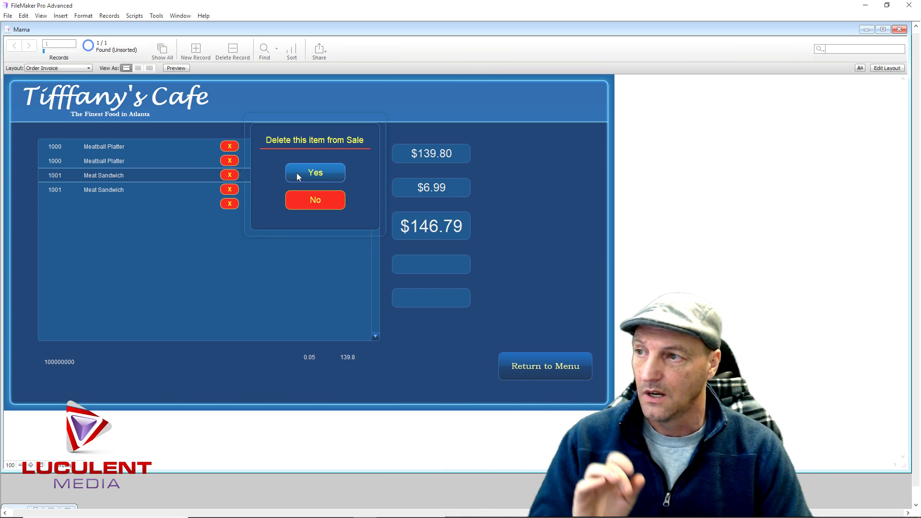
pyautogui.click(296, 175)
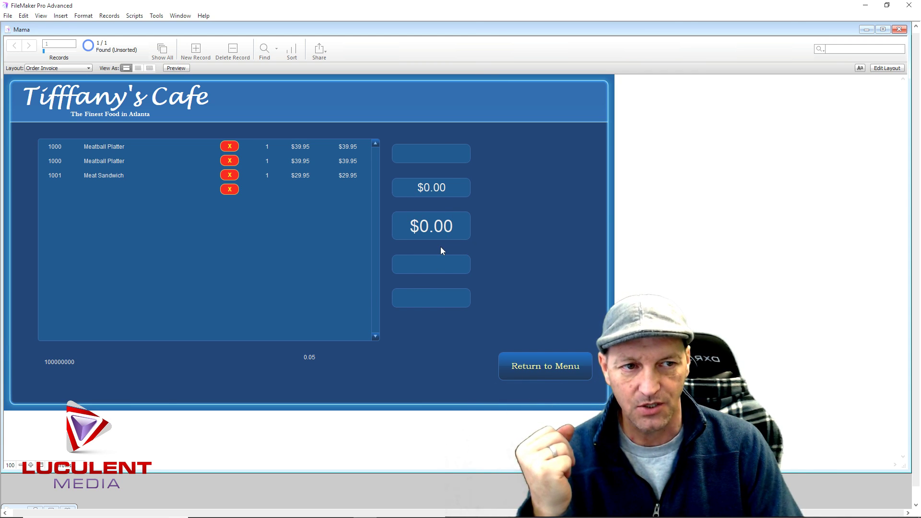
pyautogui.click(518, 172)
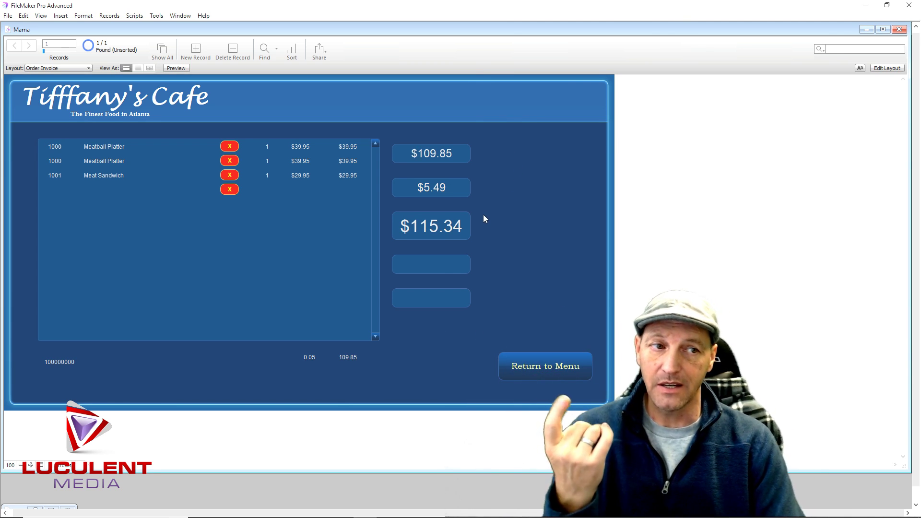
pyautogui.click(878, 70)
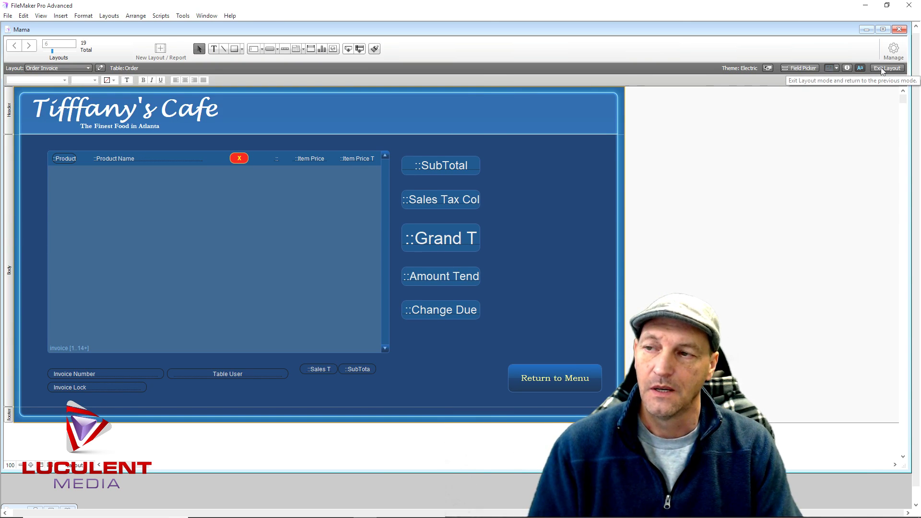
# In Manage > Scripts, append Refresh Window as line 2 of the Remove Items script
pyautogui.click(893, 48)
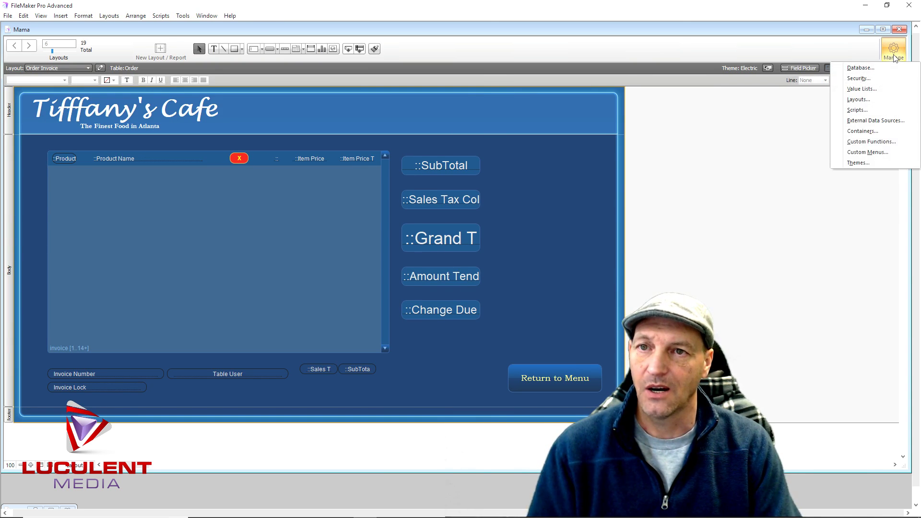
pyautogui.click(869, 111)
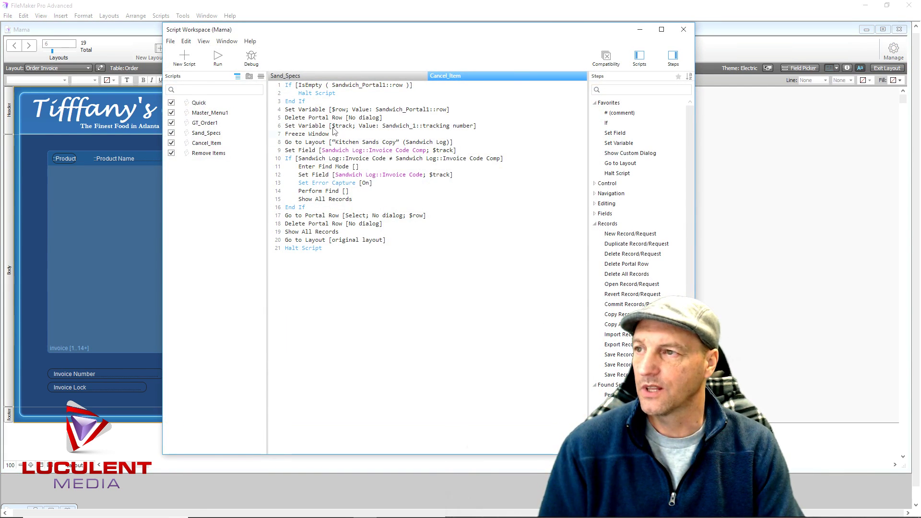
pyautogui.click(202, 154)
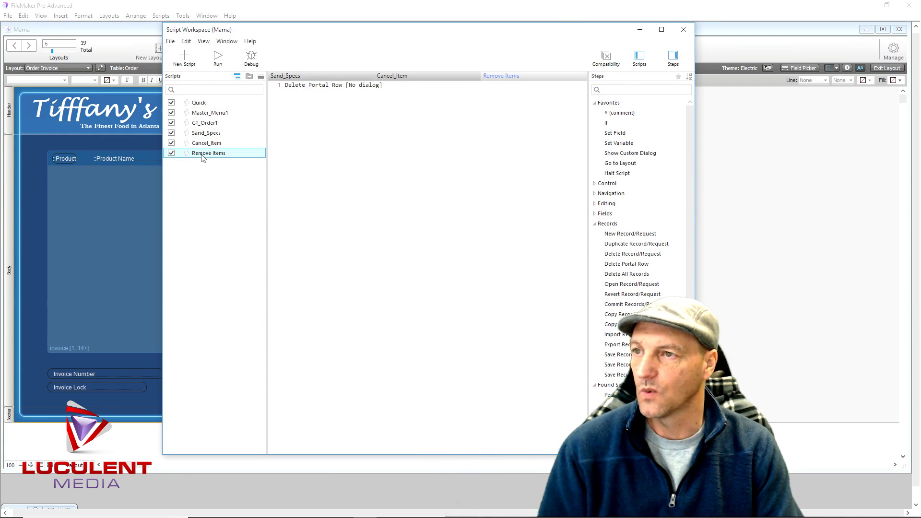
pyautogui.click(308, 117)
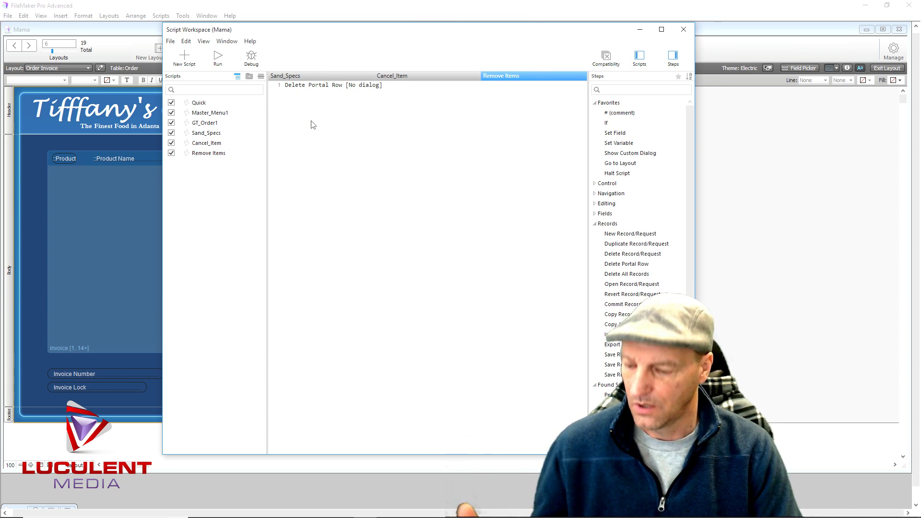
pyautogui.write('Ref')
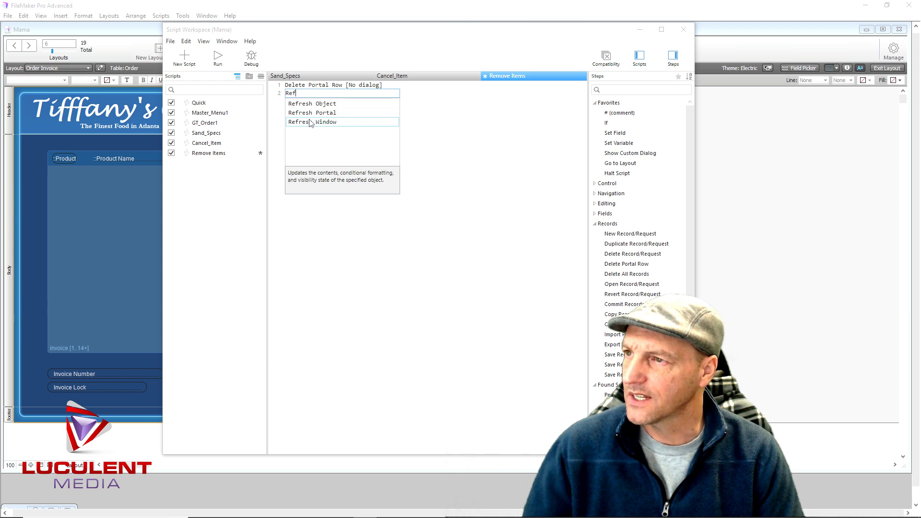
pyautogui.doubleClick(311, 123)
pyautogui.click(350, 94)
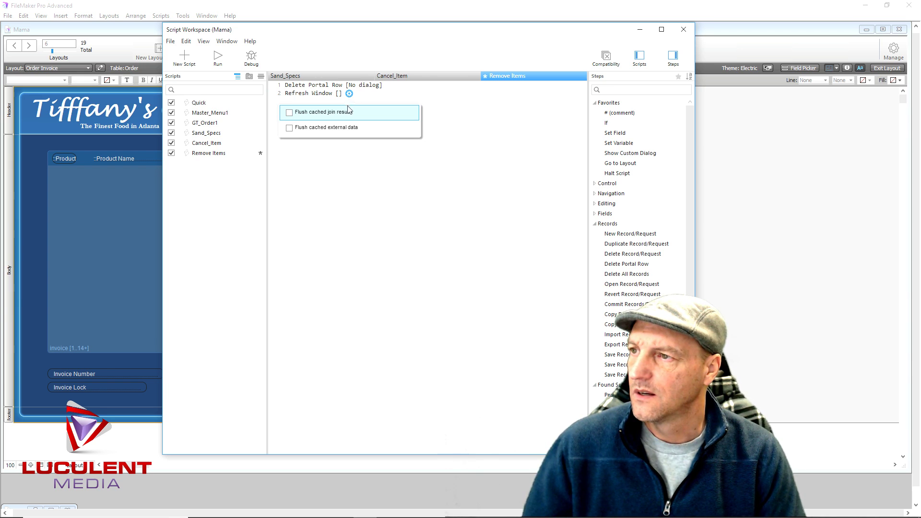
pyautogui.click(335, 150)
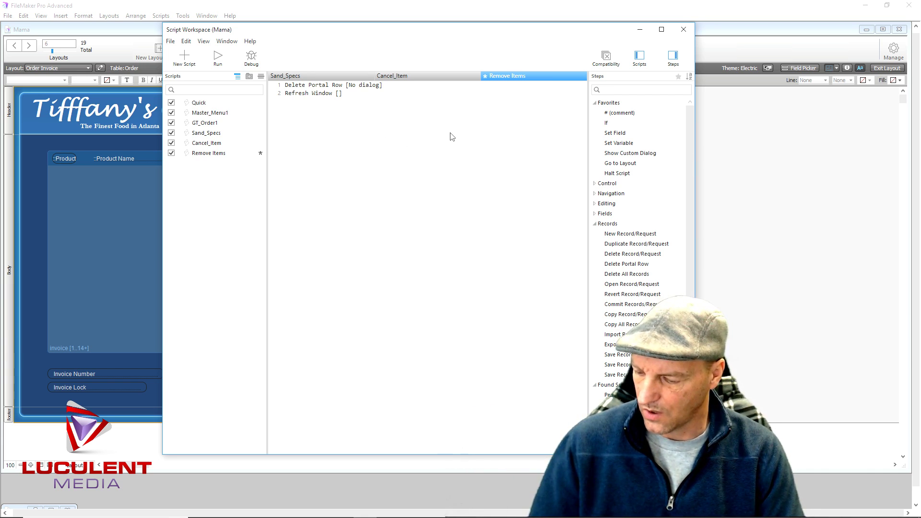
# Delete the duplicate Meatball Platter line so the invoice totals $73.40 with $3.50 tax
pyautogui.click(682, 30)
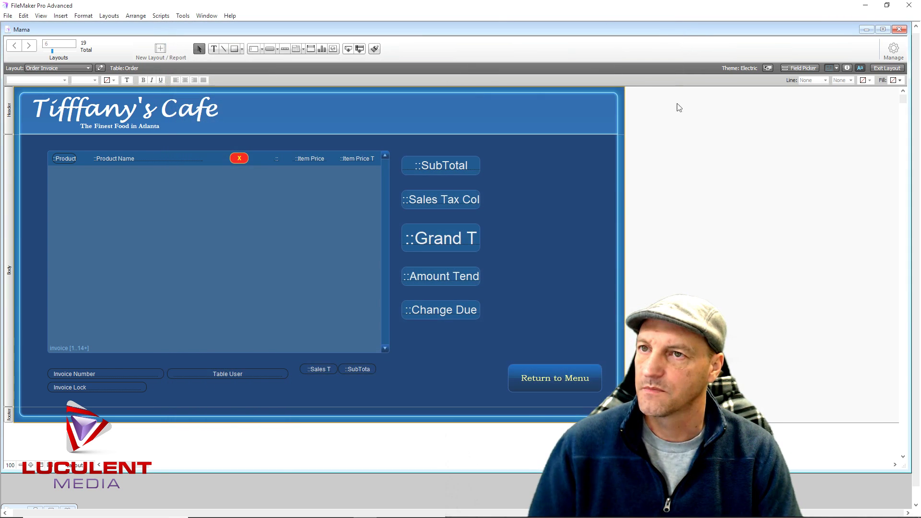
pyautogui.click(887, 68)
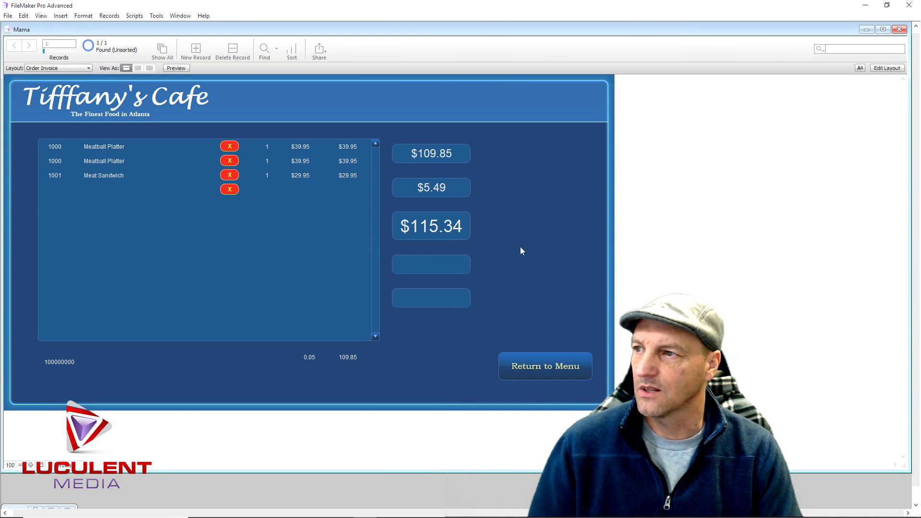
pyautogui.click(235, 159)
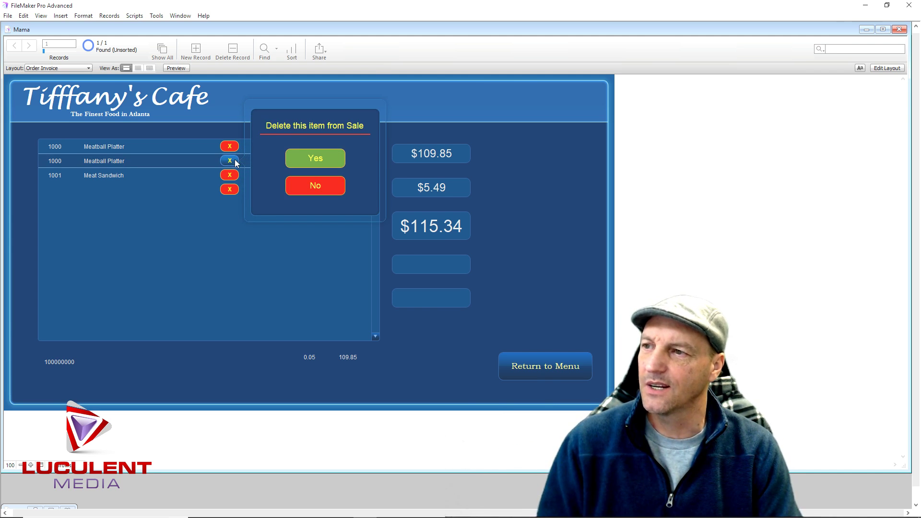
pyautogui.click(297, 160)
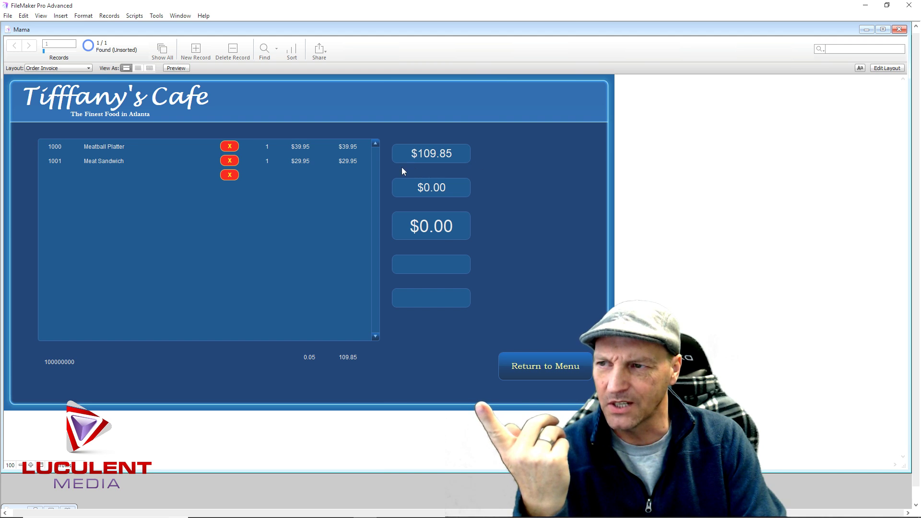
pyautogui.click(508, 156)
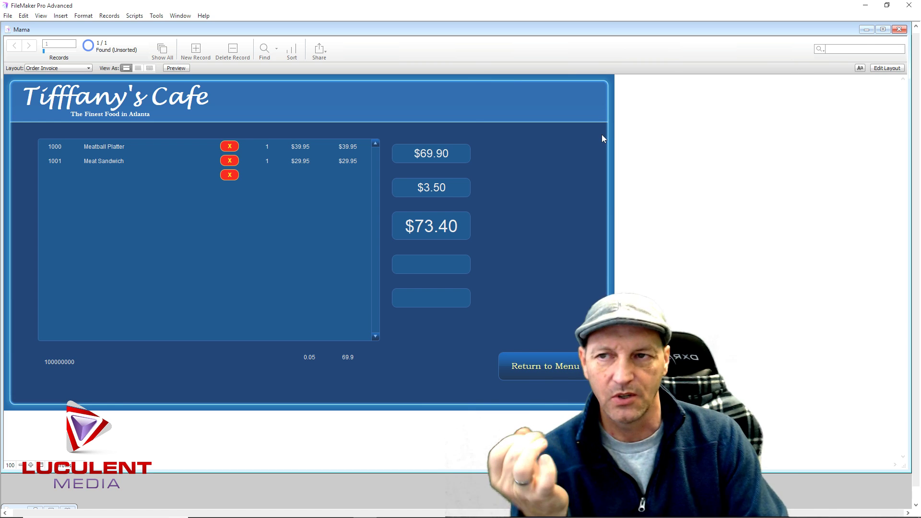
pyautogui.click(886, 67)
pyautogui.click(893, 49)
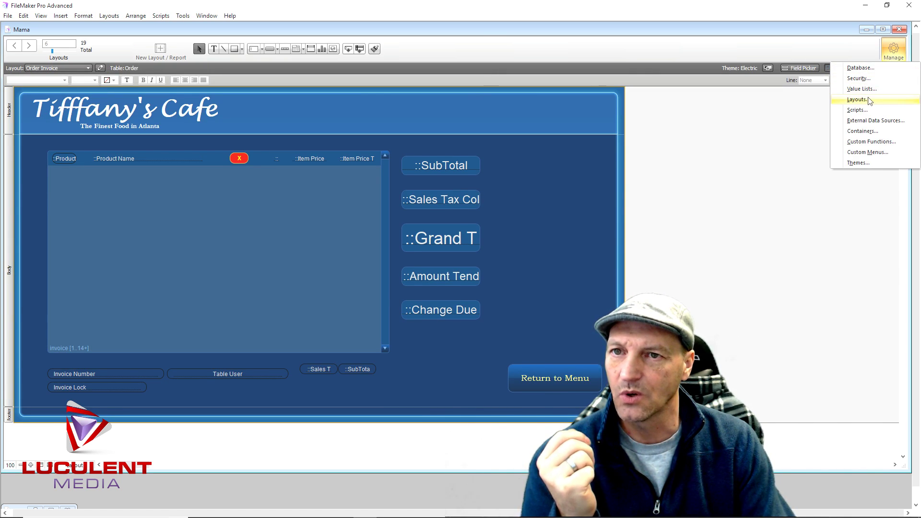
# Add Halt Script as step 3 and set Refresh Window to flush cached join results
pyautogui.click(867, 111)
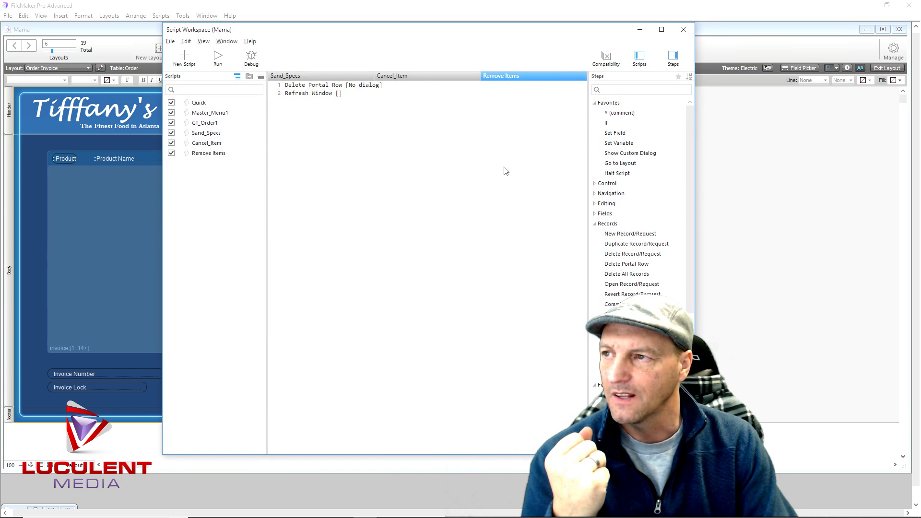
pyautogui.click(325, 113)
pyautogui.write('Halt')
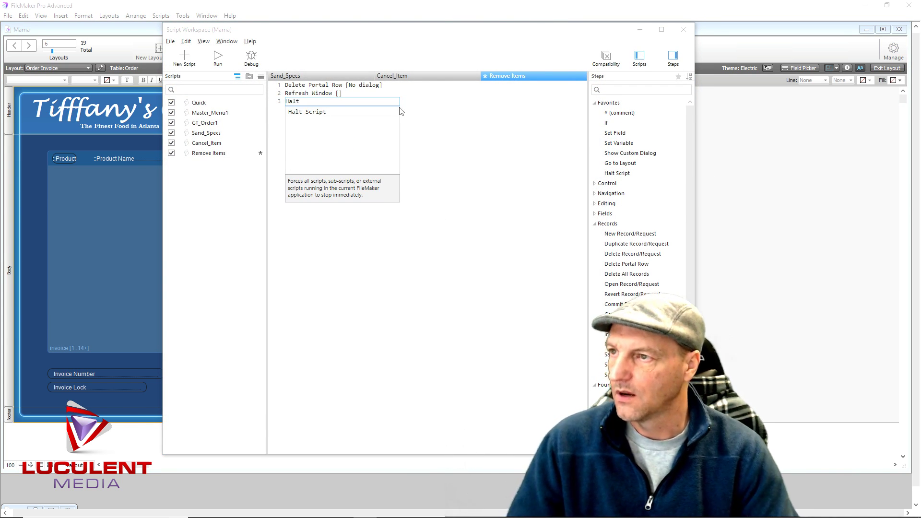
pyautogui.click(316, 112)
pyautogui.click(349, 94)
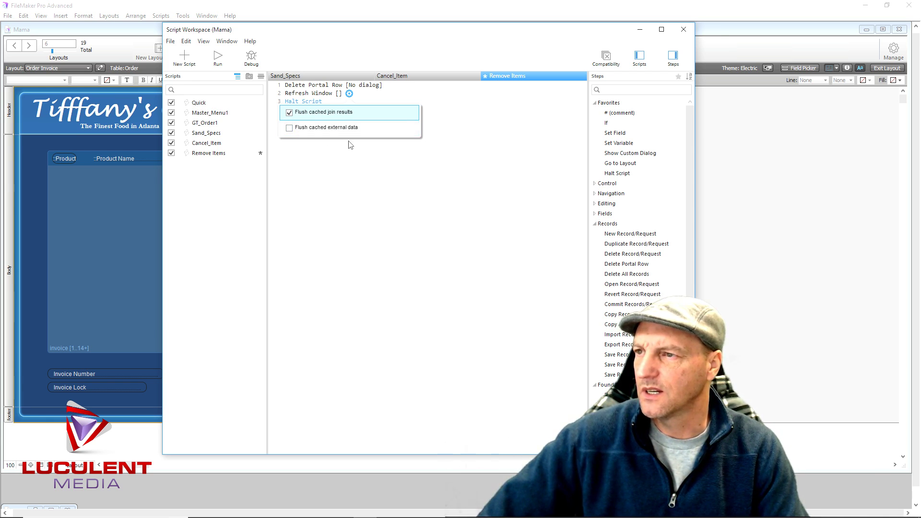
pyautogui.click(374, 164)
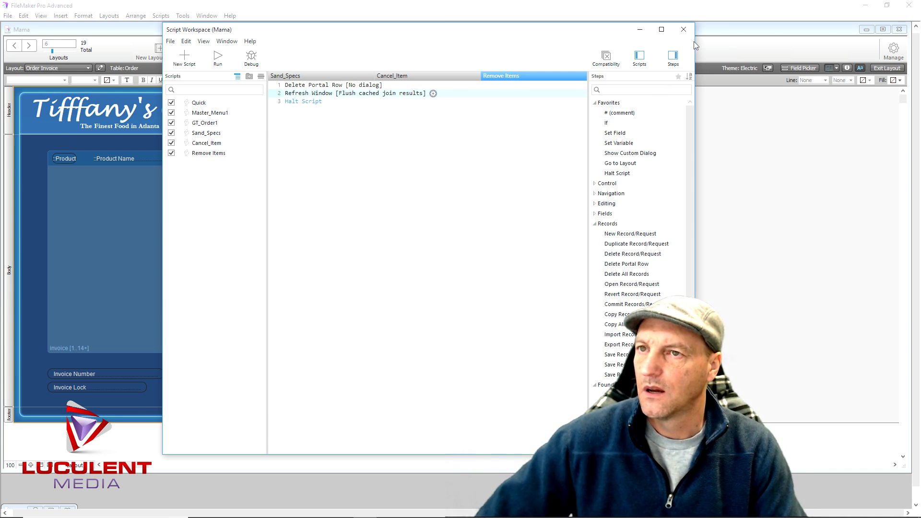
pyautogui.click(682, 29)
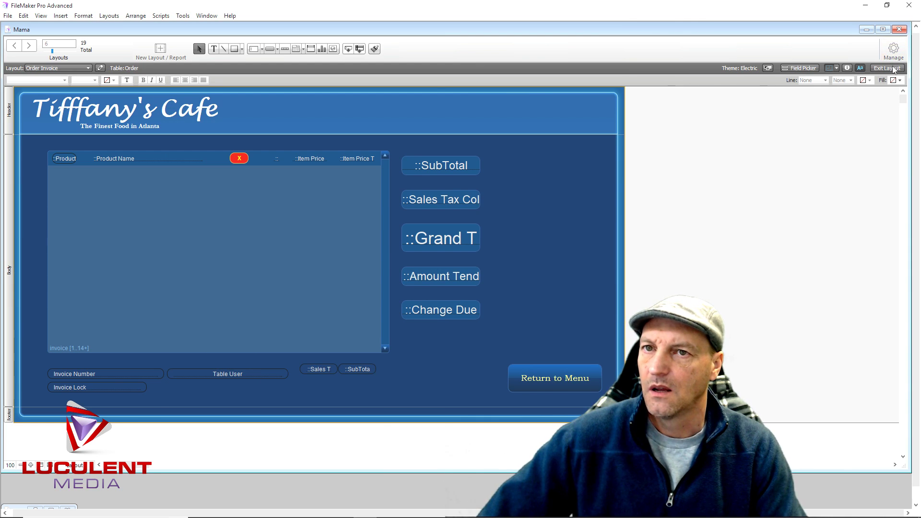
pyautogui.click(887, 67)
# Remove the Meat Sandwich line from the invoice and go back to the menu
pyautogui.click(229, 162)
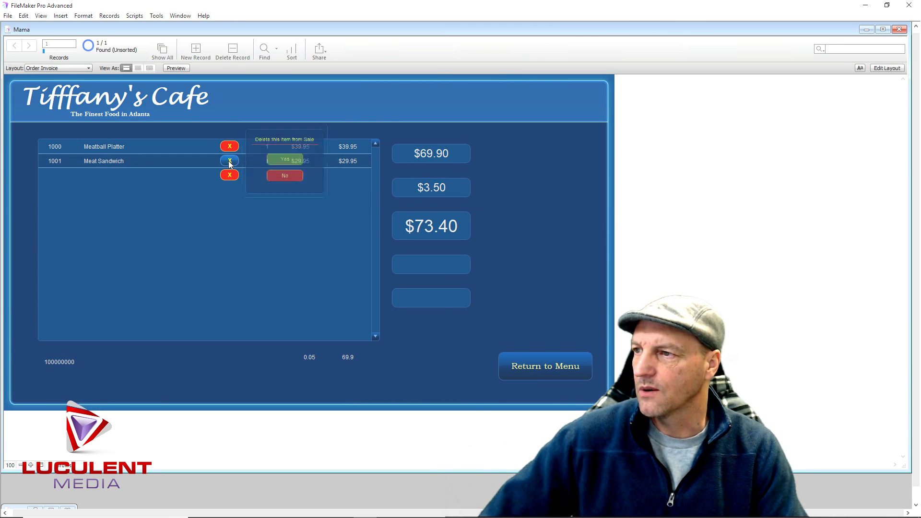
pyautogui.click(301, 160)
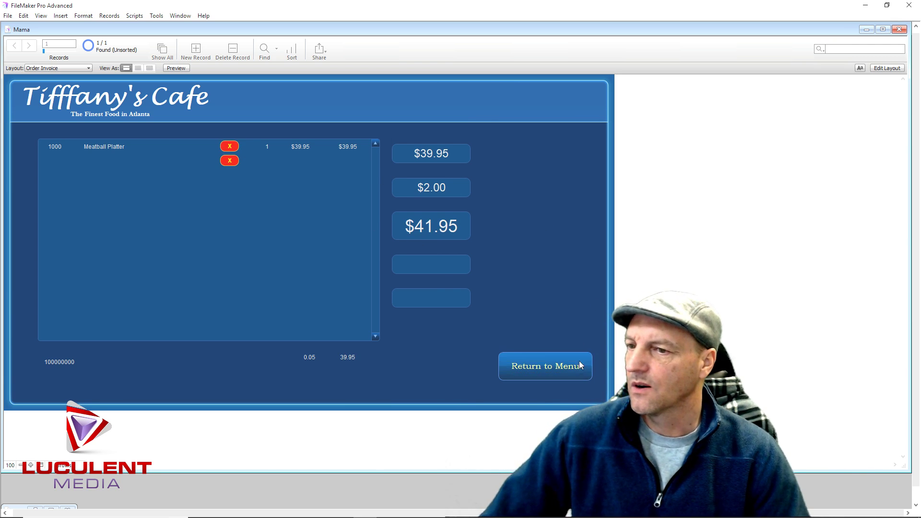
pyautogui.click(535, 366)
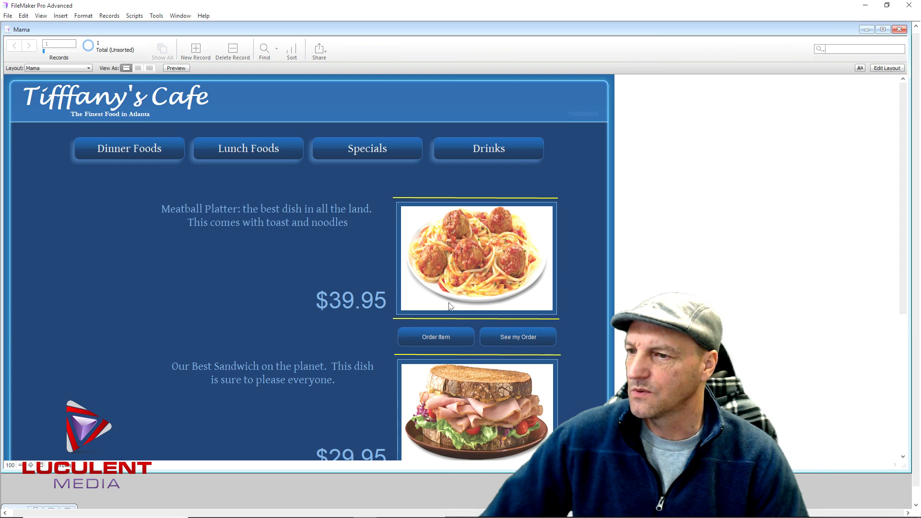
# Order two more Meatball Platters and view the invoice totalling $125.84
pyautogui.click(444, 337)
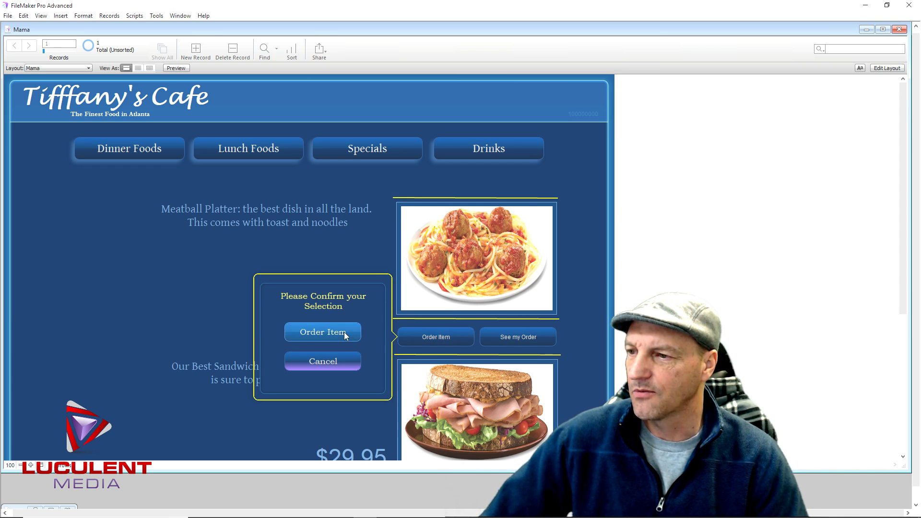
pyautogui.click(343, 332)
pyautogui.click(439, 339)
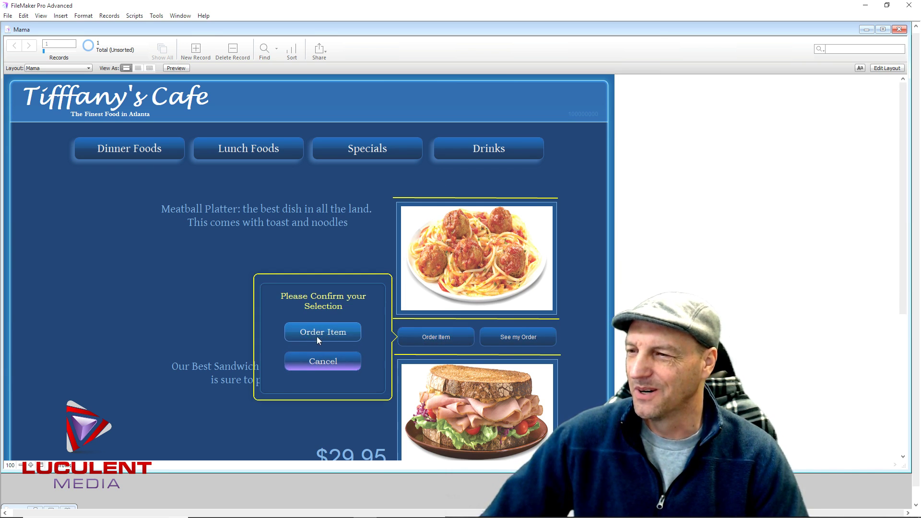
pyautogui.click(333, 333)
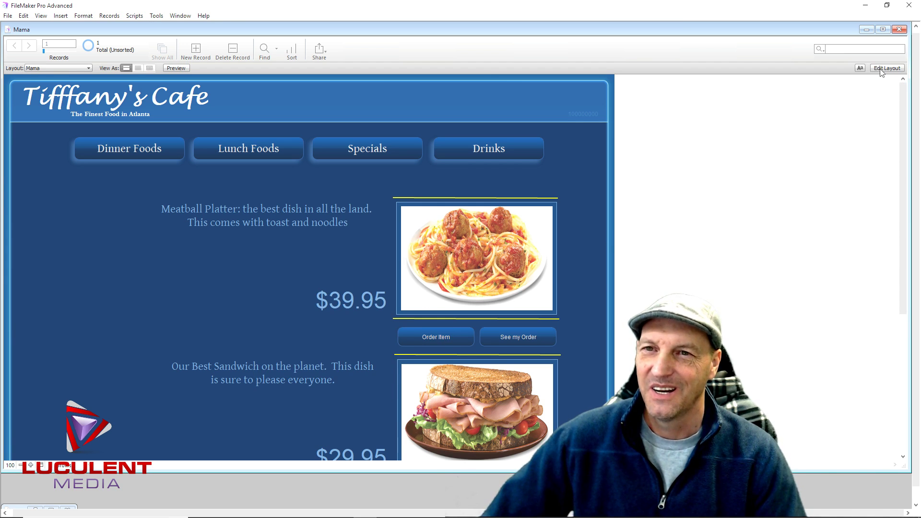
pyautogui.click(879, 69)
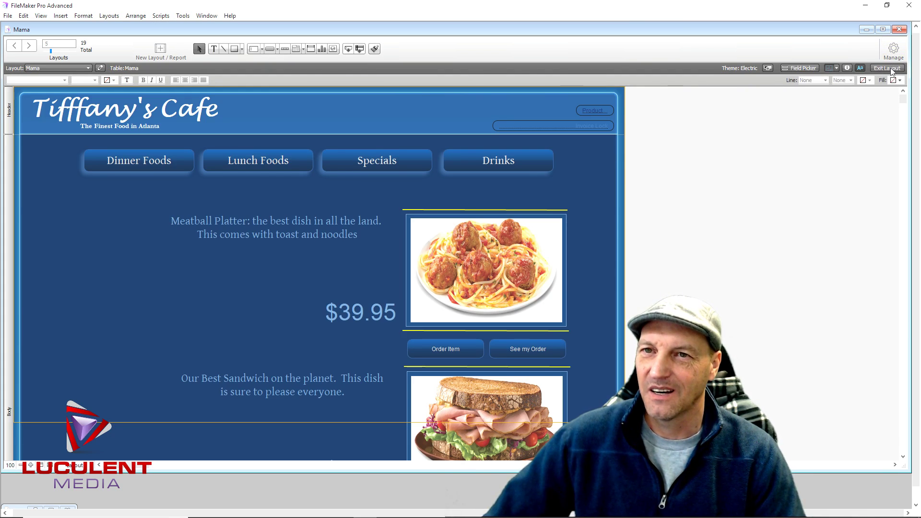
pyautogui.click(880, 70)
pyautogui.click(529, 338)
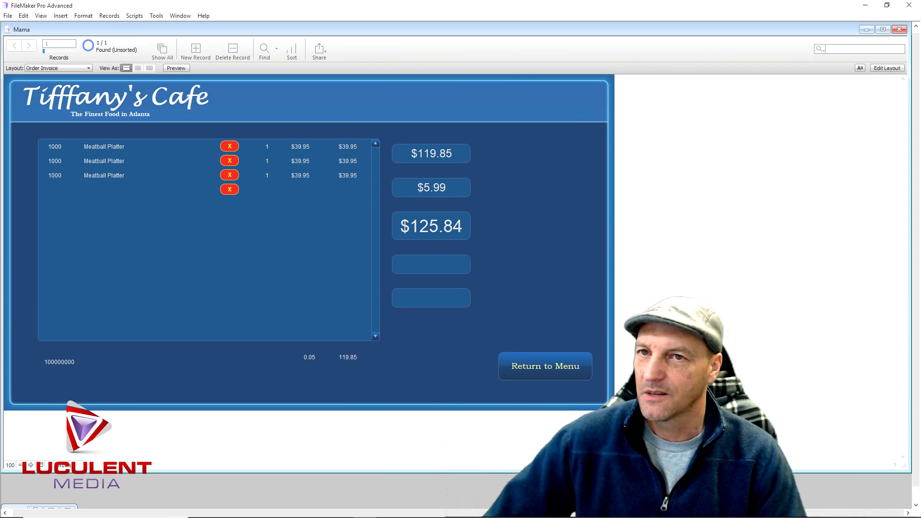
pyautogui.click(886, 67)
# Change the Refresh Window step to flush cached external data instead of join results
pyautogui.click(892, 52)
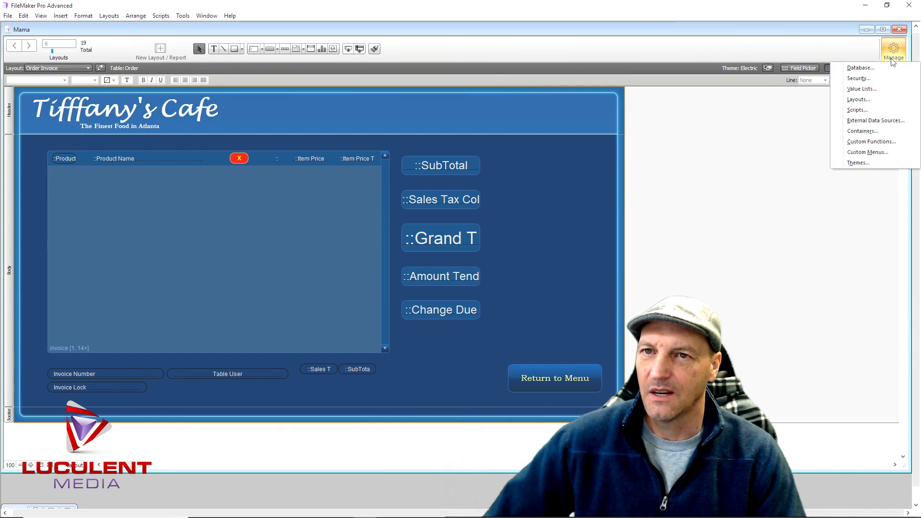
pyautogui.click(867, 110)
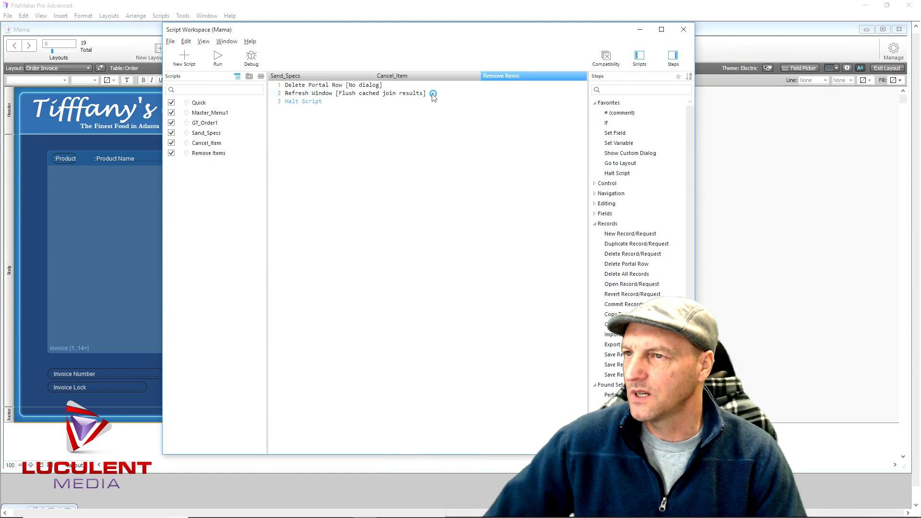
pyautogui.click(433, 94)
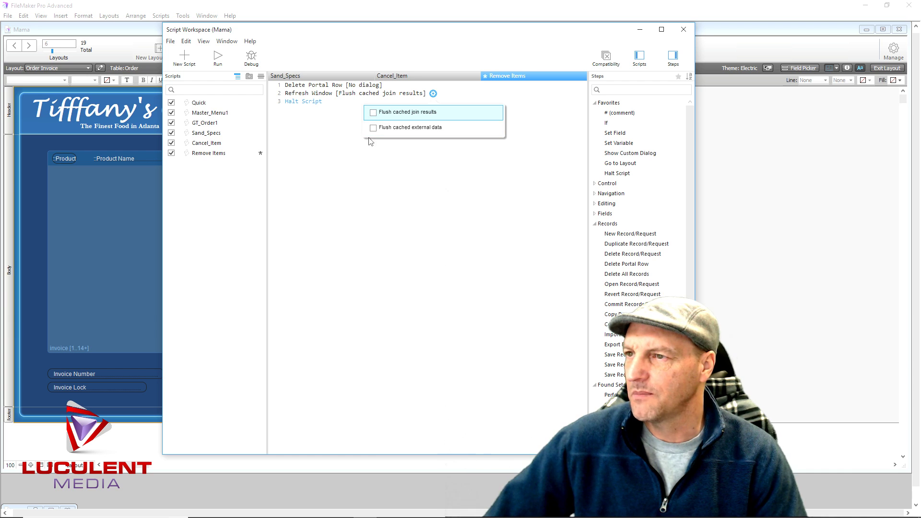
pyautogui.click(343, 172)
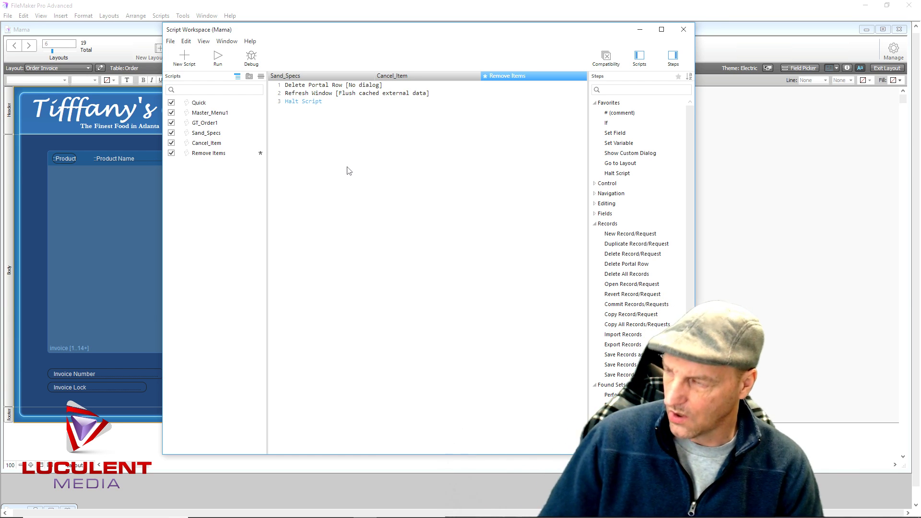
pyautogui.click(683, 29)
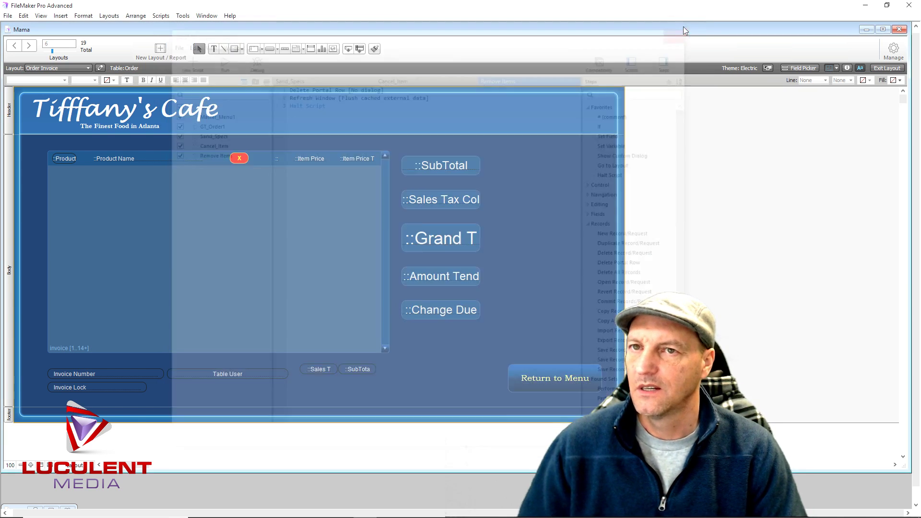
pyautogui.click(885, 68)
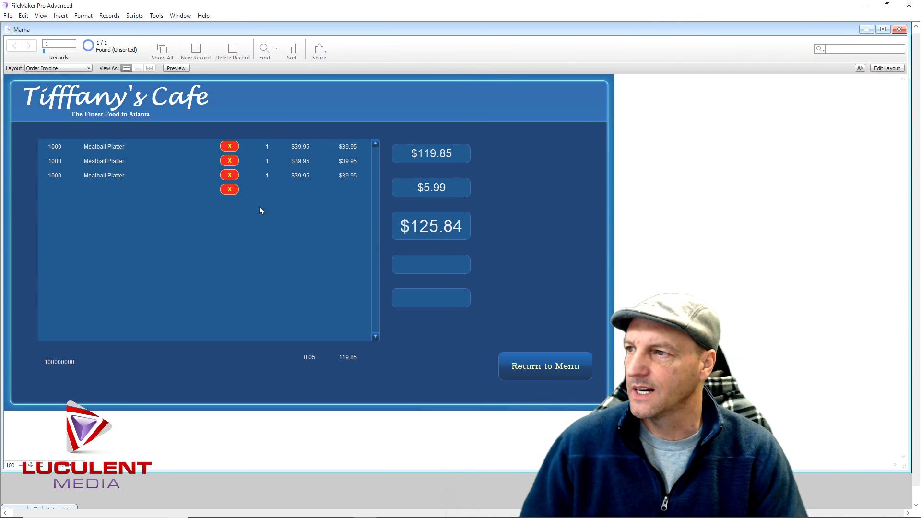
# Delete the third Meatball Platter line, leaving two totalling $83.90, and test the empty row's X
pyautogui.click(228, 176)
pyautogui.click(296, 174)
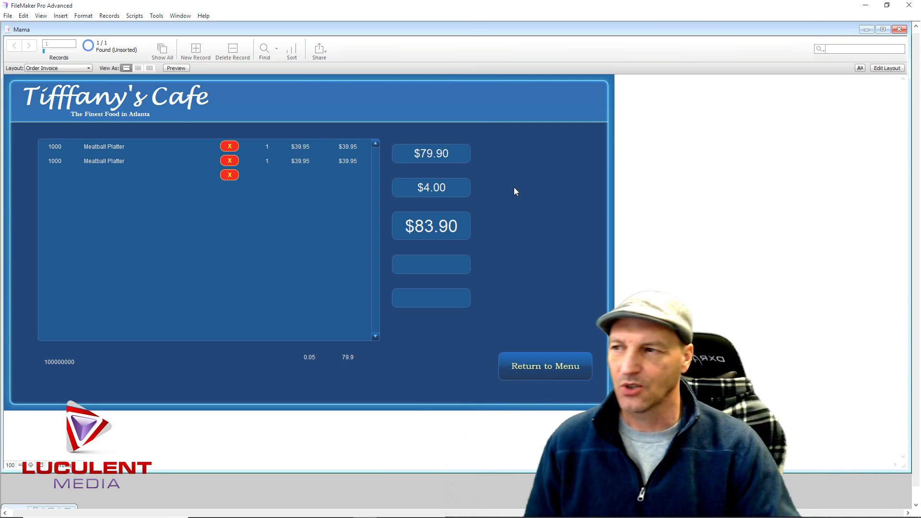
pyautogui.click(234, 175)
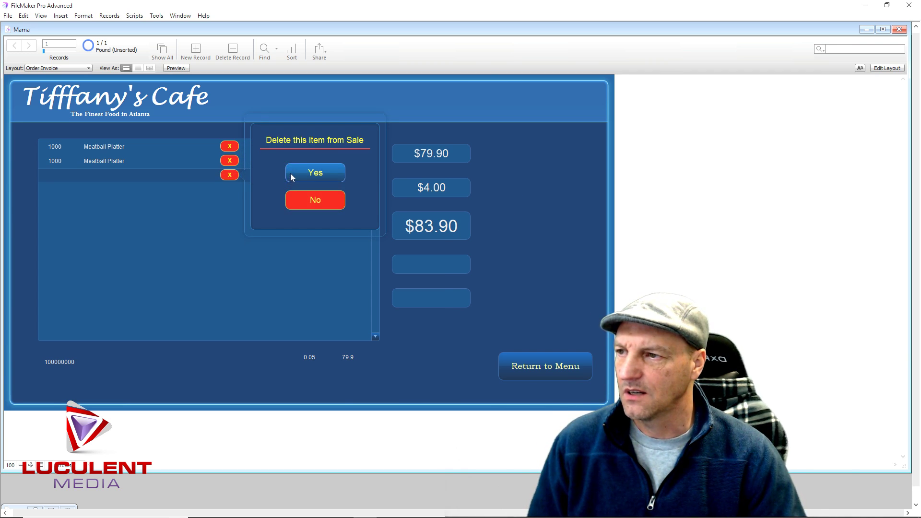
pyautogui.click(290, 174)
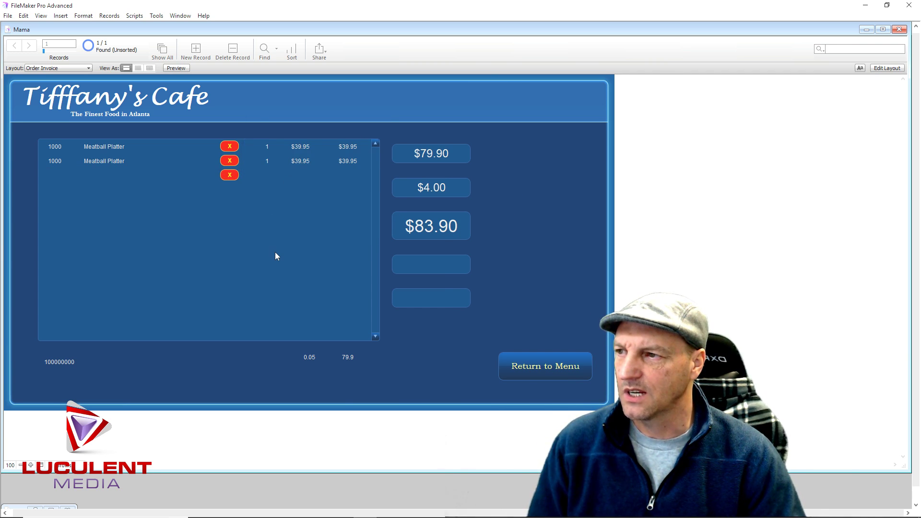
pyautogui.click(236, 175)
pyautogui.click(300, 174)
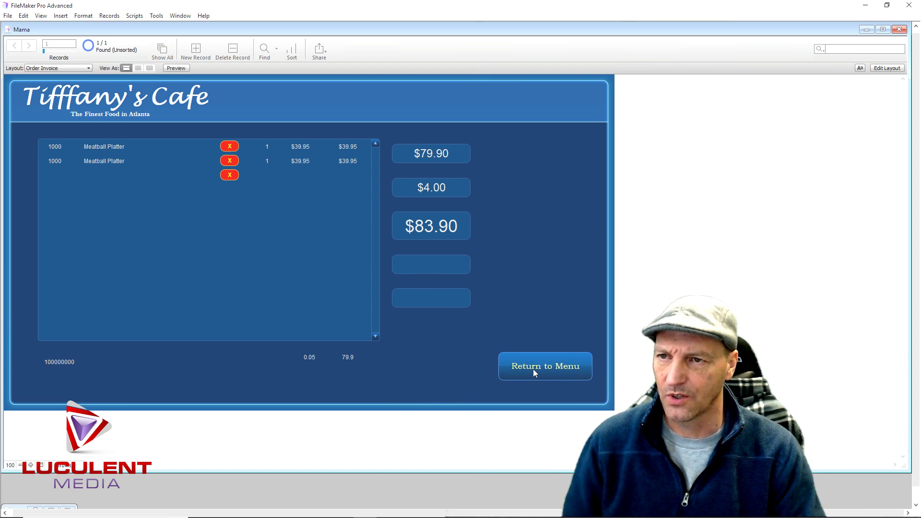
pyautogui.click(890, 69)
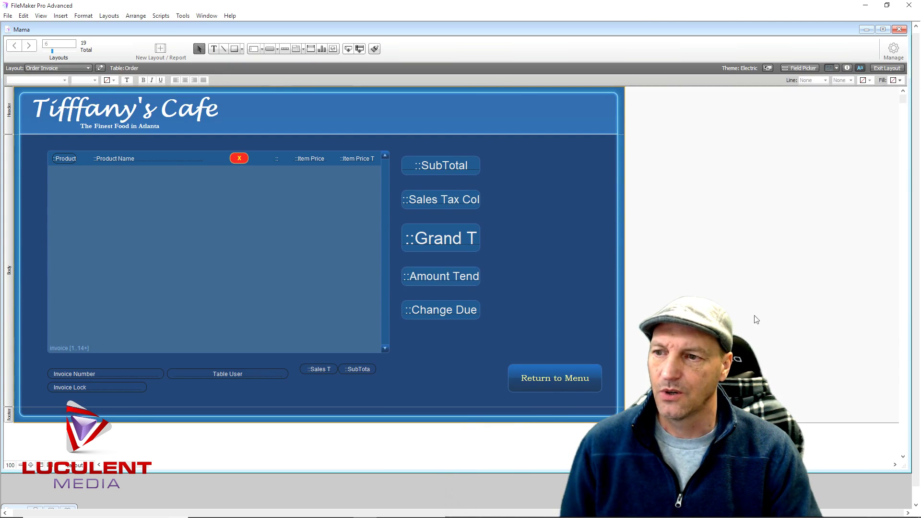
# Duplicate the Return to Menu button above itself and relabel the copy 'Submit Order'
pyautogui.click(548, 378)
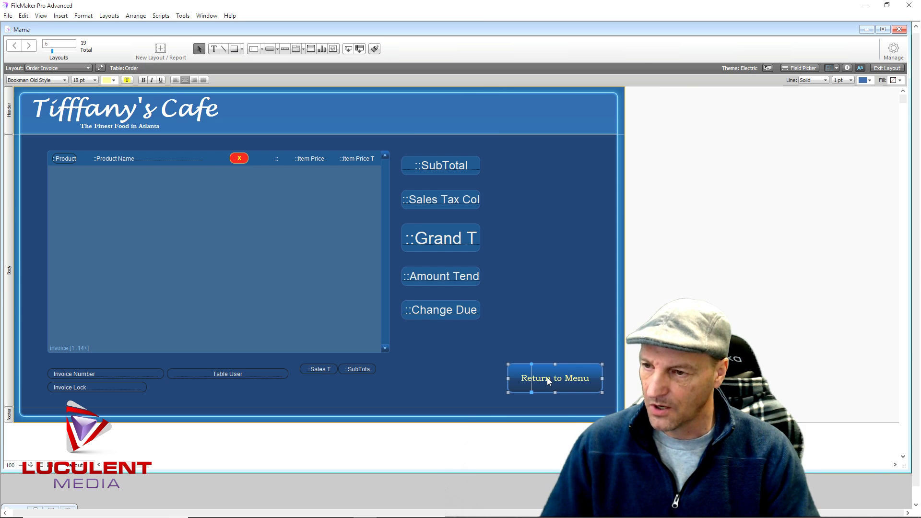
pyautogui.moveTo(549, 382); pyautogui.dragTo(546, 342)
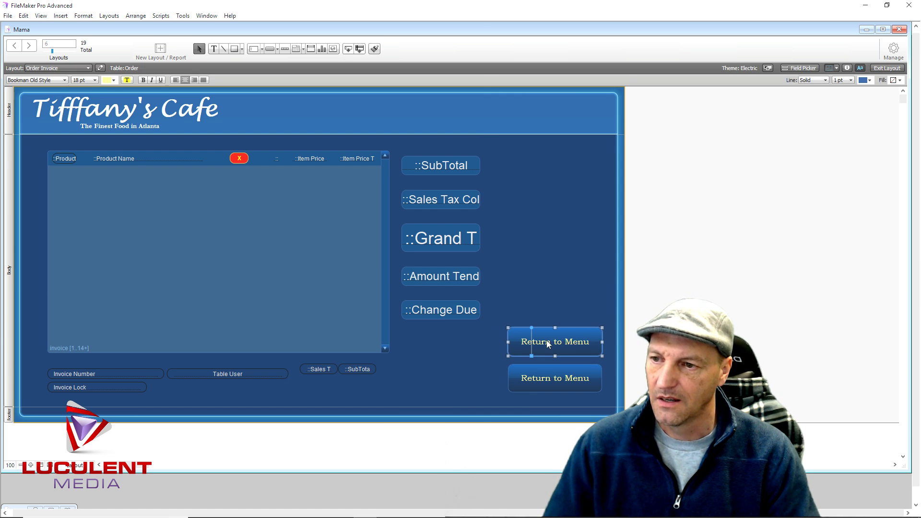
pyautogui.doubleClick(570, 343)
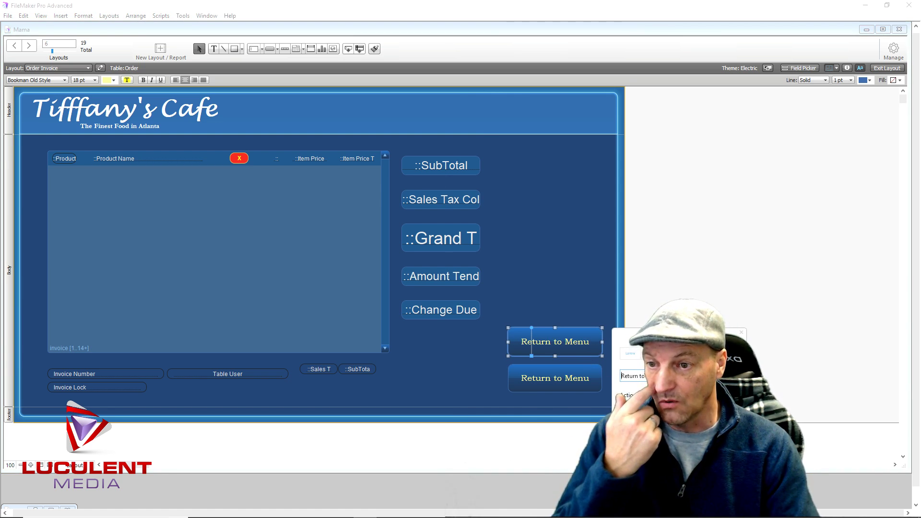
pyautogui.moveTo(662, 376); pyautogui.dragTo(619, 379)
pyautogui.write('Submit')
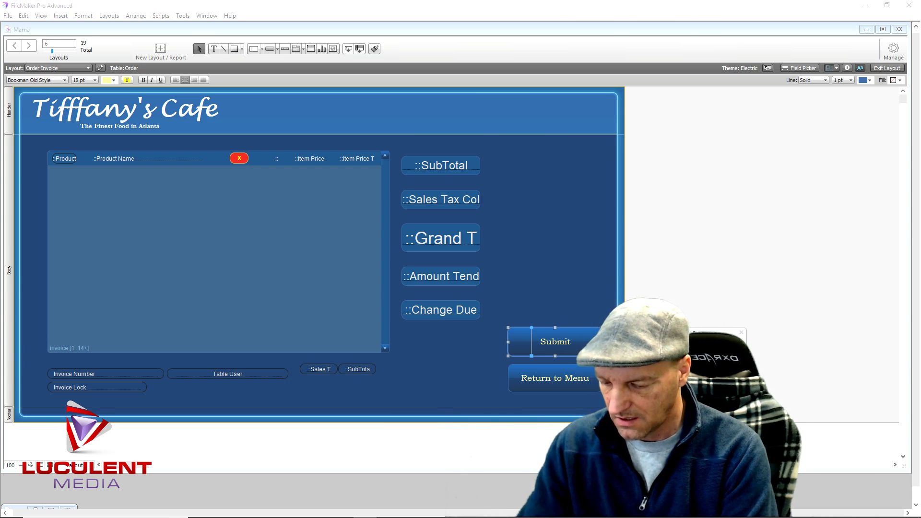
pyautogui.write(' Order')
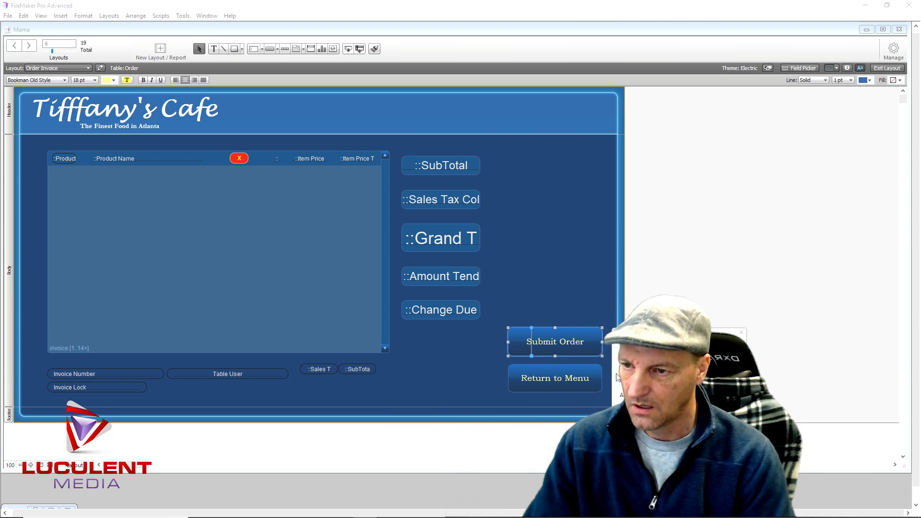
pyautogui.click(539, 303)
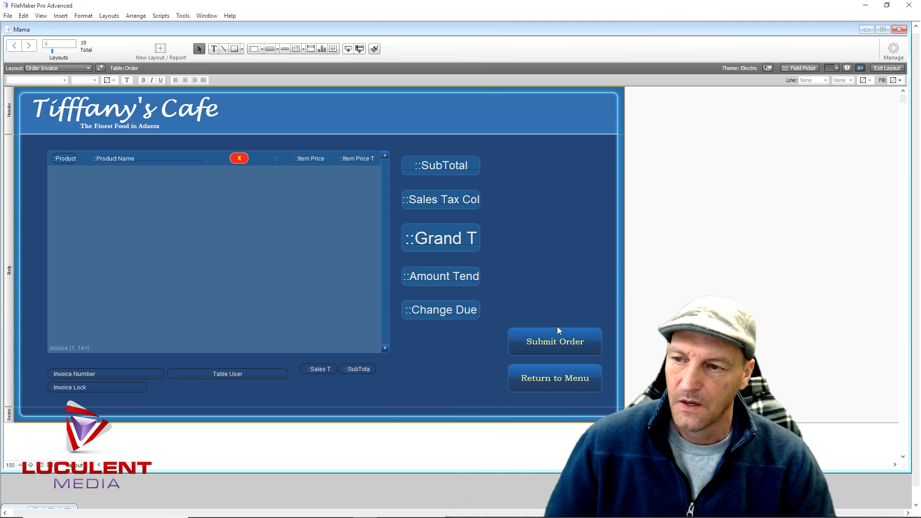
pyautogui.click(590, 347)
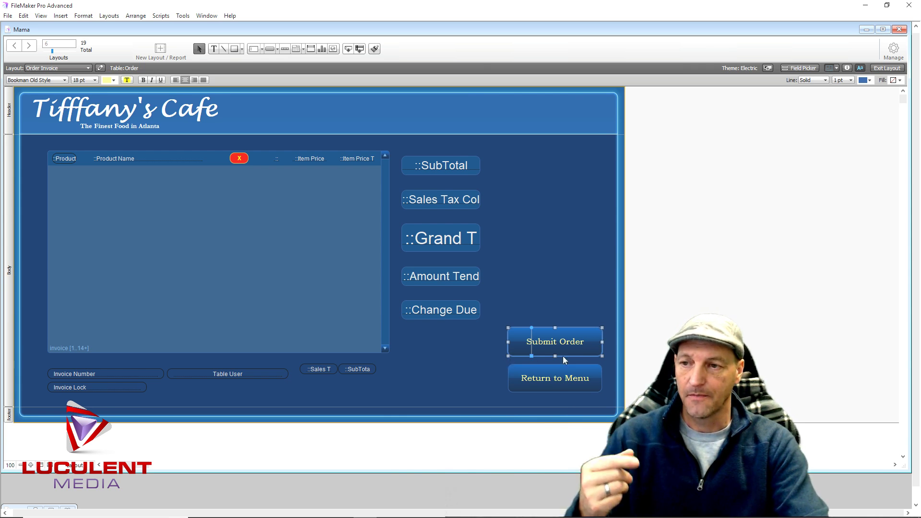
# Check the Submit Order button's setup, then open the Layout dropdown list
pyautogui.doubleClick(589, 345)
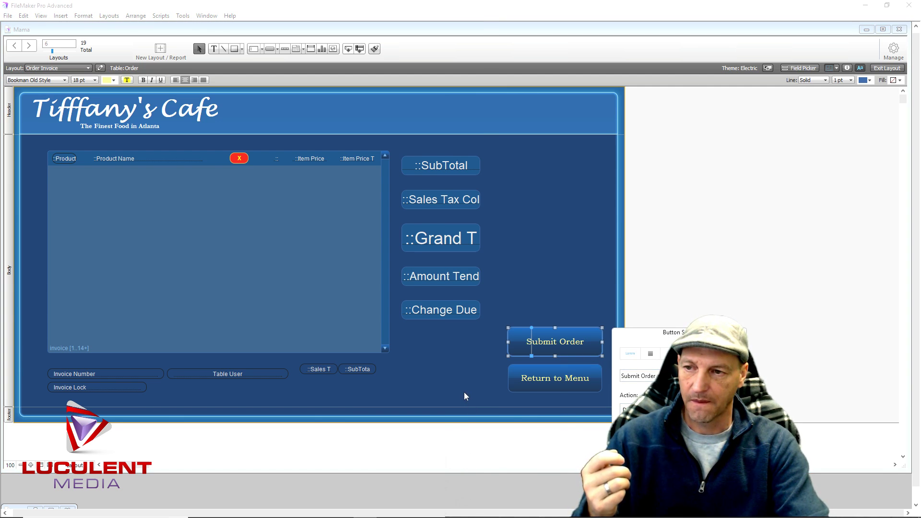
pyautogui.click(572, 280)
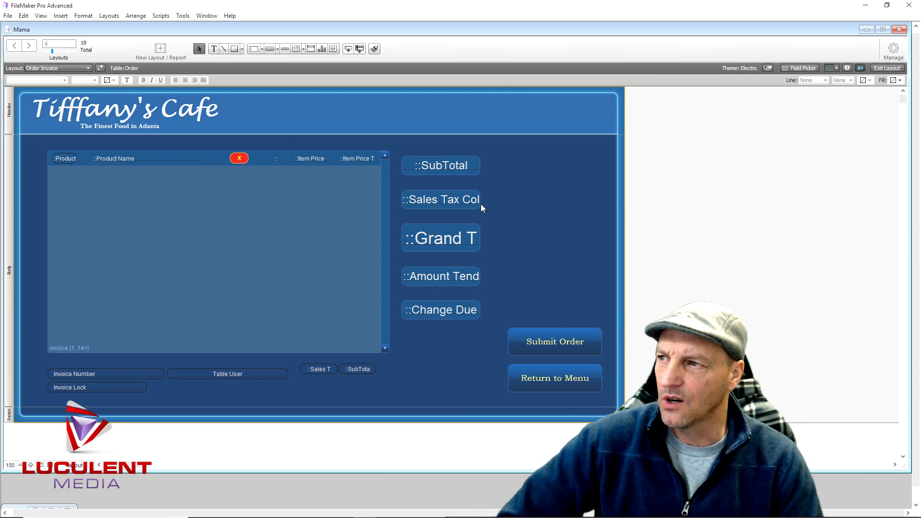
pyautogui.click(88, 69)
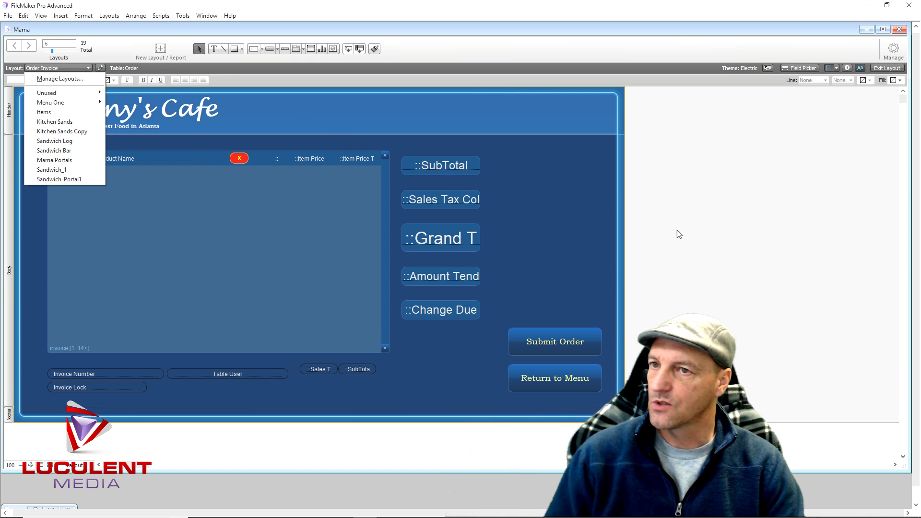
# Create a new table named 'Kitchen Open' in the Mama database's Manage Database window
pyautogui.click(742, 223)
pyautogui.click(893, 49)
pyautogui.click(871, 69)
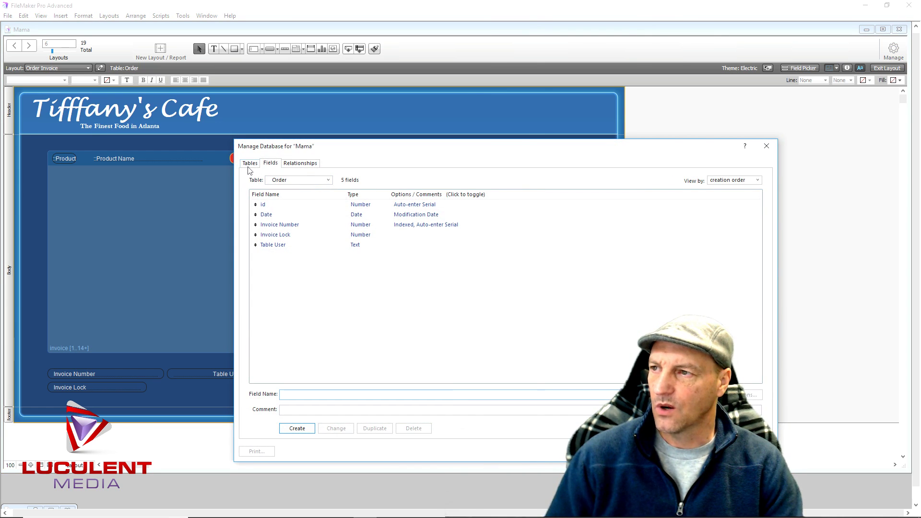
pyautogui.click(249, 163)
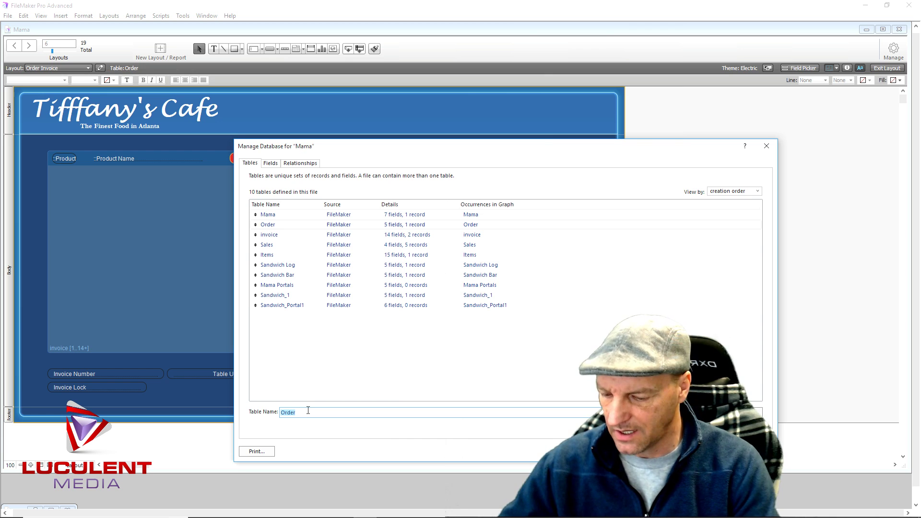
pyautogui.write('Kitchen O')
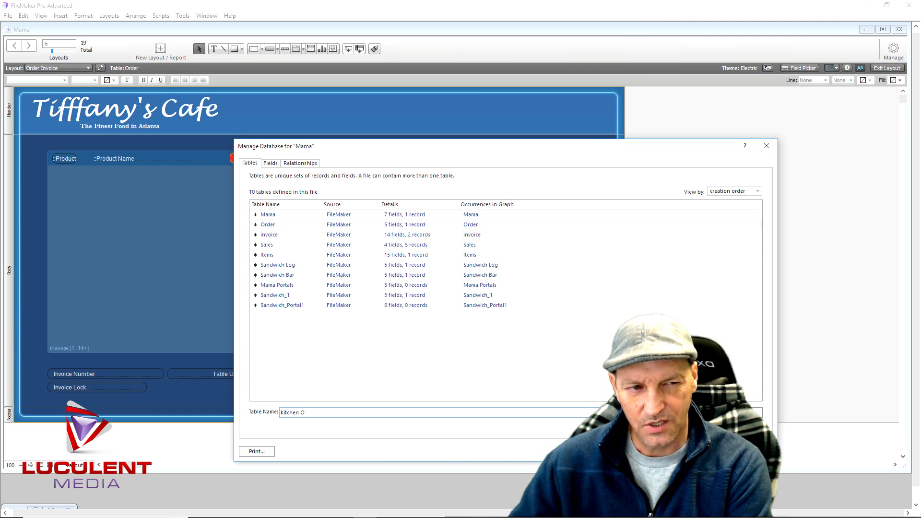
pyautogui.write('pen')
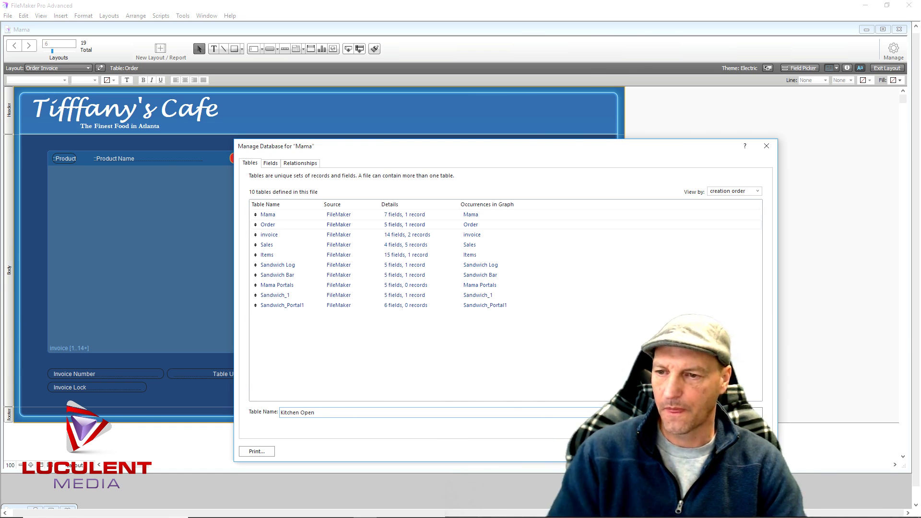
pyautogui.press('Return')
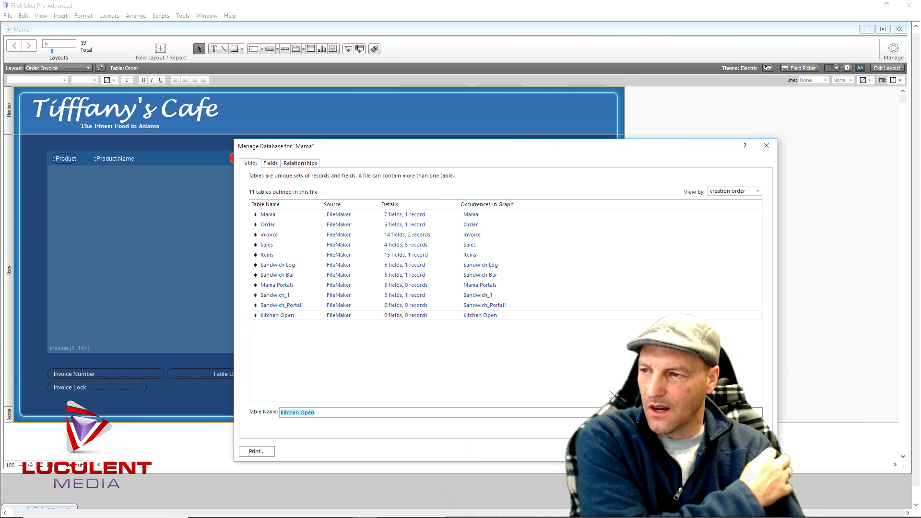
# Add number fields 'id' and 'Order Number' to Kitchen Open and begin a 'time' field
pyautogui.doubleClick(285, 315)
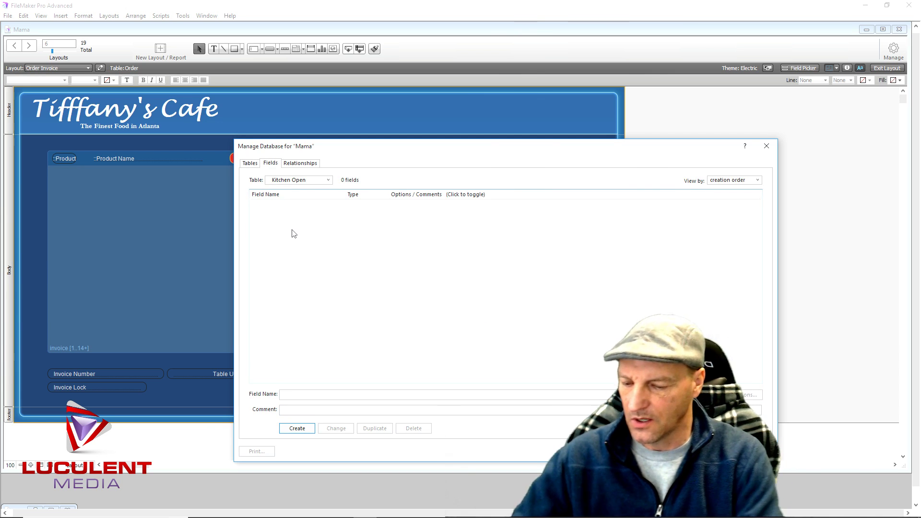
pyautogui.click(299, 396)
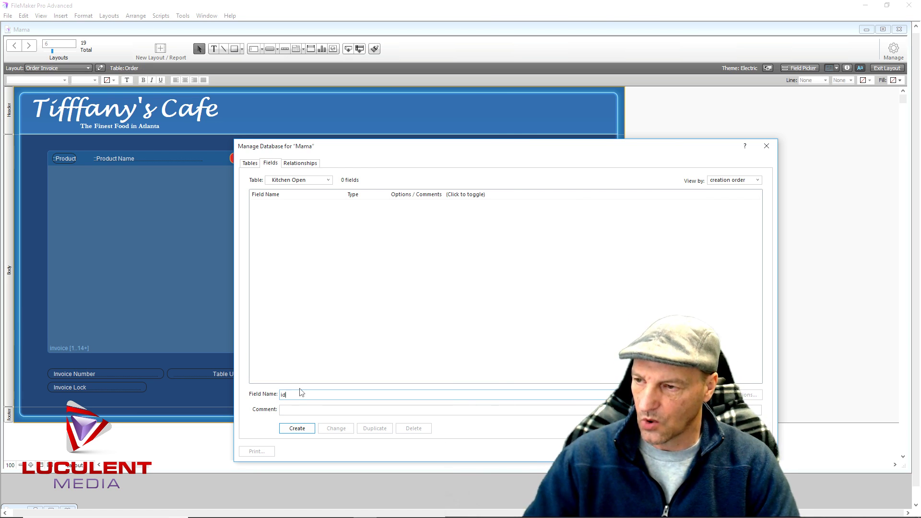
pyautogui.click(305, 429)
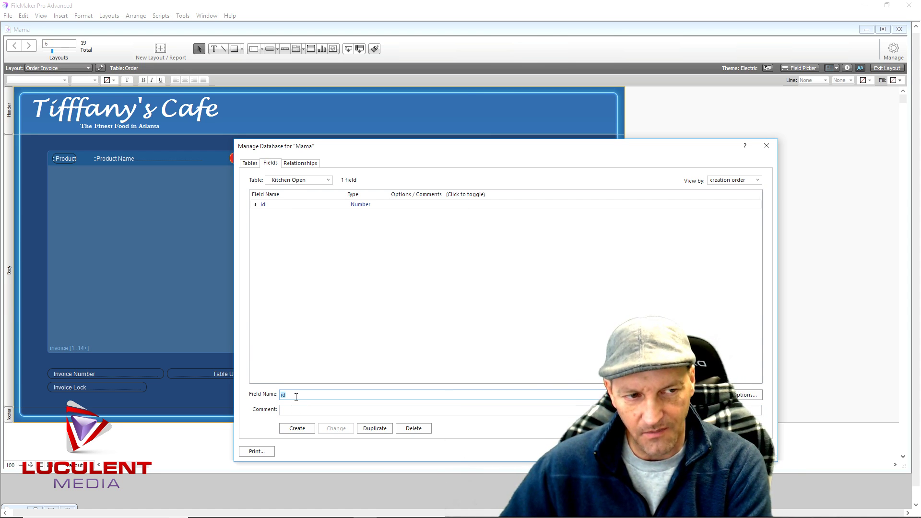
pyautogui.write('Order ')
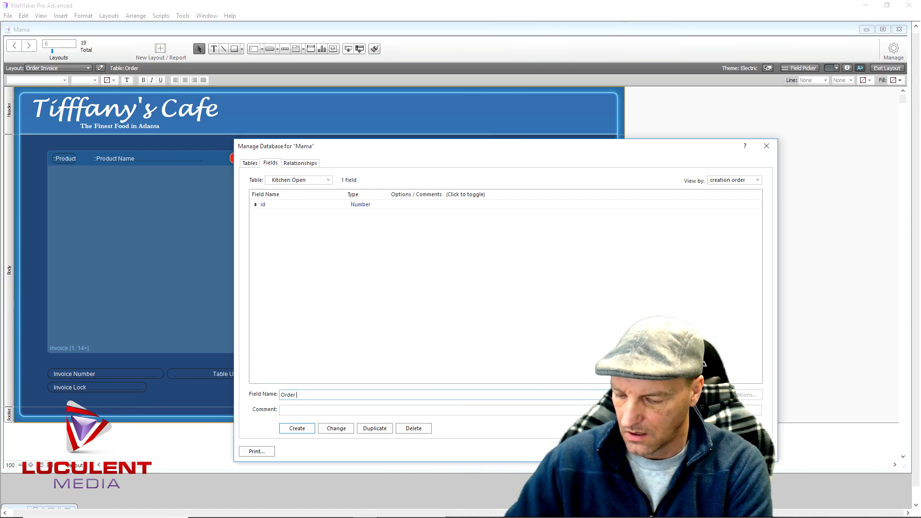
pyautogui.write('Number')
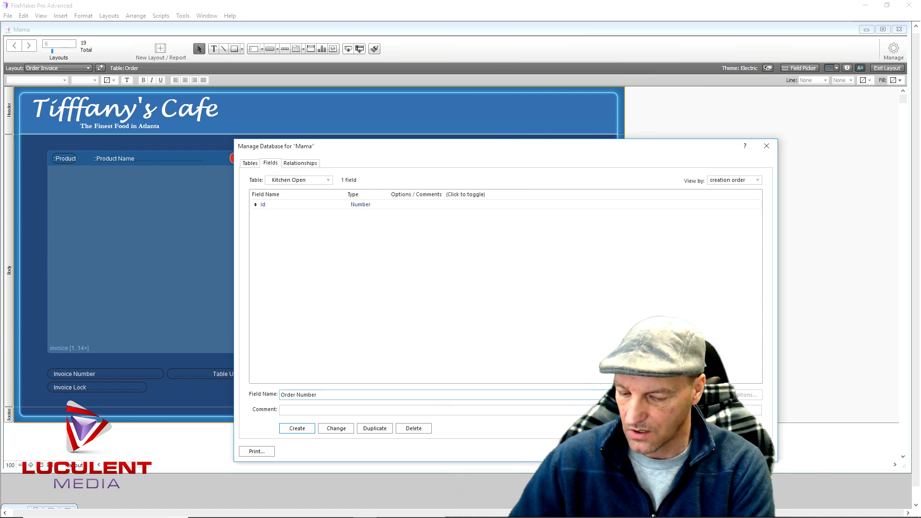
pyautogui.press('Return')
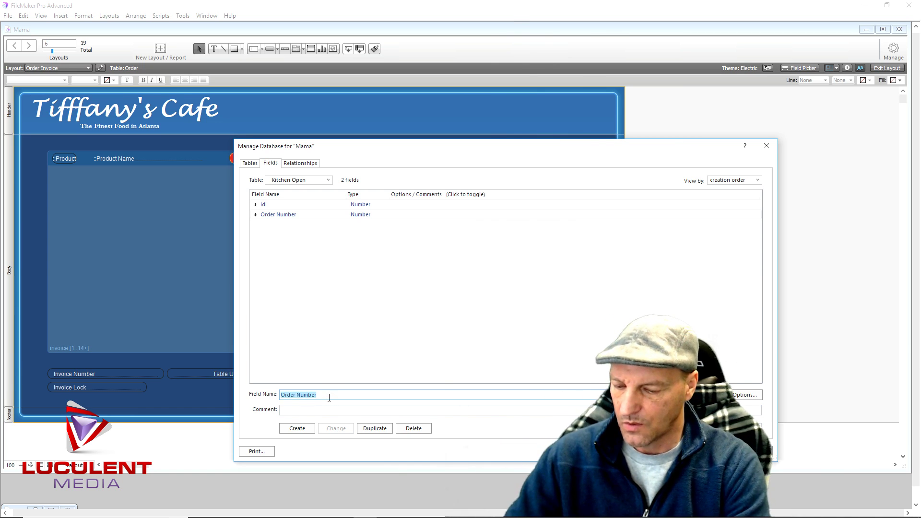
pyautogui.write('time')
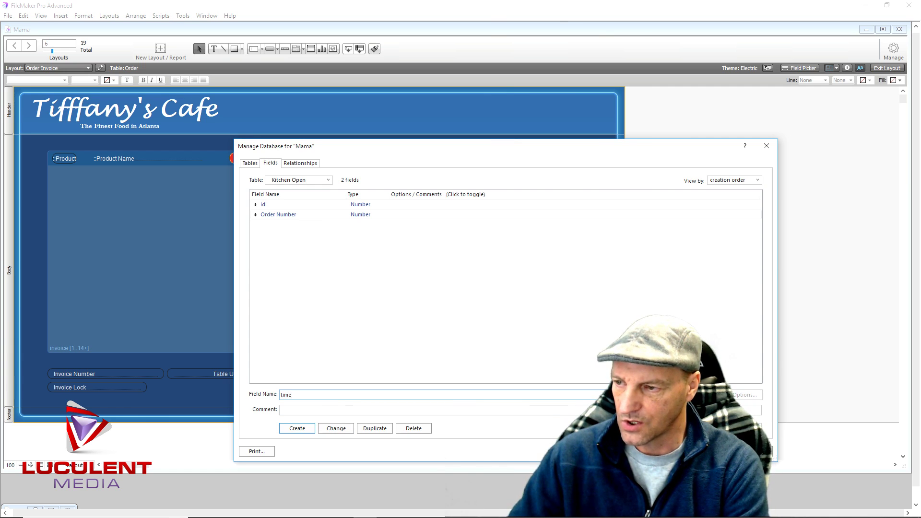
pyautogui.press('Tab')
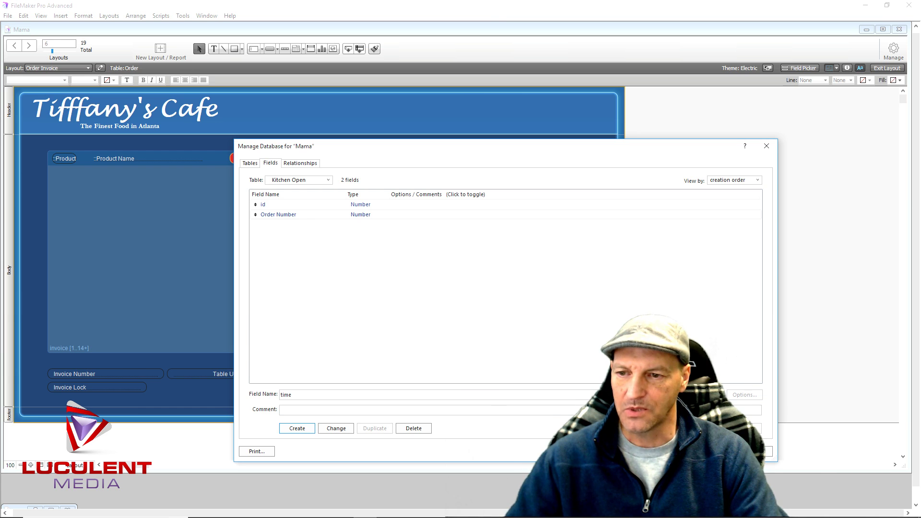
# Create 'time' as a Timestamp field that auto-enters the creation timestamp
pyautogui.click(309, 433)
pyautogui.doubleClick(375, 225)
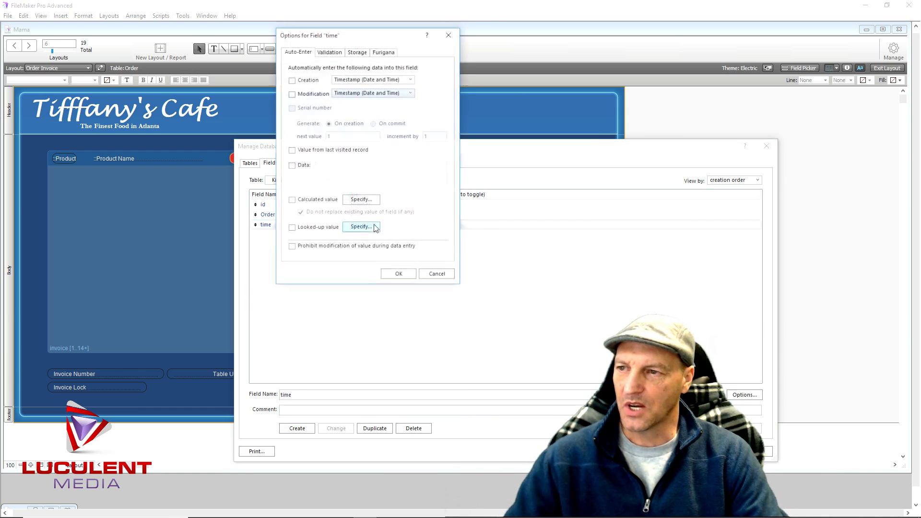
pyautogui.click(292, 81)
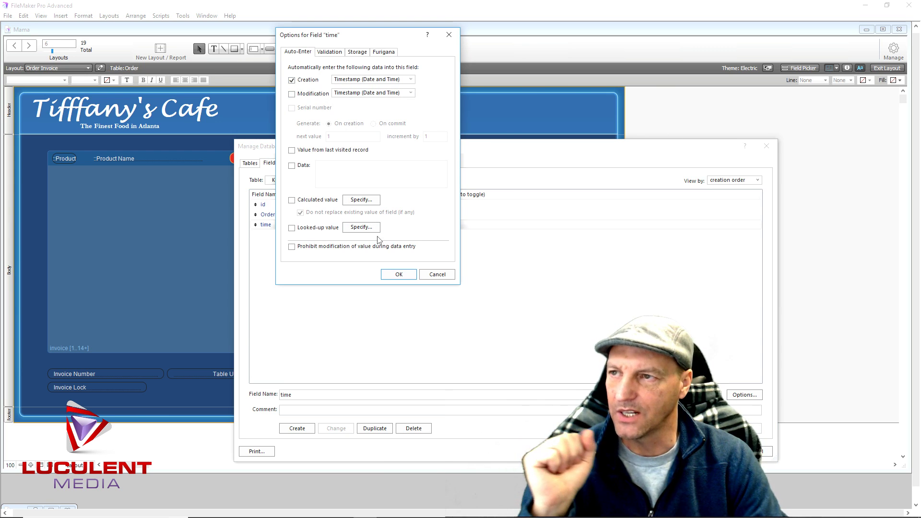
pyautogui.click(392, 276)
# Make 'id' an auto-entered serial number and save the database changes
pyautogui.click(361, 206)
pyautogui.doubleClick(361, 206)
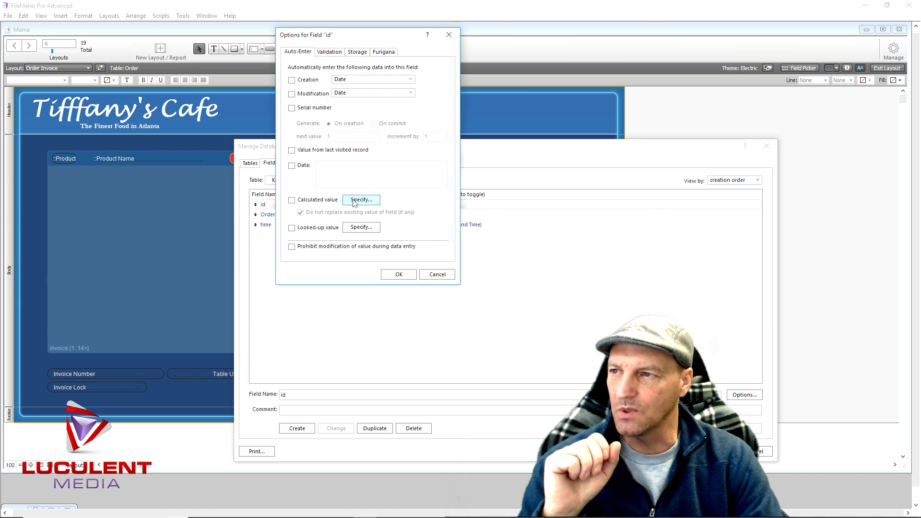
pyautogui.click(291, 108)
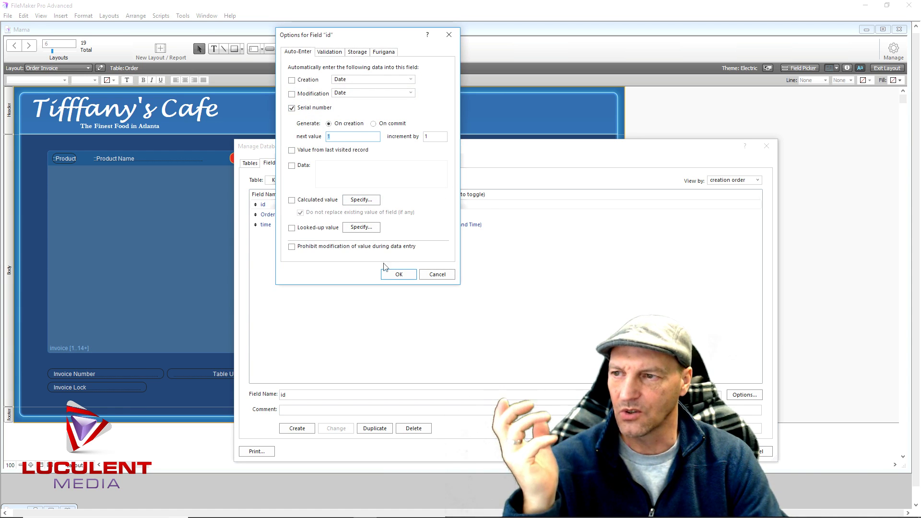
pyautogui.click(397, 274)
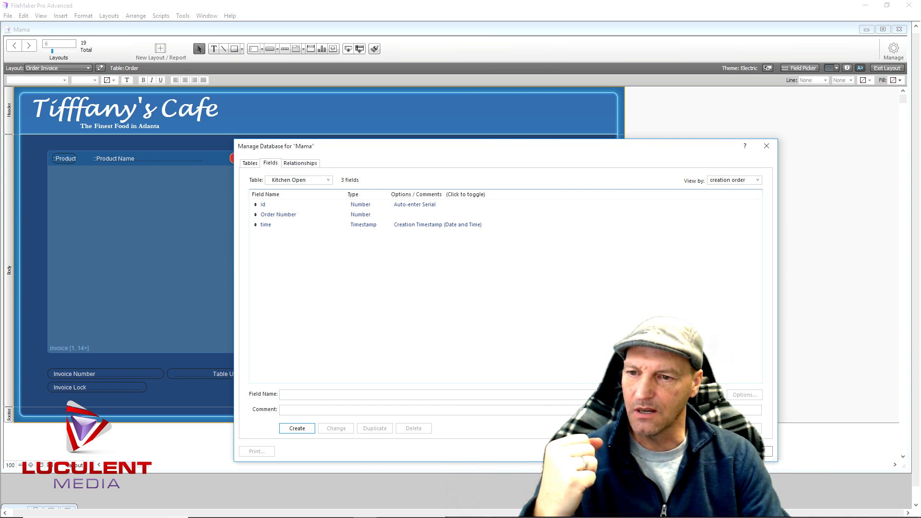
pyautogui.click(716, 451)
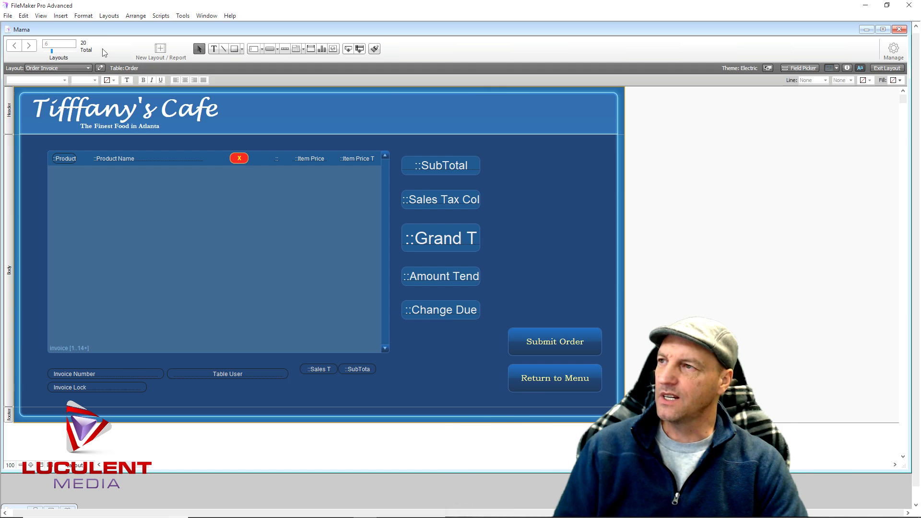
# Create a computer-screen List layout named 'Open Orders' based on the Kitchen Open table
pyautogui.click(107, 16)
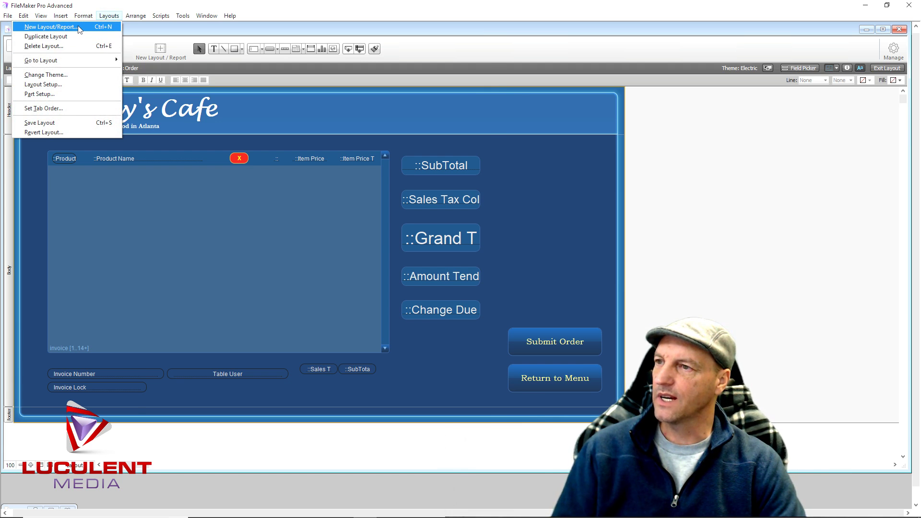
pyautogui.click(78, 27)
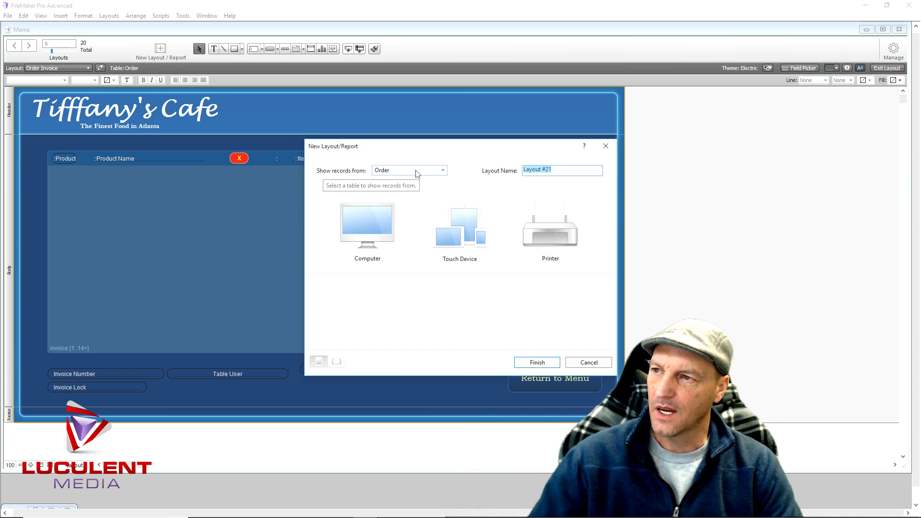
pyautogui.click(442, 171)
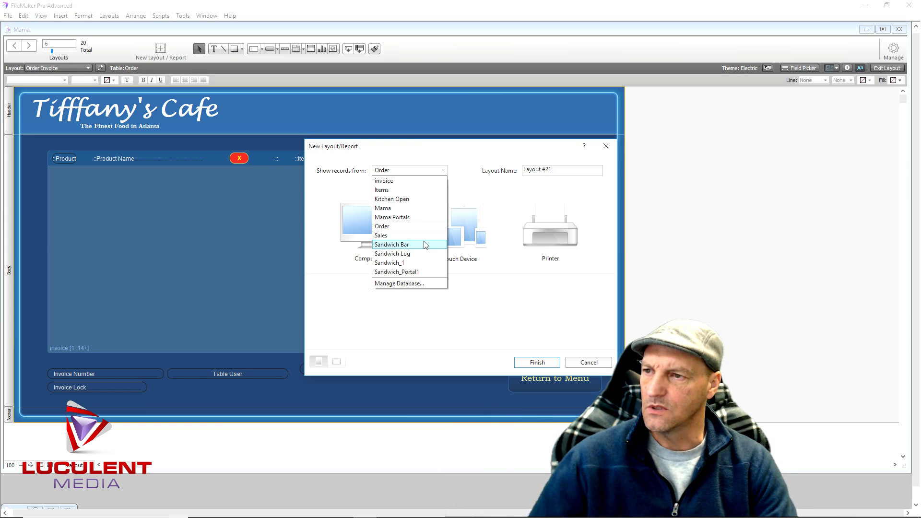
pyautogui.click(415, 200)
pyautogui.moveTo(558, 170); pyautogui.dragTo(509, 176)
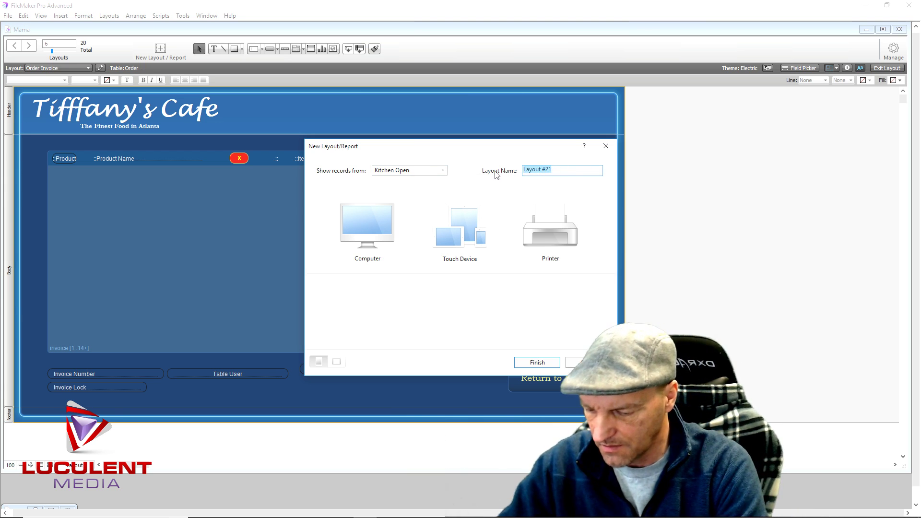
pyautogui.write('Or')
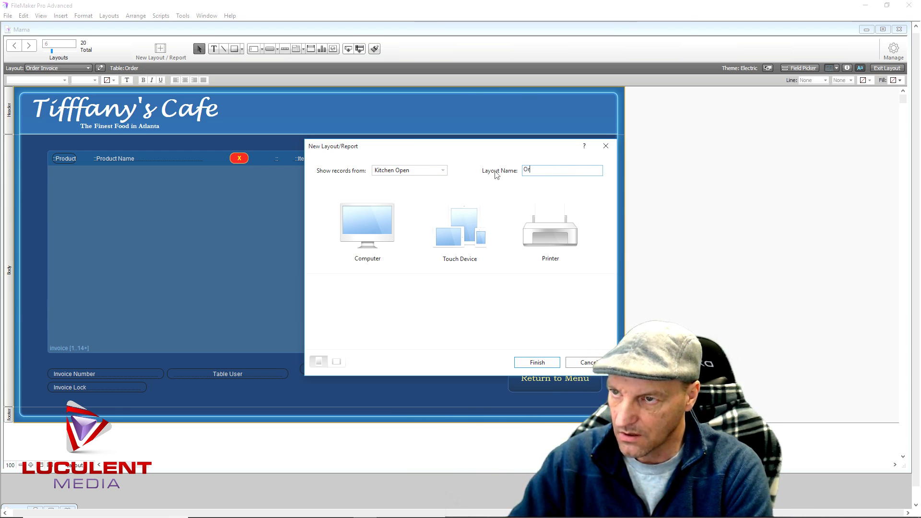
pyautogui.write('en Orders')
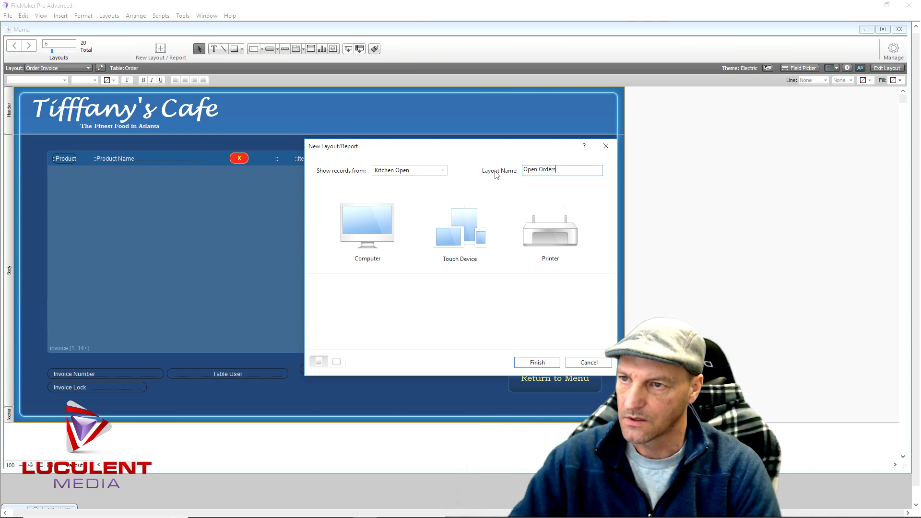
pyautogui.click(361, 229)
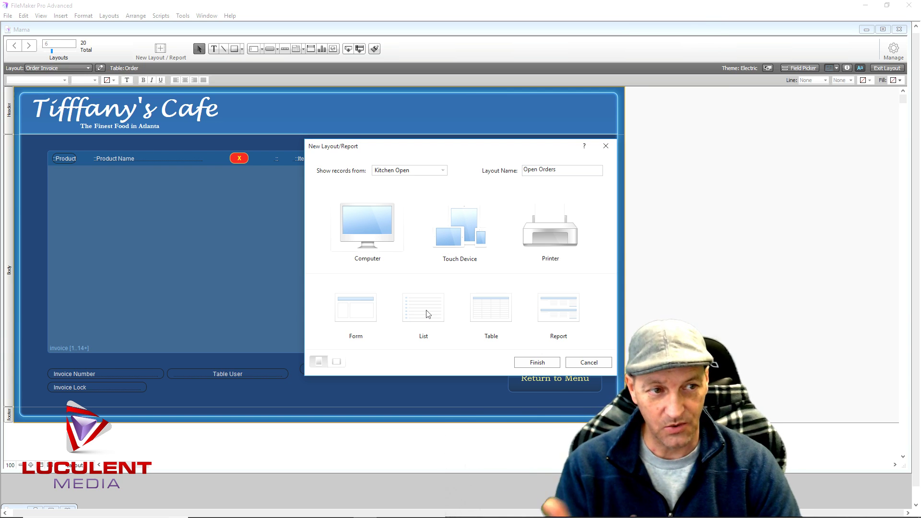
pyautogui.click(428, 314)
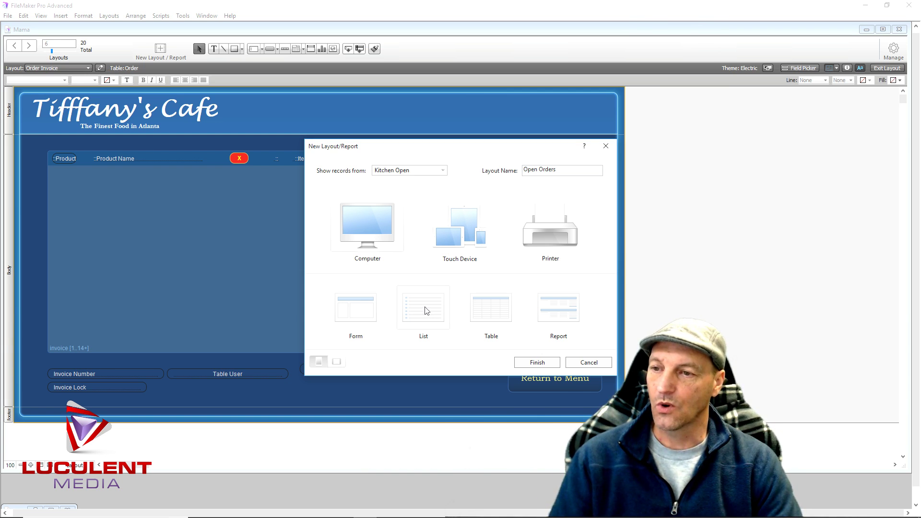
pyautogui.click(527, 364)
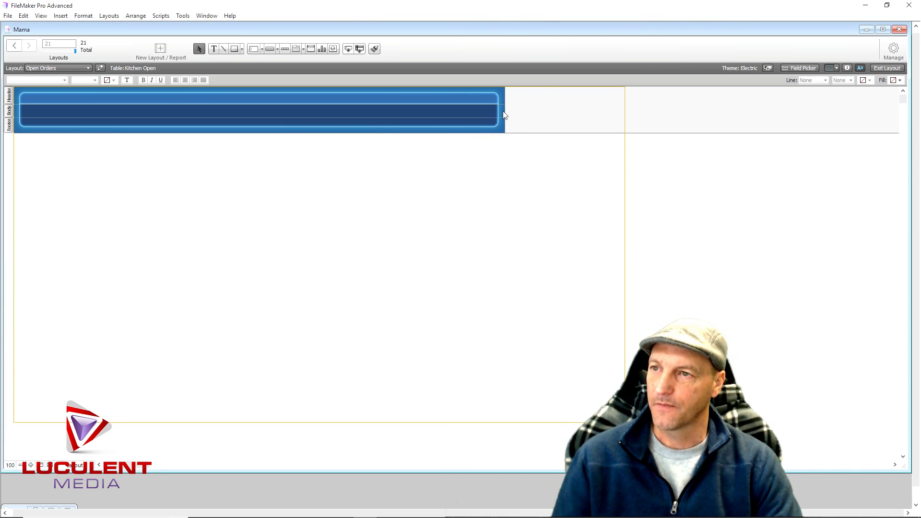
# Stretch the header graphic to full layout width and set the header height to 100 pt
pyautogui.moveTo(504, 111); pyautogui.dragTo(624, 113)
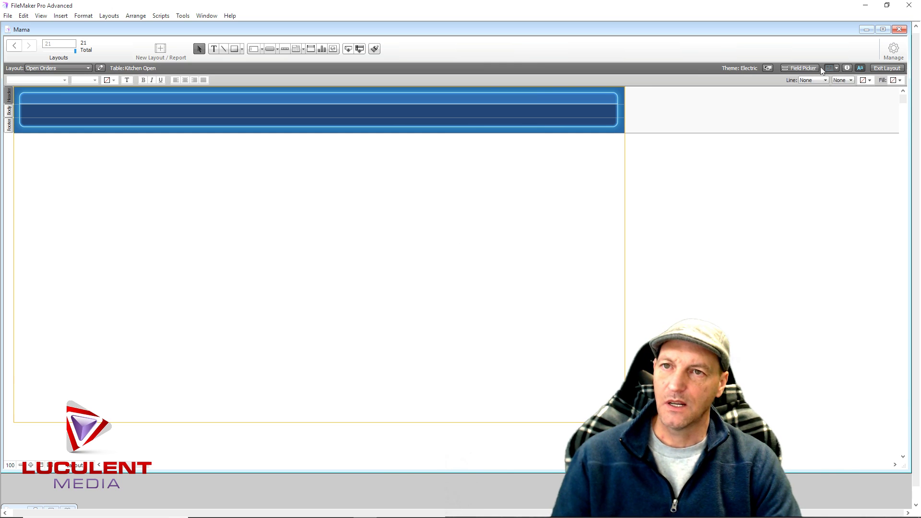
pyautogui.click(847, 68)
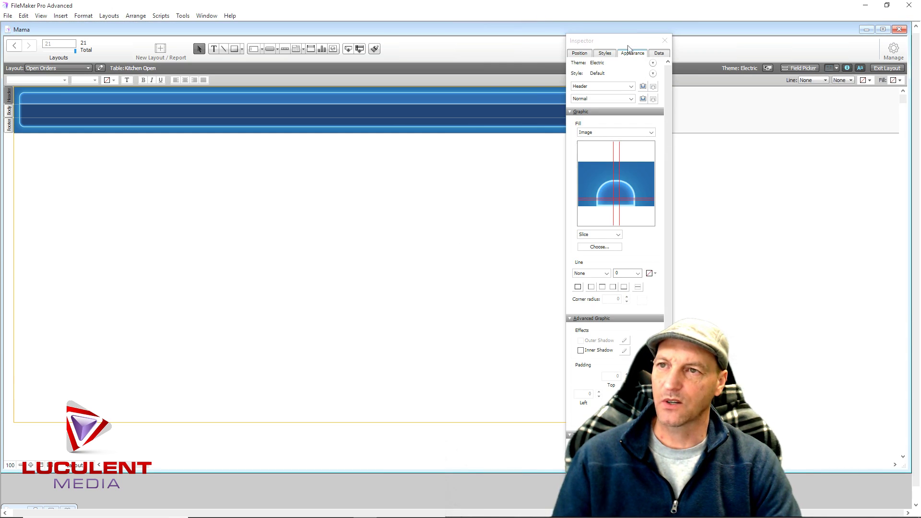
pyautogui.moveTo(625, 44); pyautogui.dragTo(487, 44)
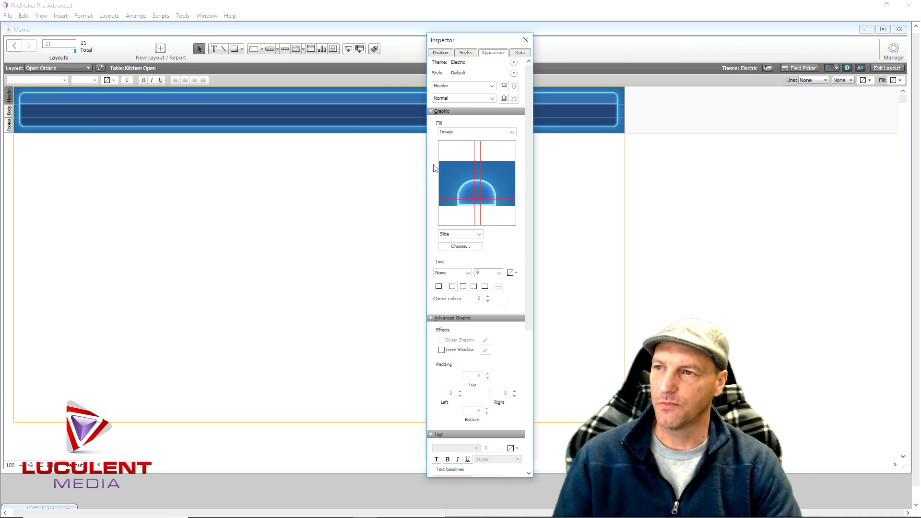
pyautogui.click(440, 53)
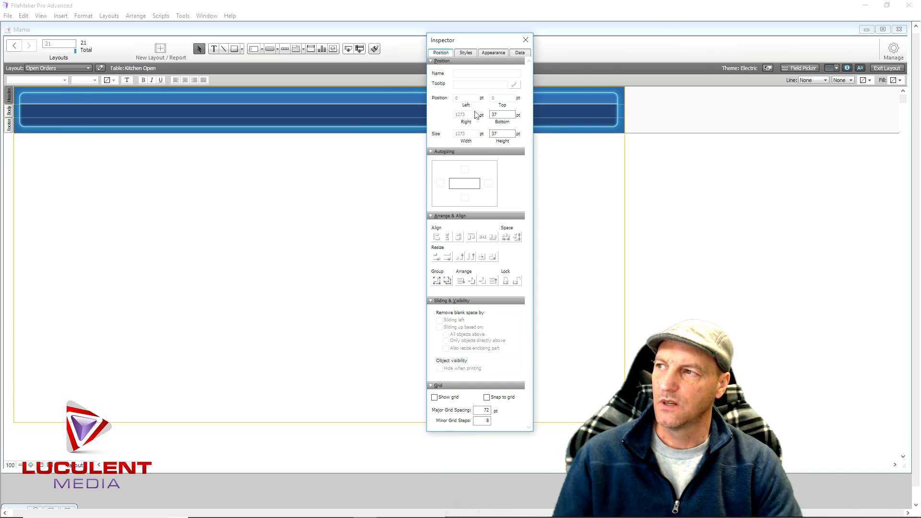
pyautogui.doubleClick(494, 133)
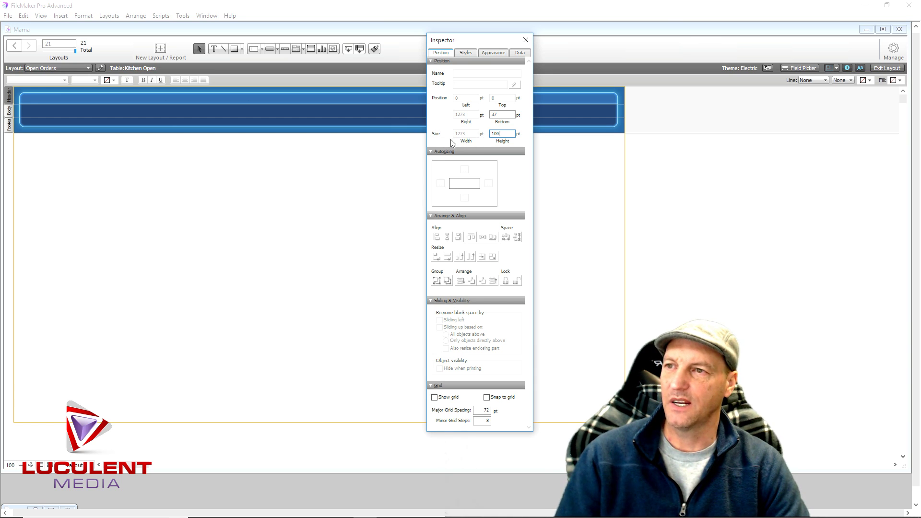
pyautogui.click(505, 116)
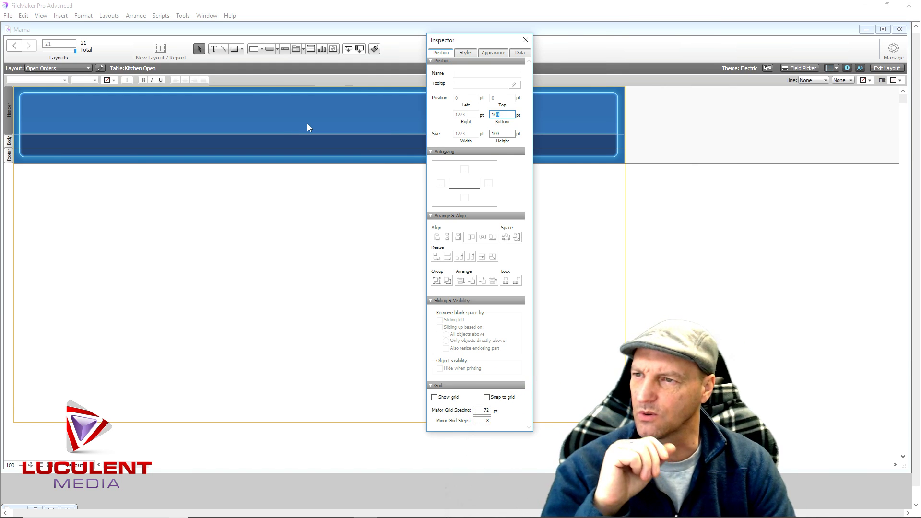
pyautogui.click(213, 49)
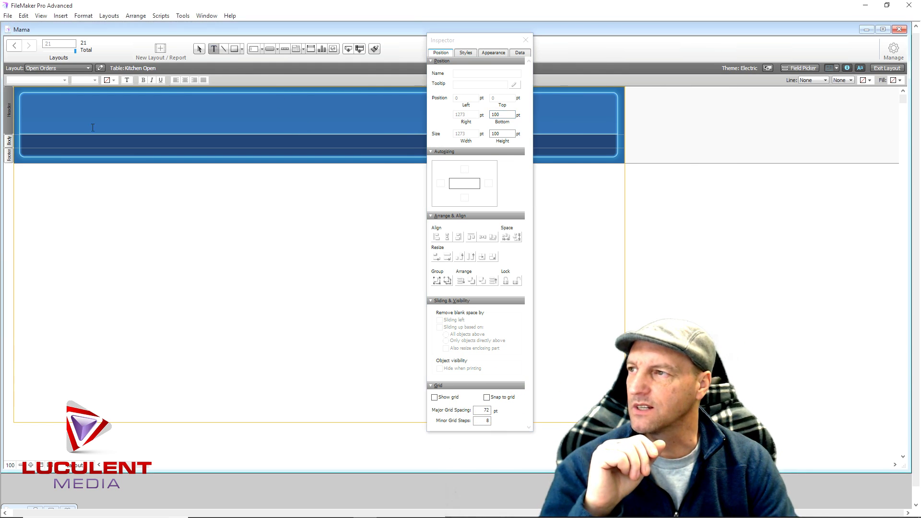
# Add a 36 pt yellow 'Kitchen Orders' title at the header's top-left corner
pyautogui.click(75, 116)
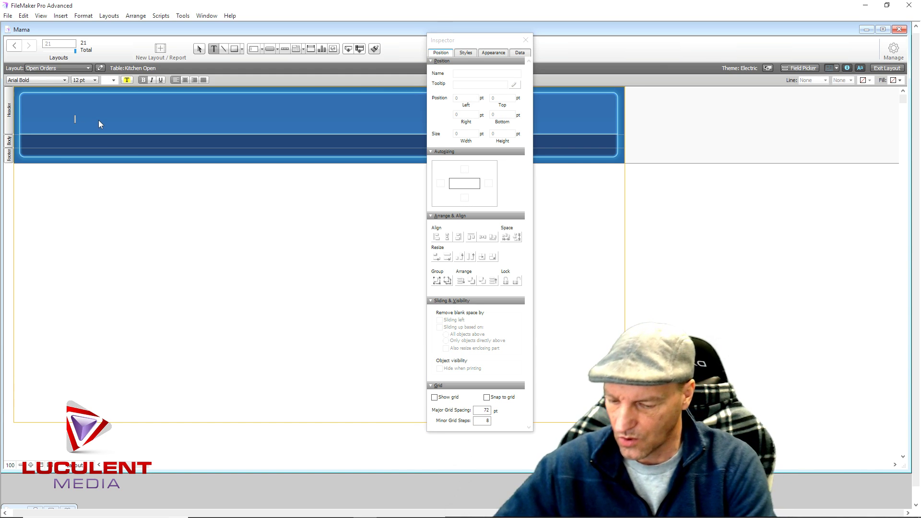
pyautogui.write('Kitchen')
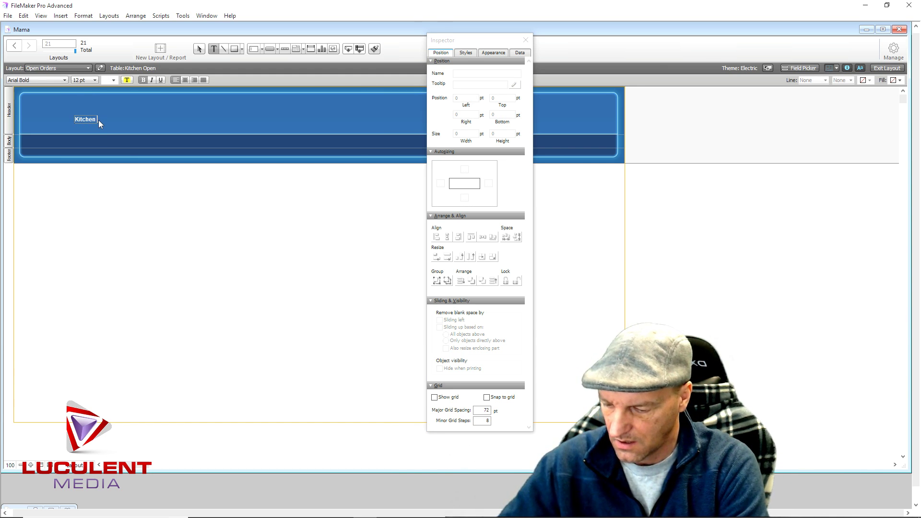
pyautogui.write(' Opders')
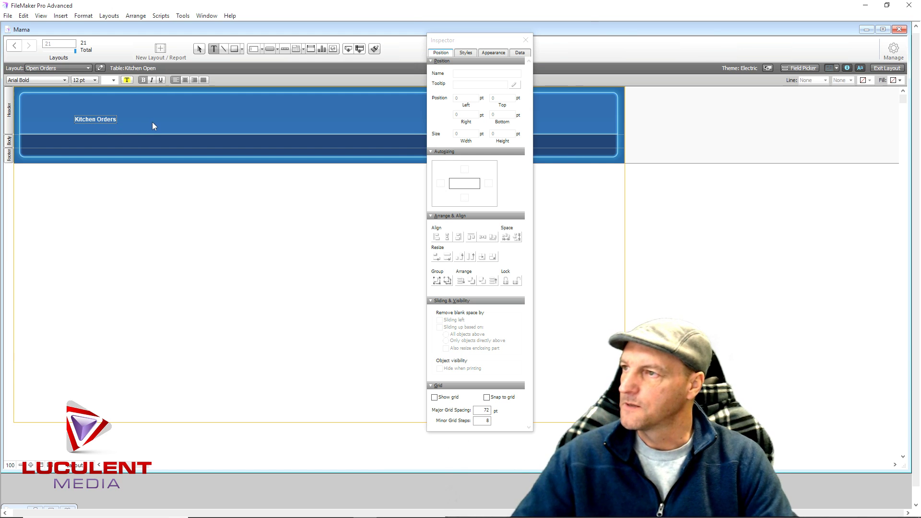
pyautogui.press('KP_Enter')
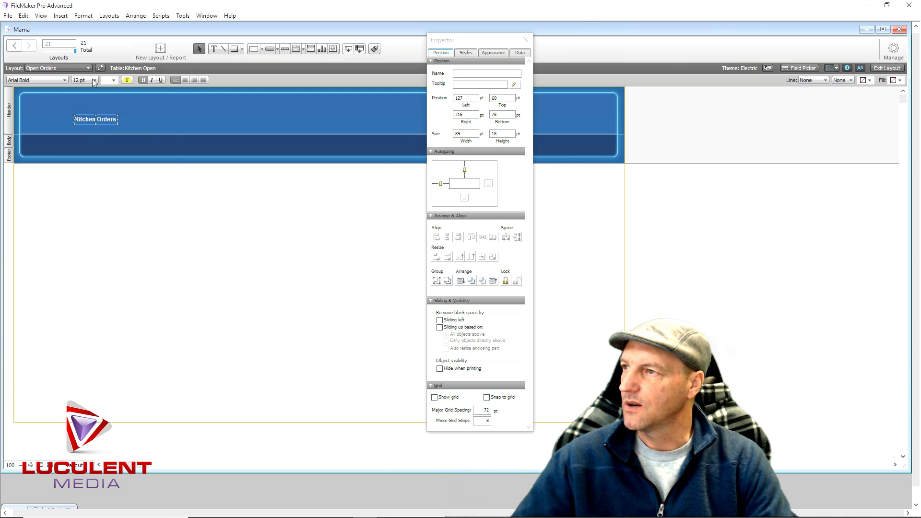
pyautogui.click(92, 79)
pyautogui.click(96, 186)
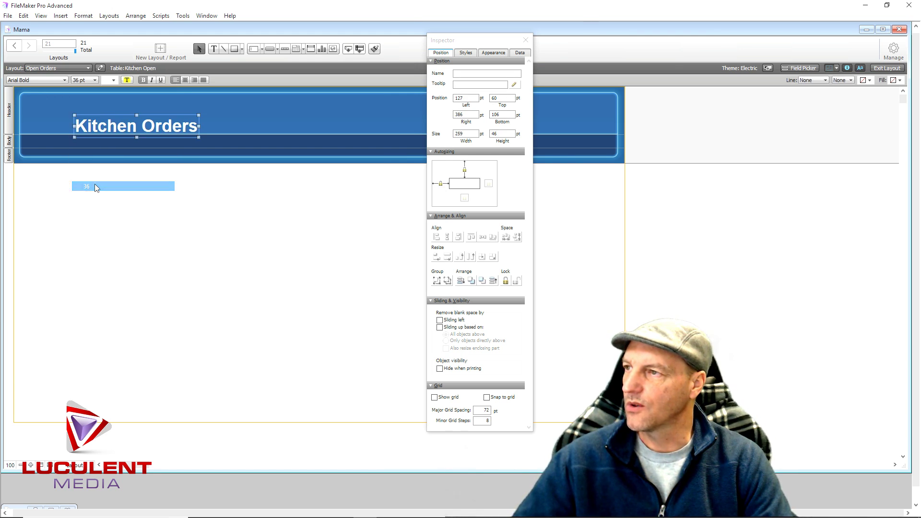
pyautogui.click(114, 80)
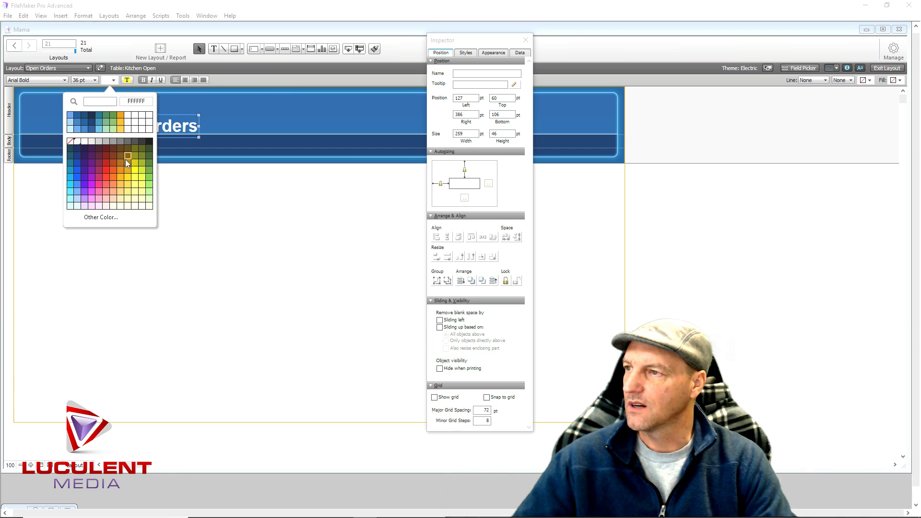
pyautogui.click(138, 192)
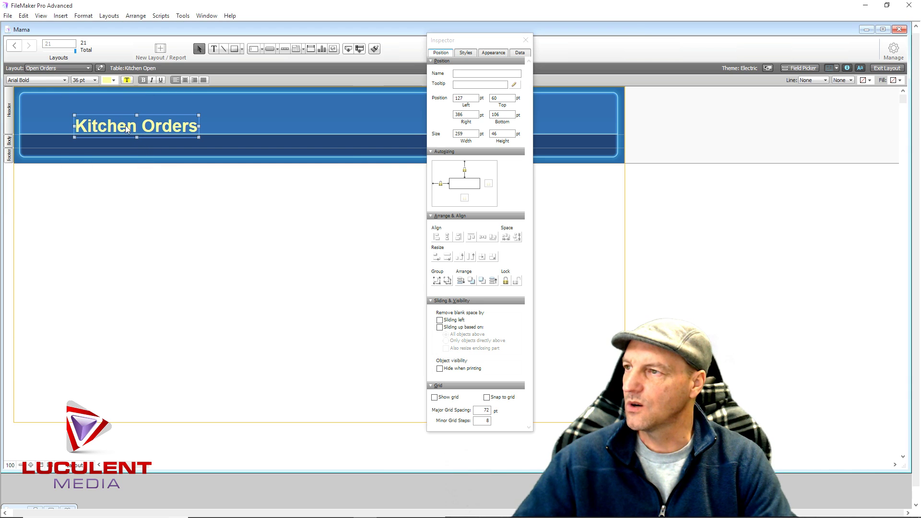
pyautogui.moveTo(127, 127); pyautogui.dragTo(84, 114)
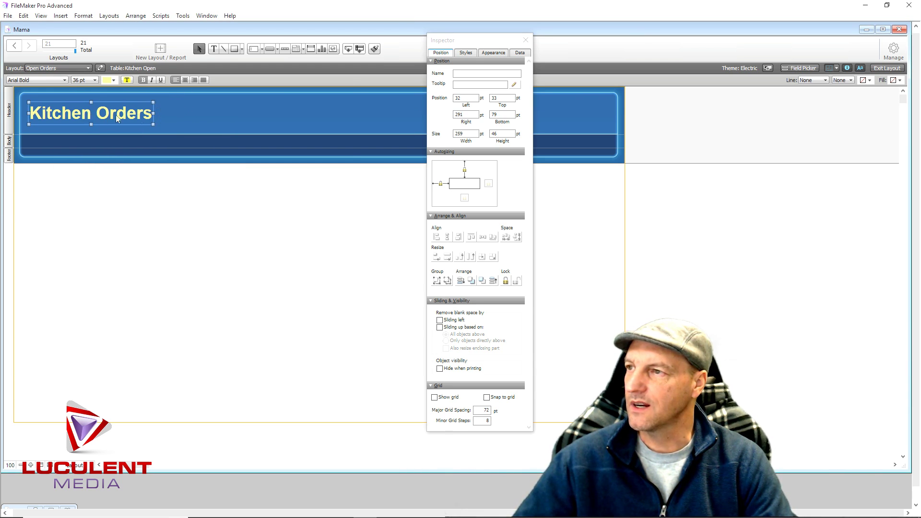
pyautogui.click(182, 116)
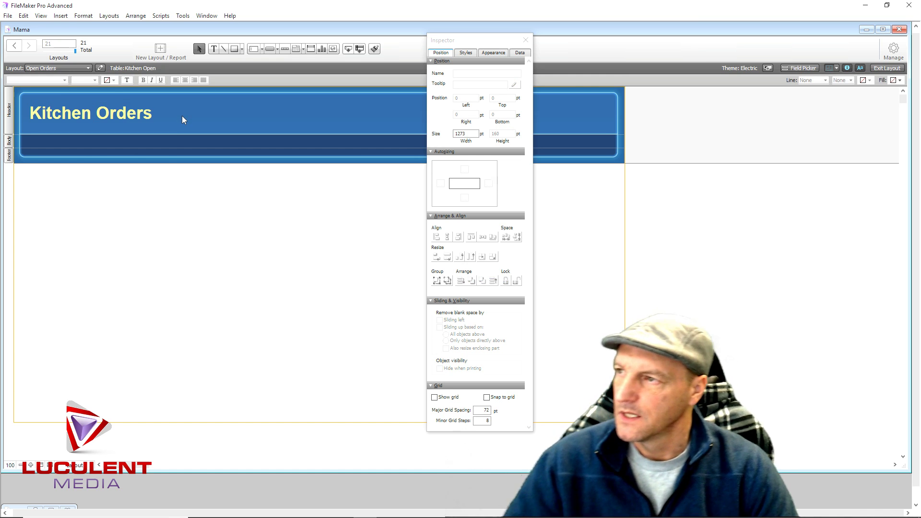
pyautogui.click(10, 143)
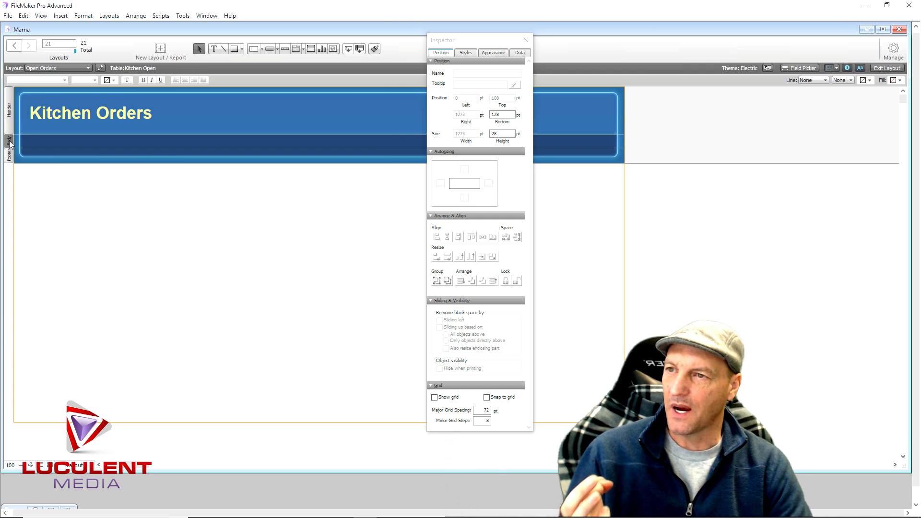
# Set the Body part height to 45 pt in the Inspector
pyautogui.doubleClick(494, 133)
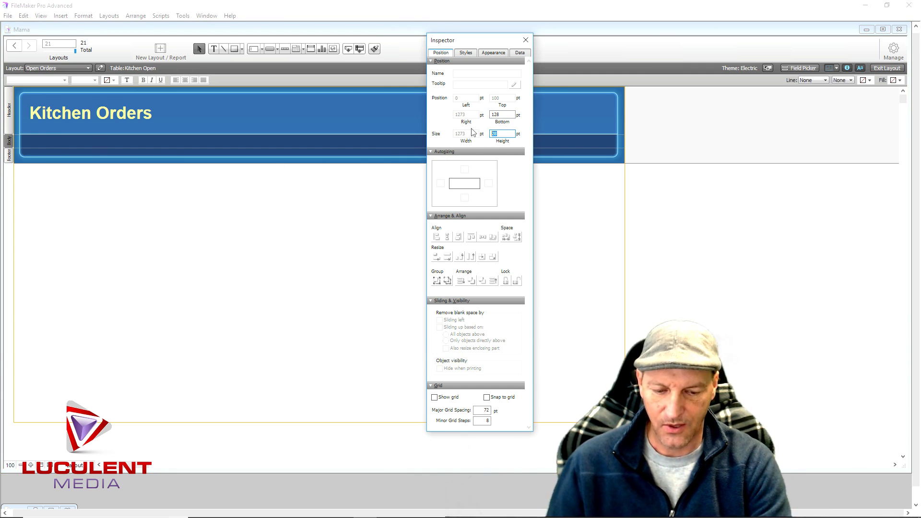
pyautogui.write('45')
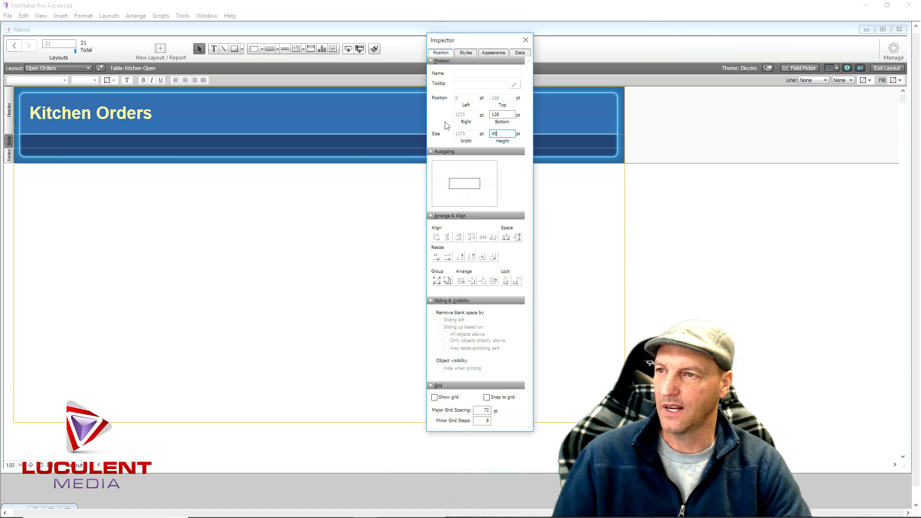
pyautogui.click(490, 115)
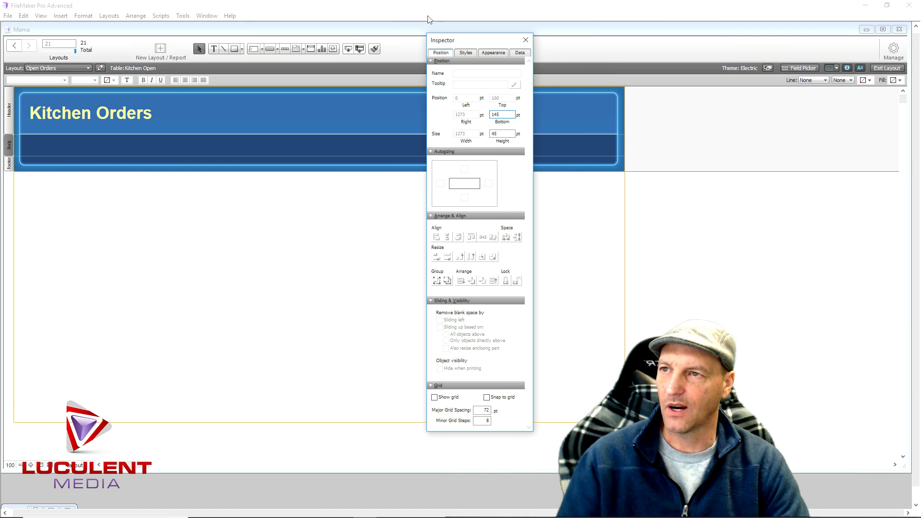
# Drag Order Number, time and id with labels into one Body row and select them all
pyautogui.click(526, 41)
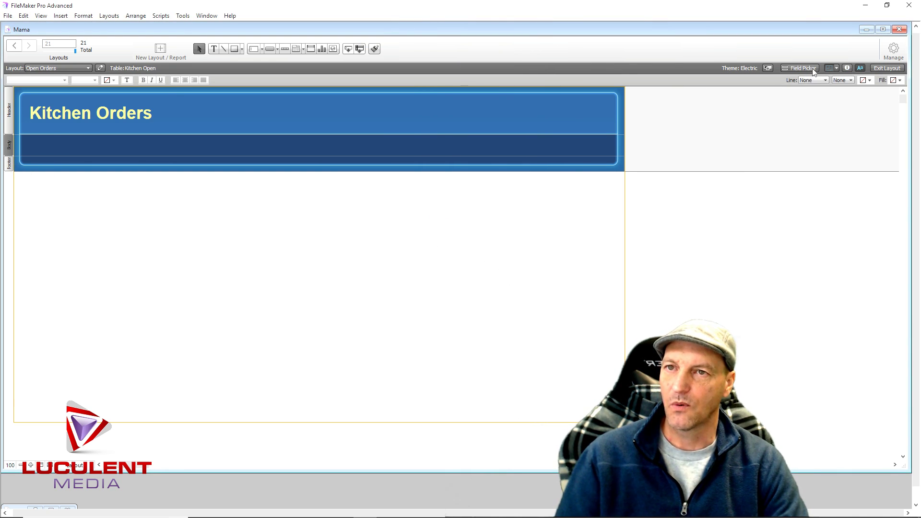
pyautogui.click(801, 68)
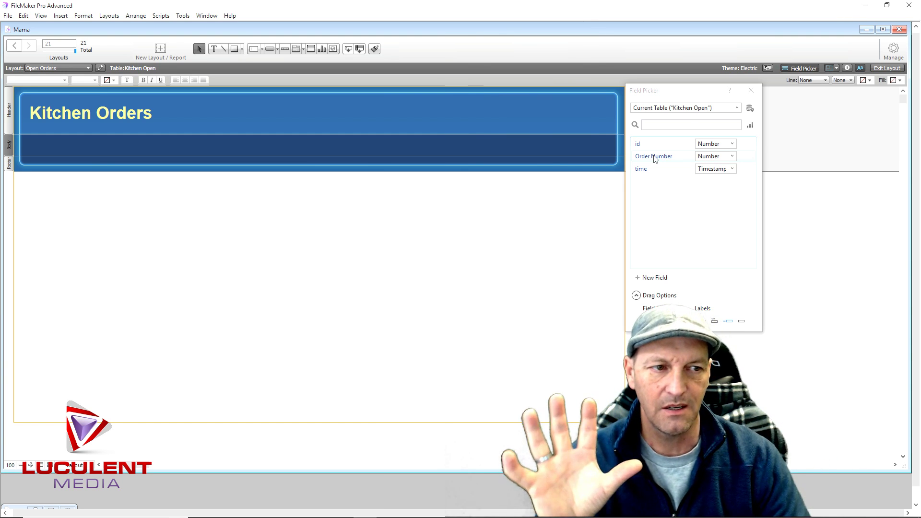
pyautogui.moveTo(656, 158); pyautogui.dragTo(334, 144)
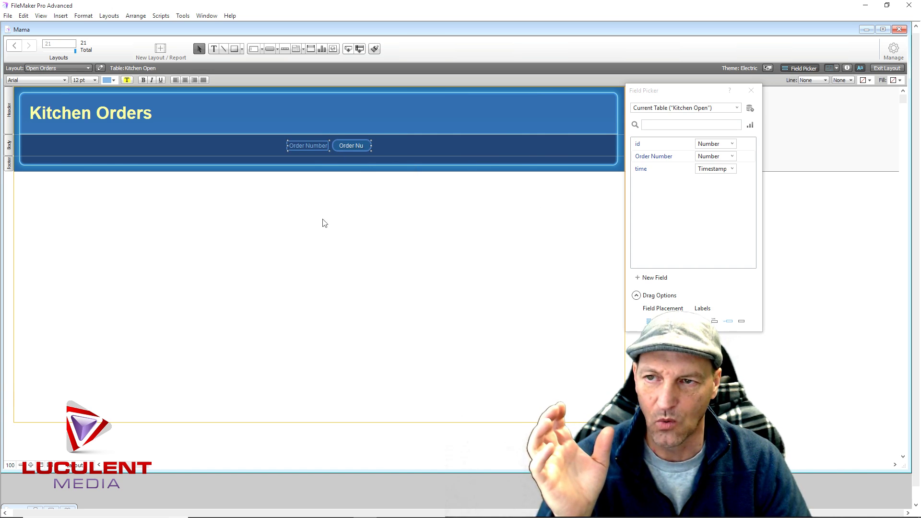
pyautogui.moveTo(644, 172); pyautogui.dragTo(163, 144)
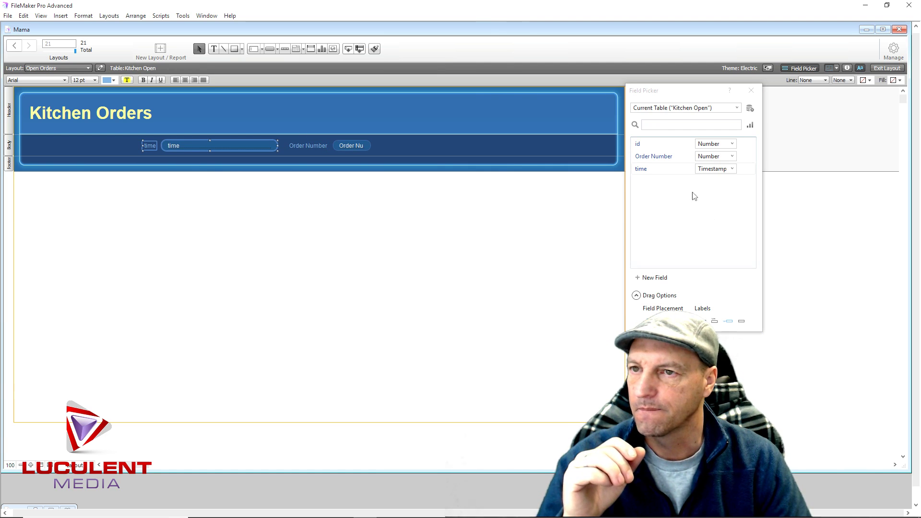
pyautogui.moveTo(640, 144); pyautogui.dragTo(48, 143)
pyautogui.click(263, 248)
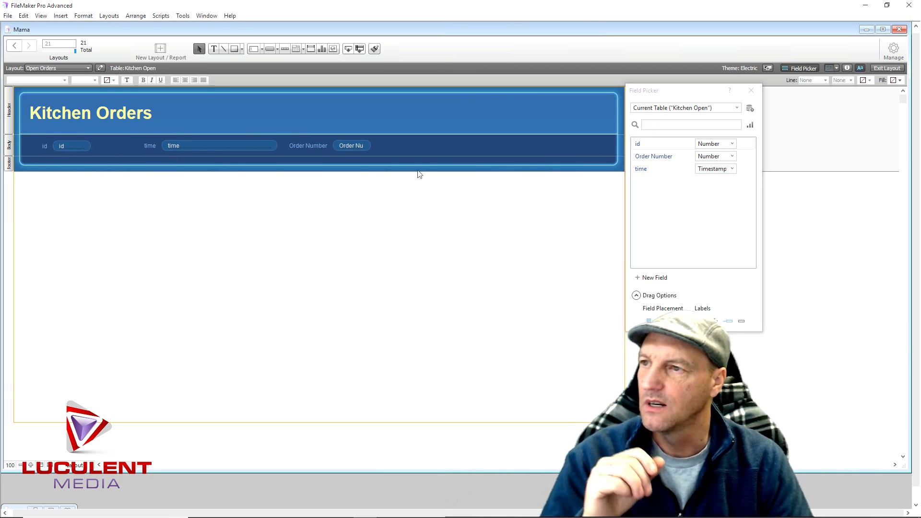
pyautogui.moveTo(401, 145); pyautogui.dragTo(33, 147)
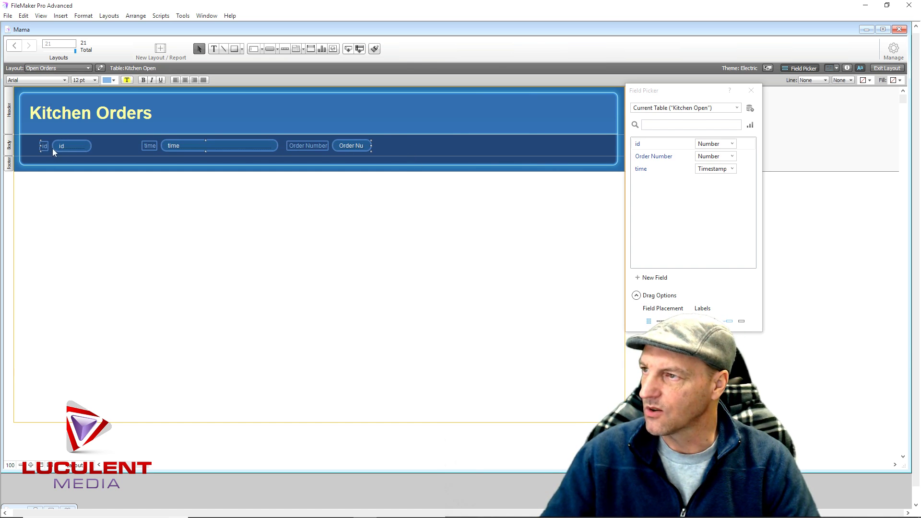
# Resize the Body row's fields and labels to 24 pt, then settle on 18 pt text
pyautogui.click(94, 80)
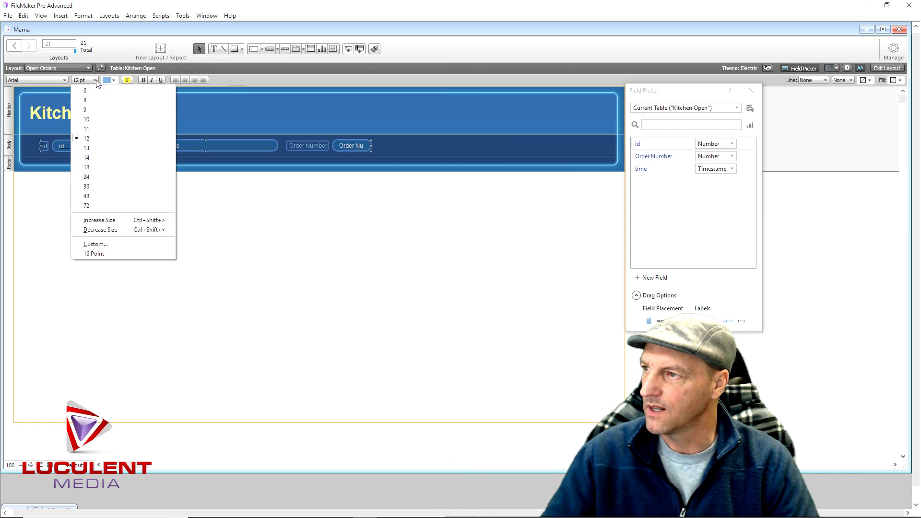
pyautogui.click(100, 178)
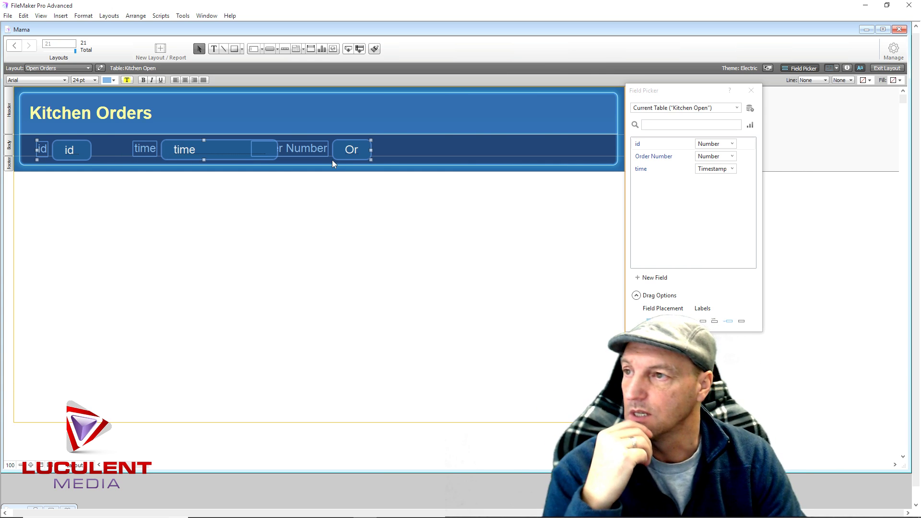
pyautogui.click(417, 151)
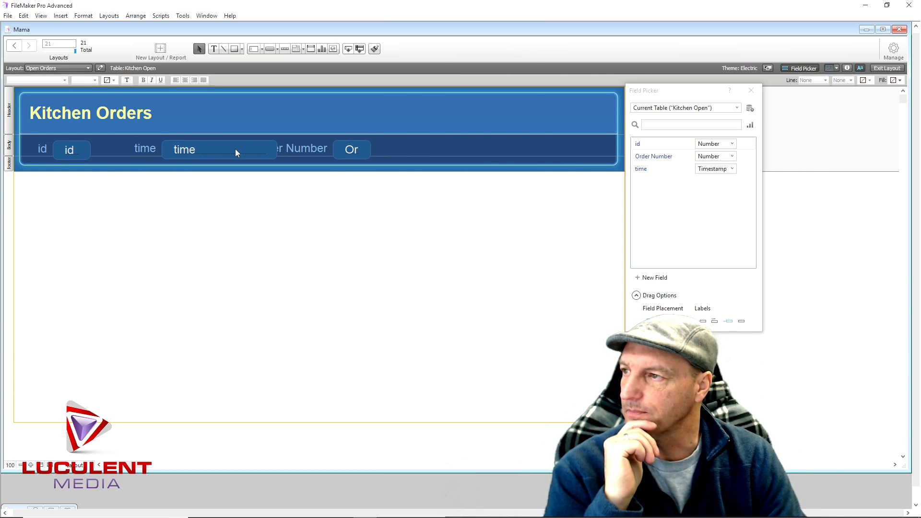
pyautogui.moveTo(356, 149)
pyautogui.mouseDown()
pyautogui.moveTo(410, 146)
pyautogui.moveTo(359, 148)
pyautogui.mouseUp()
pyautogui.click(408, 152)
pyautogui.moveTo(418, 149); pyautogui.dragTo(37, 152)
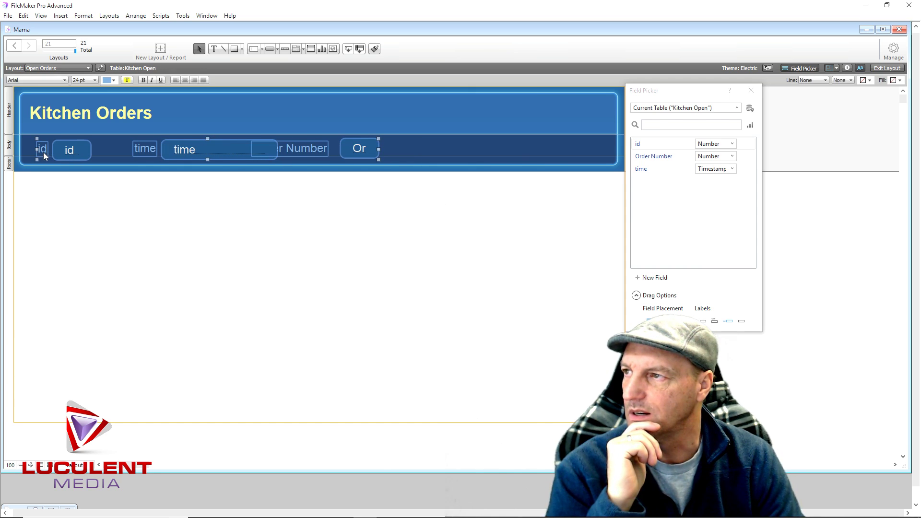
pyautogui.click(94, 80)
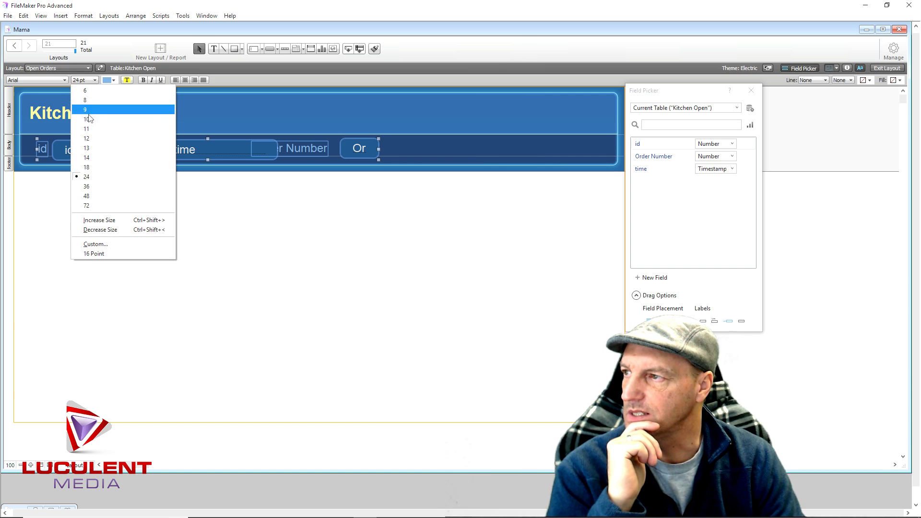
pyautogui.click(95, 165)
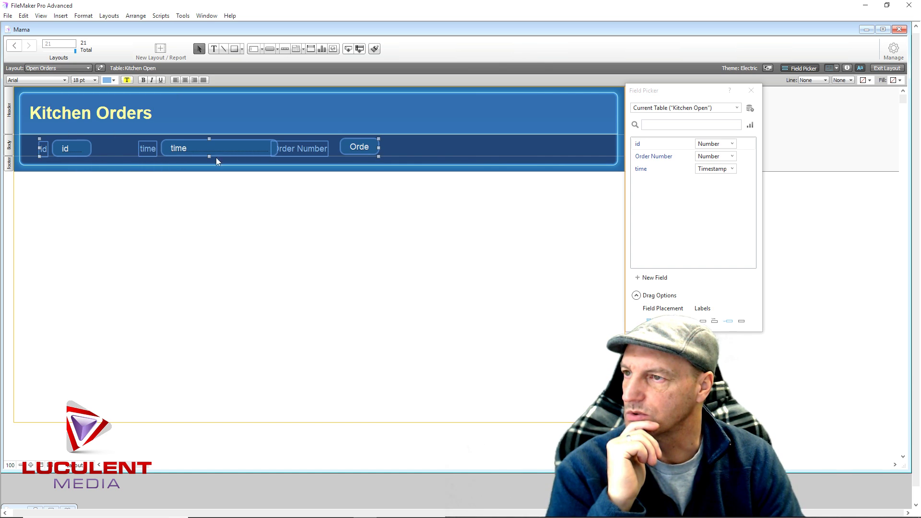
pyautogui.click(441, 146)
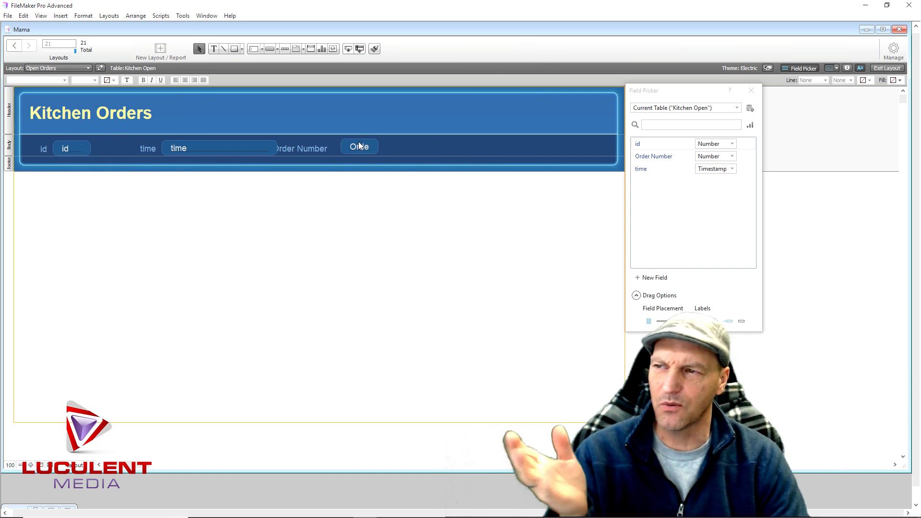
# Widen and reposition the Order Number field and label, and shift the time field right
pyautogui.click(372, 150)
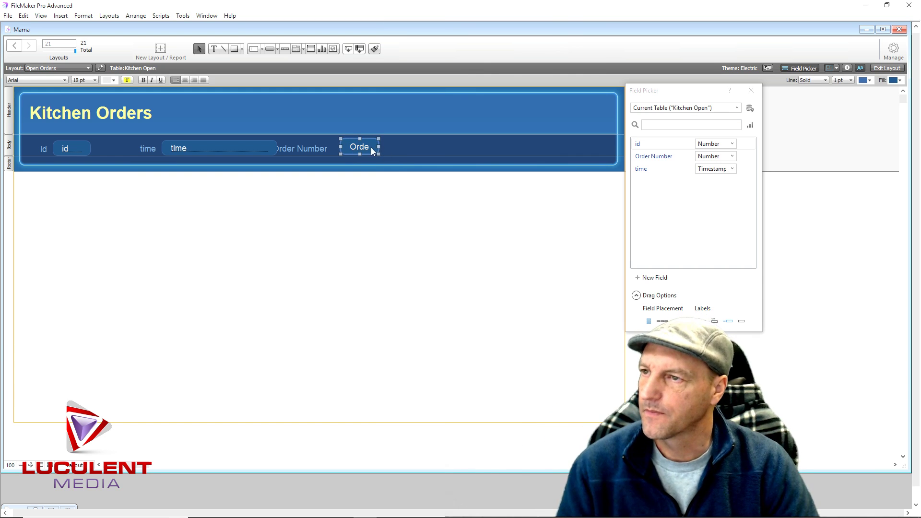
pyautogui.moveTo(380, 146); pyautogui.dragTo(468, 145)
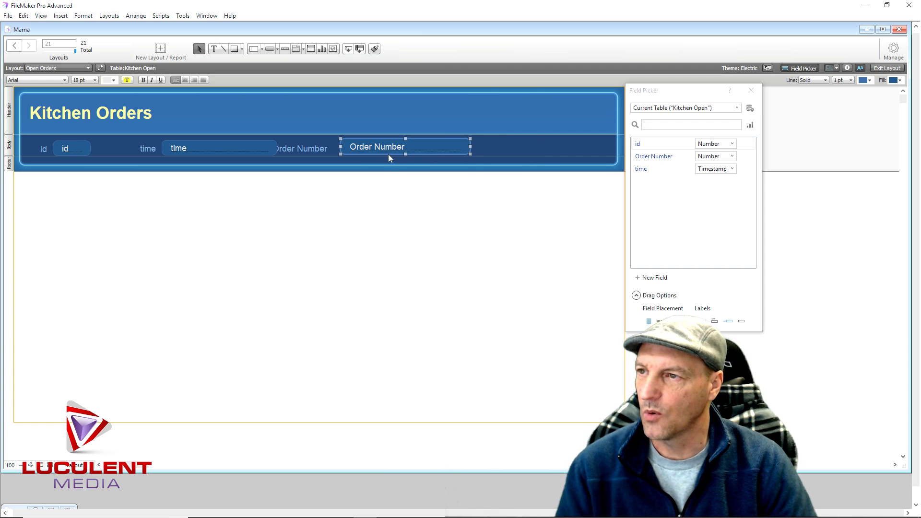
pyautogui.moveTo(381, 149); pyautogui.dragTo(459, 144)
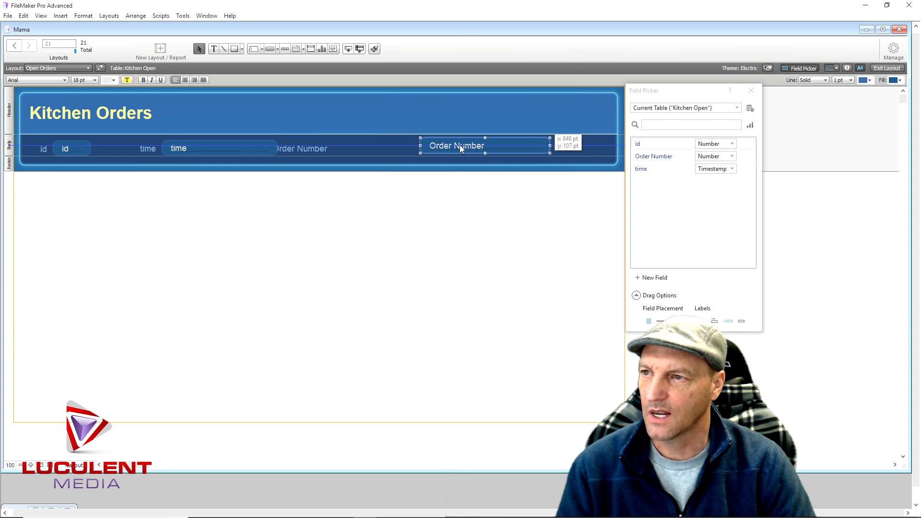
pyautogui.click(299, 149)
pyautogui.moveTo(302, 151); pyautogui.dragTo(392, 145)
pyautogui.click(222, 147)
pyautogui.moveTo(222, 146); pyautogui.dragTo(348, 145)
# Rename the time label to 'Time' and place it beside its field
pyautogui.click(152, 149)
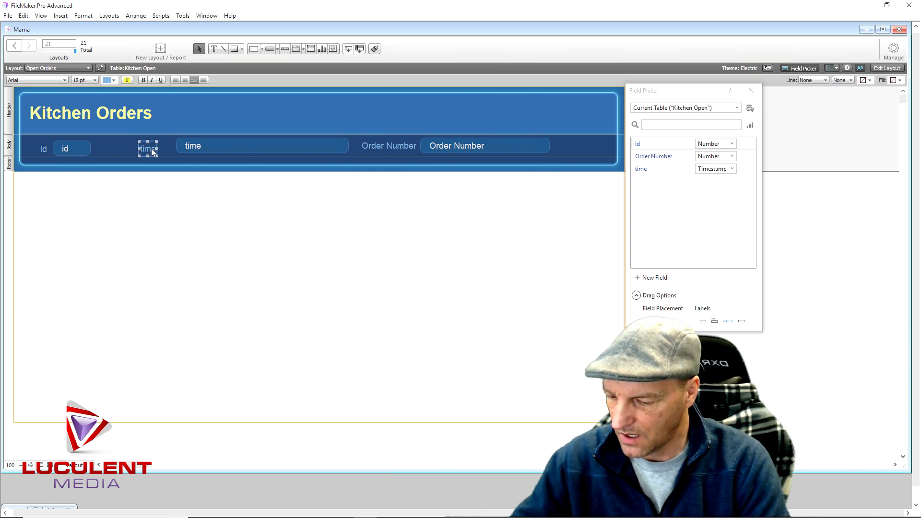
pyautogui.doubleClick(151, 148)
pyautogui.write('Time')
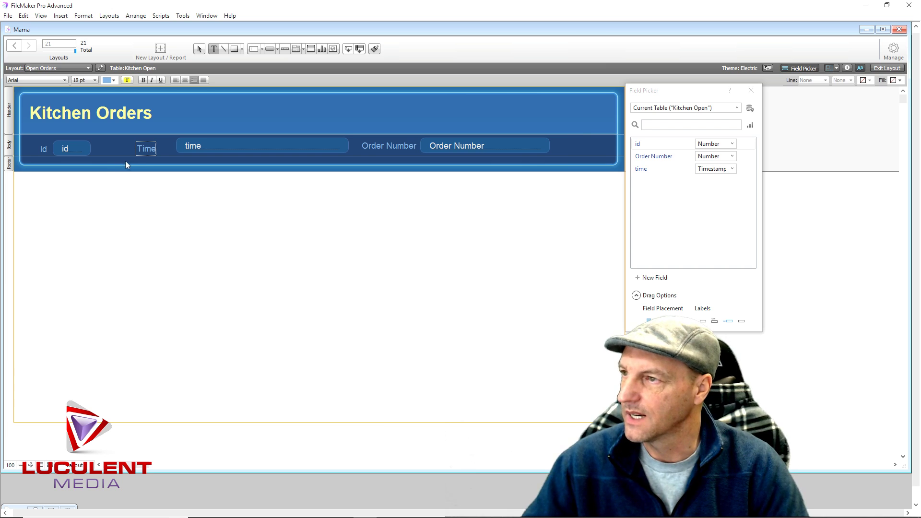
pyautogui.press('Escape')
pyautogui.moveTo(146, 149); pyautogui.dragTo(163, 147)
# Shift the id field left, move Order Number closer to Time, and close the field list
pyautogui.click(41, 150)
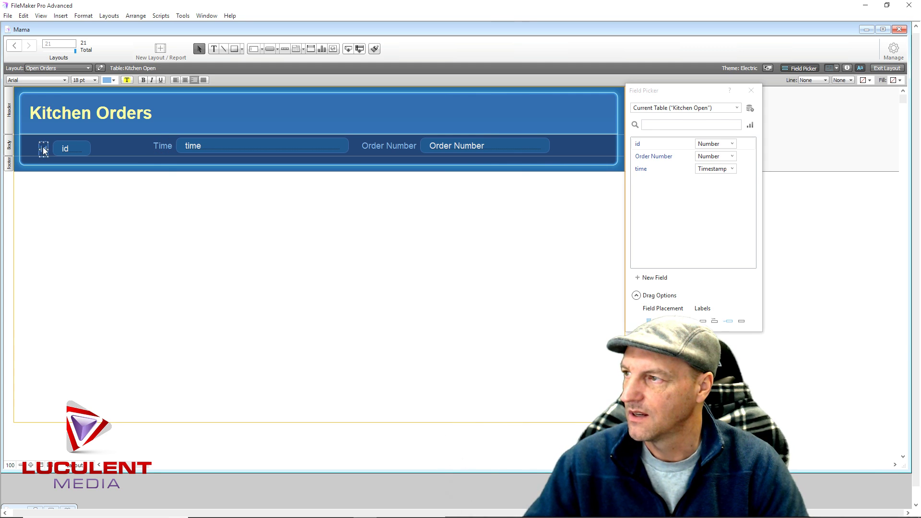
pyautogui.moveTo(70, 147); pyautogui.dragTo(47, 146)
pyautogui.moveTo(138, 144); pyautogui.dragTo(191, 145)
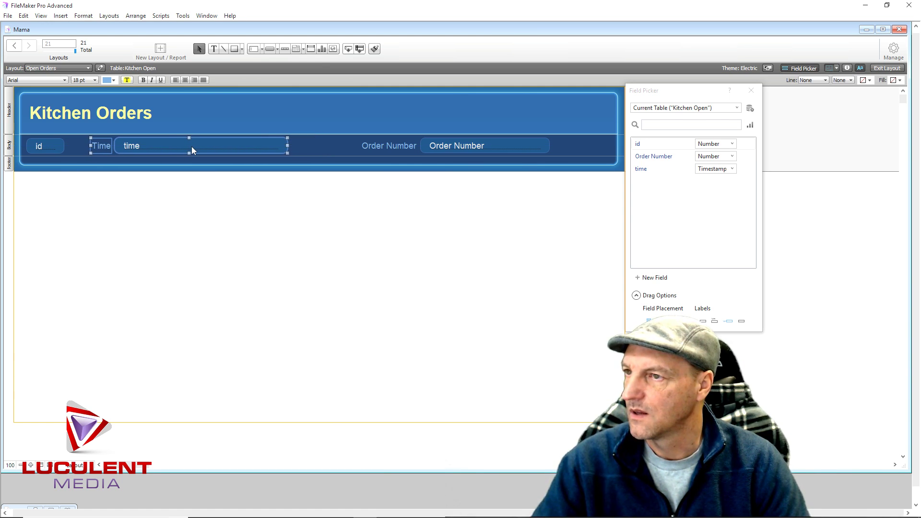
pyautogui.click(315, 144)
pyautogui.moveTo(355, 139)
pyautogui.mouseDown()
pyautogui.moveTo(488, 148)
pyautogui.moveTo(427, 145)
pyautogui.mouseUp()
pyautogui.click(474, 240)
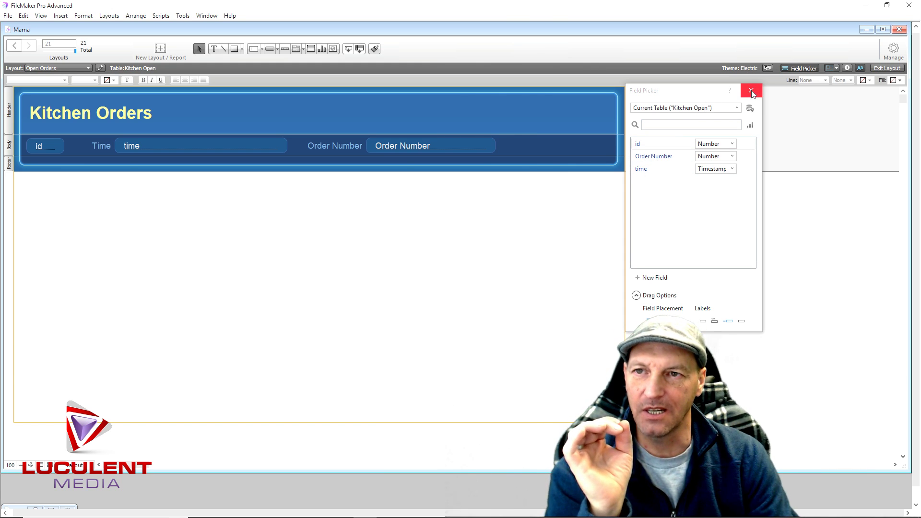
pyautogui.click(751, 91)
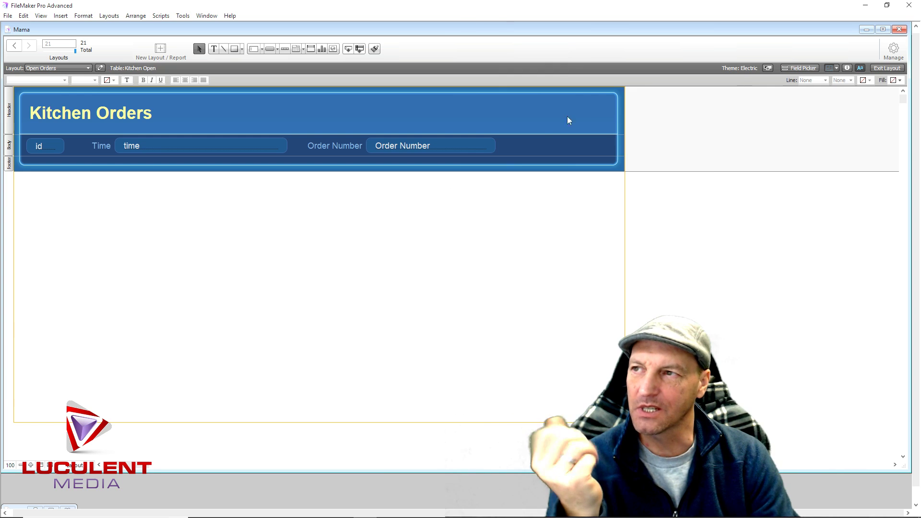
# Draw a button labelled 'Completed' right of the Order Number field and position it
pyautogui.click(270, 49)
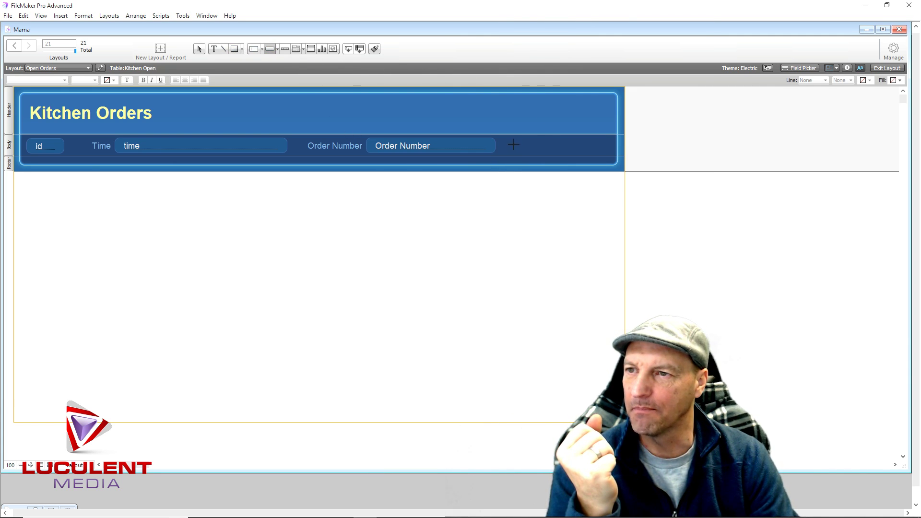
pyautogui.moveTo(580, 148); pyautogui.dragTo(591, 152)
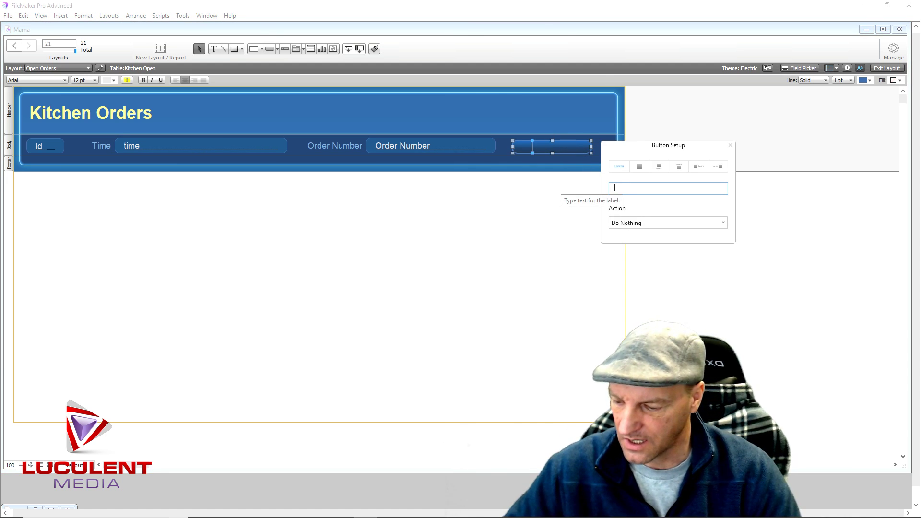
pyautogui.write('Complet')
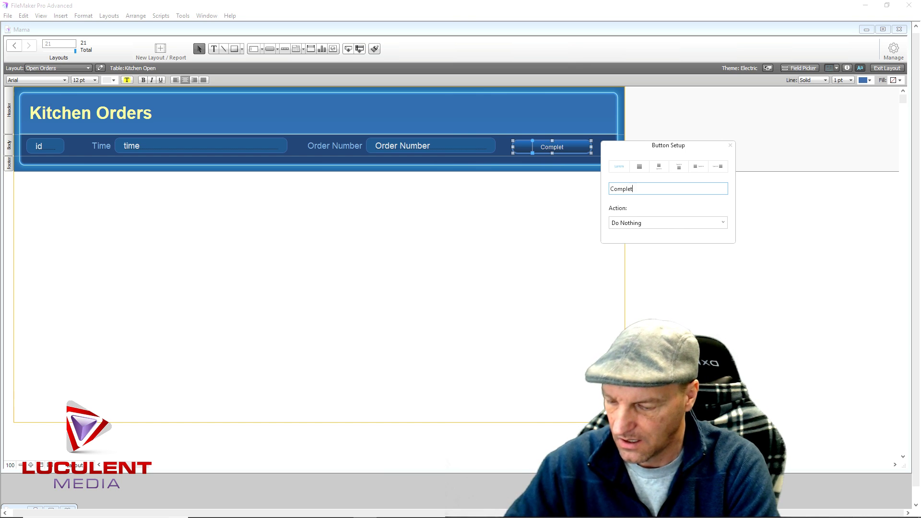
pyautogui.write('ed')
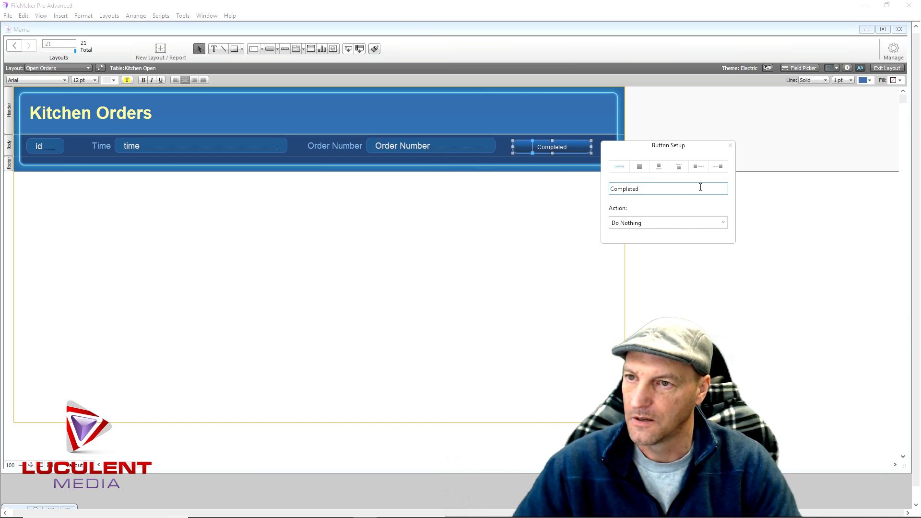
pyautogui.click(729, 145)
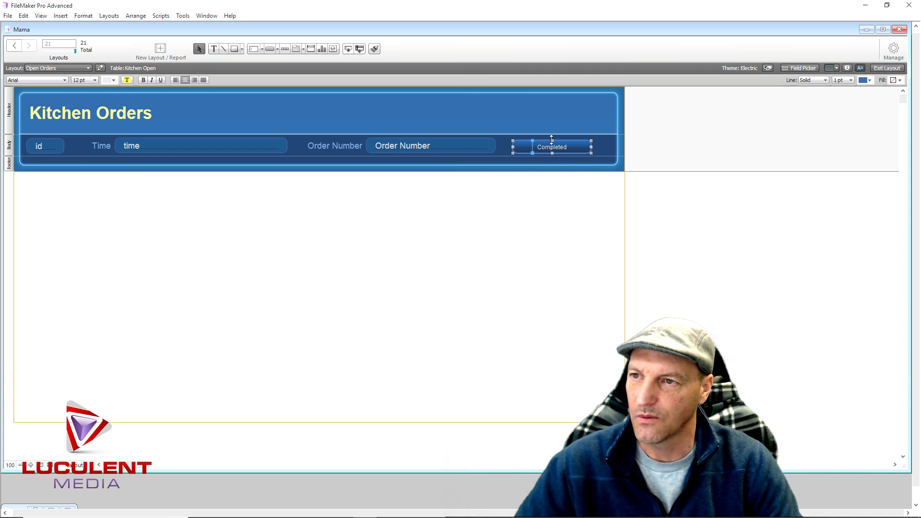
pyautogui.moveTo(551, 140); pyautogui.dragTo(588, 142)
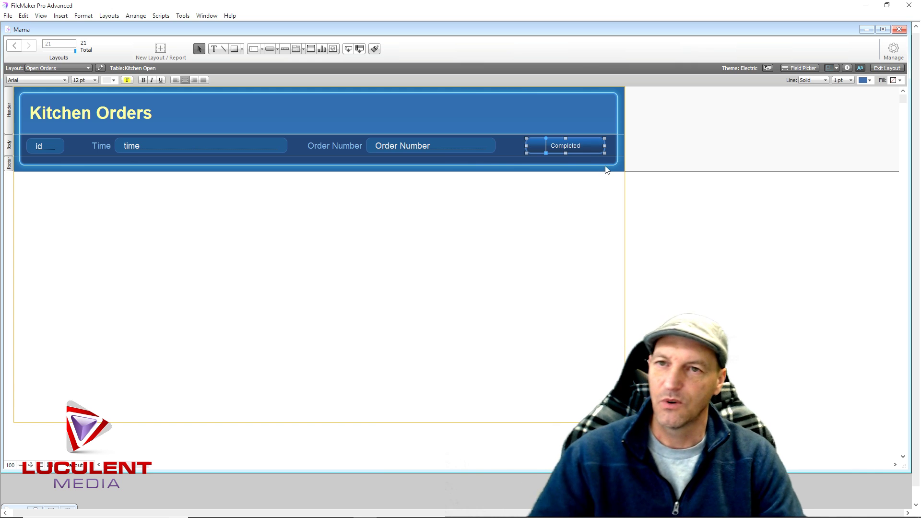
# Give the Completed button a red outline
pyautogui.click(868, 80)
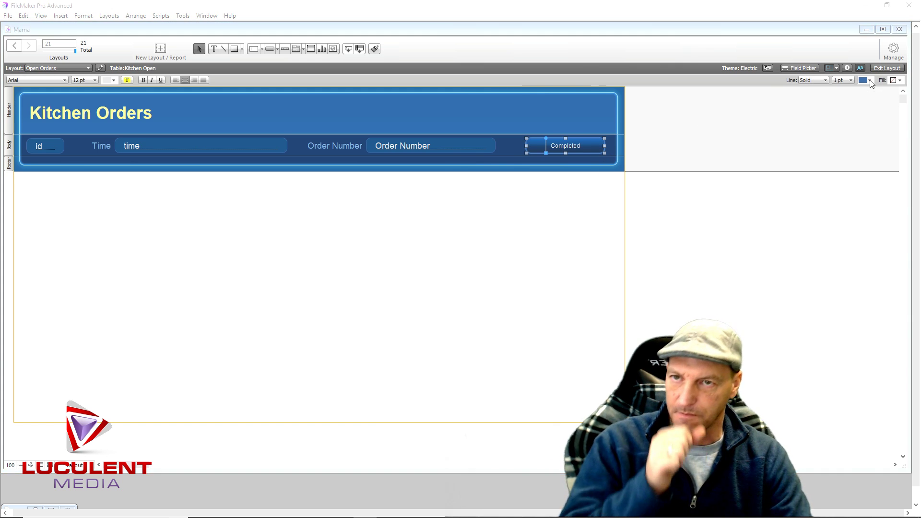
pyautogui.click(863, 178)
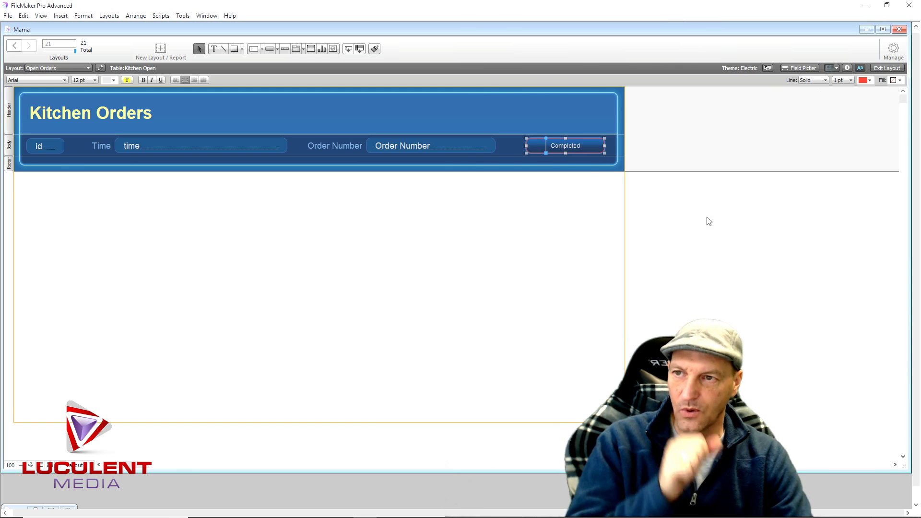
pyautogui.click(508, 230)
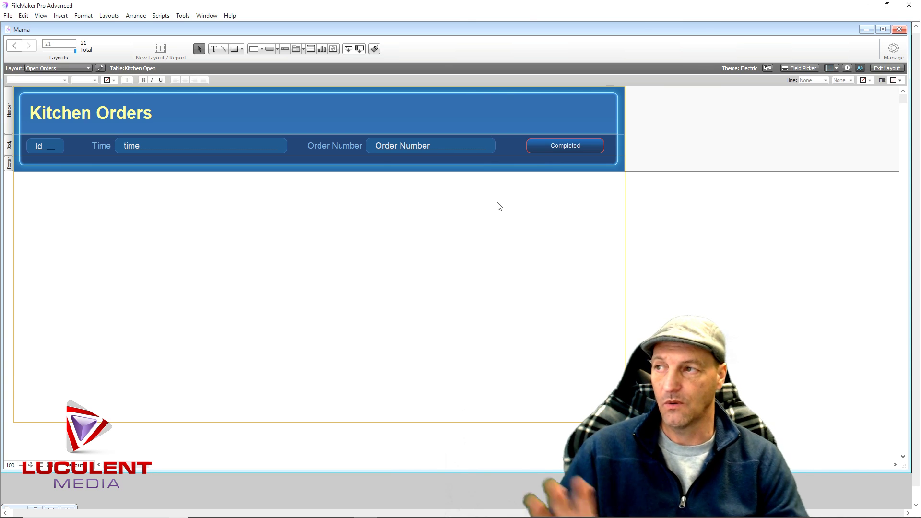
# Switch to Browse mode and create the first order record, timestamped 2/23/2018 10:28:27 AM
pyautogui.click(163, 150)
pyautogui.click(440, 149)
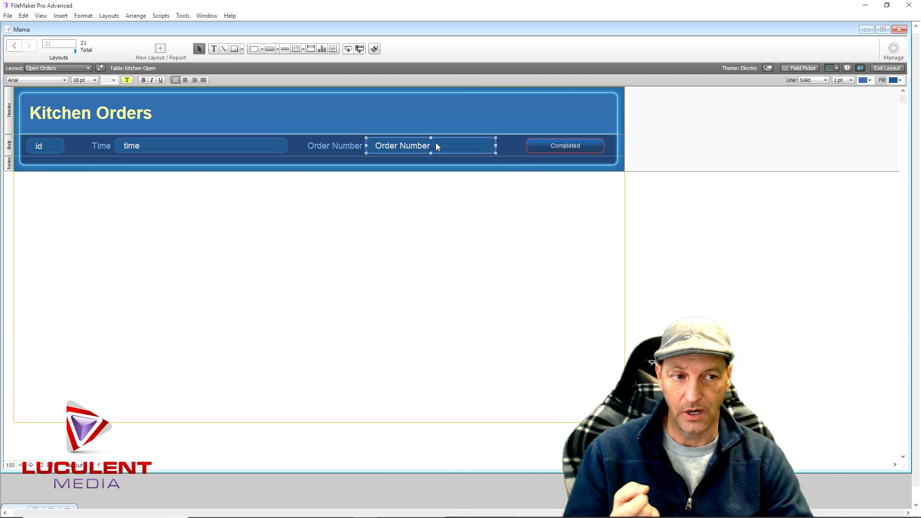
pyautogui.click(411, 214)
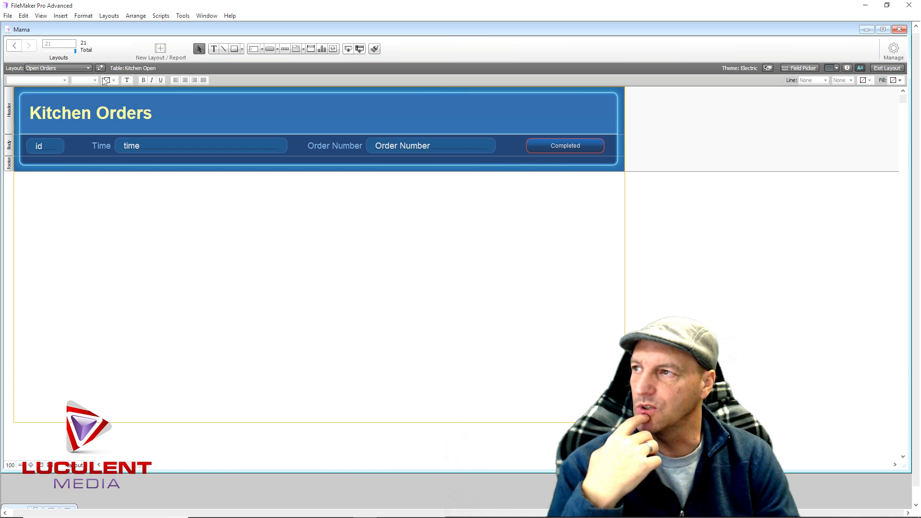
pyautogui.click(887, 68)
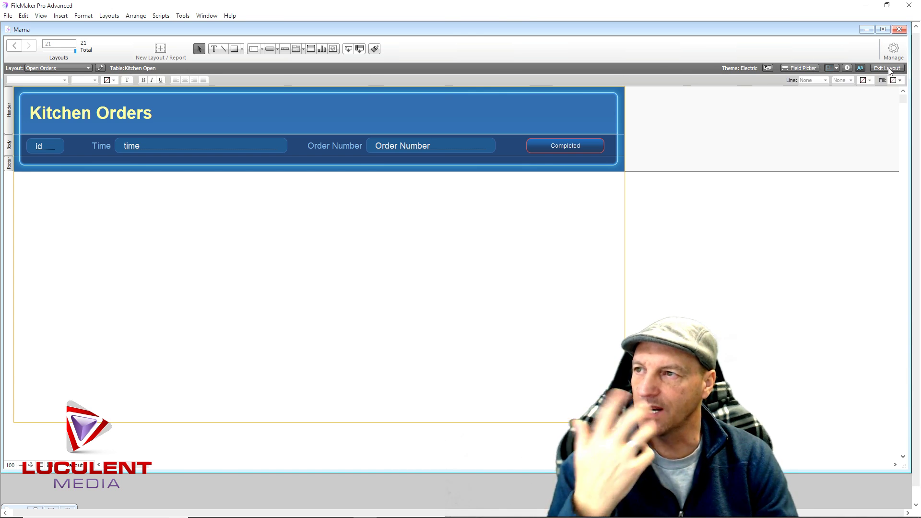
pyautogui.click(195, 50)
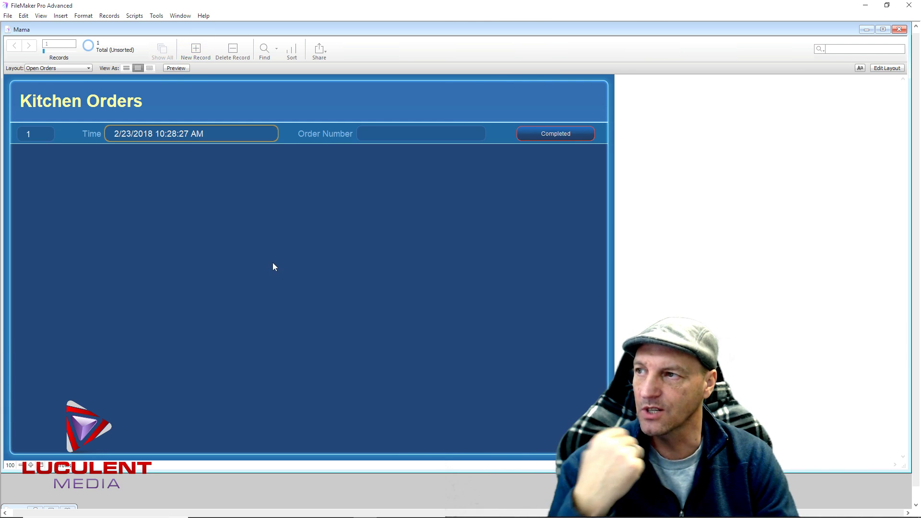
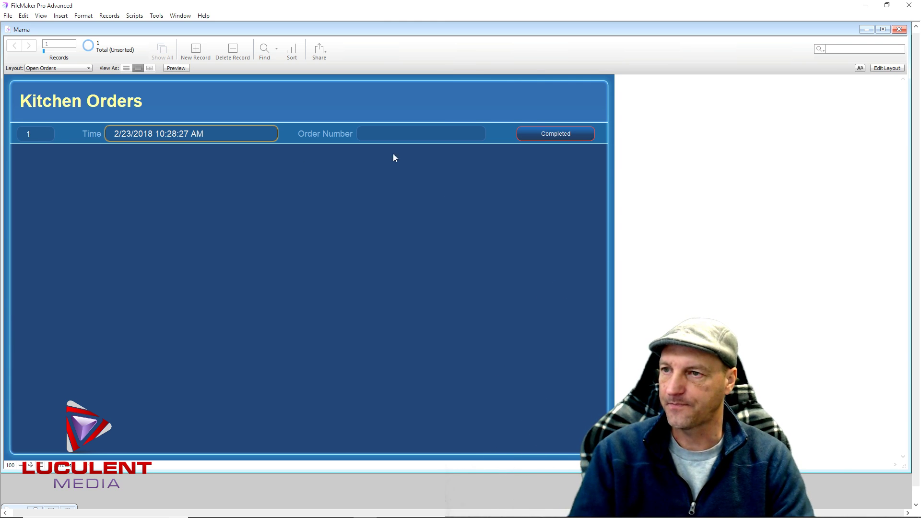
# Assign the Completed button a single Delete Record/Request step, performed without a confirmation dialog
pyautogui.click(887, 67)
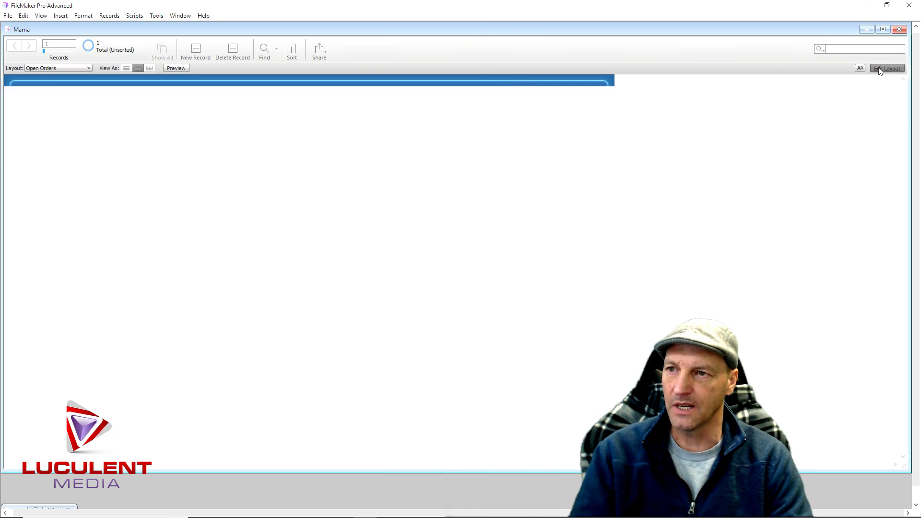
pyautogui.doubleClick(588, 146)
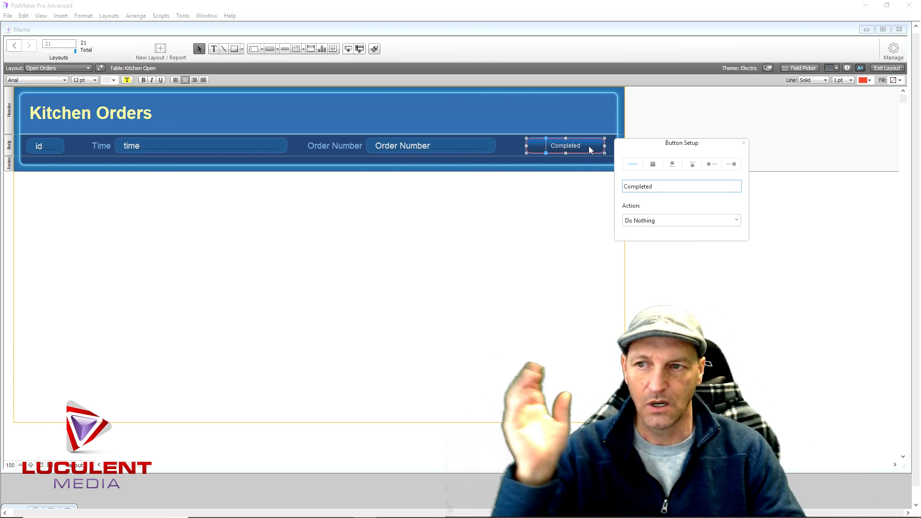
pyautogui.click(673, 223)
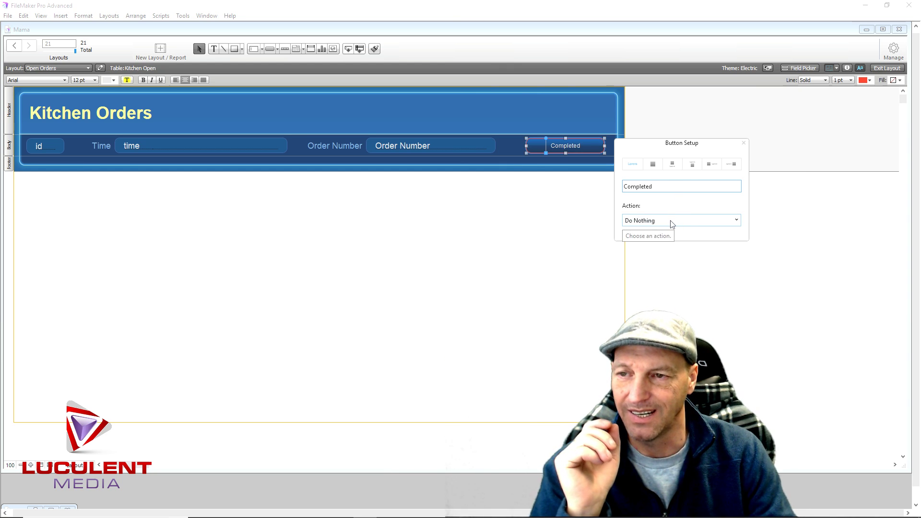
pyautogui.click(667, 244)
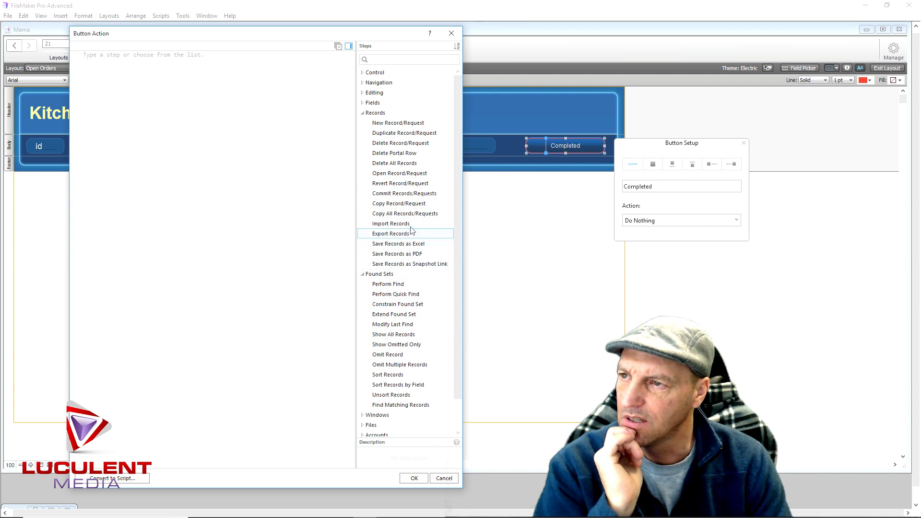
pyautogui.doubleClick(423, 146)
pyautogui.click(114, 73)
pyautogui.click(418, 478)
pyautogui.click(506, 312)
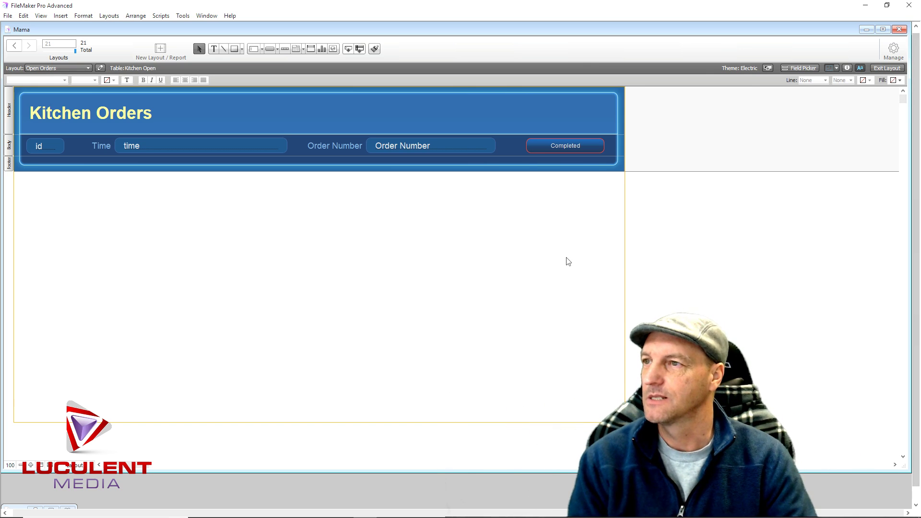
# Switch to the Mama layout and return to Browse mode
pyautogui.click(88, 69)
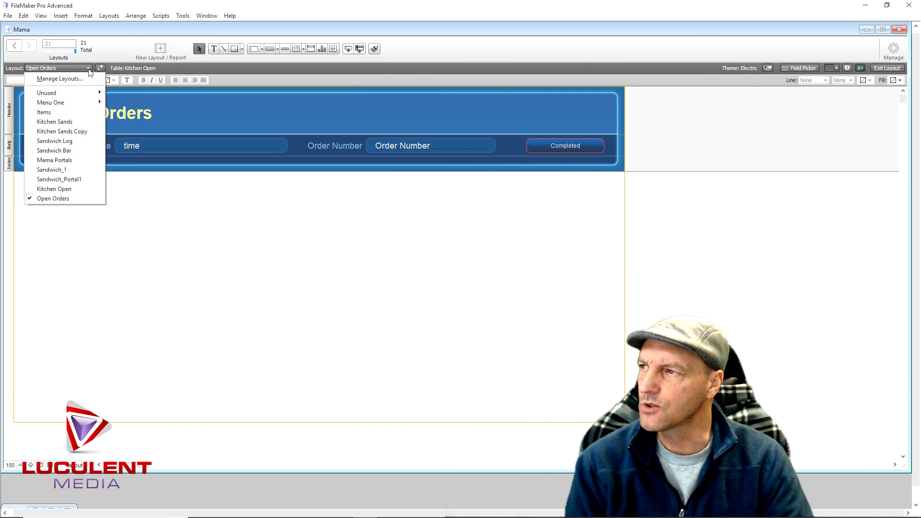
pyautogui.moveTo(77, 98)
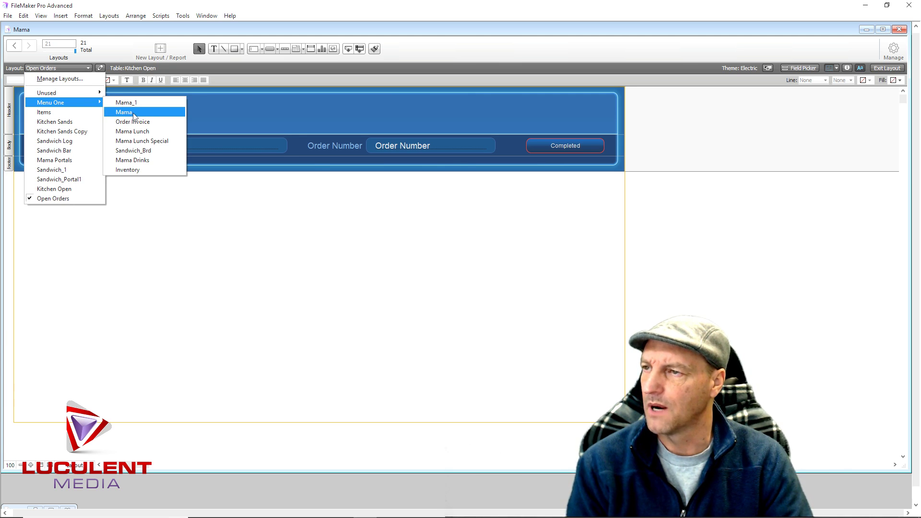
pyautogui.click(134, 115)
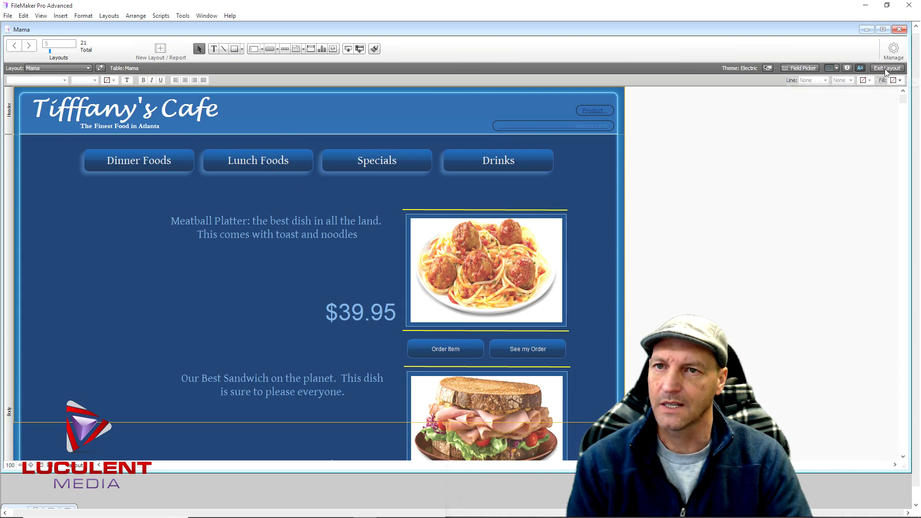
pyautogui.click(885, 71)
# Open the order invoice in Layout mode and select its Submit Order button
pyautogui.click(522, 339)
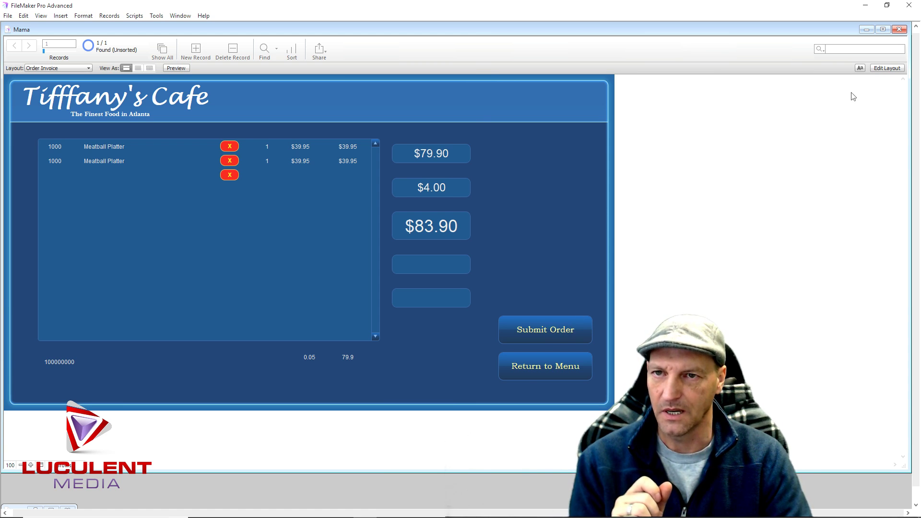
pyautogui.click(882, 69)
pyautogui.click(523, 343)
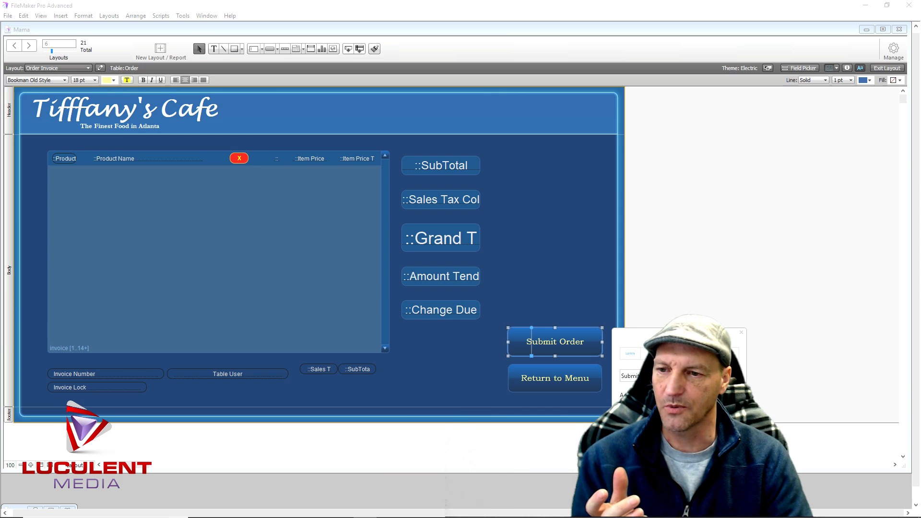
# Create a new script named 'Submit Order' for the button
pyautogui.click(142, 258)
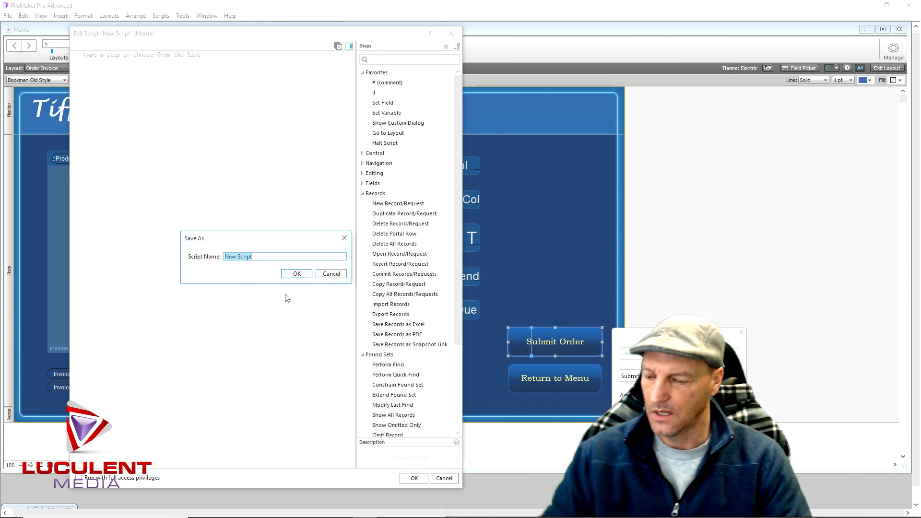
pyautogui.write('Submi')
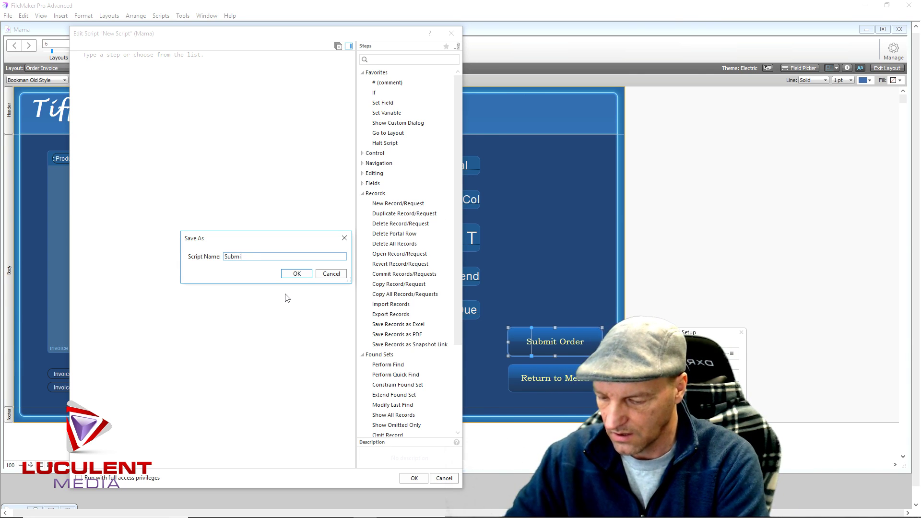
pyautogui.write('t Order')
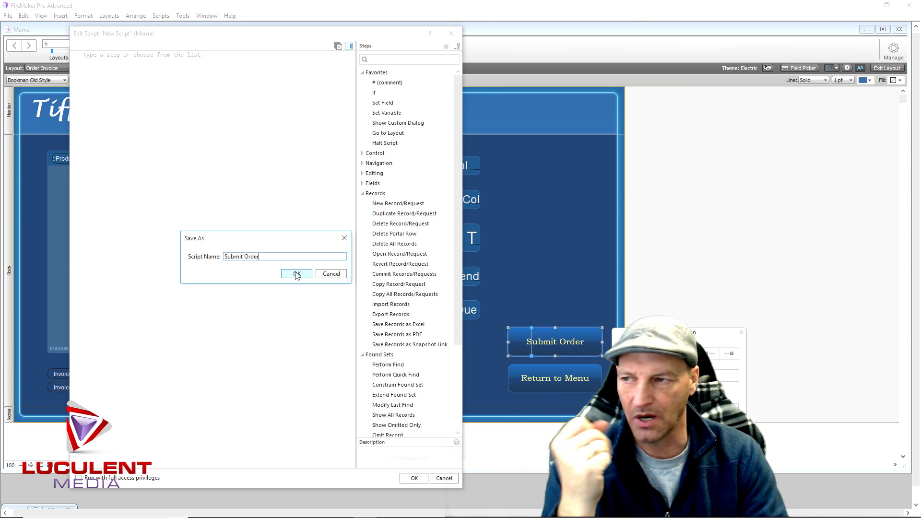
pyautogui.click(297, 274)
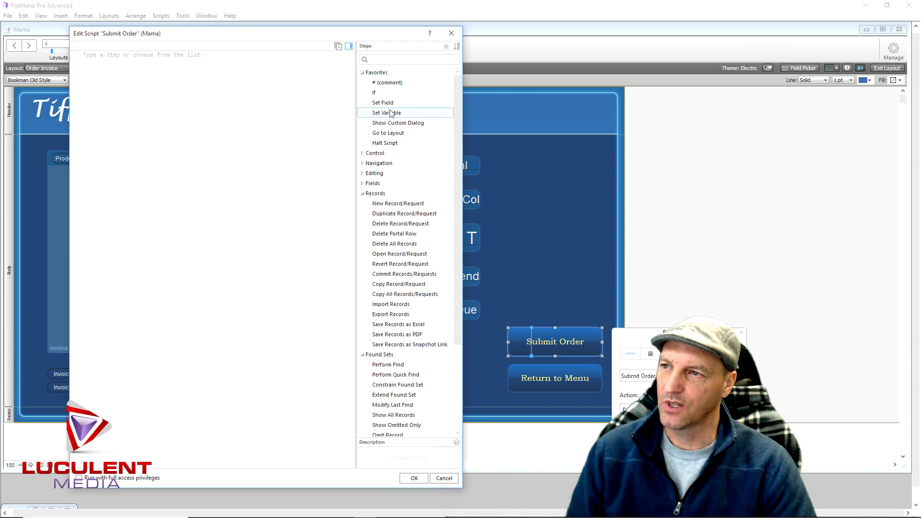
pyautogui.moveTo(290, 36); pyautogui.dragTo(625, 31)
# Add a Set Variable step storing Order::Invoice Number in $order
pyautogui.doubleClick(725, 109)
pyautogui.click(479, 50)
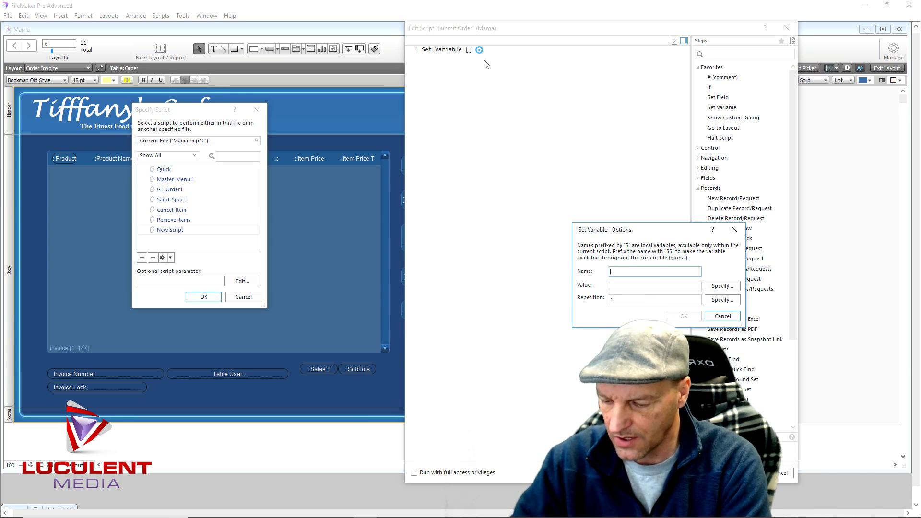
pyautogui.write('invoice')
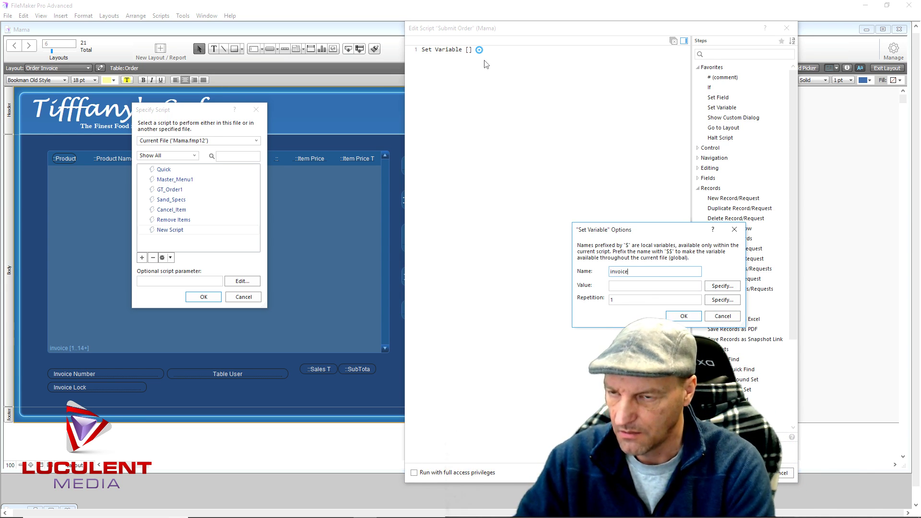
pyautogui.press('BackSpace')
pyautogui.press('BackSpace')
pyautogui.press('BackSpace')
pyautogui.press('BackSpace')
pyautogui.press('BackSpace')
pyautogui.press('BackSpace')
pyautogui.press('BackSpace')
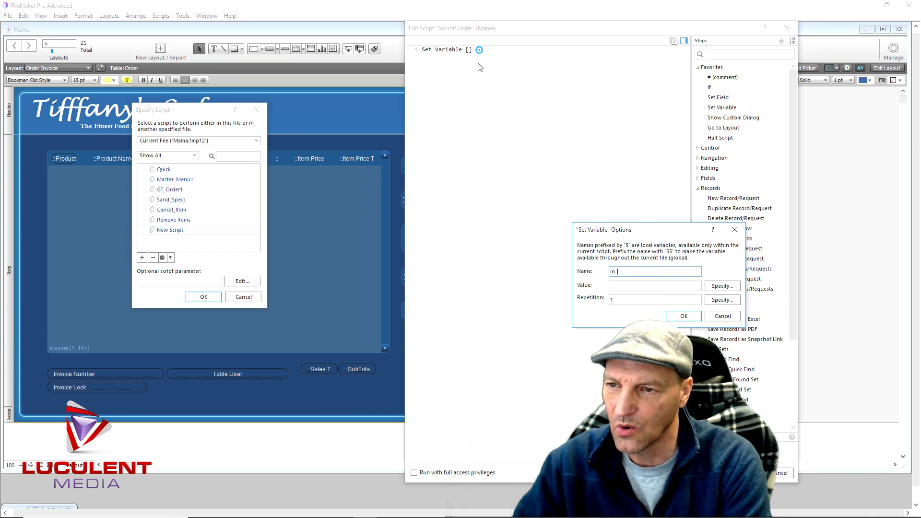
pyautogui.write('order')
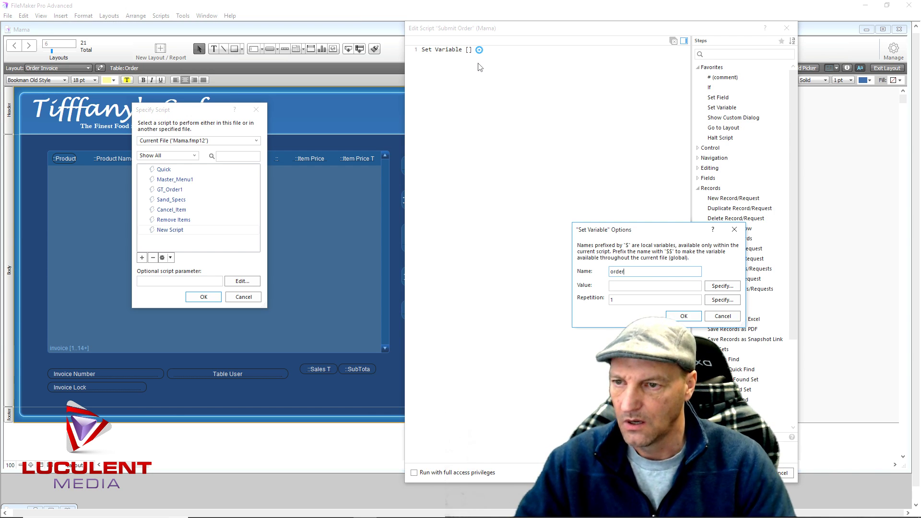
pyautogui.press('Home')
pyautogui.write('$')
pyautogui.click(720, 285)
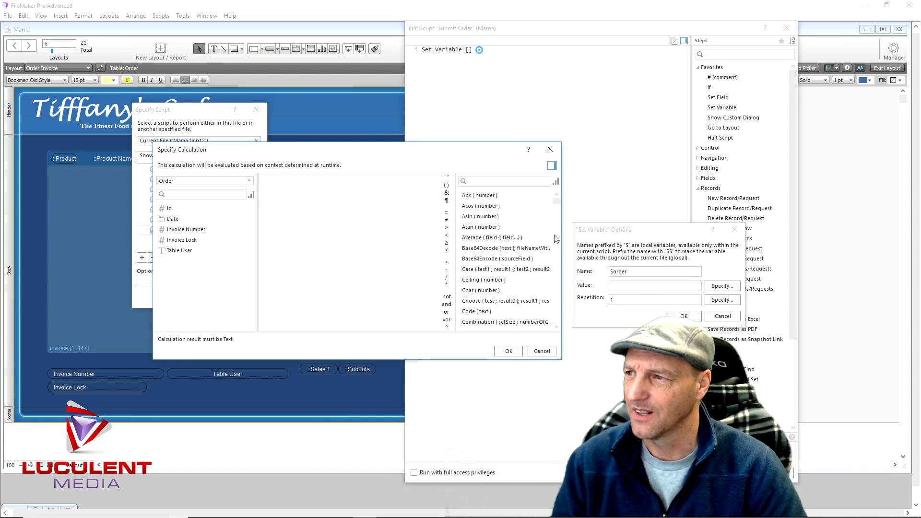
pyautogui.doubleClick(187, 230)
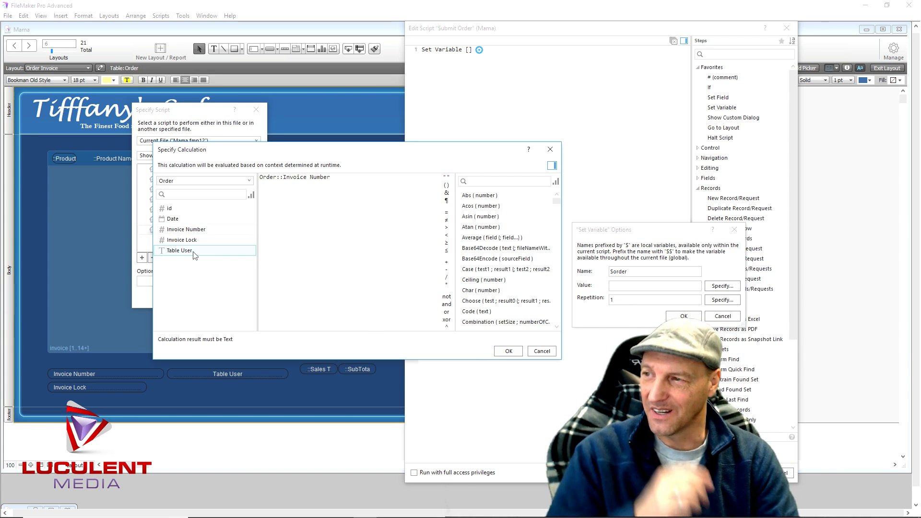
pyautogui.click(503, 351)
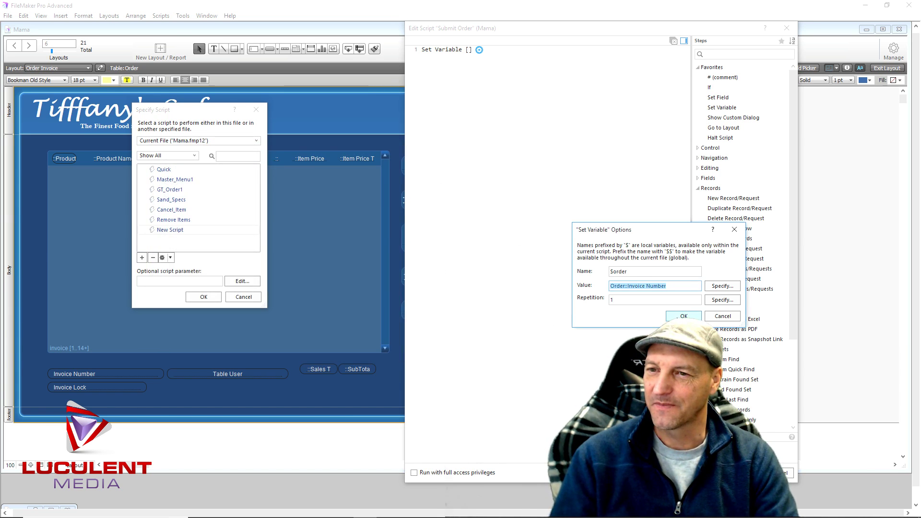
pyautogui.click(684, 316)
# Add a Set Variable step storing the Table User field in $table
pyautogui.doubleClick(722, 107)
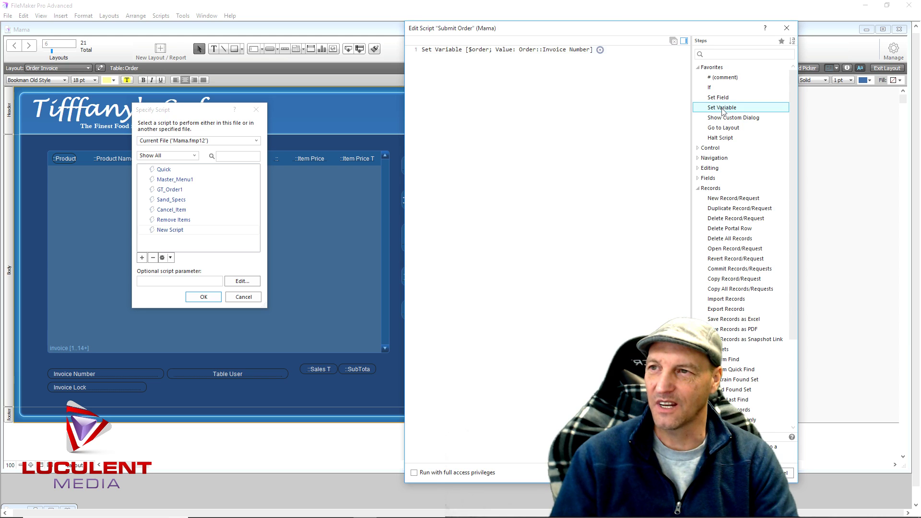
pyautogui.click(479, 58)
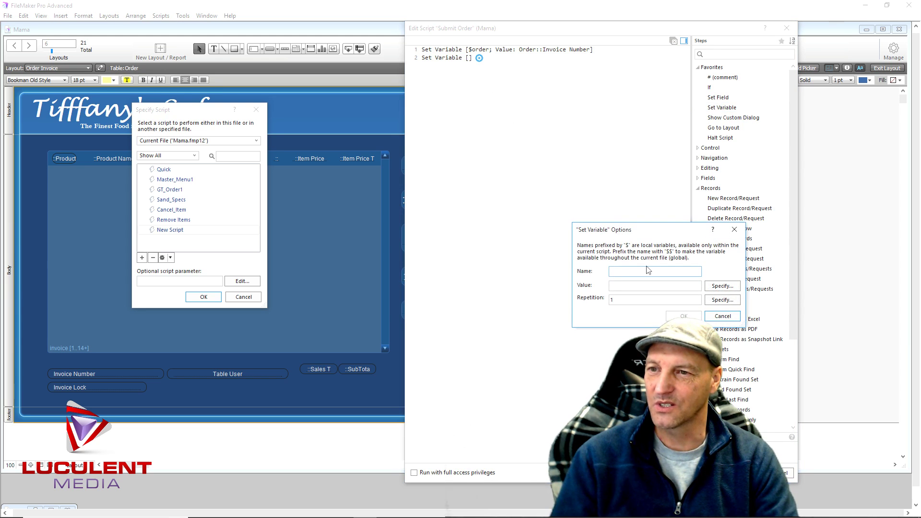
pyautogui.write('table')
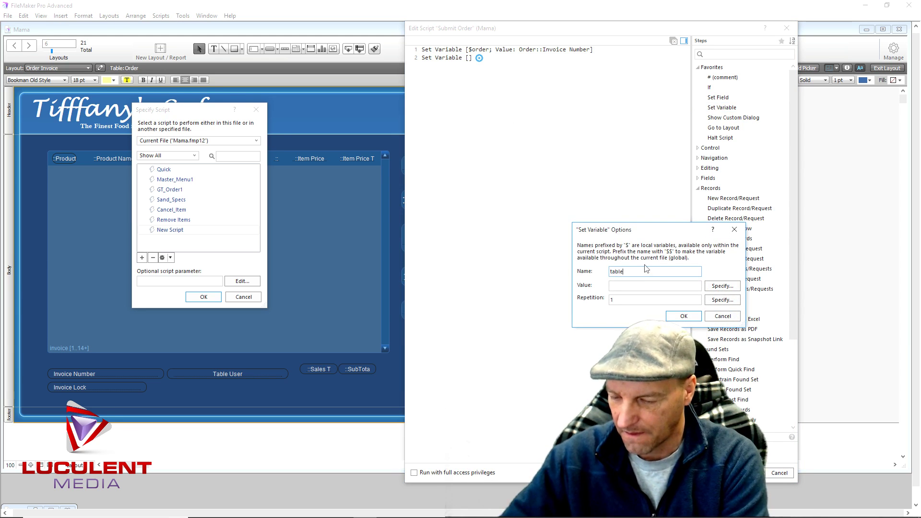
pyautogui.click(722, 286)
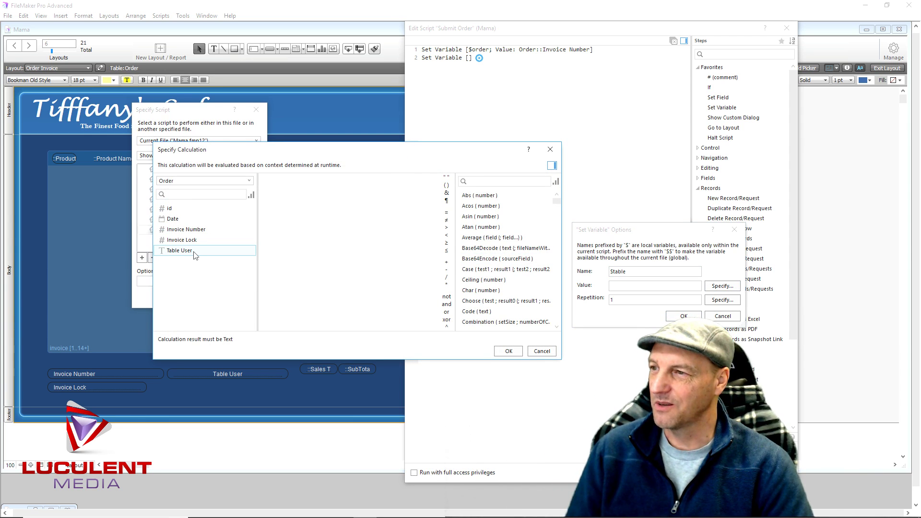
pyautogui.doubleClick(179, 251)
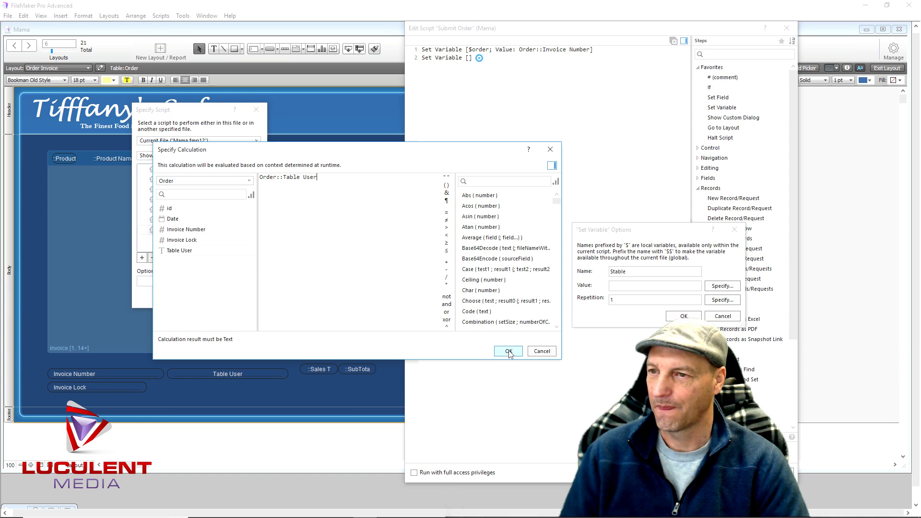
pyautogui.click(509, 351)
pyautogui.click(682, 316)
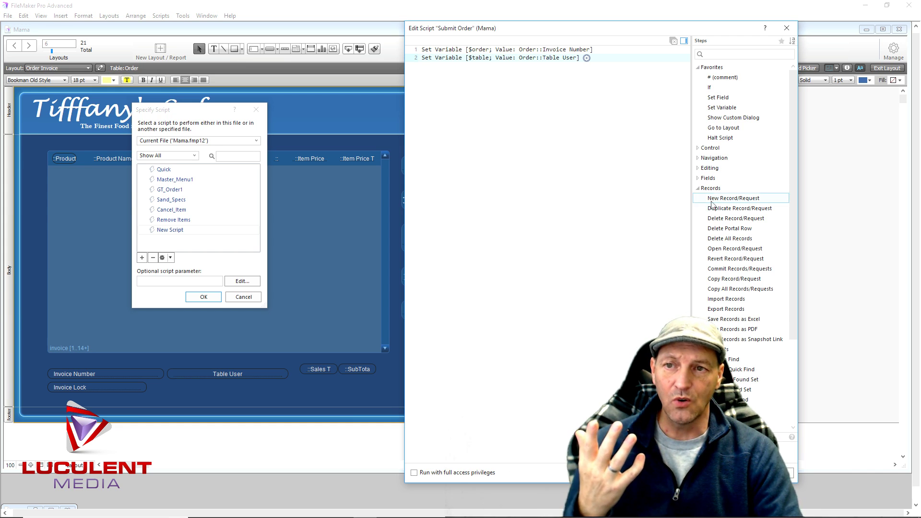
# Add Freeze Window and New Record/Request steps
pyautogui.click(535, 104)
pyautogui.write('Free')
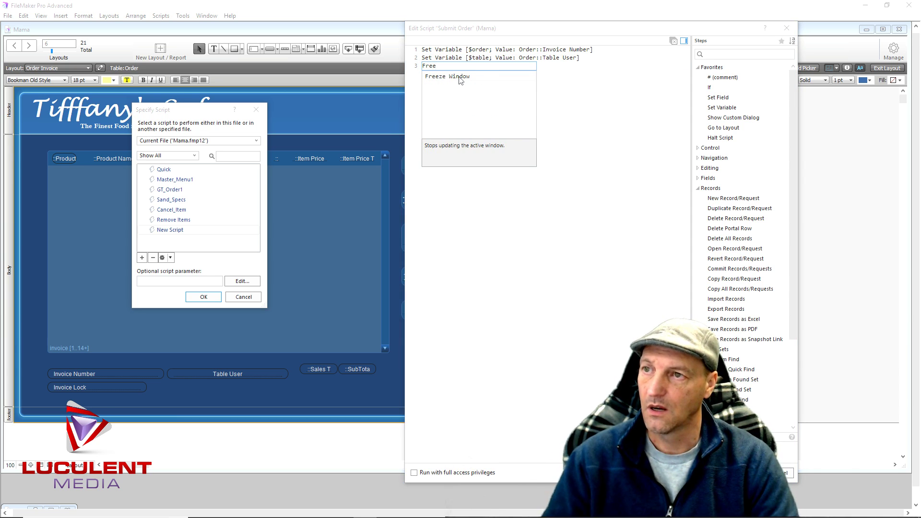
pyautogui.click(459, 77)
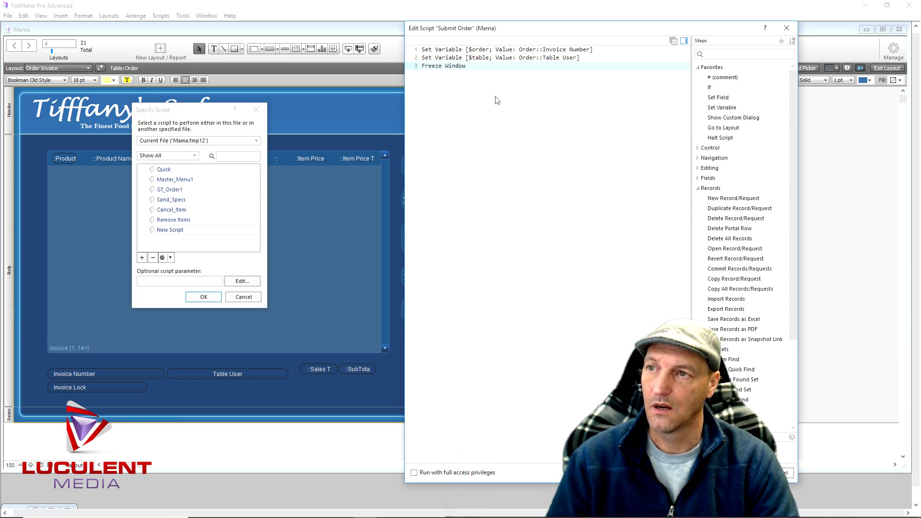
pyautogui.doubleClick(729, 198)
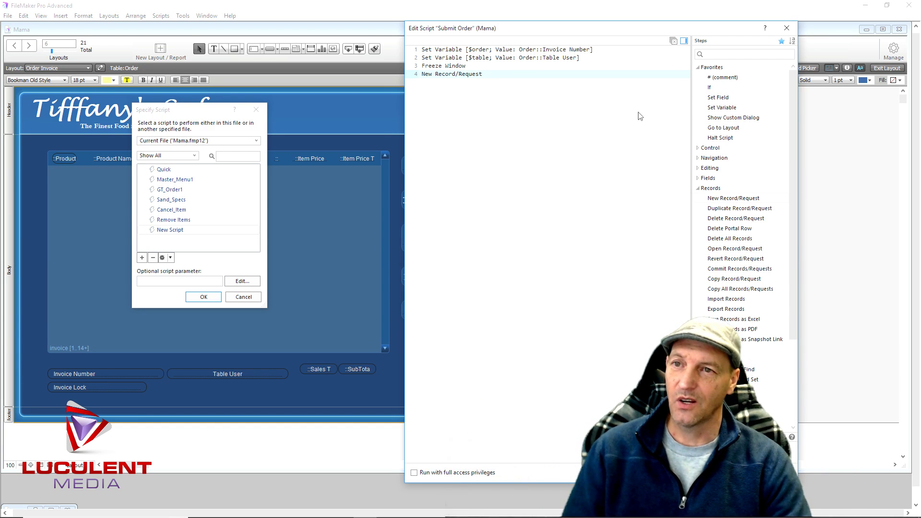
# Add a Set Variable step storing Order::Invoice Number in $invoice
pyautogui.doubleClick(724, 109)
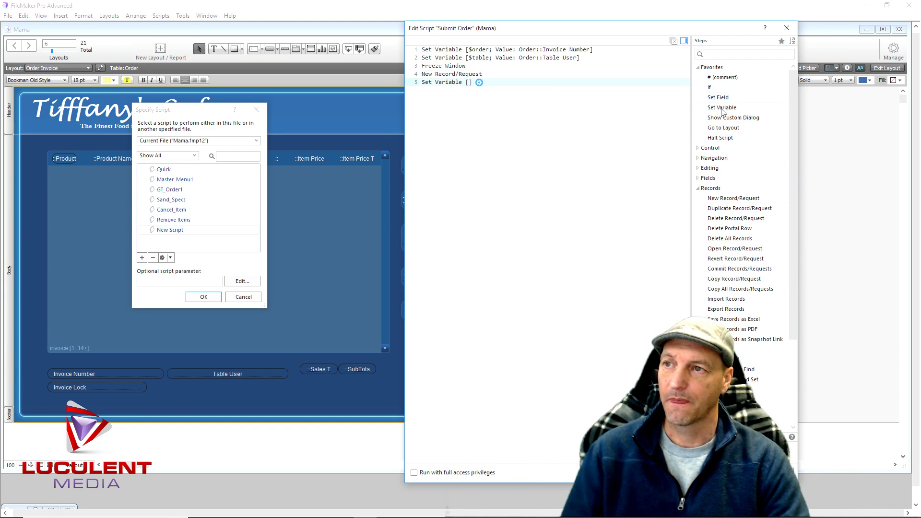
pyautogui.click(479, 83)
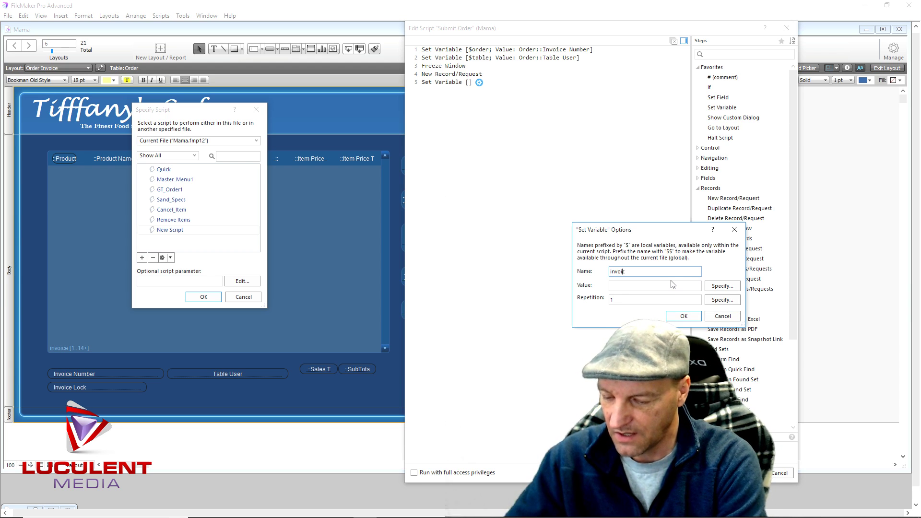
pyautogui.click(721, 286)
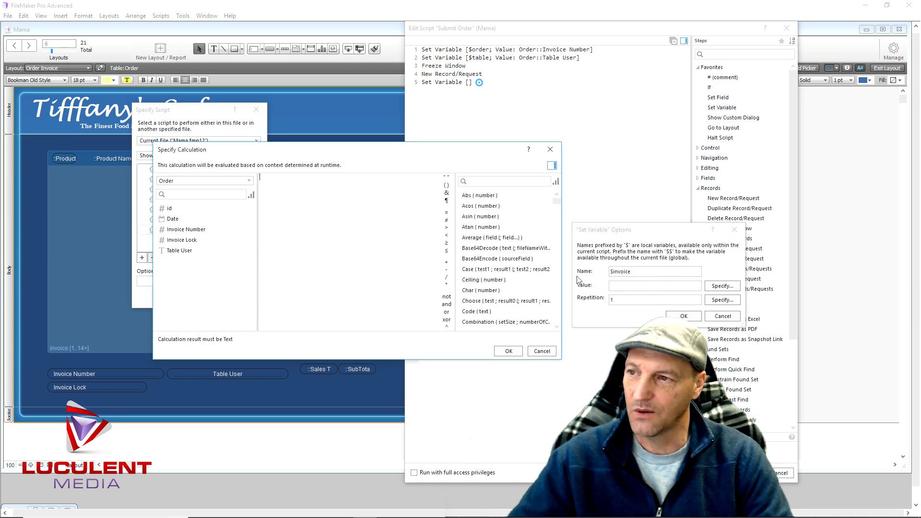
pyautogui.doubleClick(187, 230)
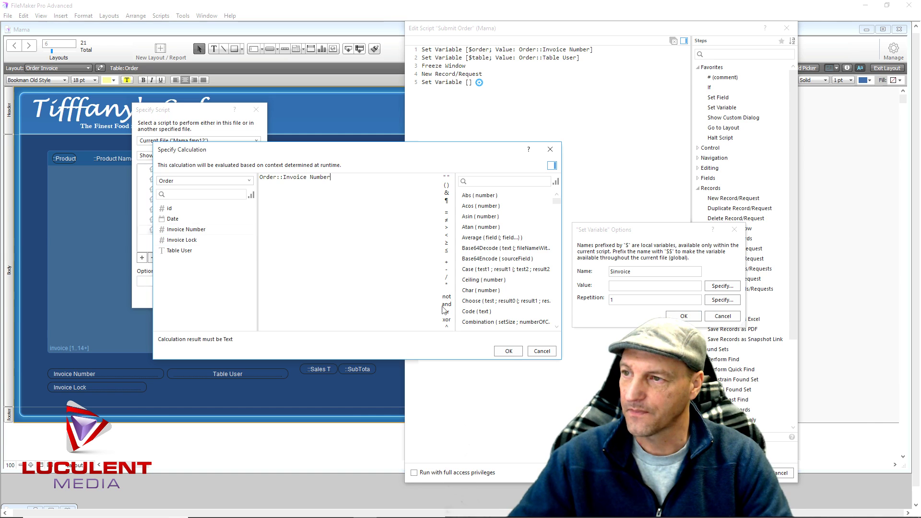
pyautogui.click(508, 351)
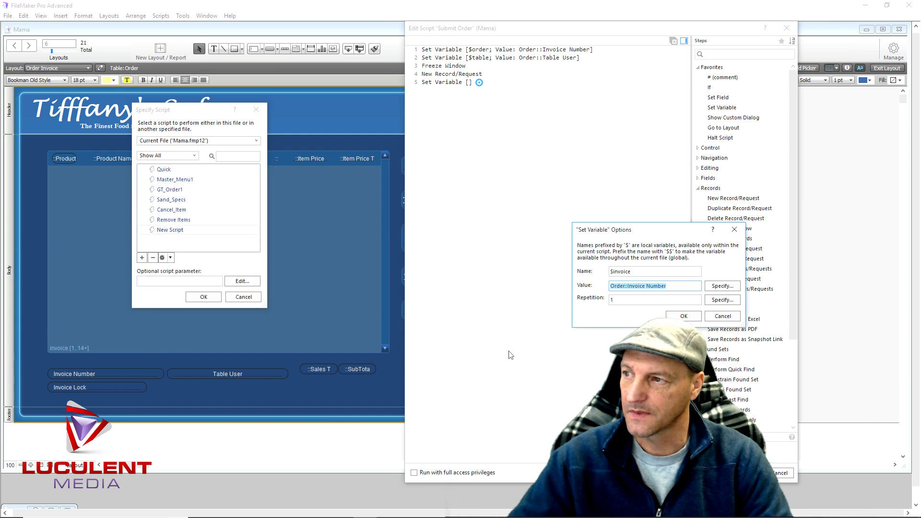
pyautogui.click(682, 316)
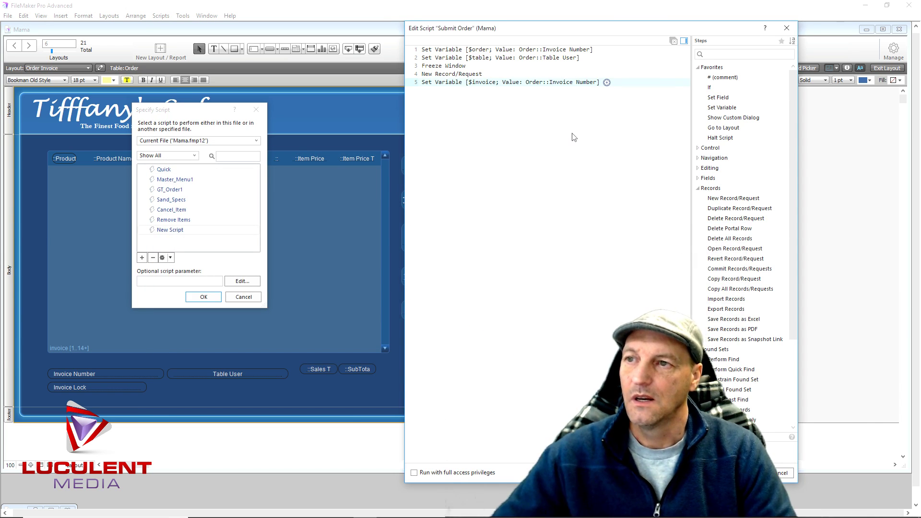
# Add a Go to Layout step targeting Open Orders, followed by New Record/Request
pyautogui.doubleClick(734, 128)
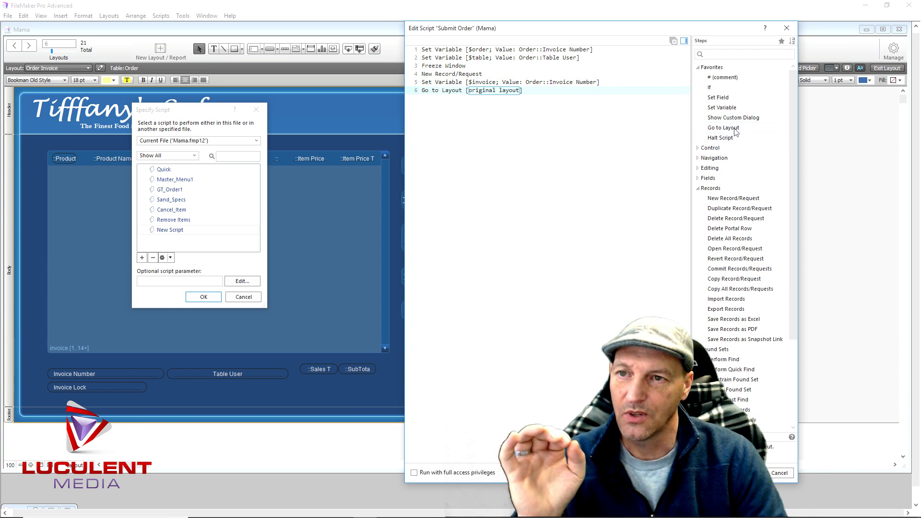
pyautogui.click(506, 91)
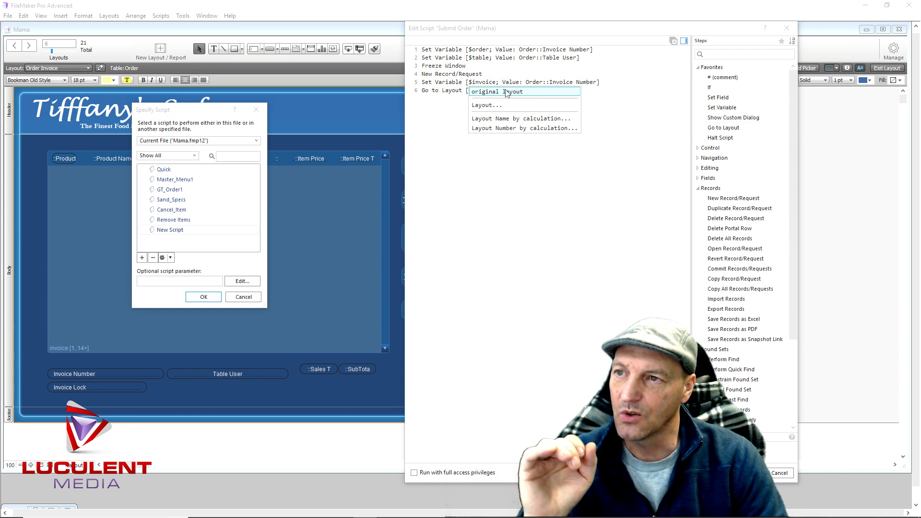
pyautogui.click(480, 106)
pyautogui.scroll(-3, 290, 238)
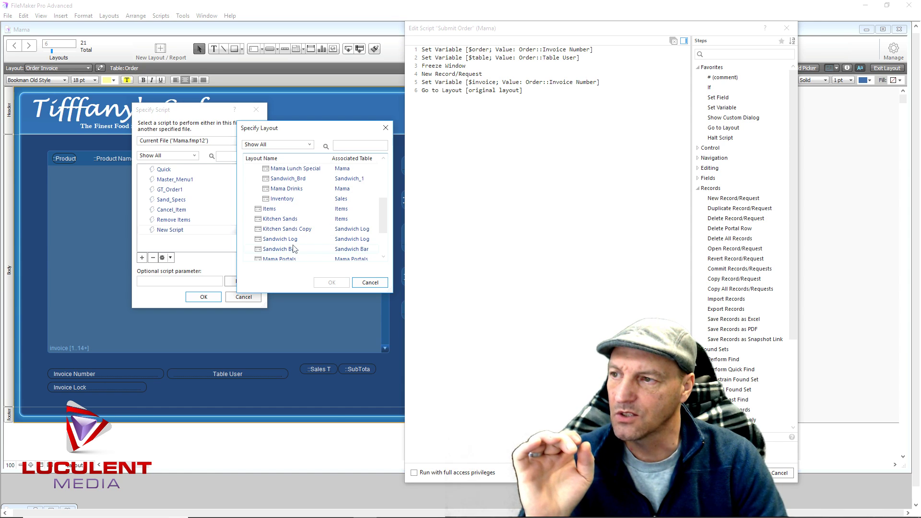
pyautogui.scroll(-2, 293, 248)
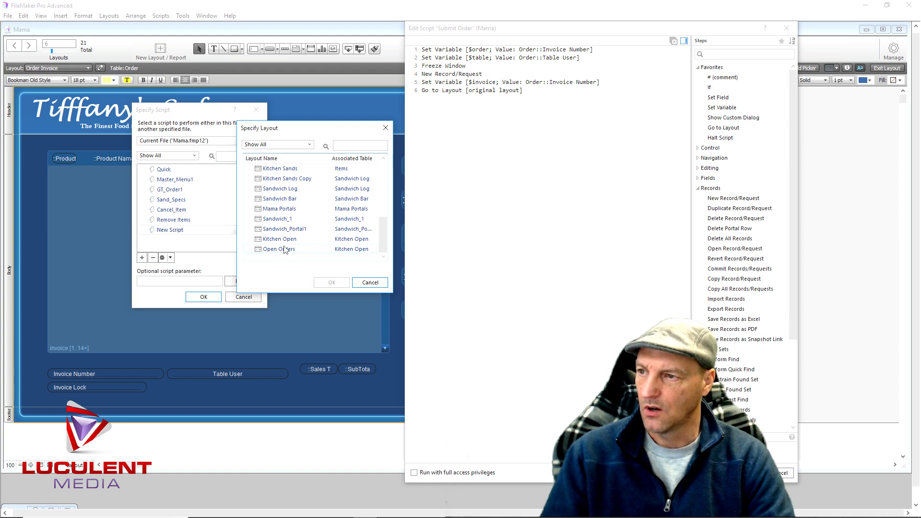
pyautogui.doubleClick(286, 250)
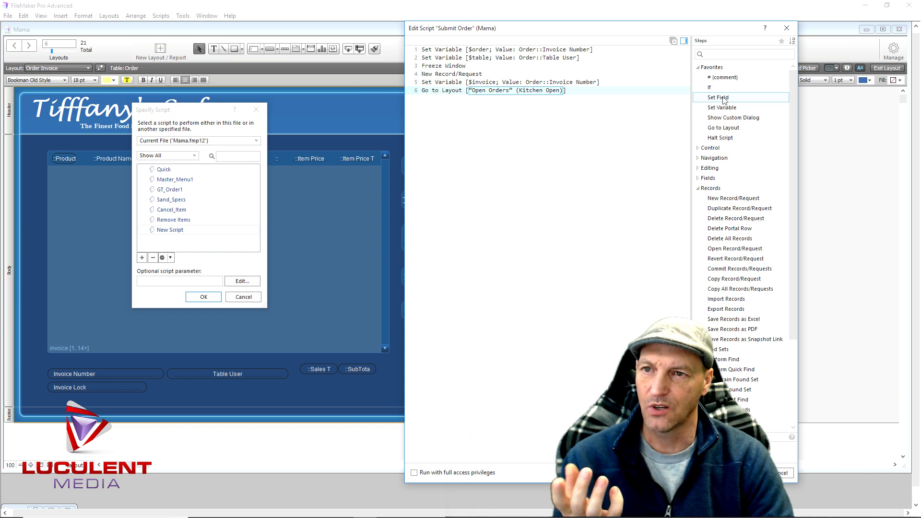
pyautogui.doubleClick(732, 198)
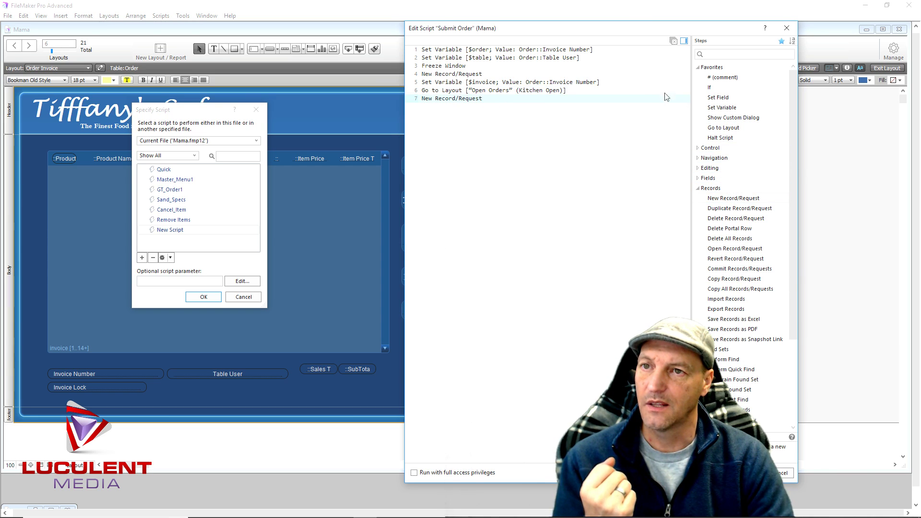
# Add a Set Field step setting Kitchen Open::Order Number to $order
pyautogui.doubleClick(726, 98)
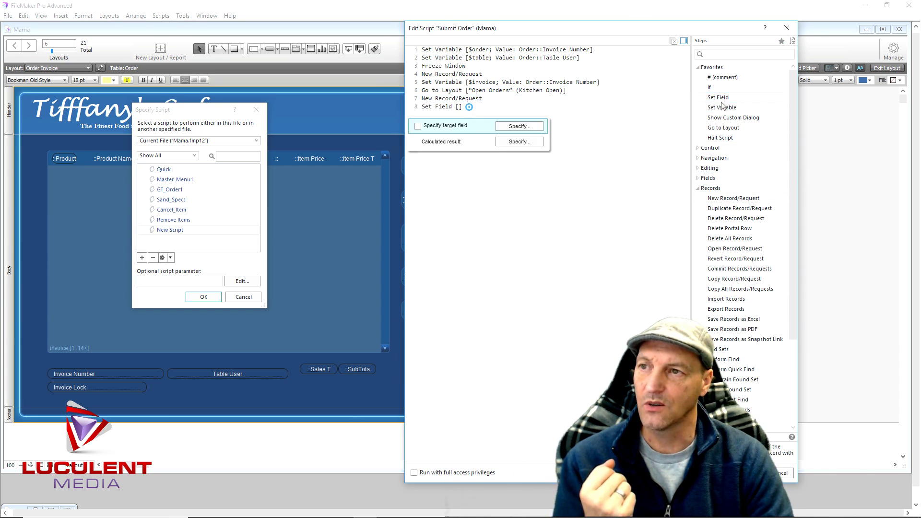
pyautogui.click(535, 126)
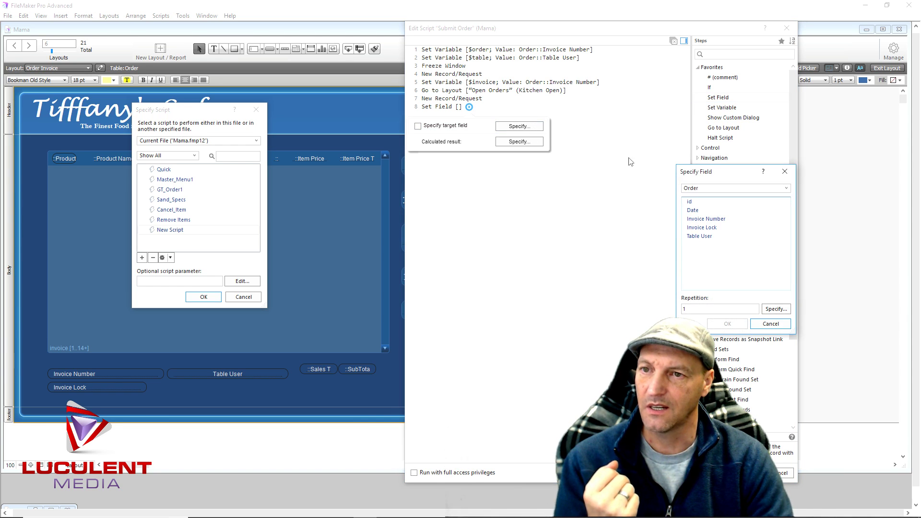
pyautogui.click(710, 189)
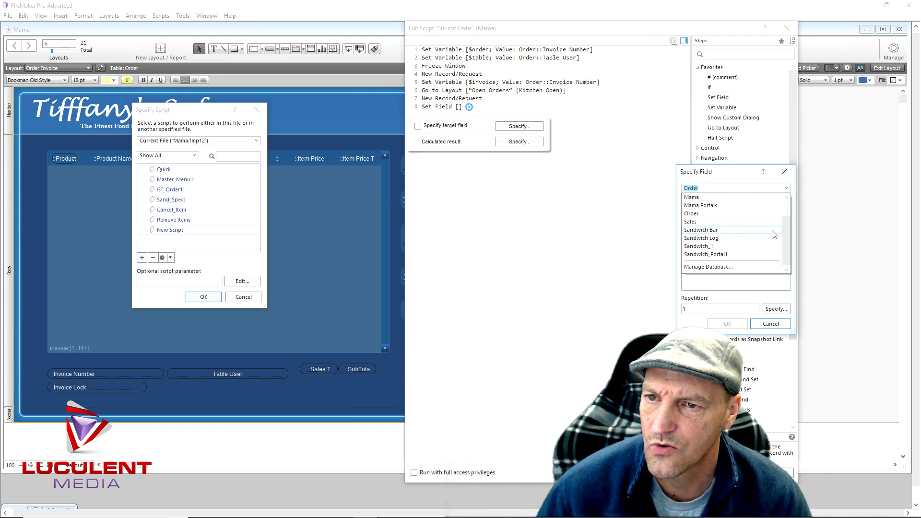
pyautogui.moveTo(785, 245); pyautogui.dragTo(786, 215)
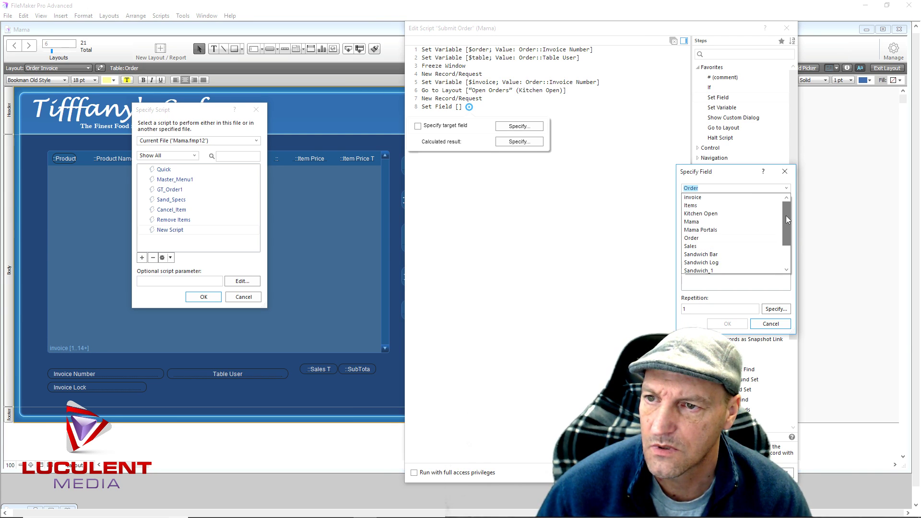
pyautogui.click(711, 217)
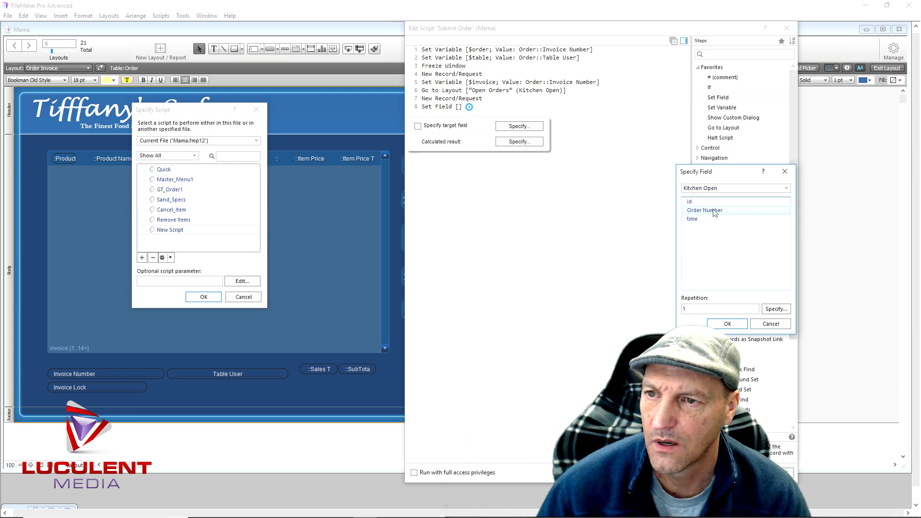
pyautogui.doubleClick(714, 211)
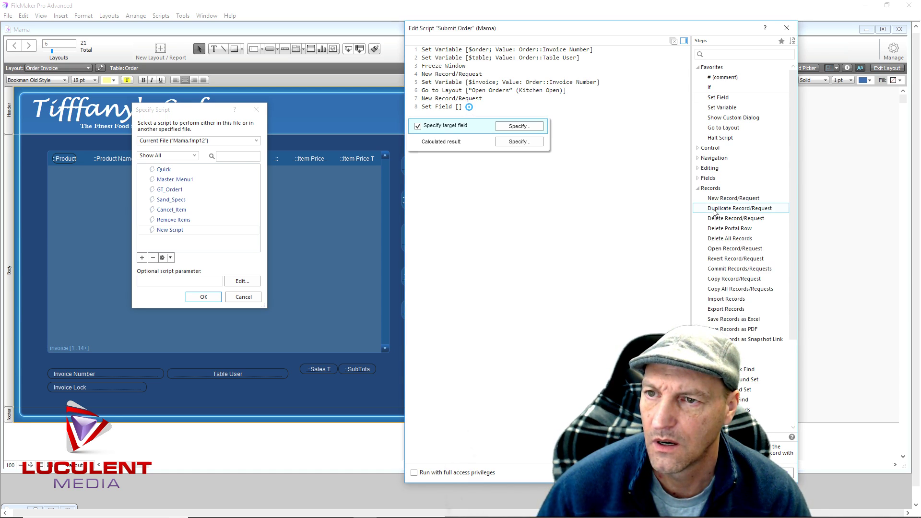
pyautogui.click(540, 142)
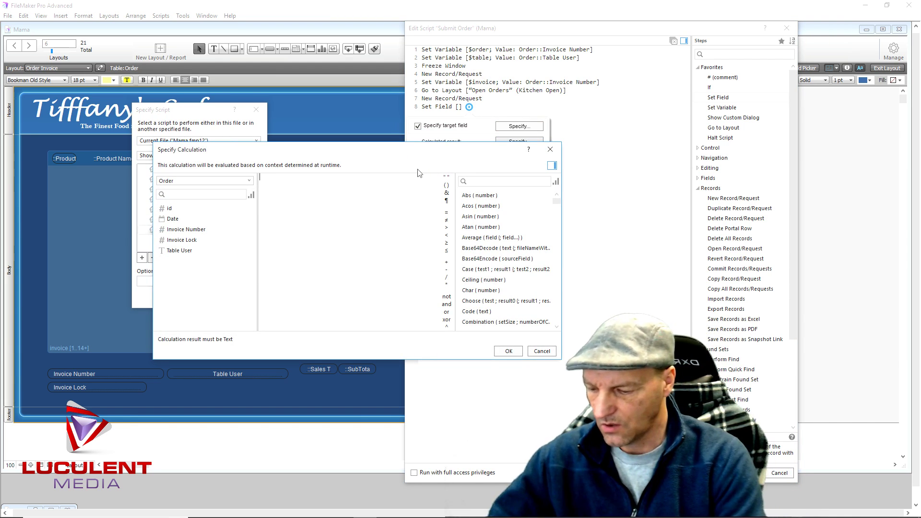
pyautogui.write('$order')
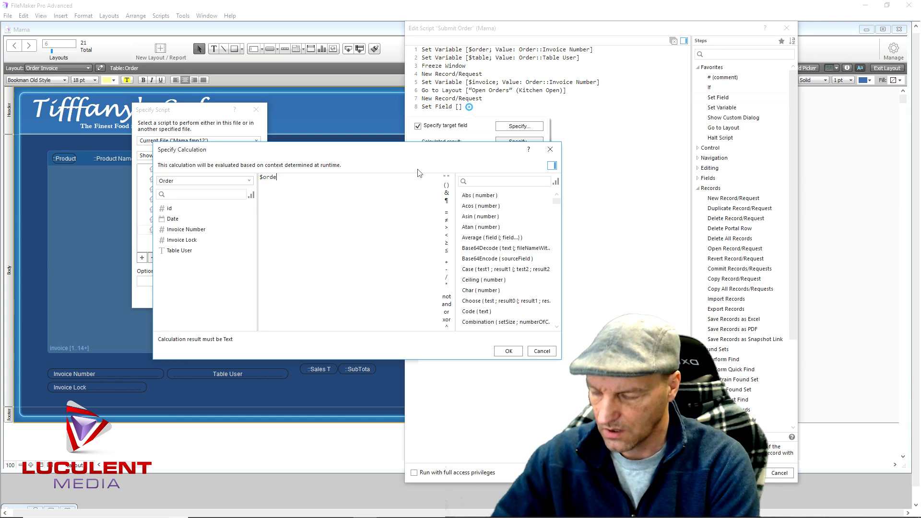
pyautogui.click(507, 351)
pyautogui.click(514, 302)
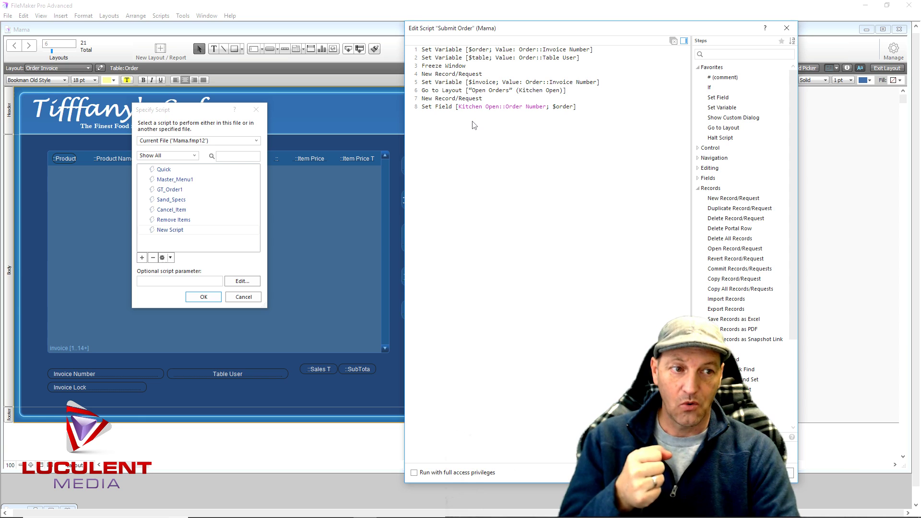
# Add a Go to Layout step returning to the Mama layout
pyautogui.doubleClick(710, 128)
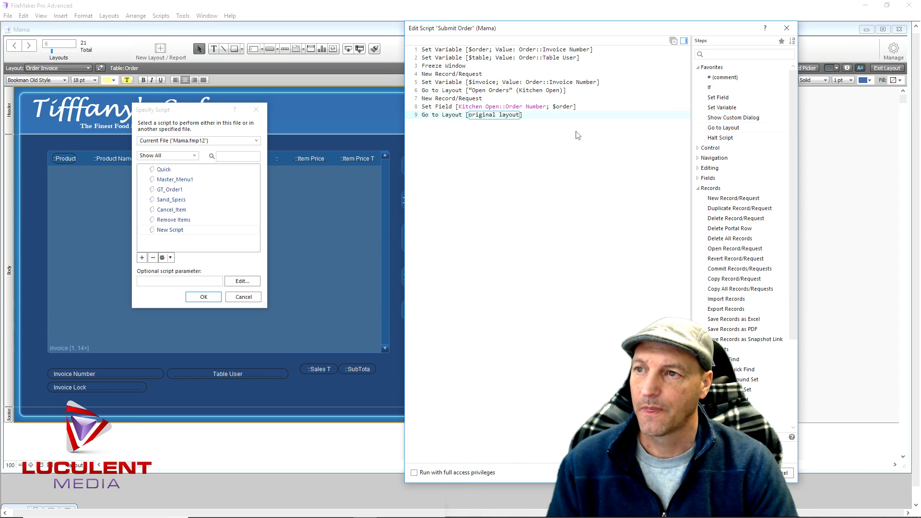
pyautogui.click(507, 120)
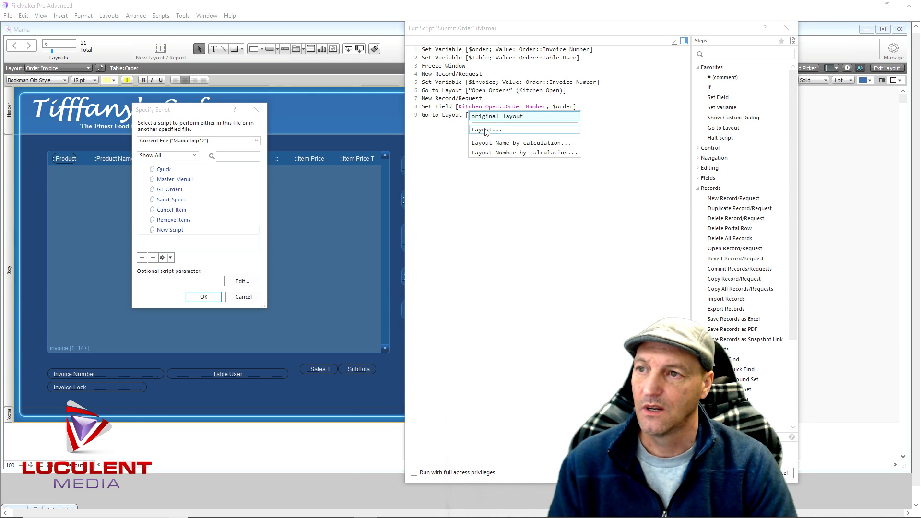
pyautogui.click(486, 129)
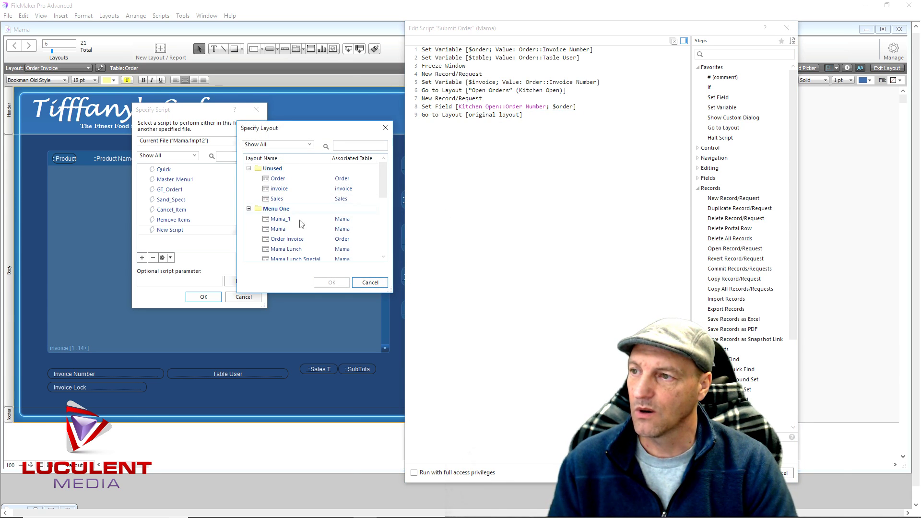
pyautogui.doubleClick(277, 229)
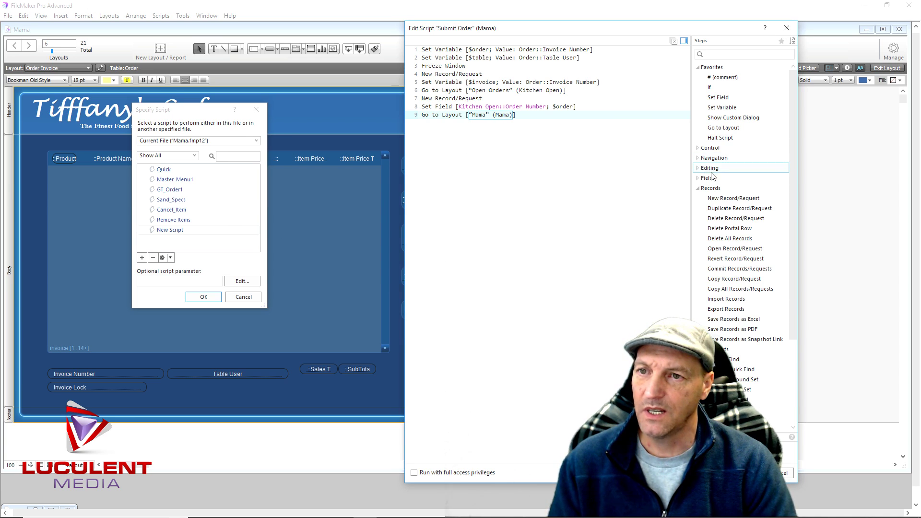
# Set Mama::Invoice Lock to $invoice, add Halt Script, and save the script
pyautogui.doubleClick(716, 97)
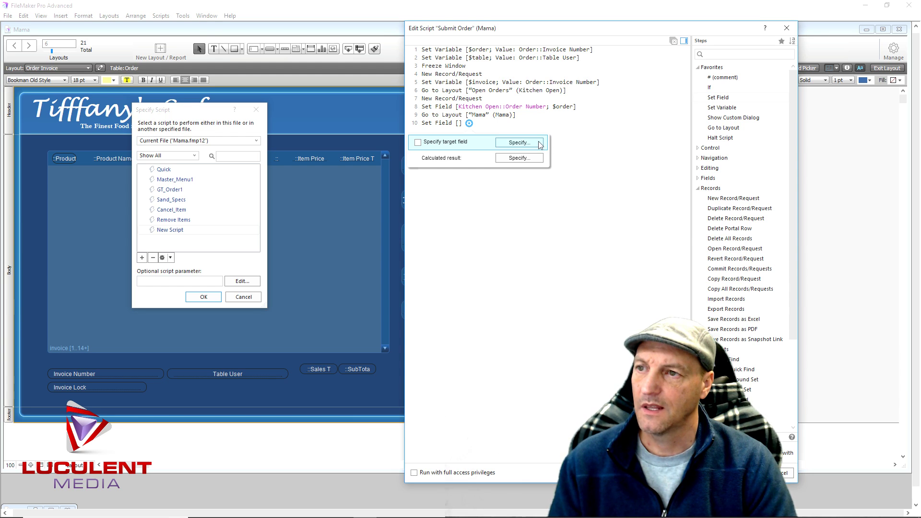
pyautogui.click(540, 145)
pyautogui.click(710, 188)
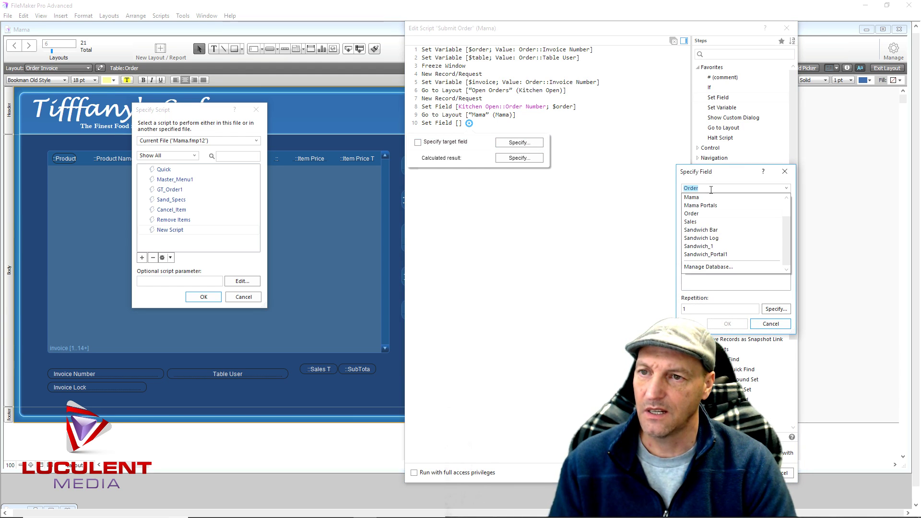
pyautogui.click(707, 198)
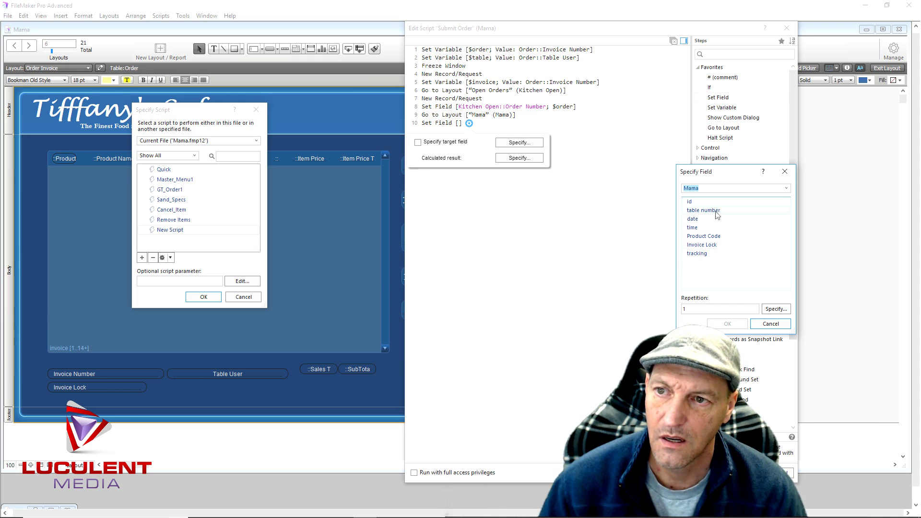
pyautogui.doubleClick(701, 246)
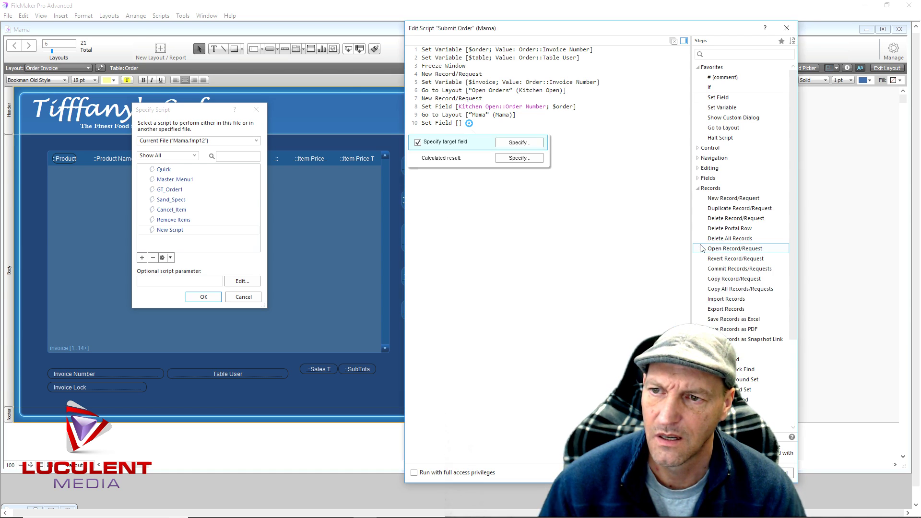
pyautogui.click(536, 159)
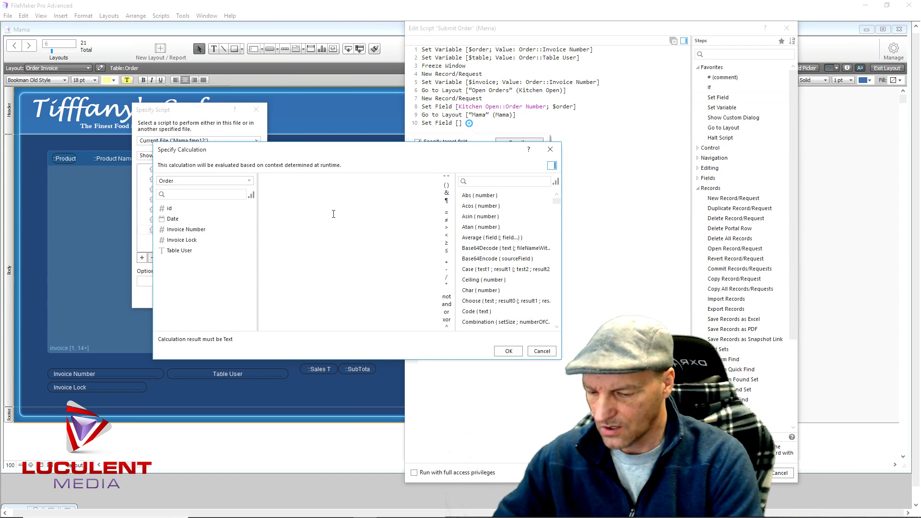
pyautogui.write('$')
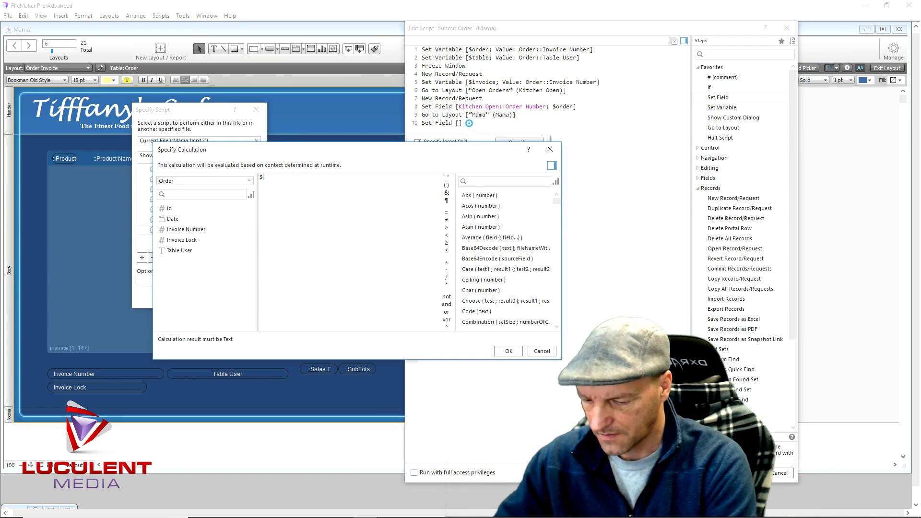
pyautogui.write('invoice')
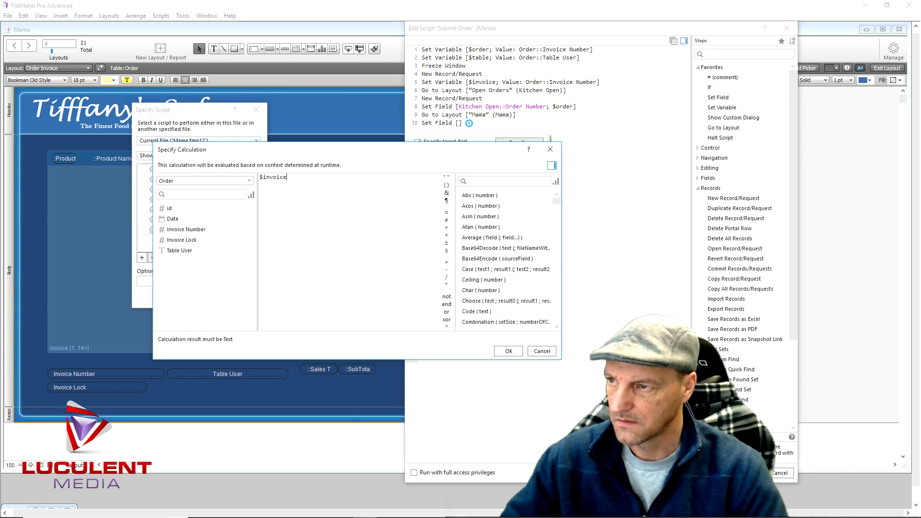
pyautogui.click(507, 351)
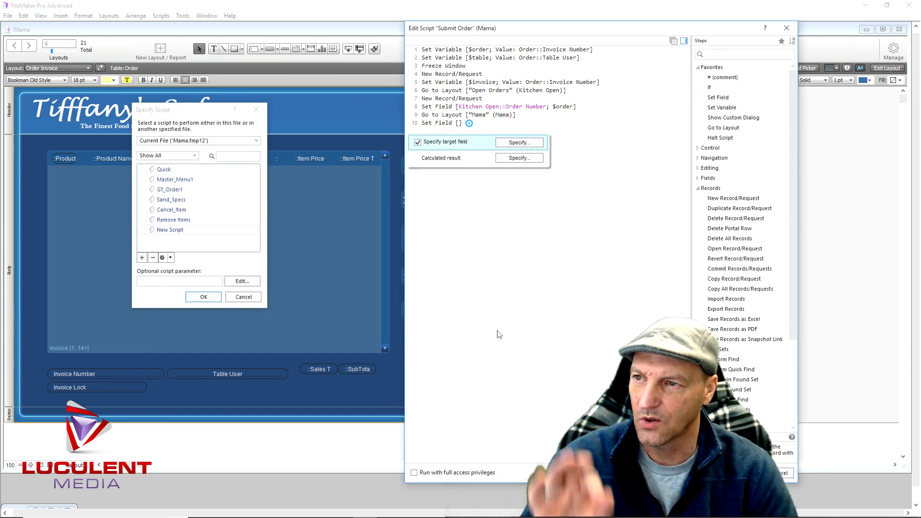
pyautogui.press('Return')
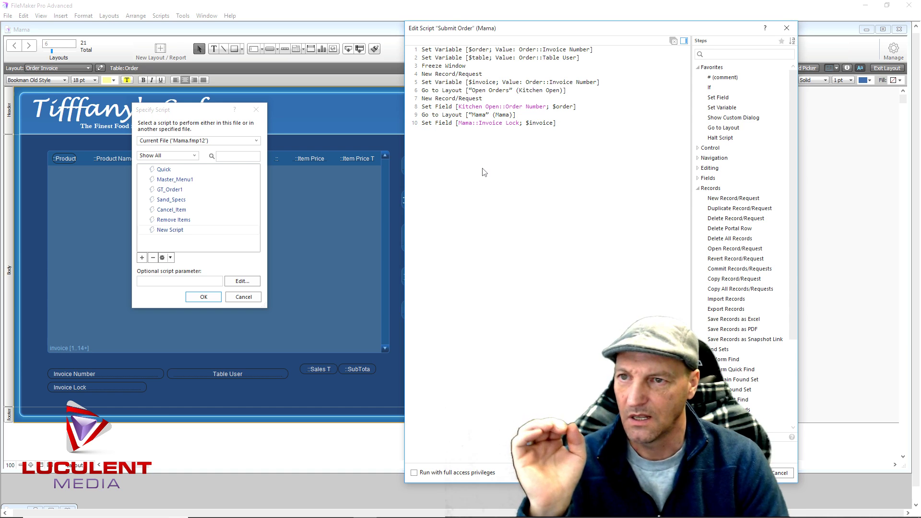
pyautogui.doubleClick(731, 139)
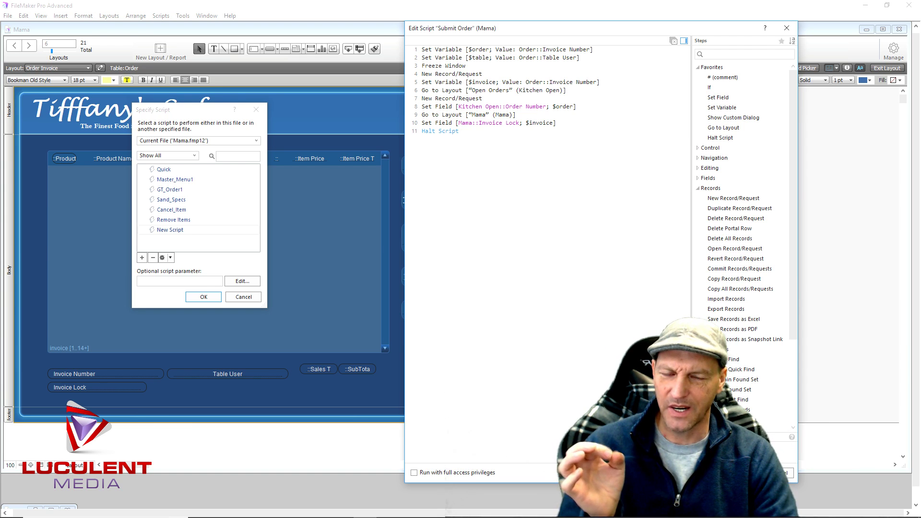
pyautogui.click(736, 473)
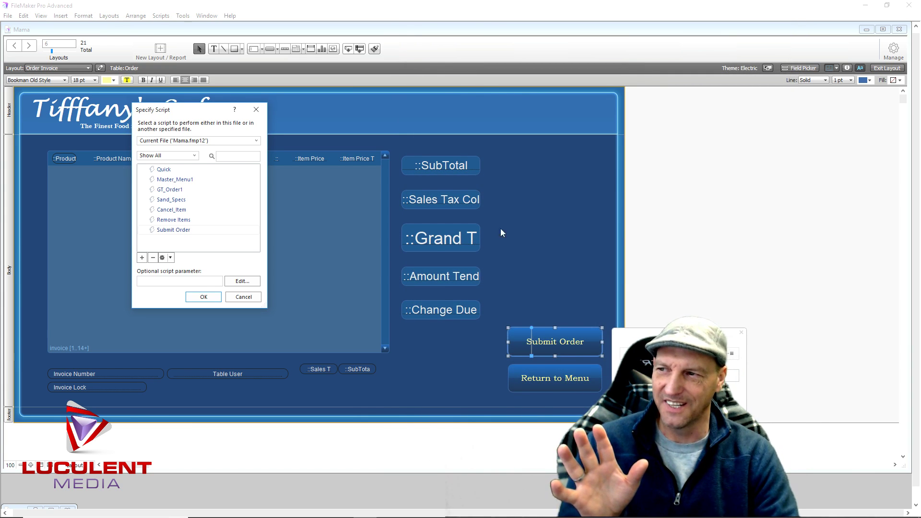
# Assign the Submit Order script to the button and switch to Browse mode
pyautogui.click(214, 297)
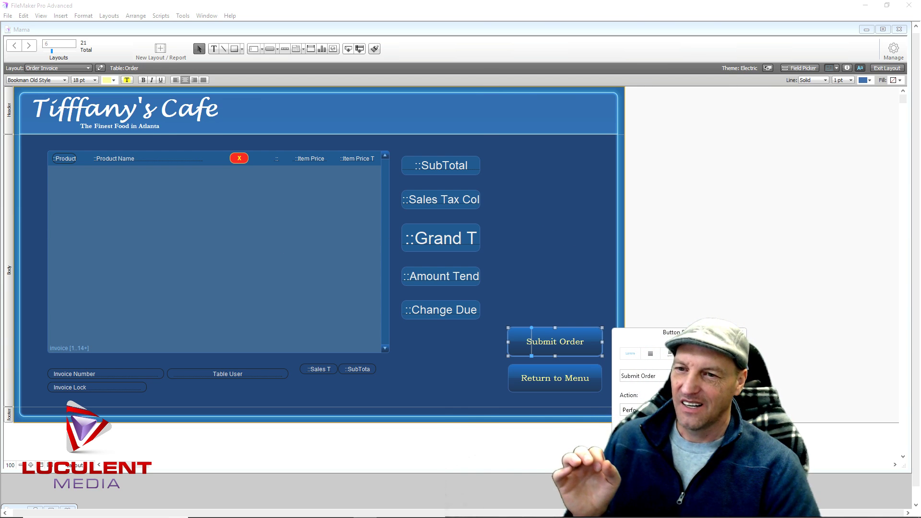
pyautogui.click(701, 317)
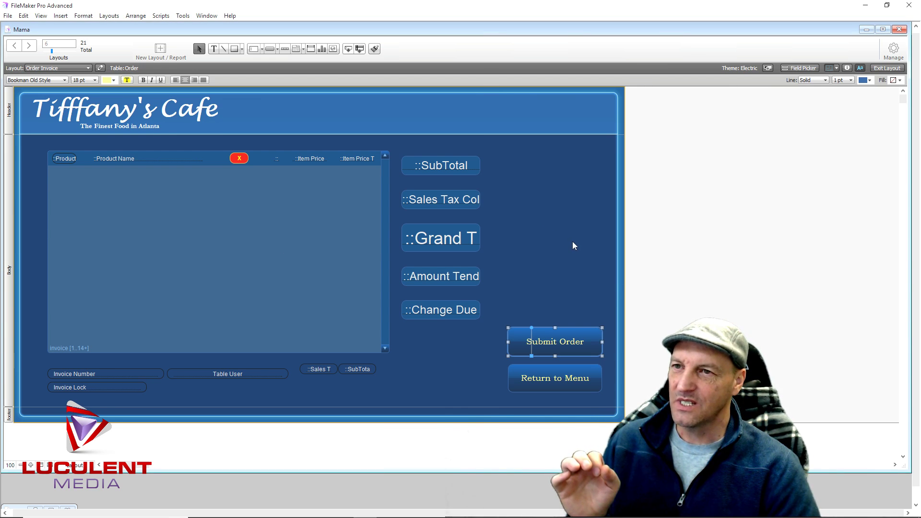
pyautogui.click(886, 68)
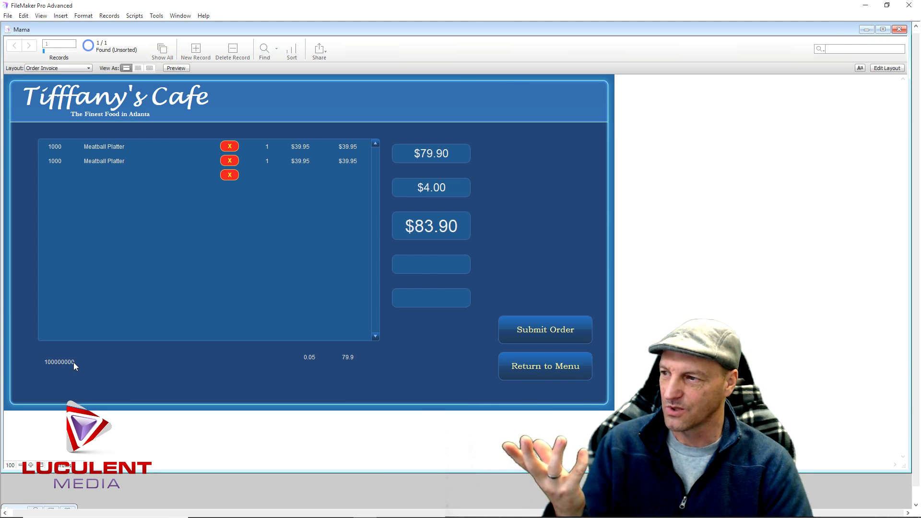
# Submit the Meatball Platter order, view the new empty invoice, and return to the menu
pyautogui.click(540, 331)
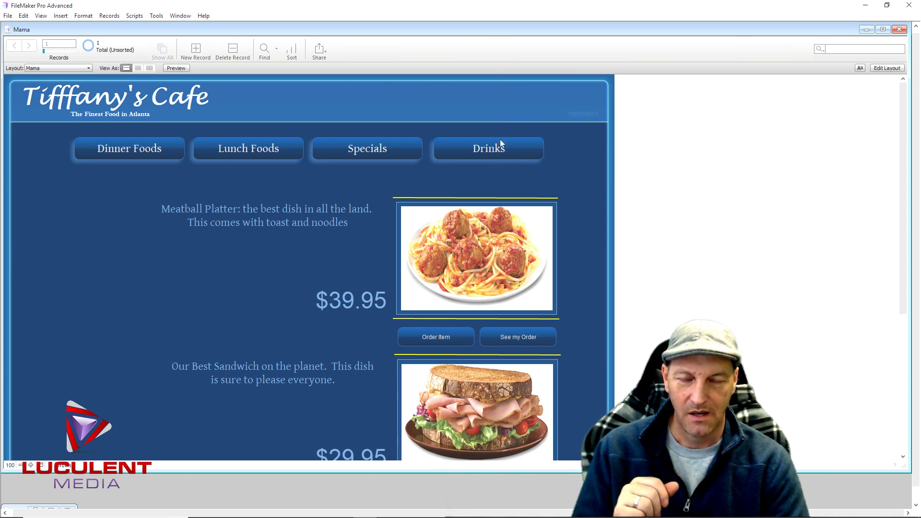
pyautogui.click(519, 338)
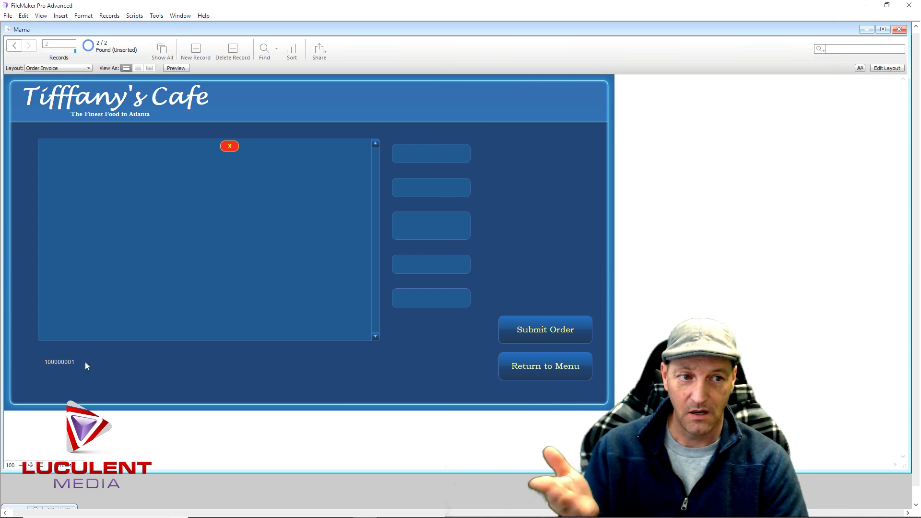
pyautogui.click(566, 368)
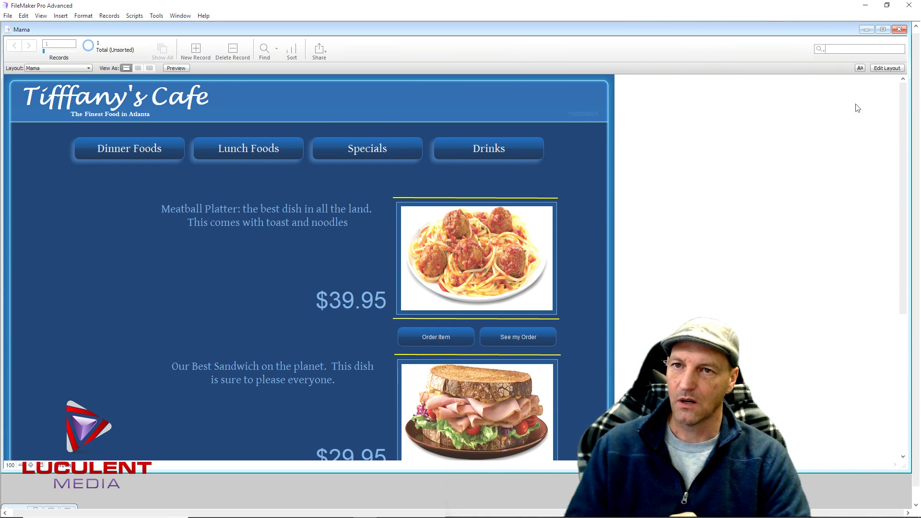
# Switch to the Open Orders layout and enter Layout mode
pyautogui.click(88, 68)
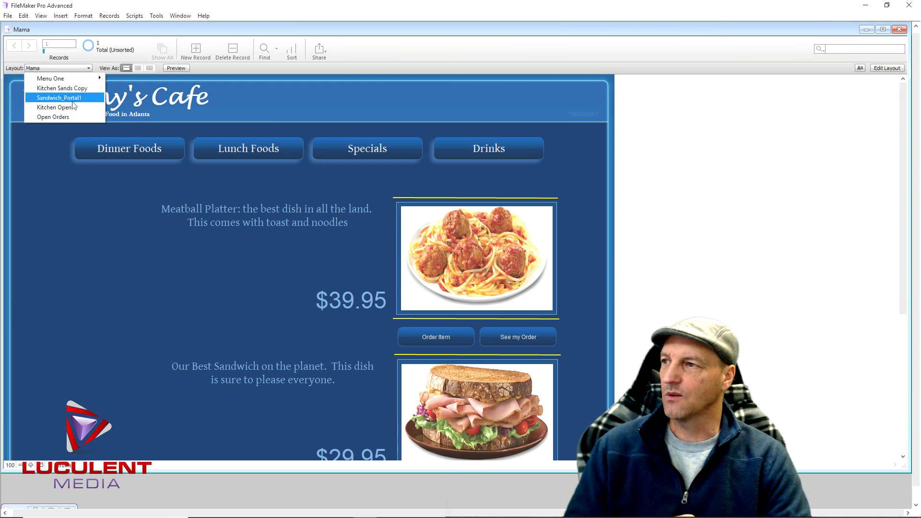
pyautogui.click(76, 117)
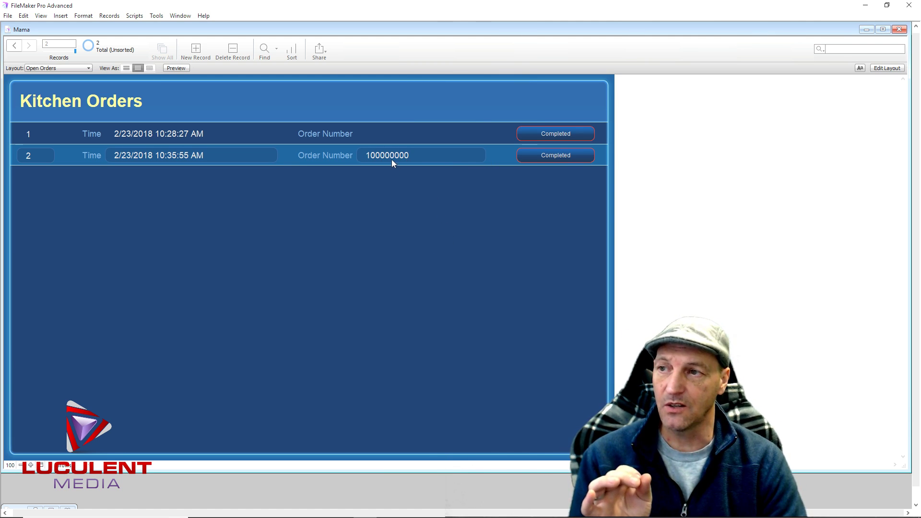
pyautogui.click(887, 68)
# Center-align the Order Number and time fields, keeping Order Number as the displayed field
pyautogui.click(433, 145)
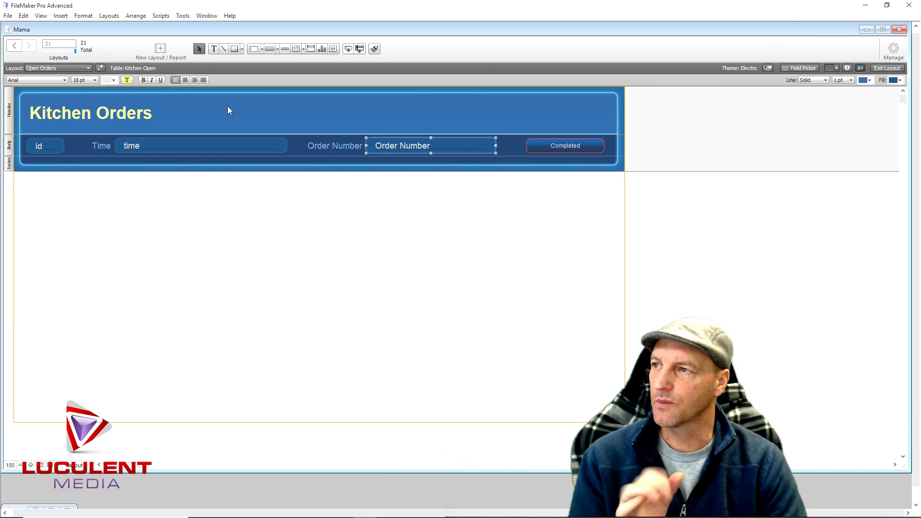
pyautogui.click(186, 80)
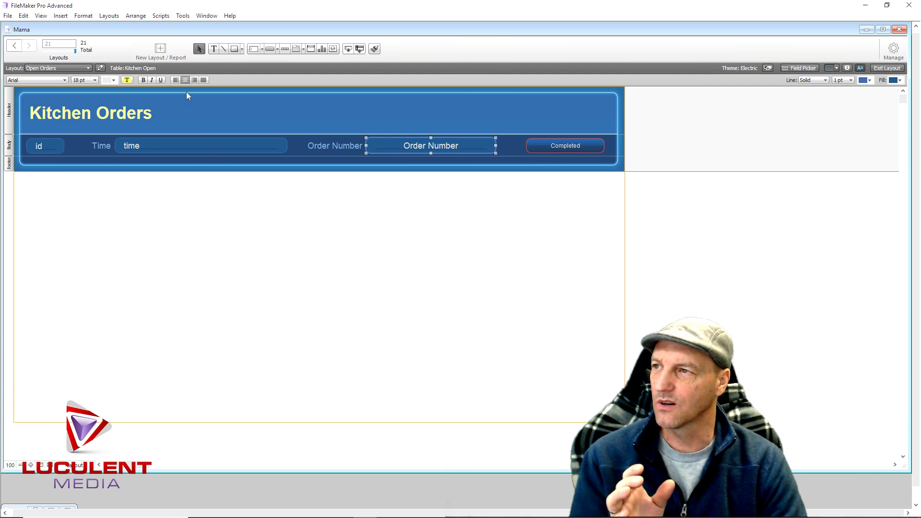
pyautogui.click(200, 147)
pyautogui.click(186, 79)
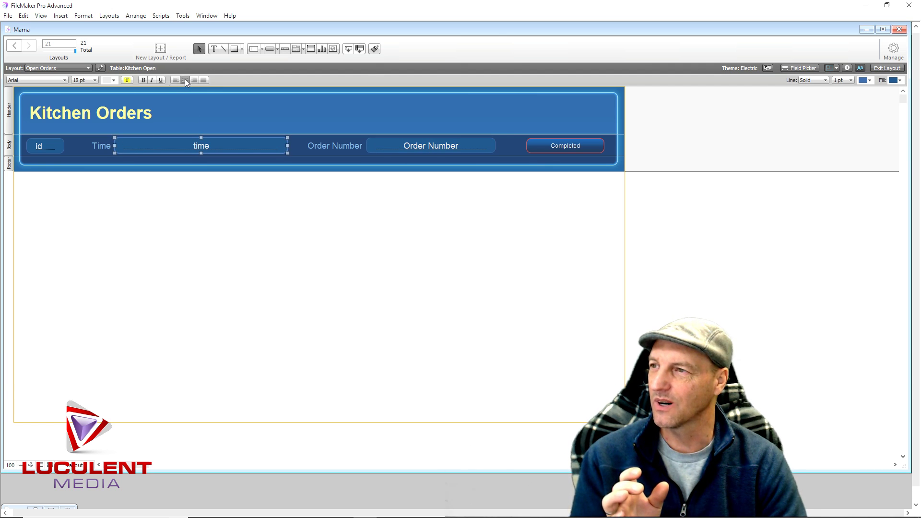
pyautogui.doubleClick(455, 149)
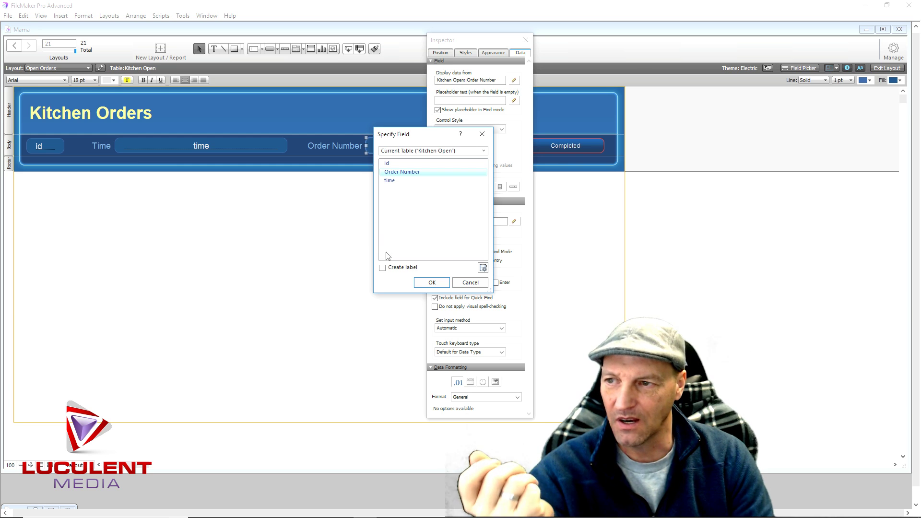
pyautogui.click(430, 282)
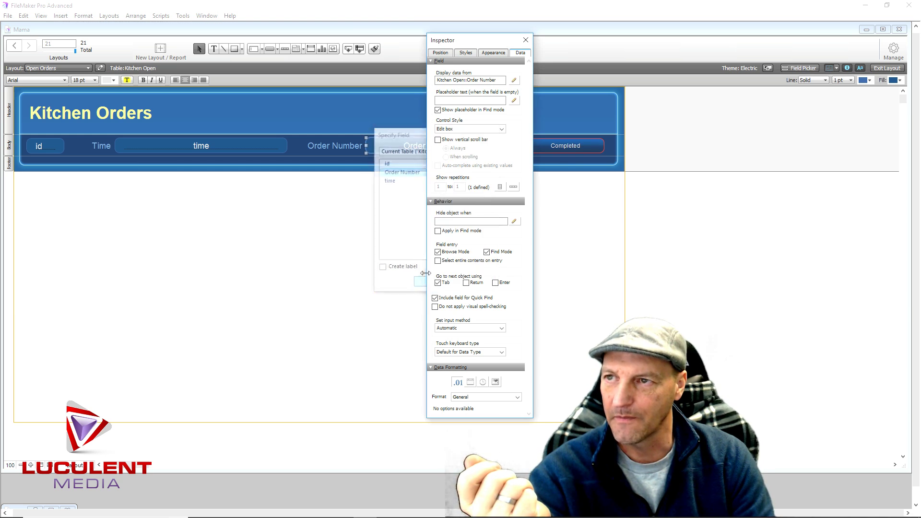
# Set the Order Number field's button action to Perform Script with a new script named Order Record
pyautogui.rightClick(439, 145)
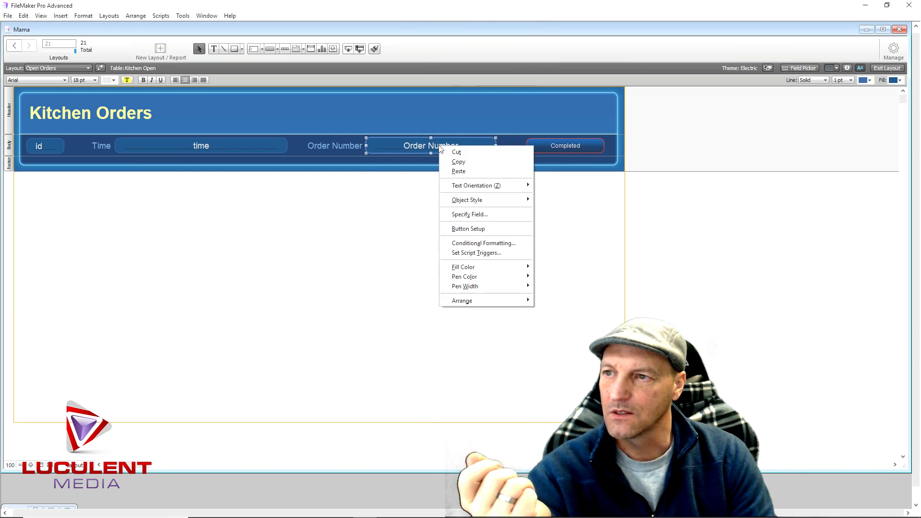
pyautogui.click(457, 230)
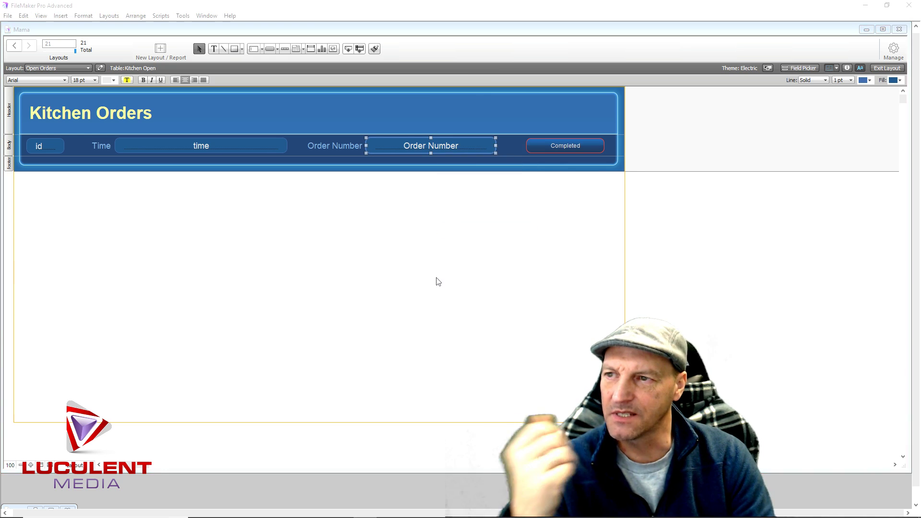
pyautogui.click(558, 201)
pyautogui.click(545, 232)
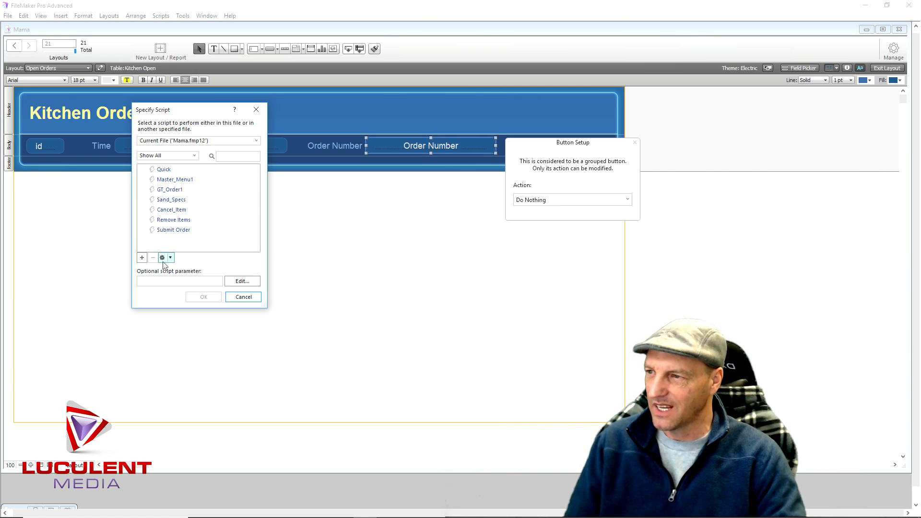
pyautogui.click(142, 259)
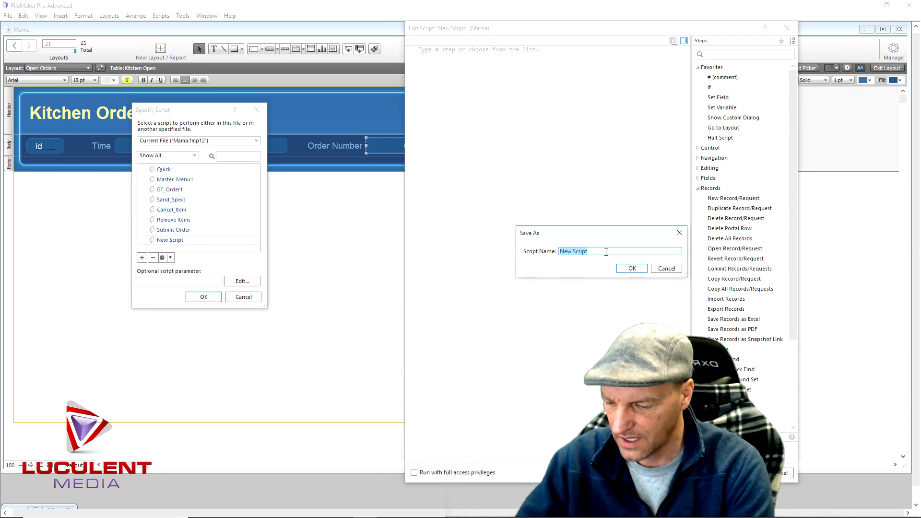
pyautogui.write('Order Record')
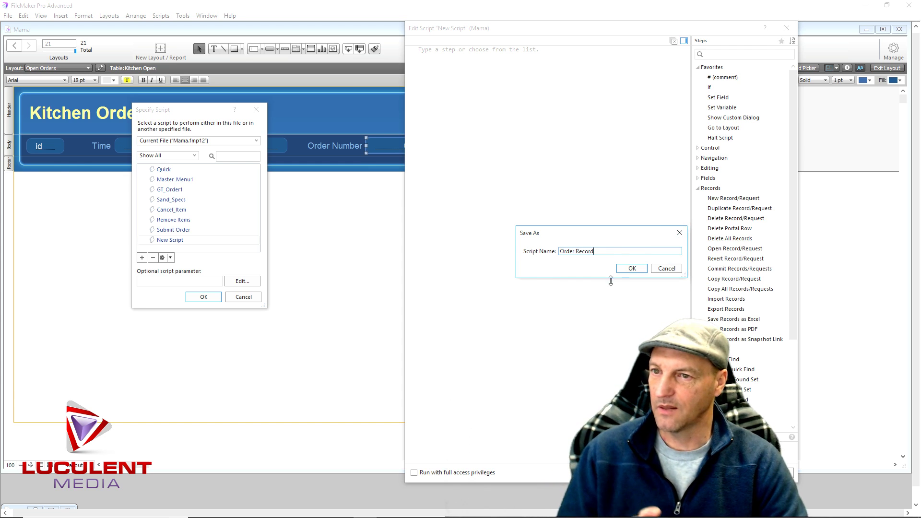
pyautogui.click(630, 269)
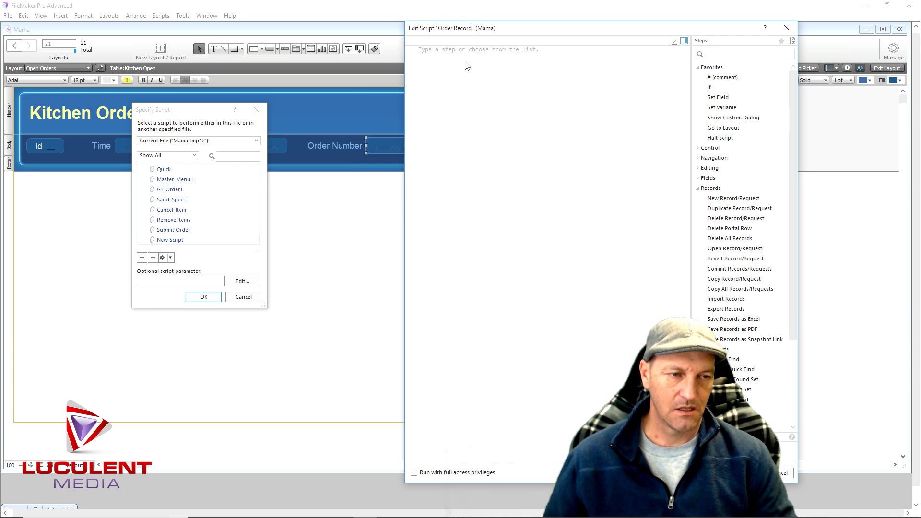
# Add a Set Variable step storing Kitchen Open::Order Number in $record
pyautogui.doubleClick(722, 107)
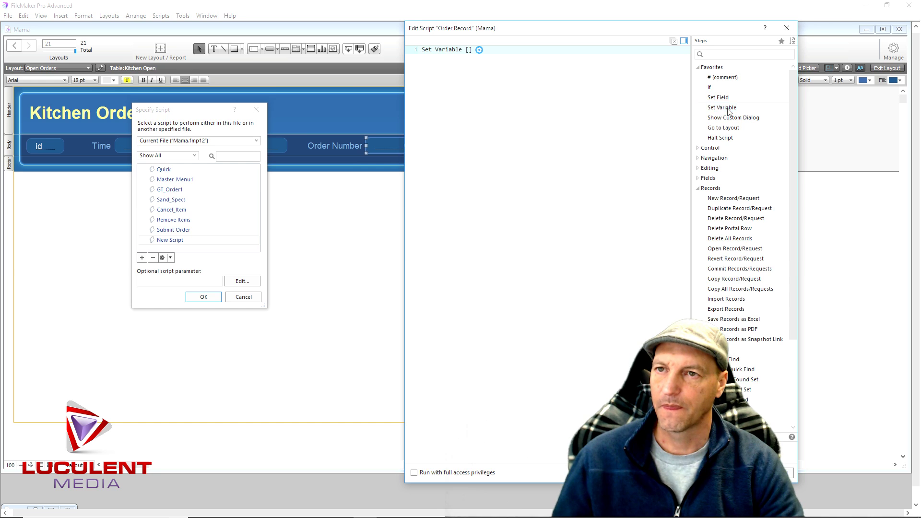
pyautogui.click(480, 51)
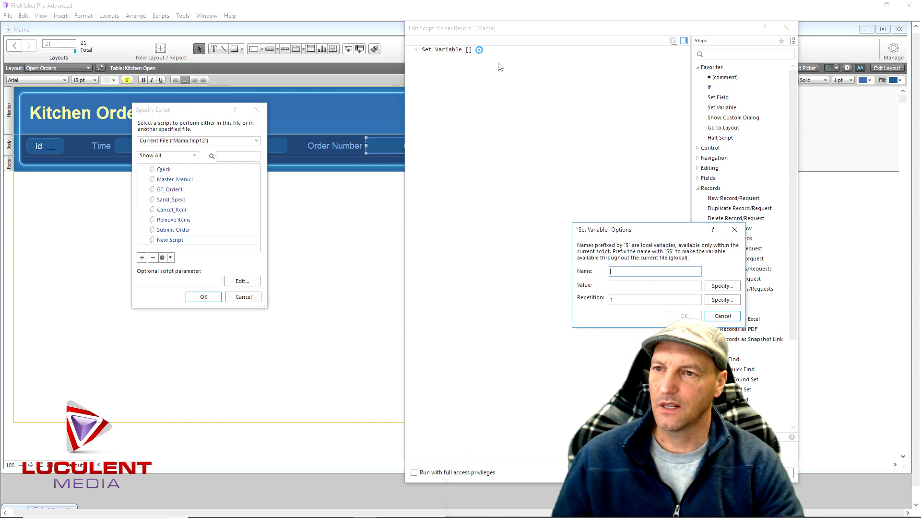
pyautogui.write('record')
pyautogui.click(722, 285)
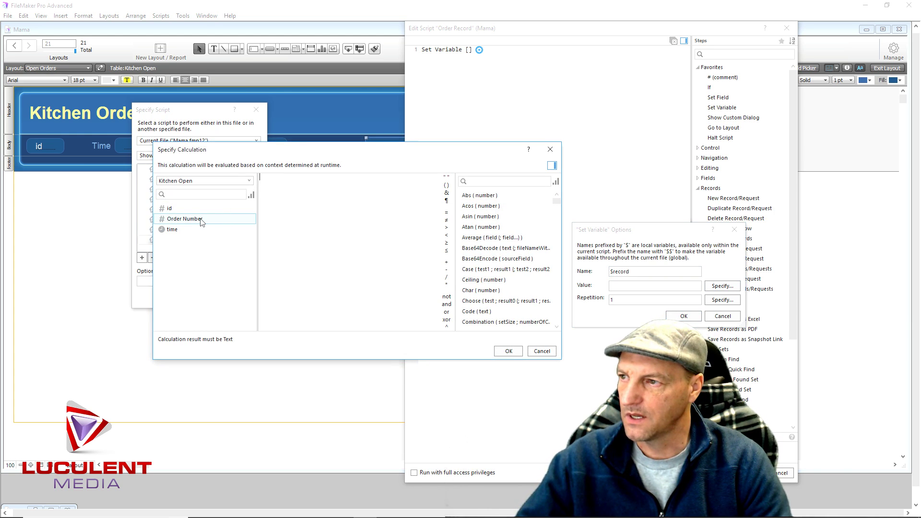
pyautogui.doubleClick(201, 220)
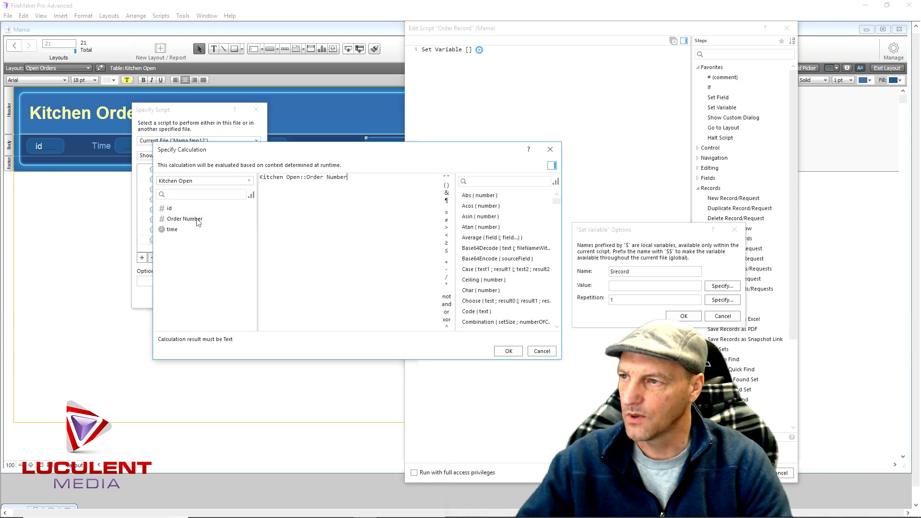
pyautogui.click(507, 351)
pyautogui.click(683, 316)
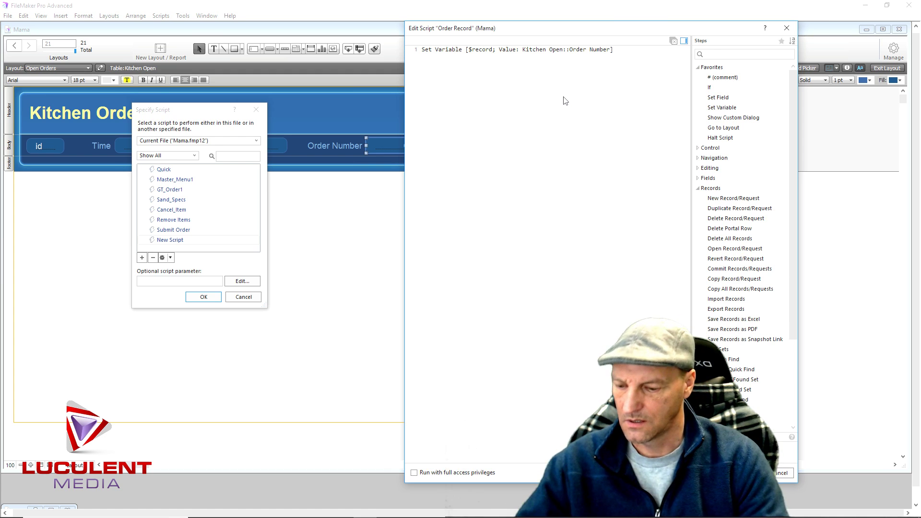
pyautogui.write('Op')
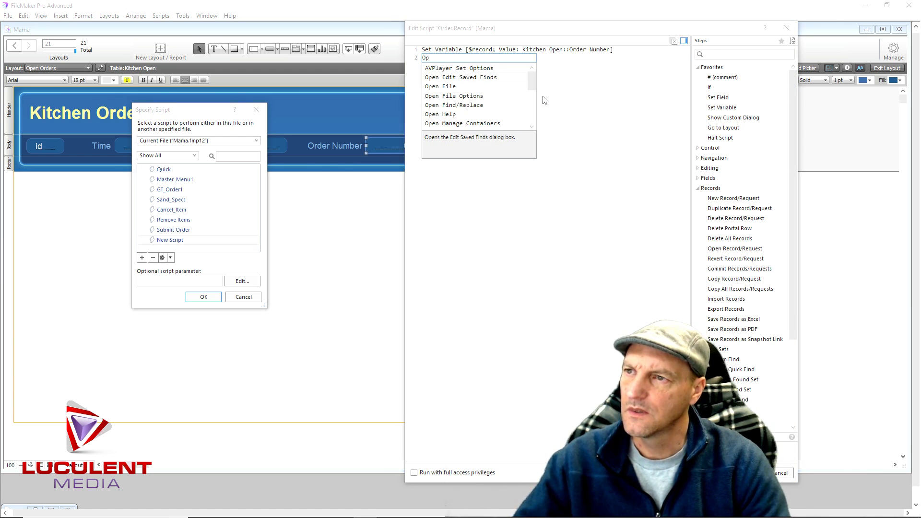
# Replace the partly typed second line with a New Window script step
pyautogui.moveTo(532, 89); pyautogui.dragTo(537, 124)
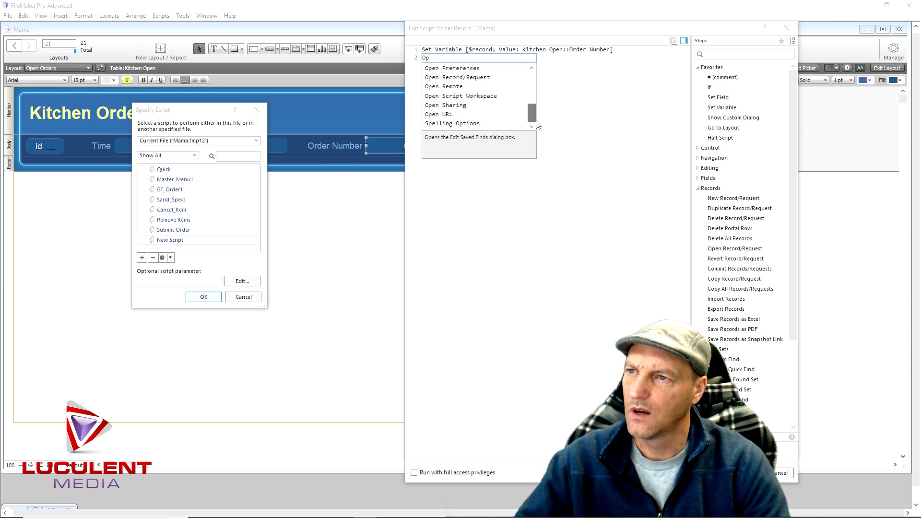
pyautogui.press('BackSpace')
pyautogui.press('BackSpace')
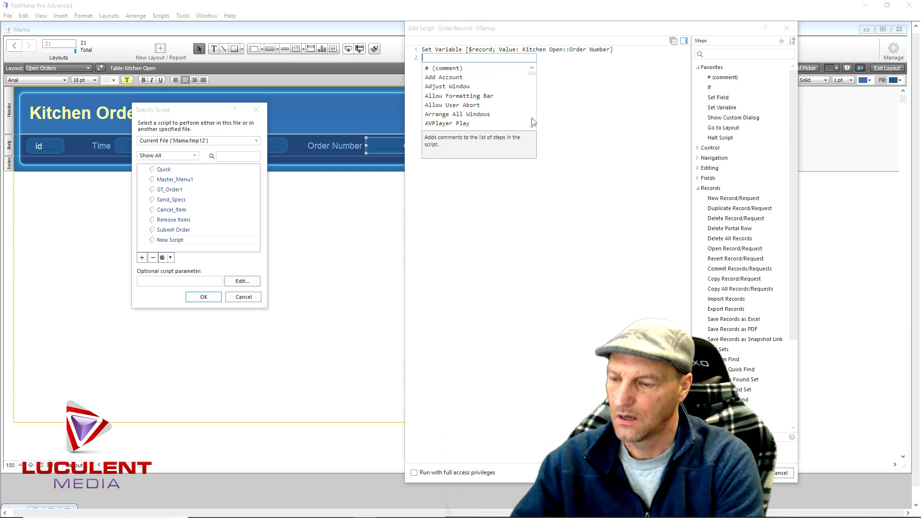
pyautogui.write('win')
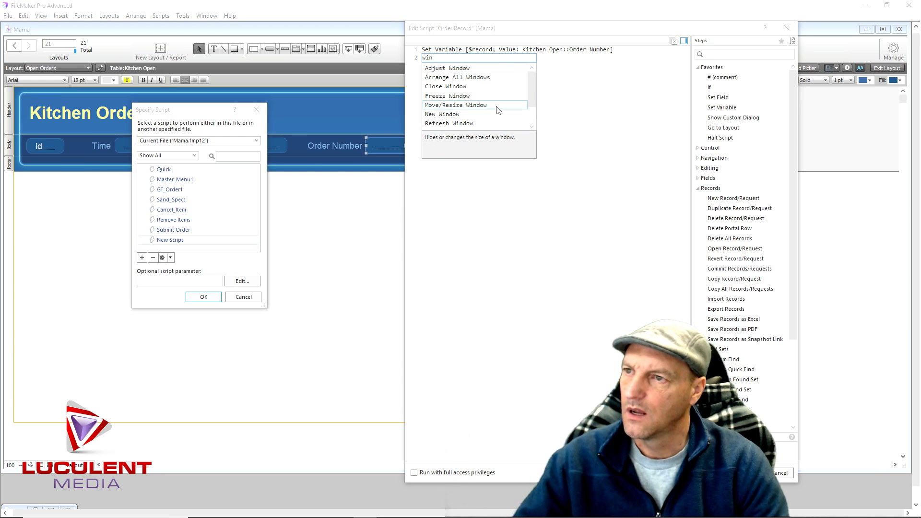
pyautogui.click(451, 115)
# Name the new window Orders and give it height 800 and width 800
pyautogui.click(523, 58)
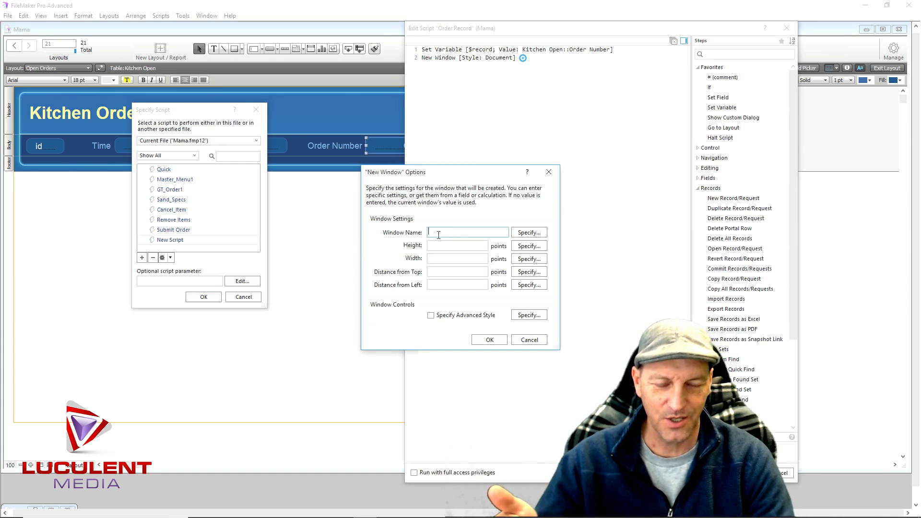
pyautogui.write('Orede')
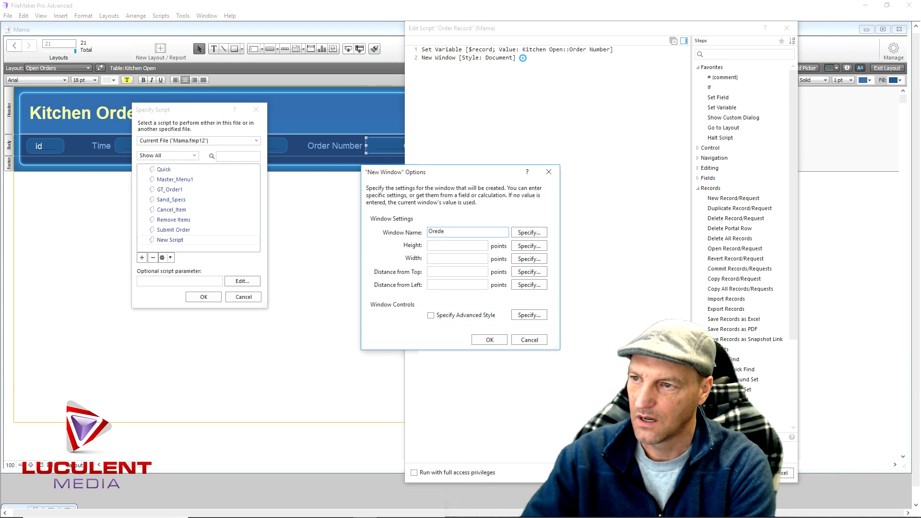
pyautogui.press('BackSpace')
pyautogui.press('BackSpace')
pyautogui.press('BackSpace')
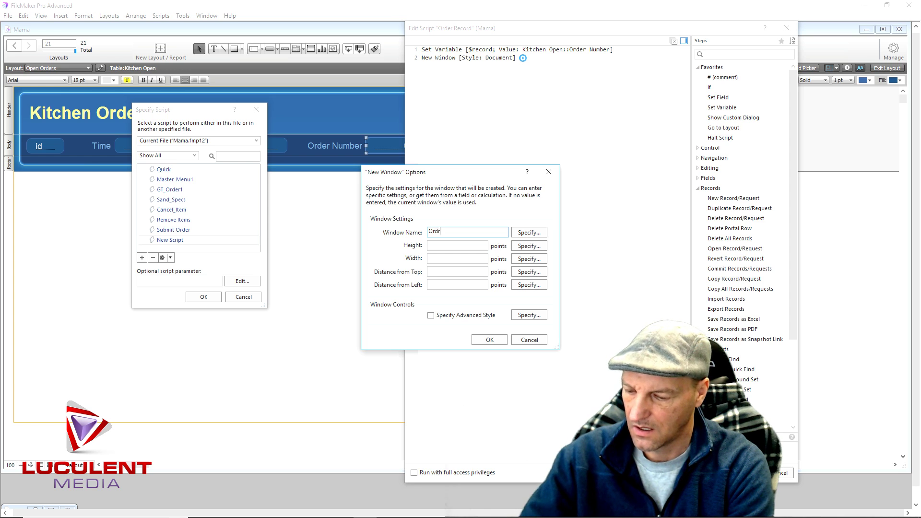
pyautogui.write('ders')
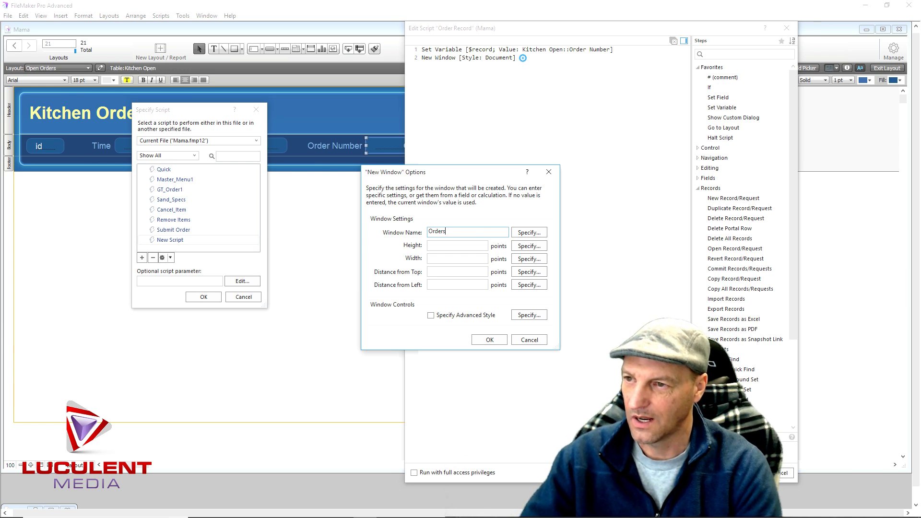
pyautogui.click(443, 246)
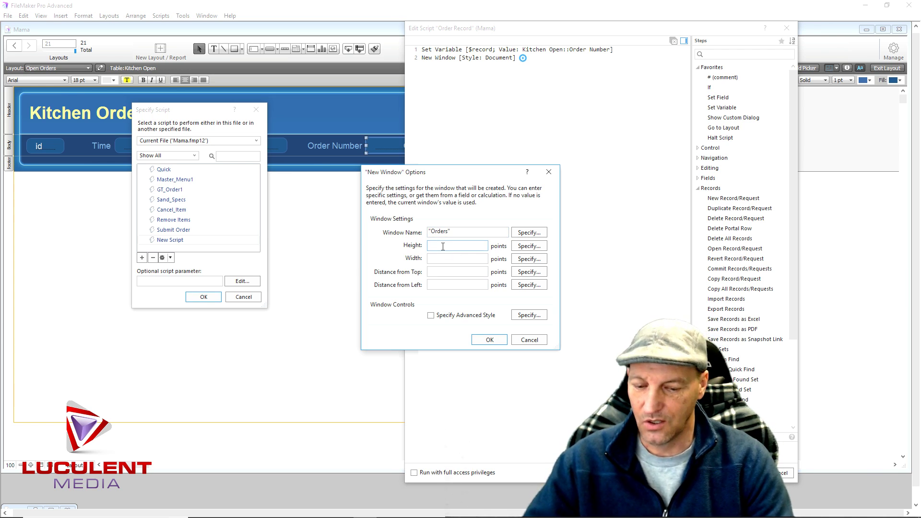
pyautogui.write('800')
pyautogui.click(445, 258)
pyautogui.write('800')
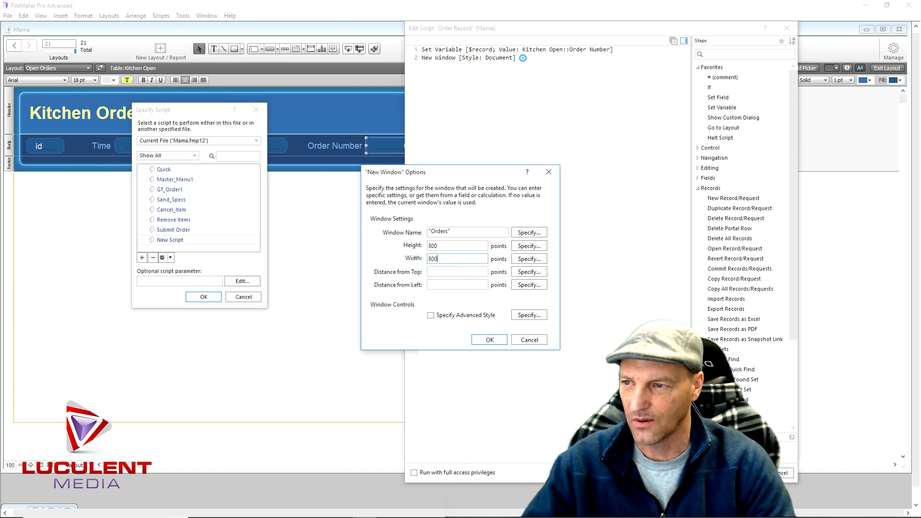
pyautogui.click(489, 339)
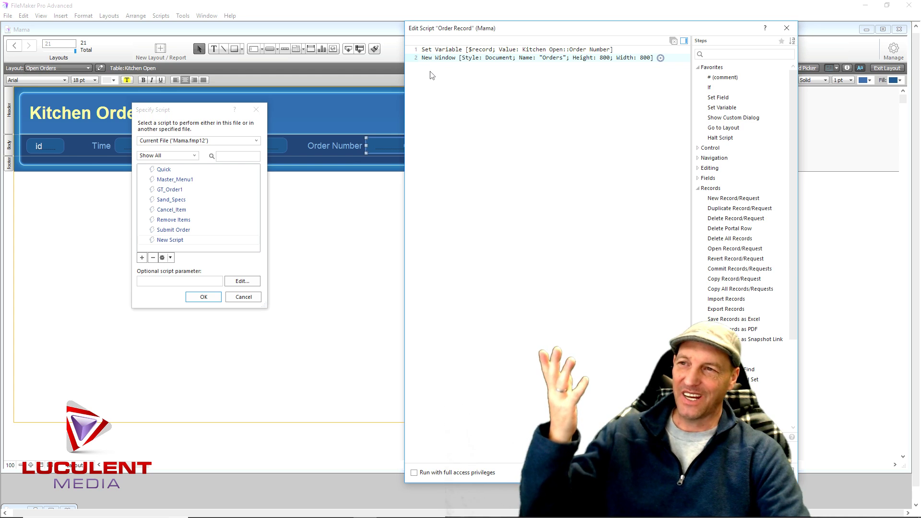
# Add an Enter Find Mode step with Pause turned off
pyautogui.click(433, 73)
pyautogui.write('En ter')
pyautogui.press('BackSpace')
pyautogui.press('BackSpace')
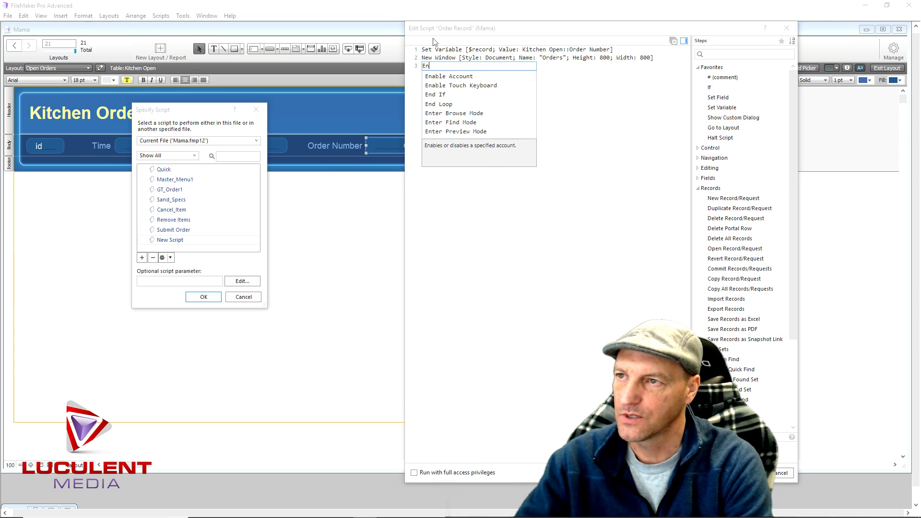
pyautogui.click(435, 123)
pyautogui.click(506, 66)
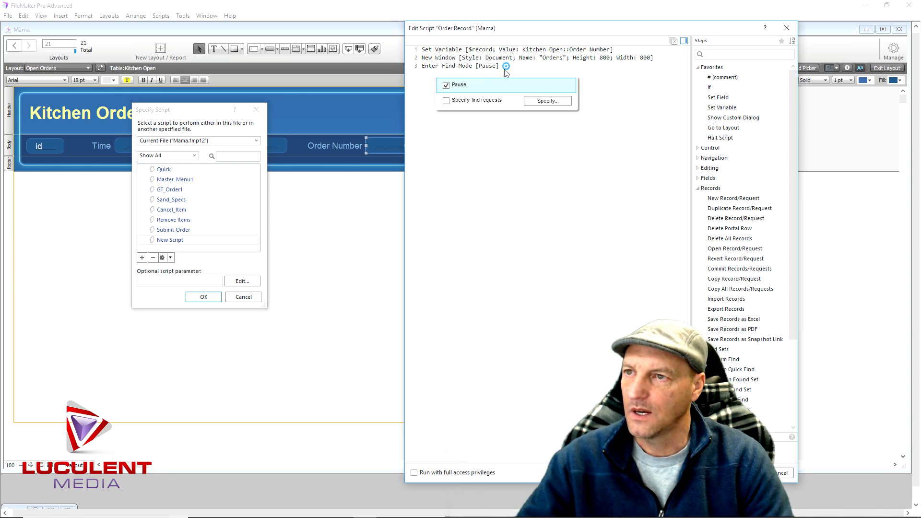
pyautogui.click(448, 86)
pyautogui.click(512, 185)
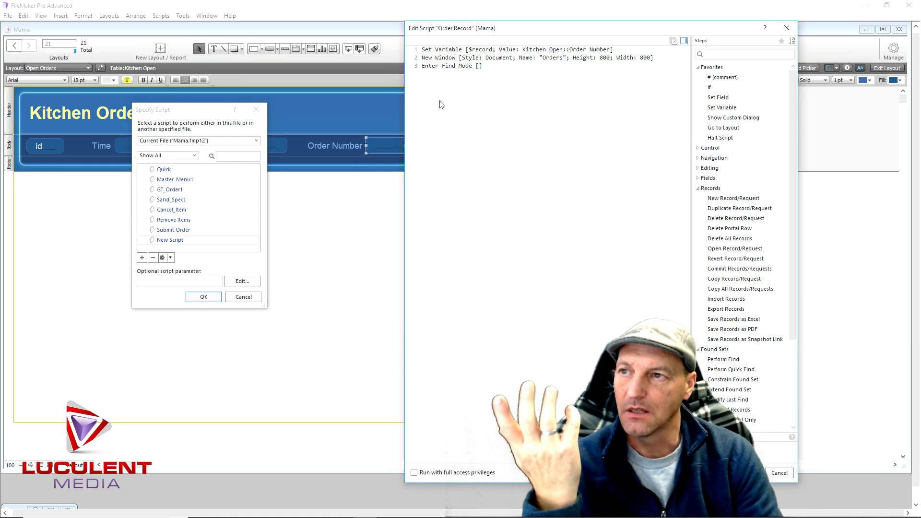
# Insert a Go to Layout step targeting Order Invoice above Enter Find Mode
pyautogui.doubleClick(713, 129)
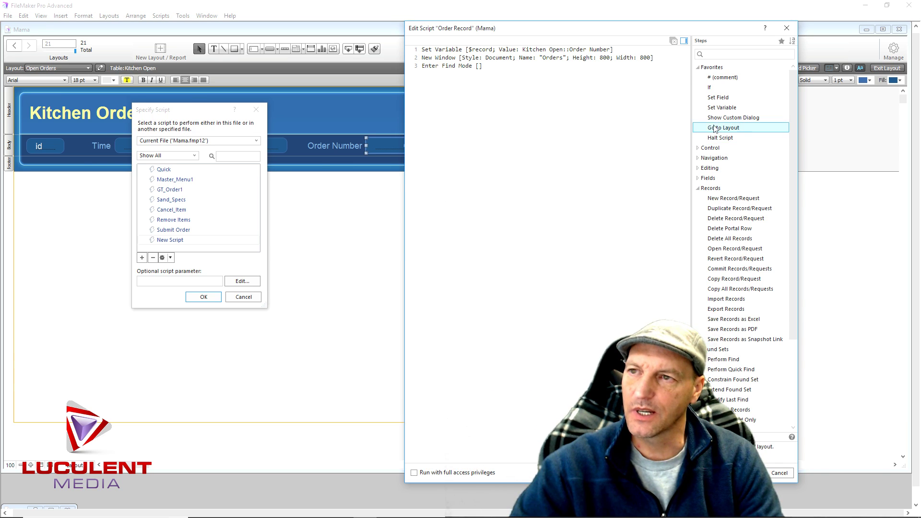
pyautogui.moveTo(433, 76); pyautogui.dragTo(434, 67)
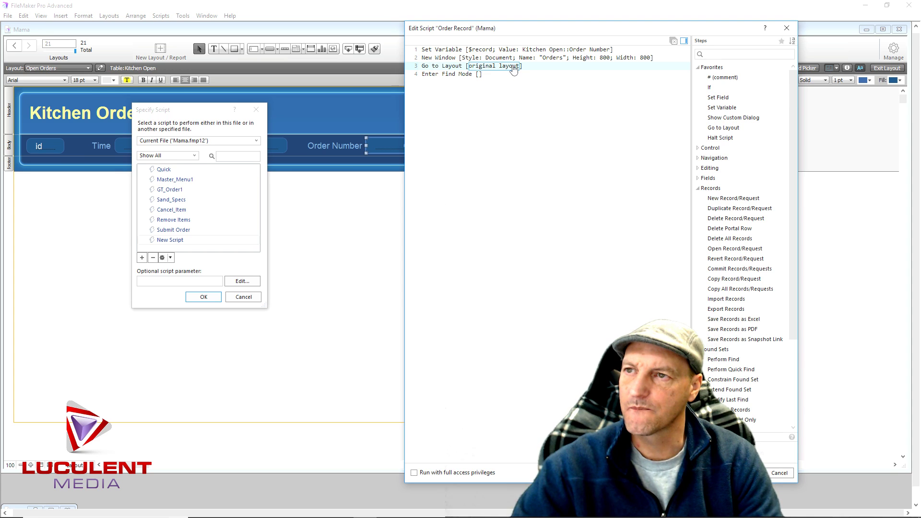
pyautogui.click(513, 69)
pyautogui.click(487, 83)
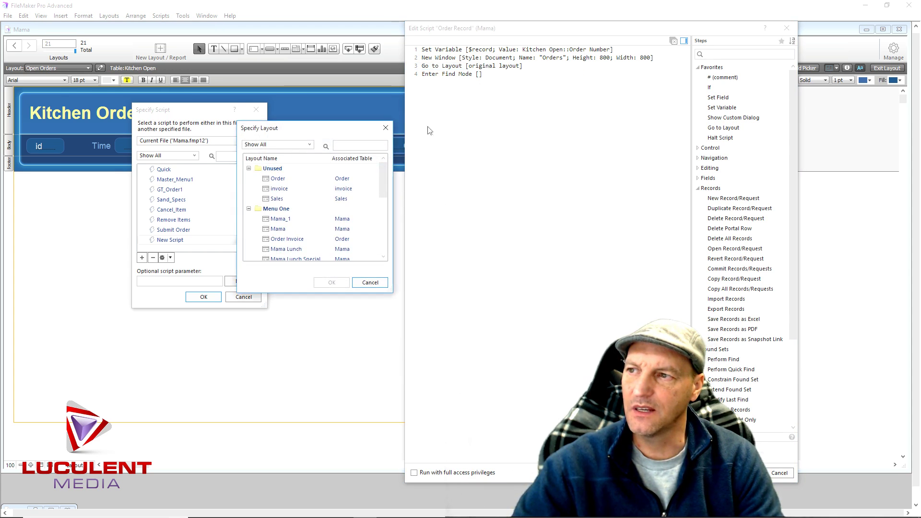
pyautogui.scroll(-2, 294, 201)
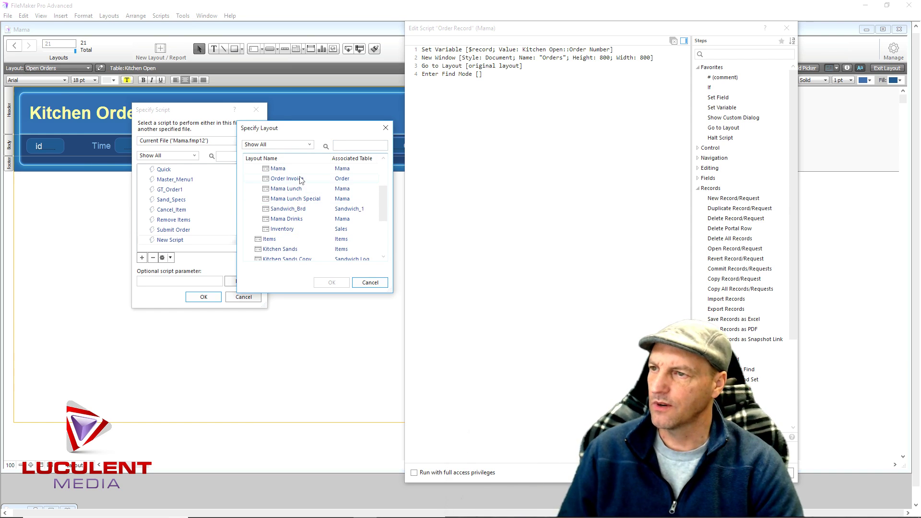
pyautogui.click(287, 179)
pyautogui.press('Return')
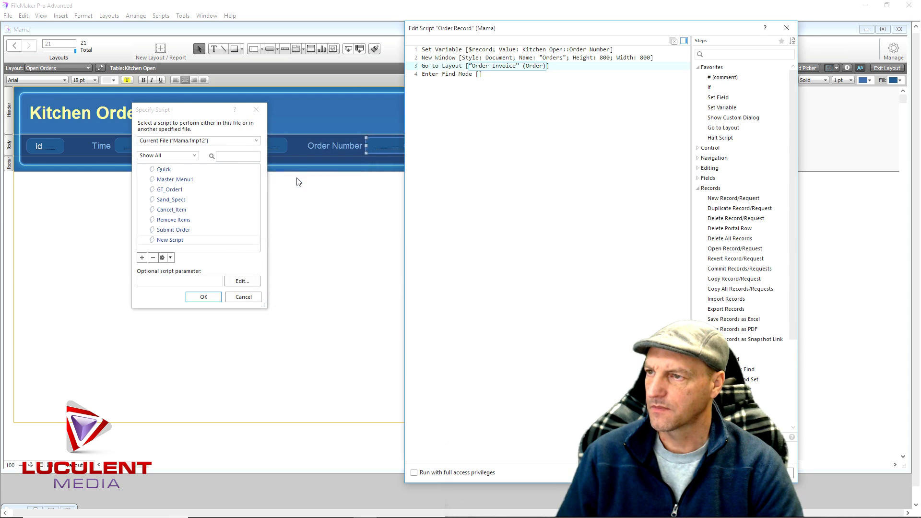
pyautogui.click(484, 94)
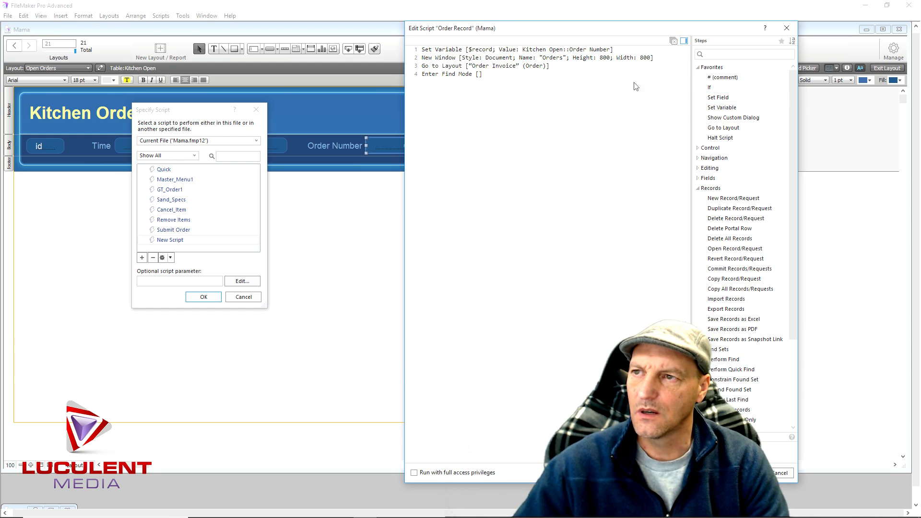
# Add a Set Field step that sets Order::Invoice Number to $record
pyautogui.doubleClick(719, 98)
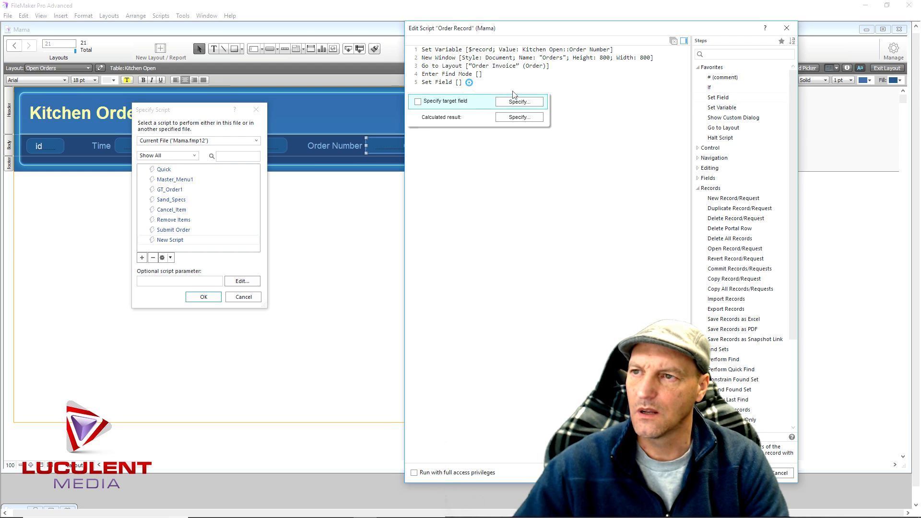
pyautogui.click(533, 103)
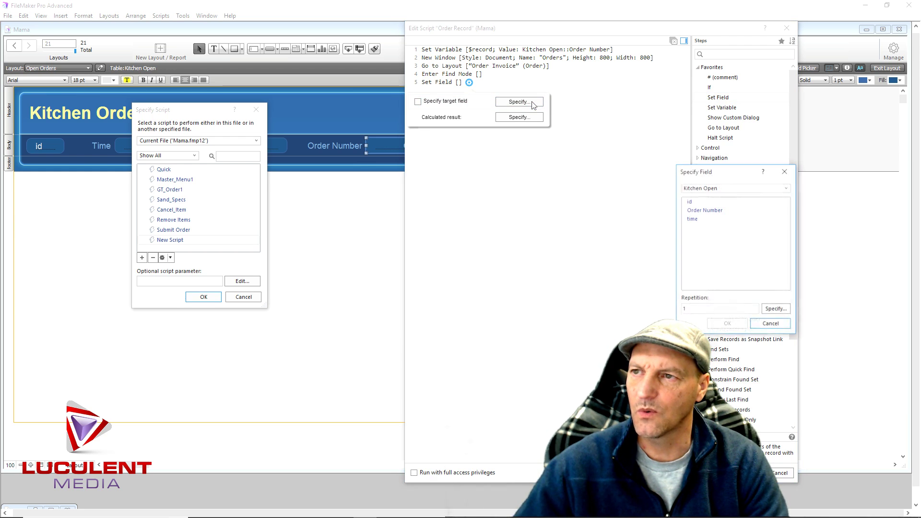
pyautogui.click(723, 189)
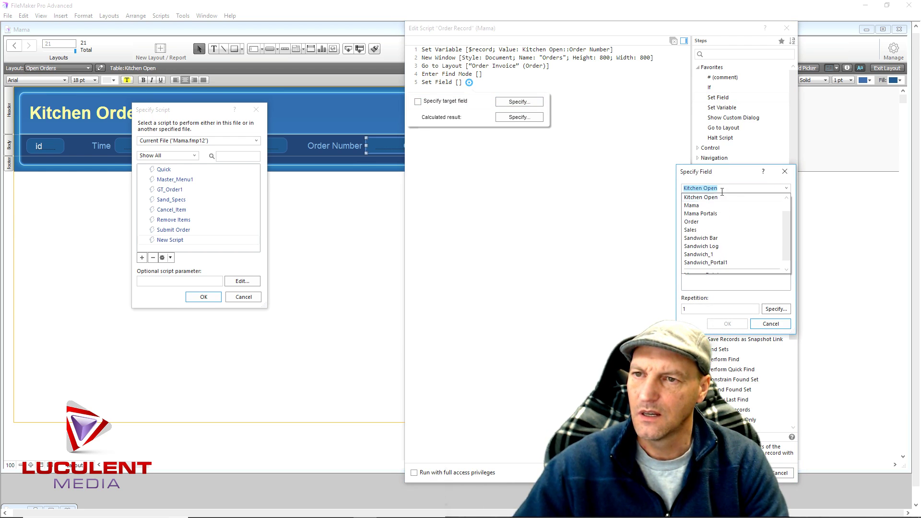
pyautogui.scroll(1, 715, 228)
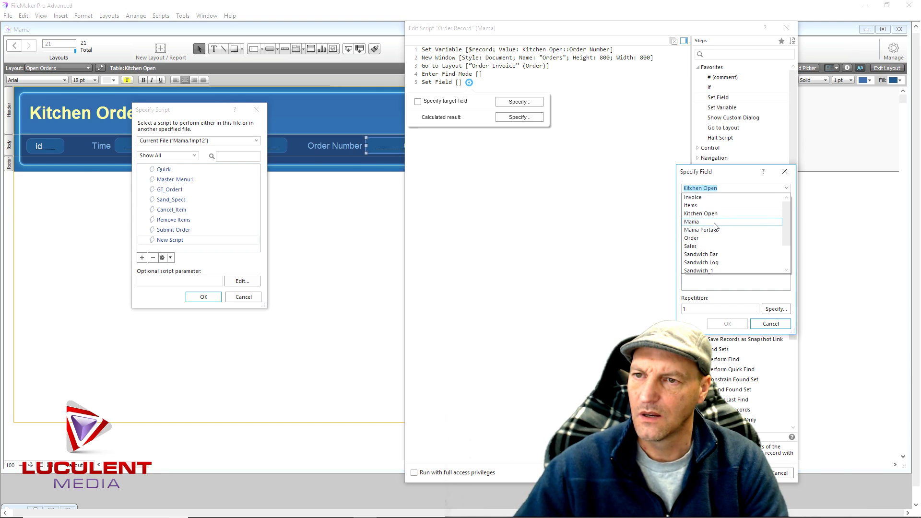
pyautogui.click(709, 197)
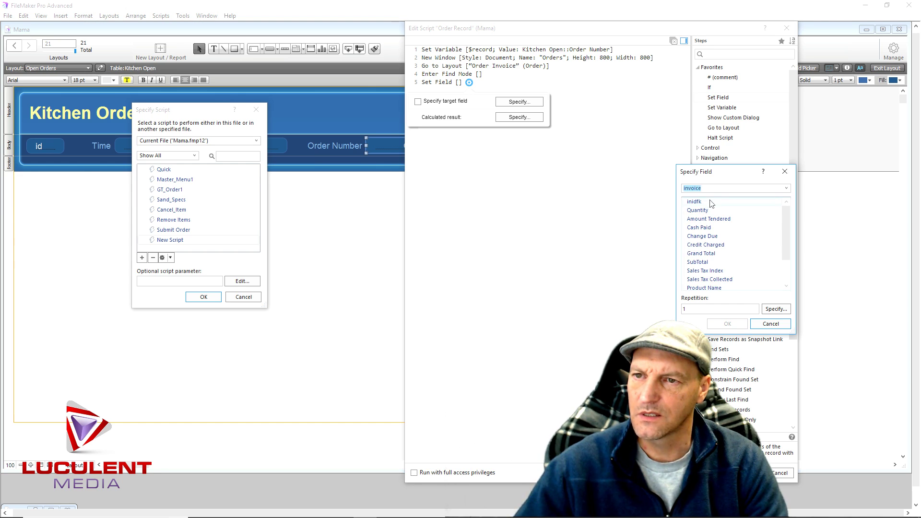
pyautogui.click(722, 188)
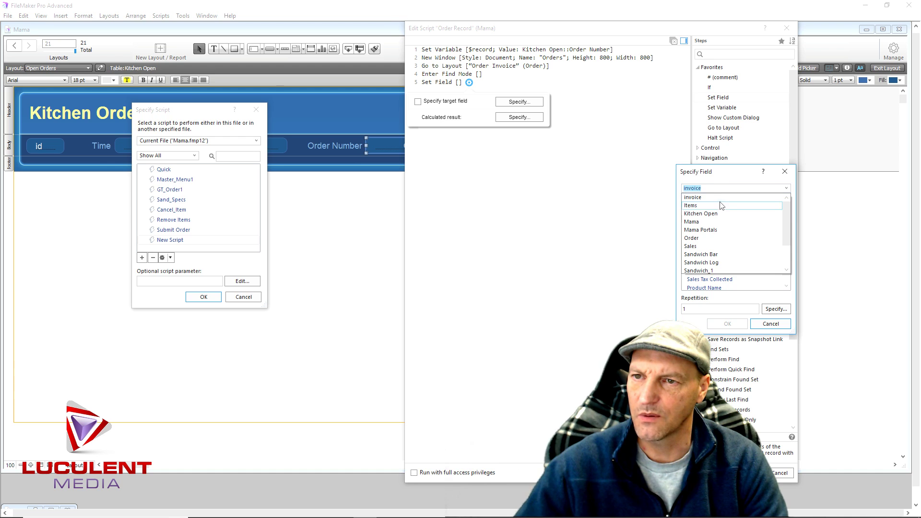
pyautogui.click(706, 240)
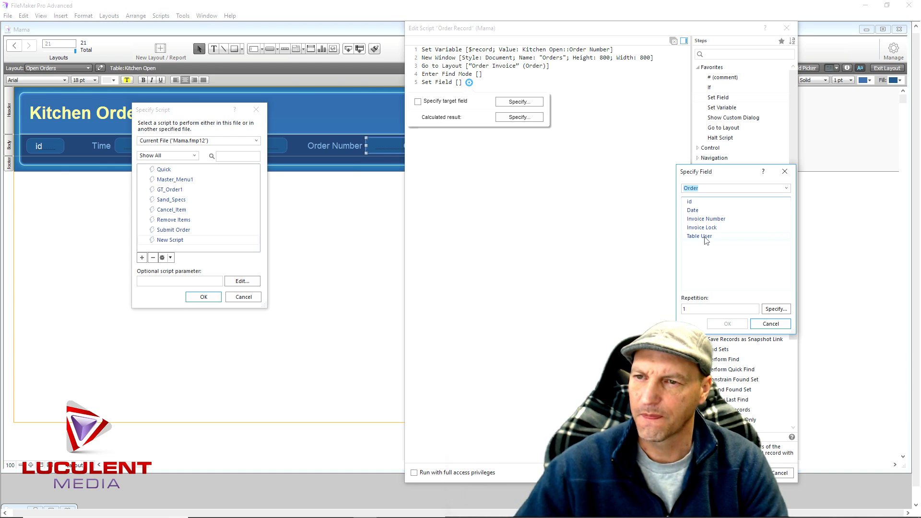
pyautogui.doubleClick(724, 222)
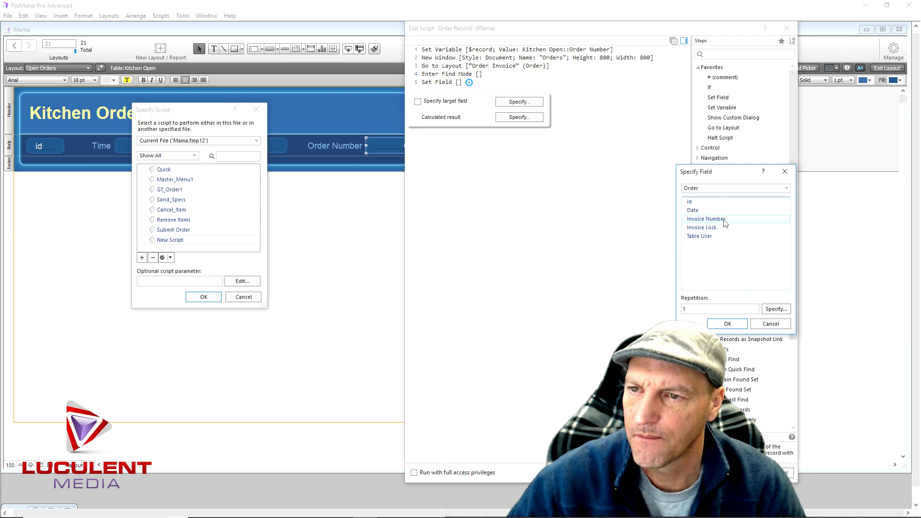
pyautogui.click(519, 117)
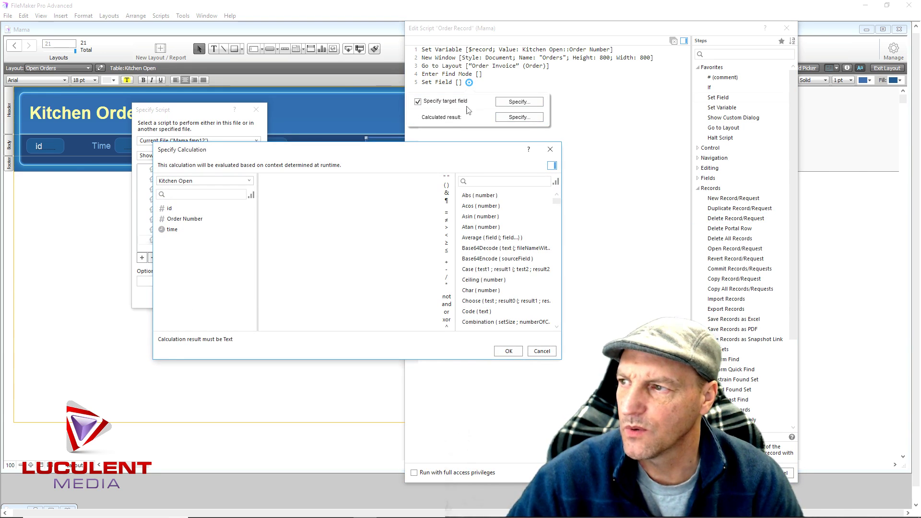
pyautogui.write('$record')
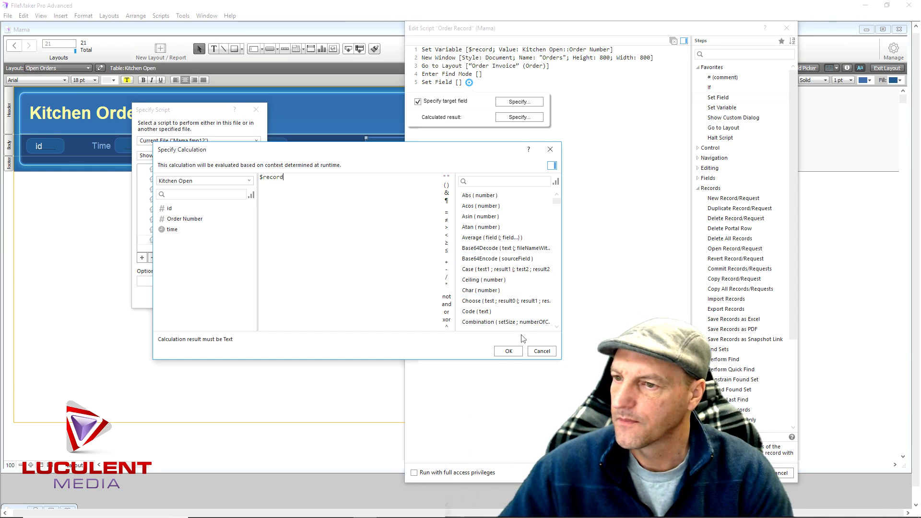
pyautogui.click(507, 352)
pyautogui.click(486, 244)
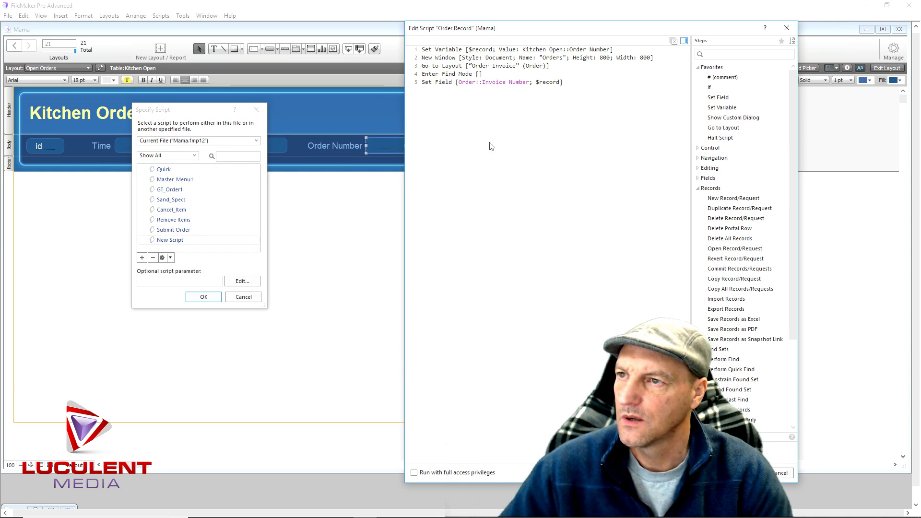
# Append Perform Find and Halt Script steps to the script
pyautogui.click(488, 142)
pyautogui.write('Perform')
pyautogui.press('BackSpace')
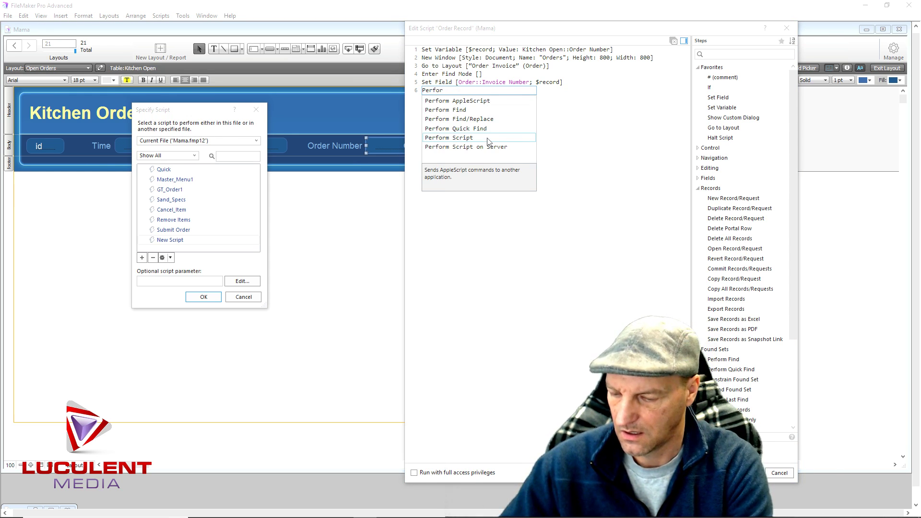
pyautogui.click(442, 112)
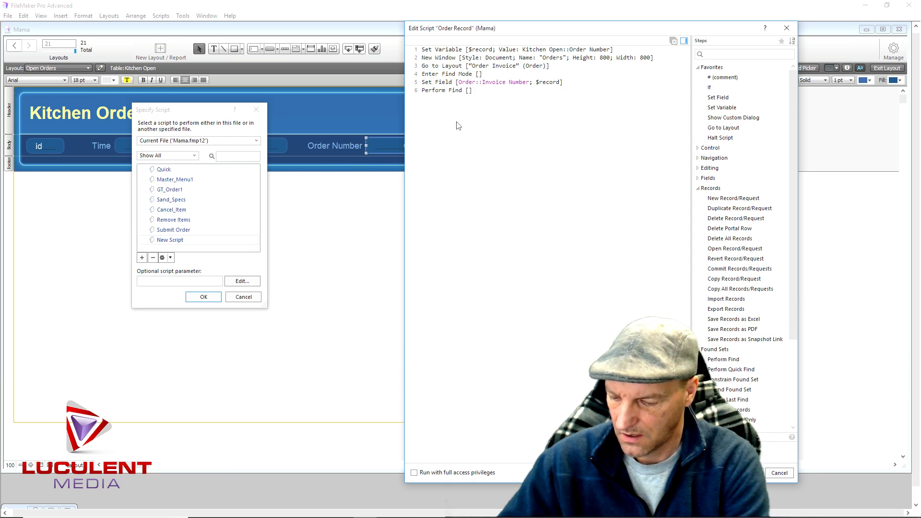
pyautogui.write('Halt')
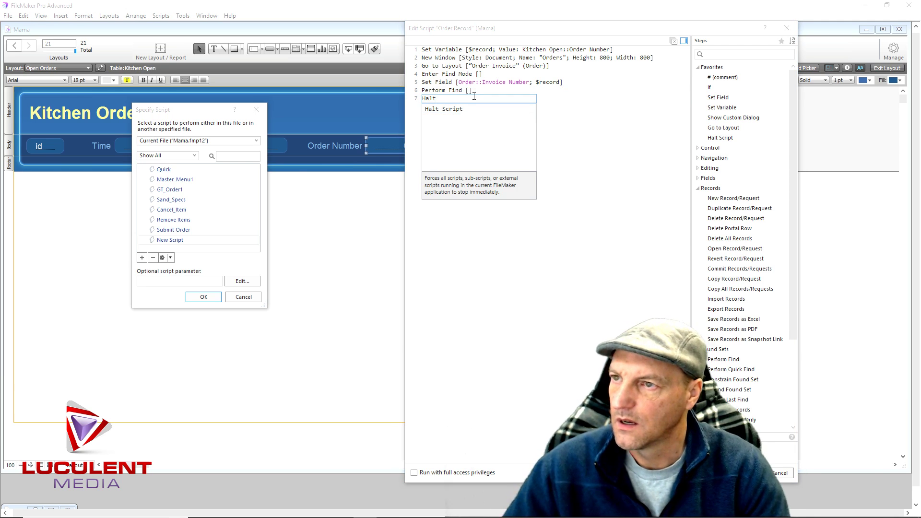
pyautogui.click(450, 110)
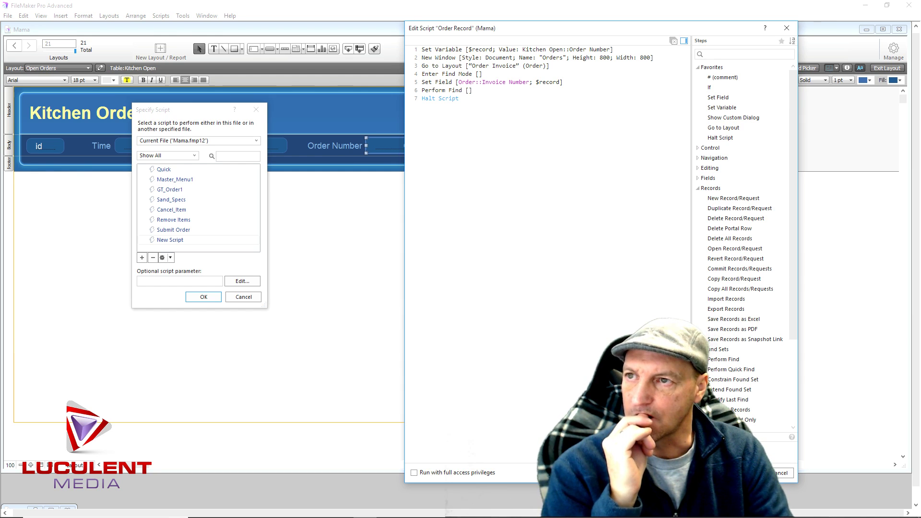
# Save the Order Record script and assign it as the Order Number button's action
pyautogui.click(736, 473)
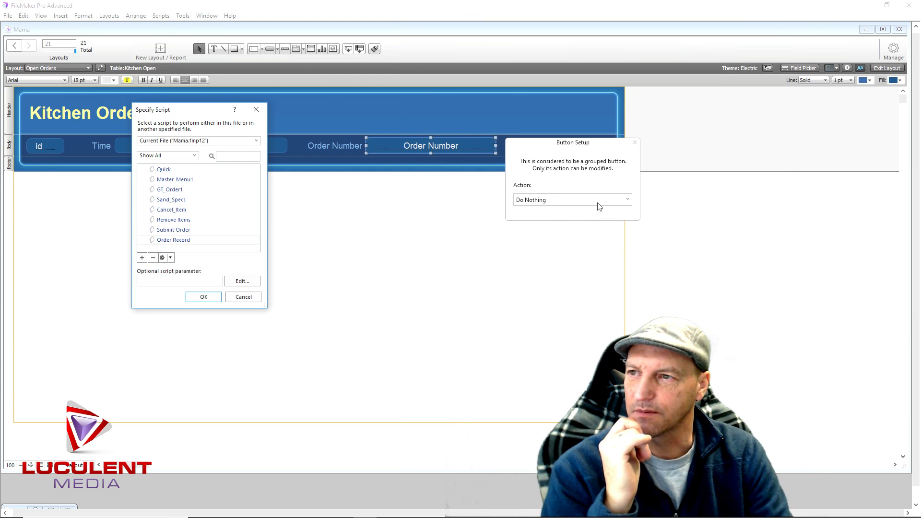
pyautogui.click(204, 297)
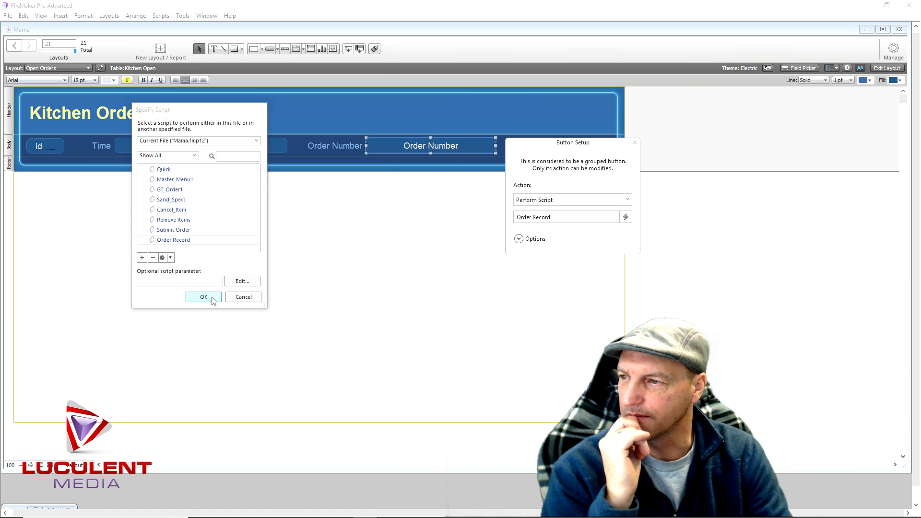
pyautogui.click(536, 239)
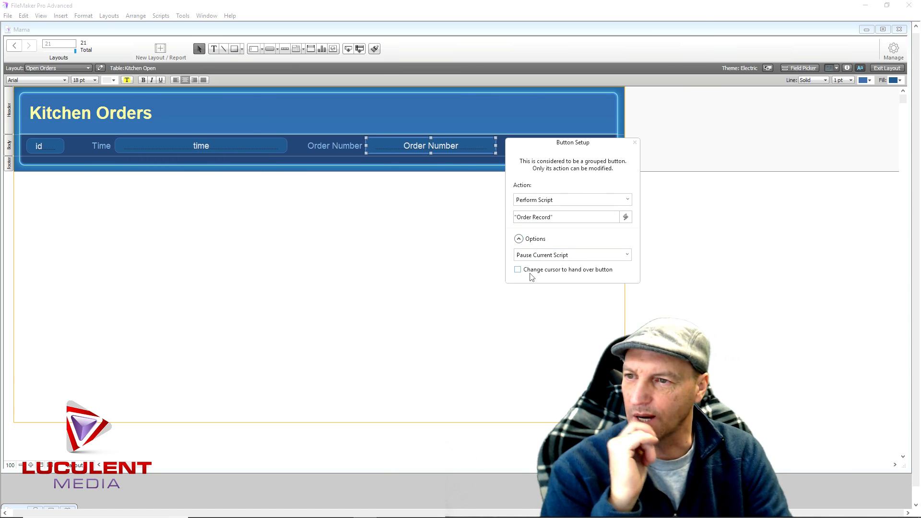
pyautogui.click(634, 142)
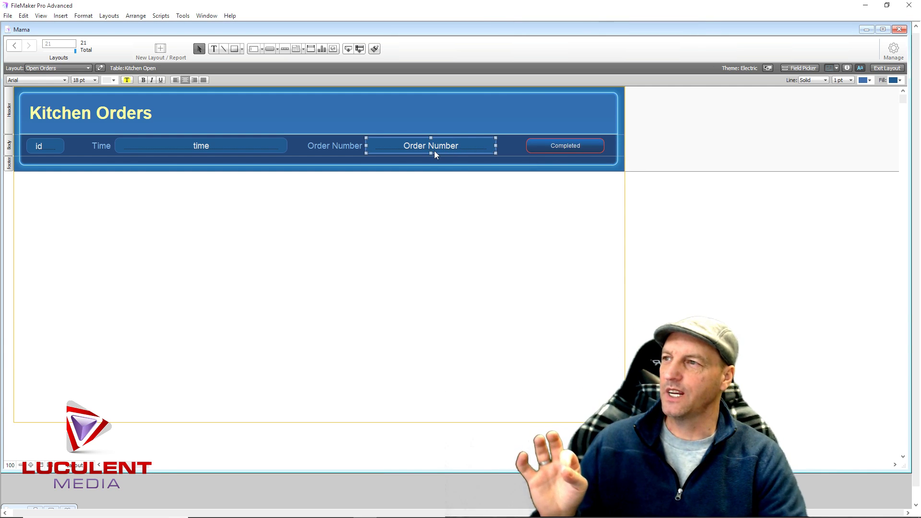
# Format the Order Number text as underlined and light cyan
pyautogui.click(114, 80)
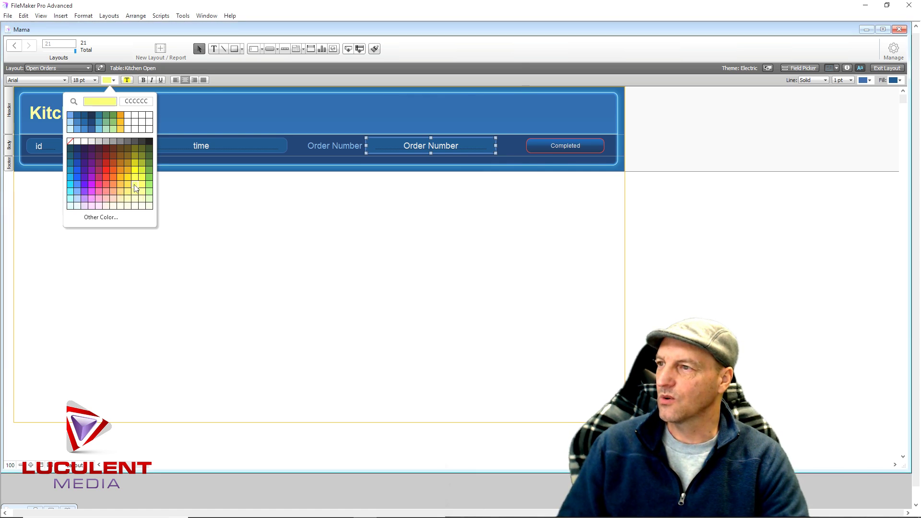
pyautogui.click(137, 188)
pyautogui.click(161, 81)
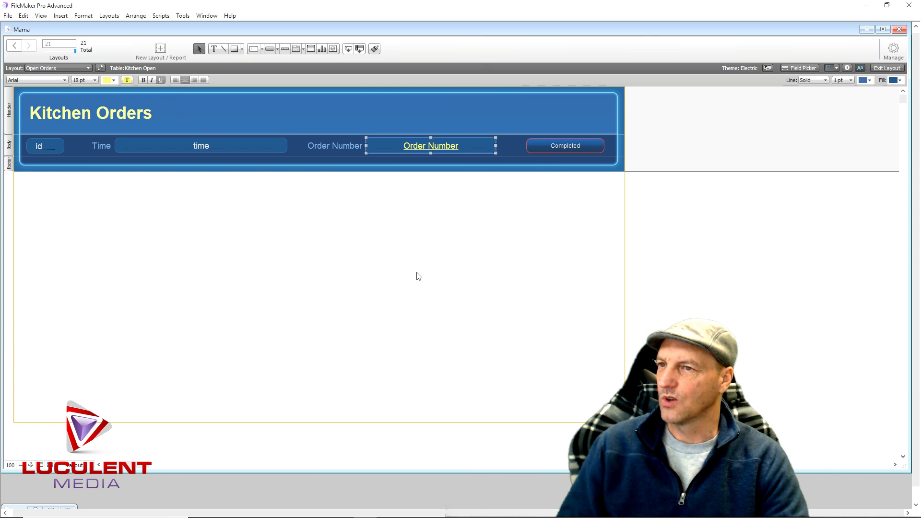
pyautogui.click(111, 80)
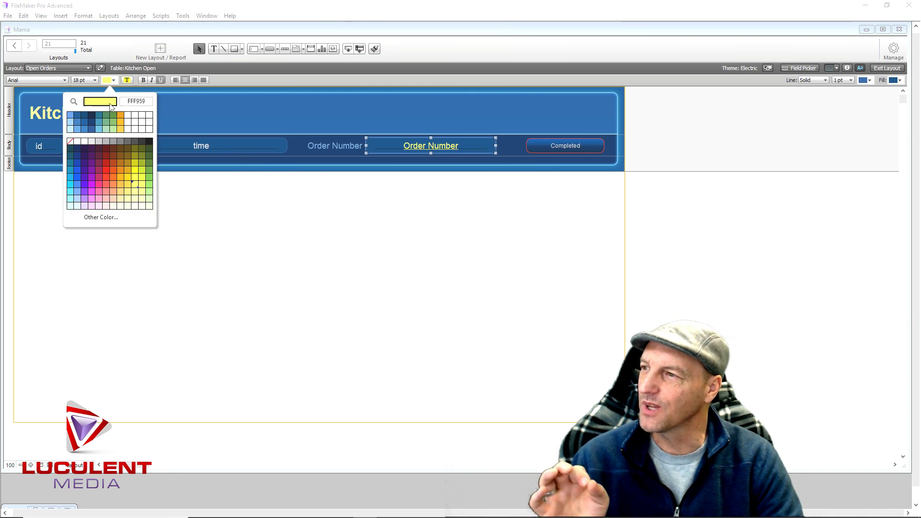
pyautogui.click(71, 198)
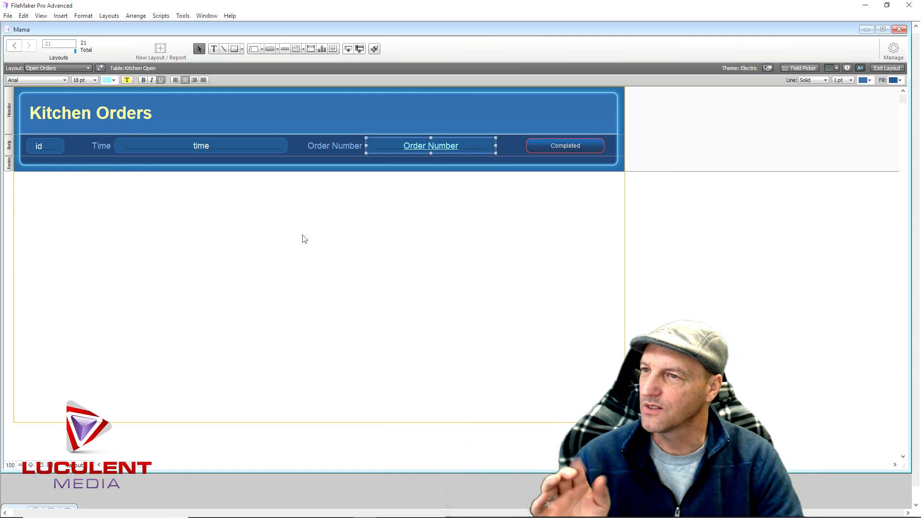
pyautogui.click(423, 251)
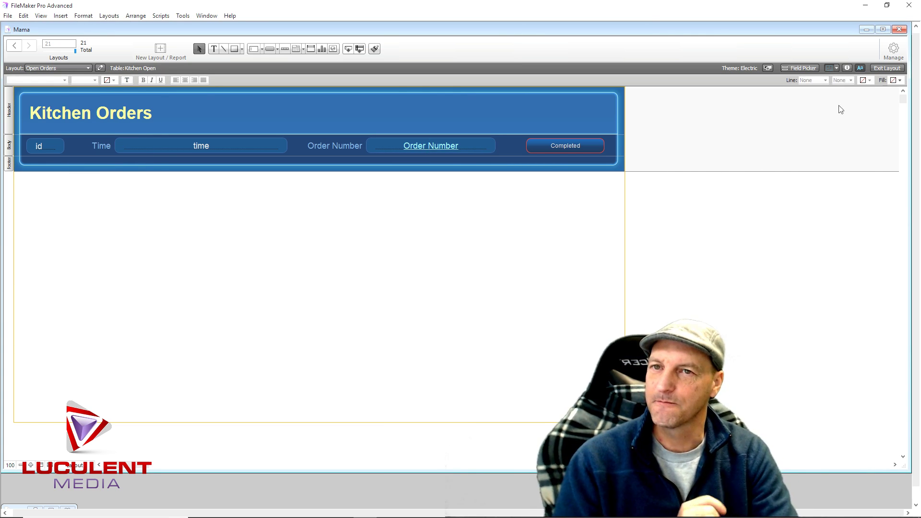
# In browse mode, open order 100000000's invoice window, widen it, then close it
pyautogui.click(886, 69)
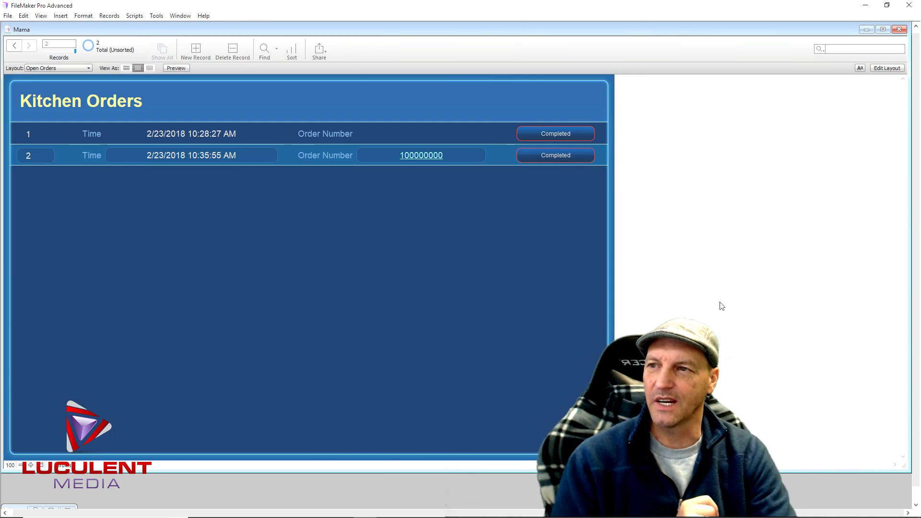
pyautogui.click(421, 156)
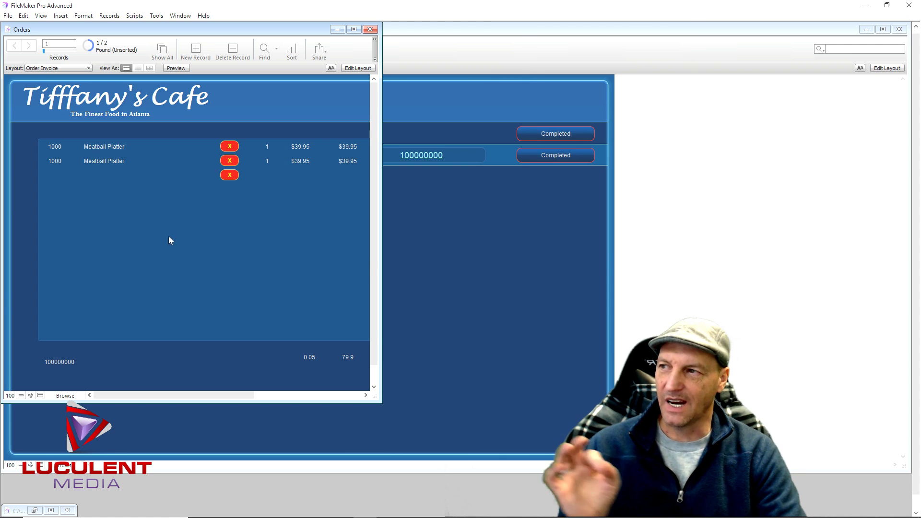
pyautogui.moveTo(381, 239); pyautogui.dragTo(411, 230)
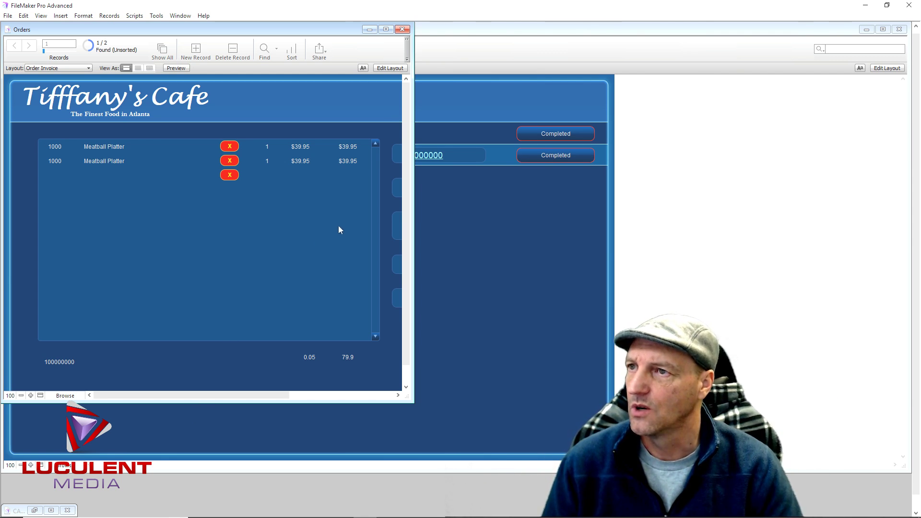
pyautogui.click(398, 30)
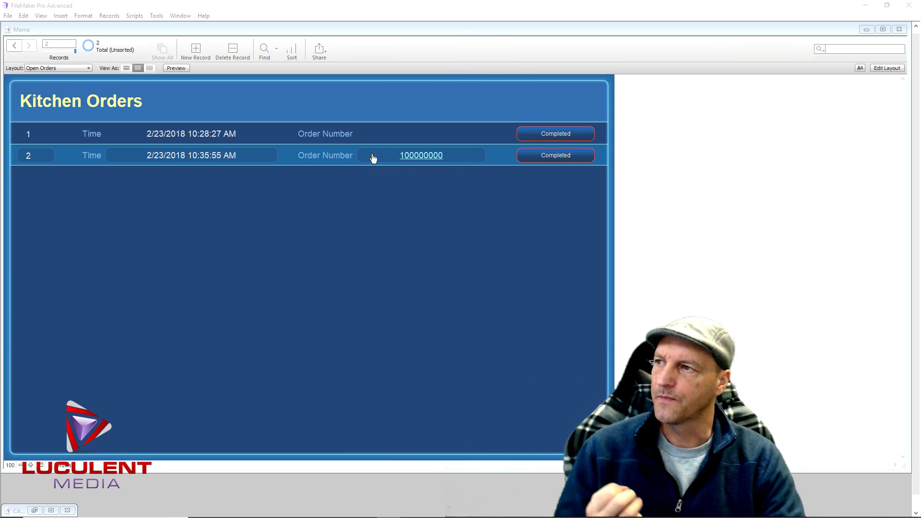
# On the Mama menu layout, order a sandwich and the Meatball Platter
pyautogui.click(89, 69)
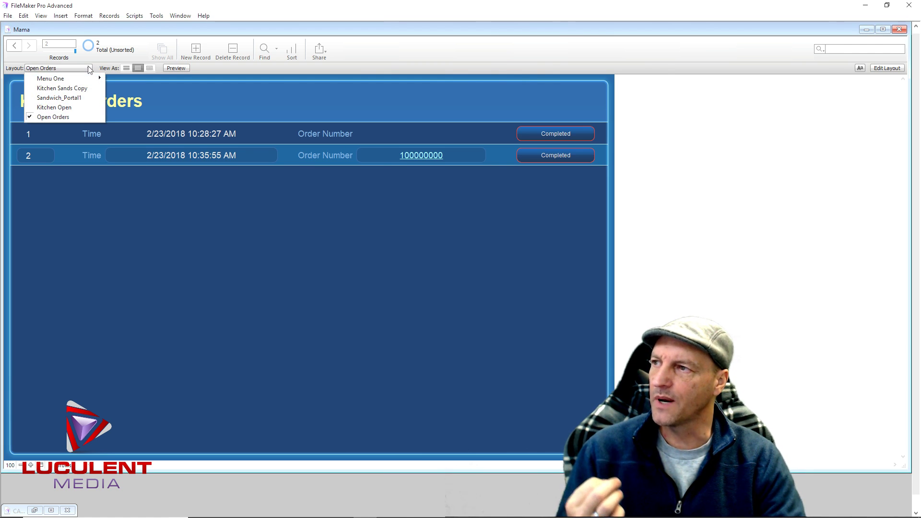
pyautogui.moveTo(62, 78)
pyautogui.click(125, 88)
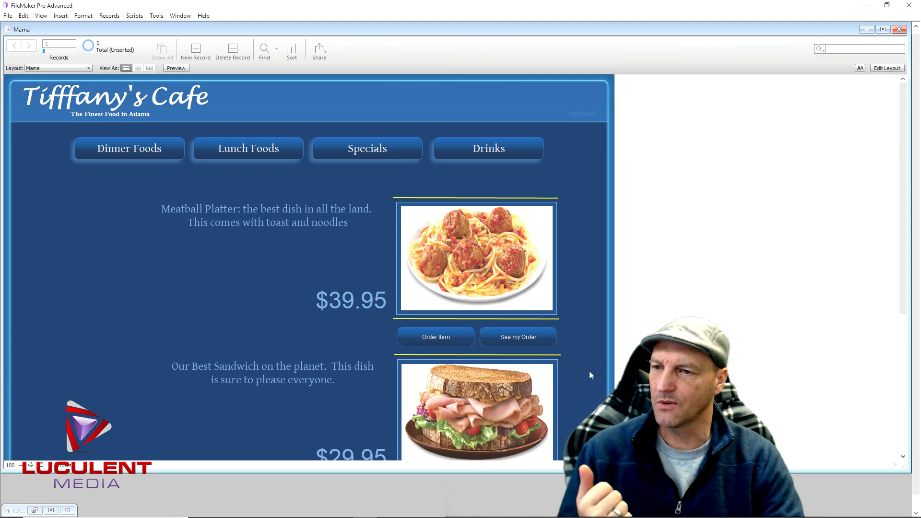
pyautogui.scroll(-1, 907, 235)
pyautogui.scroll(-3, 906, 235)
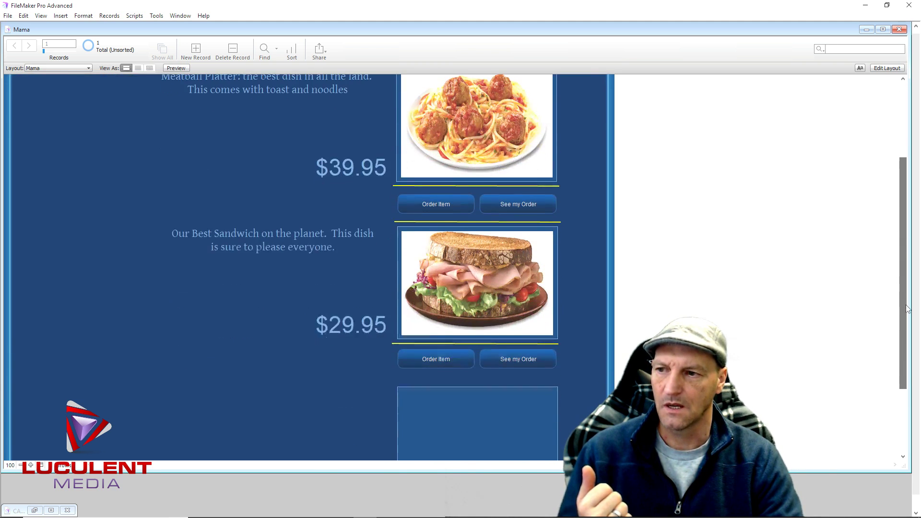
pyautogui.click(444, 358)
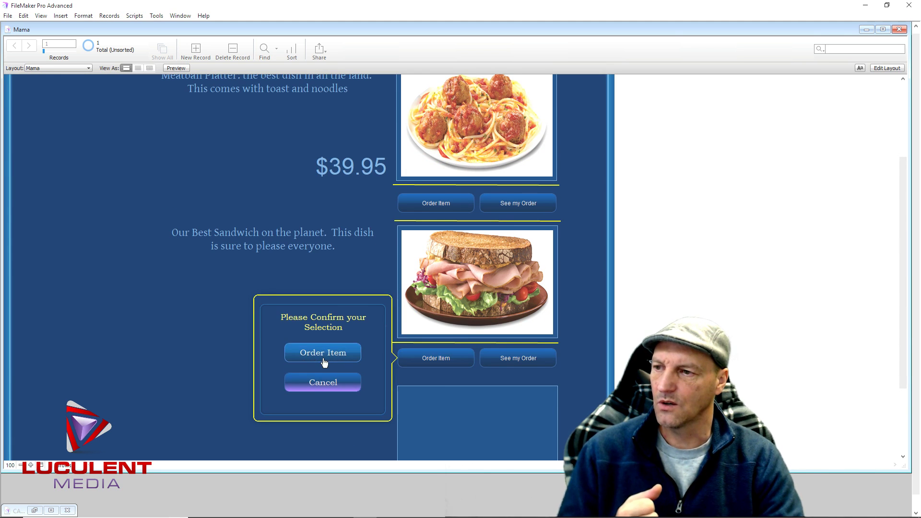
pyautogui.click(330, 352)
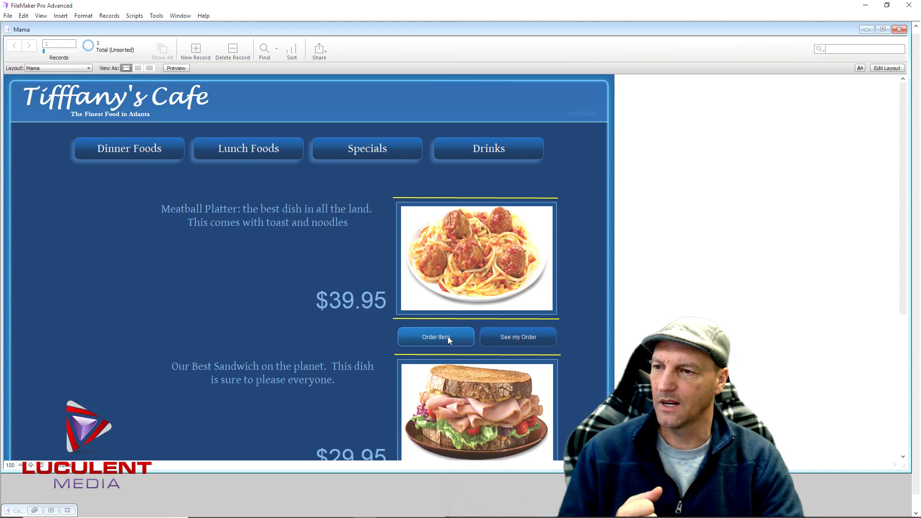
pyautogui.click(448, 336)
pyautogui.click(331, 333)
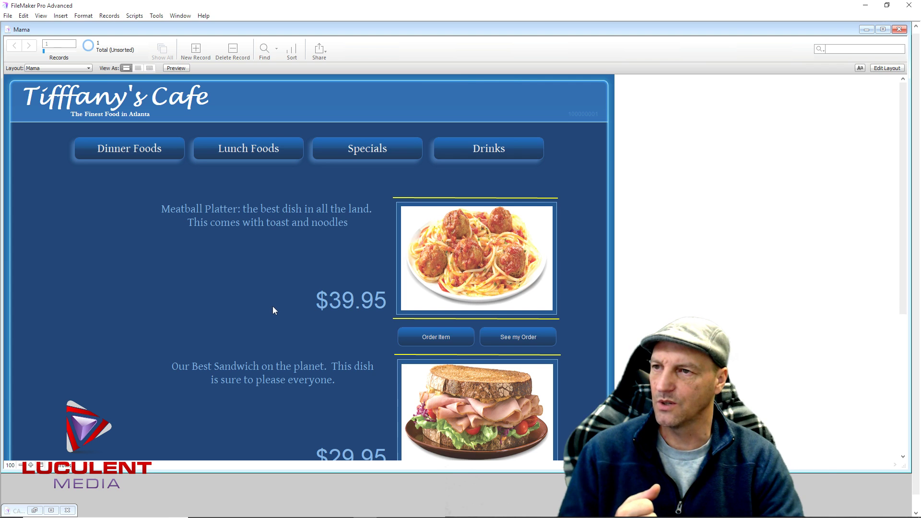
# Review and submit the order, then switch to the Open Orders layout
pyautogui.click(535, 338)
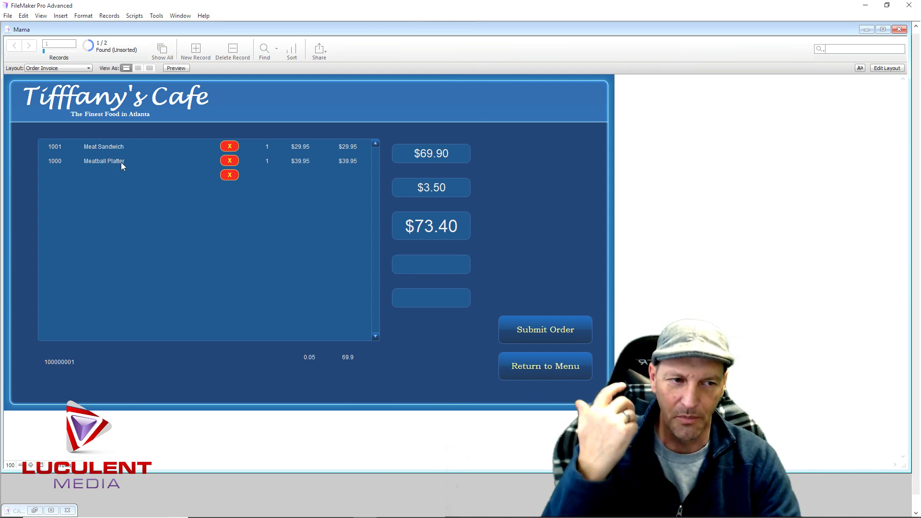
pyautogui.click(537, 328)
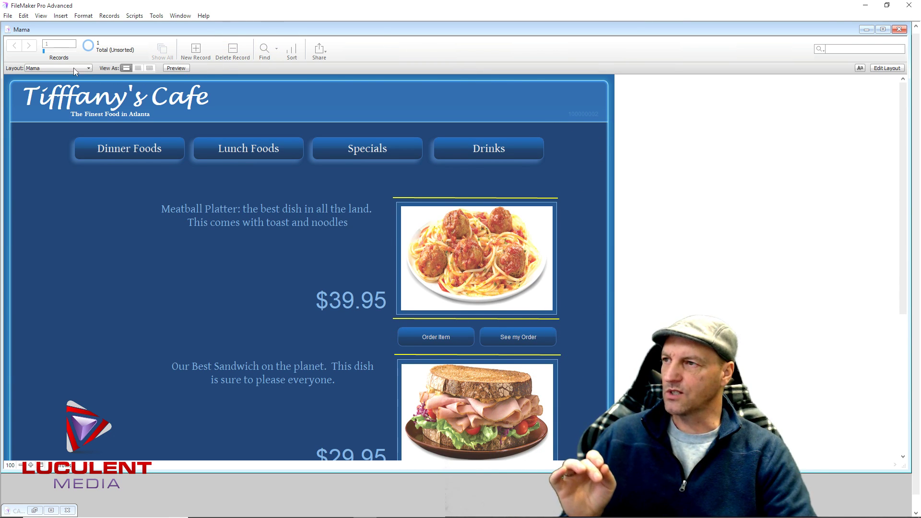
pyautogui.click(89, 69)
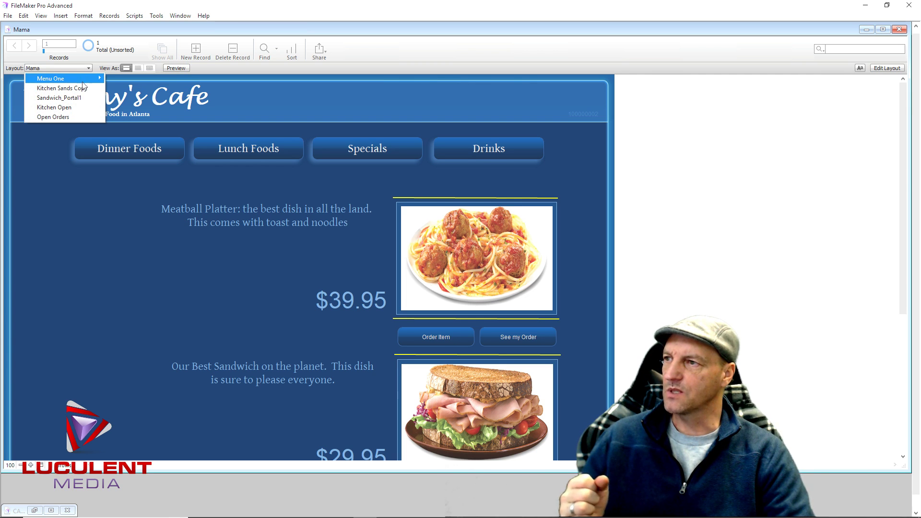
pyautogui.click(75, 116)
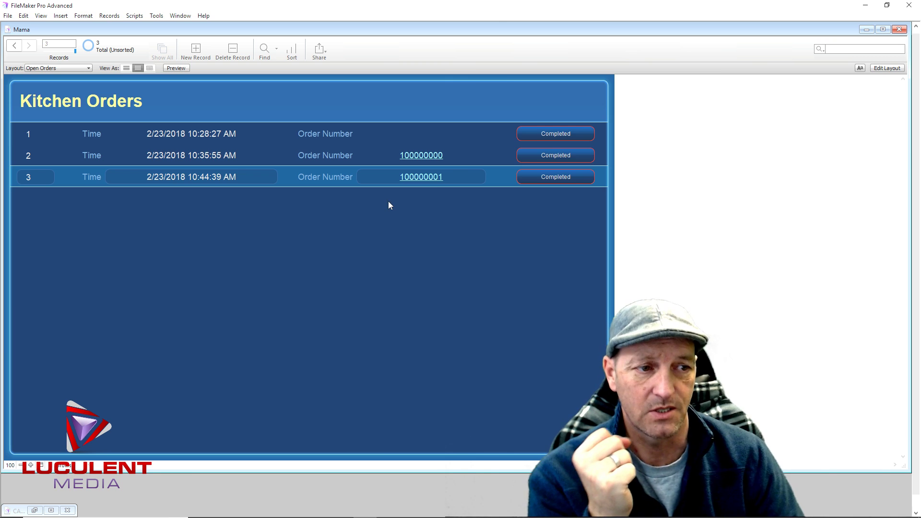
pyautogui.click(432, 155)
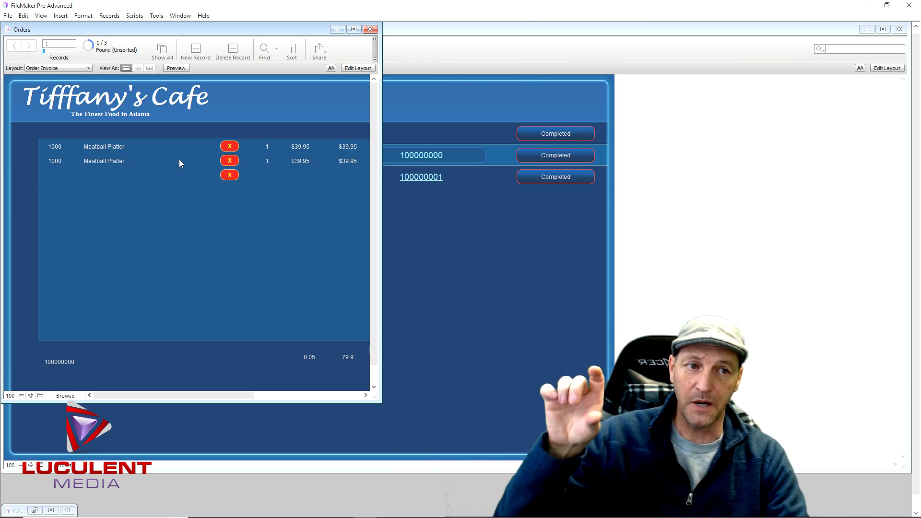
pyautogui.click(370, 29)
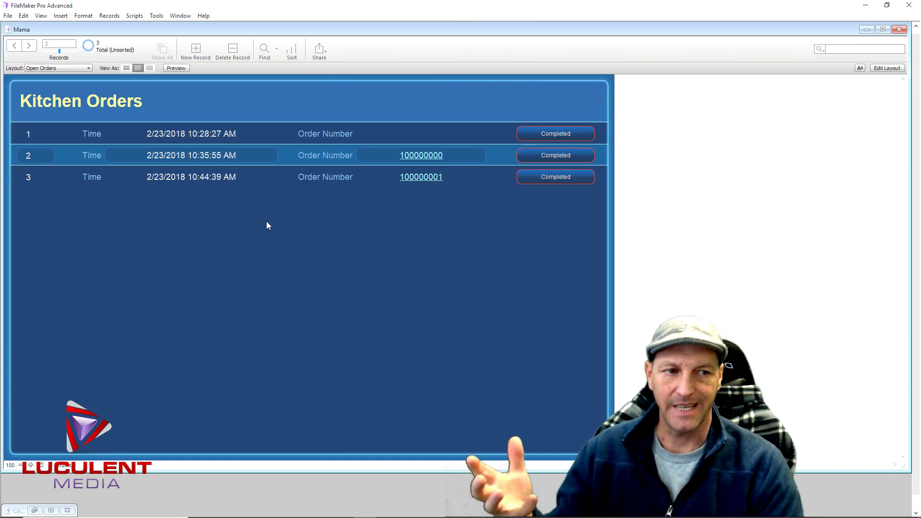
pyautogui.click(415, 156)
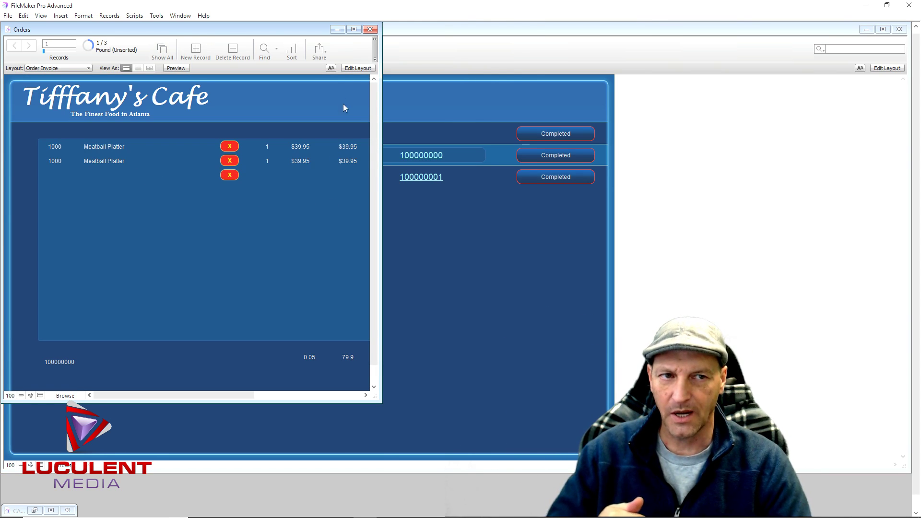
pyautogui.click(369, 30)
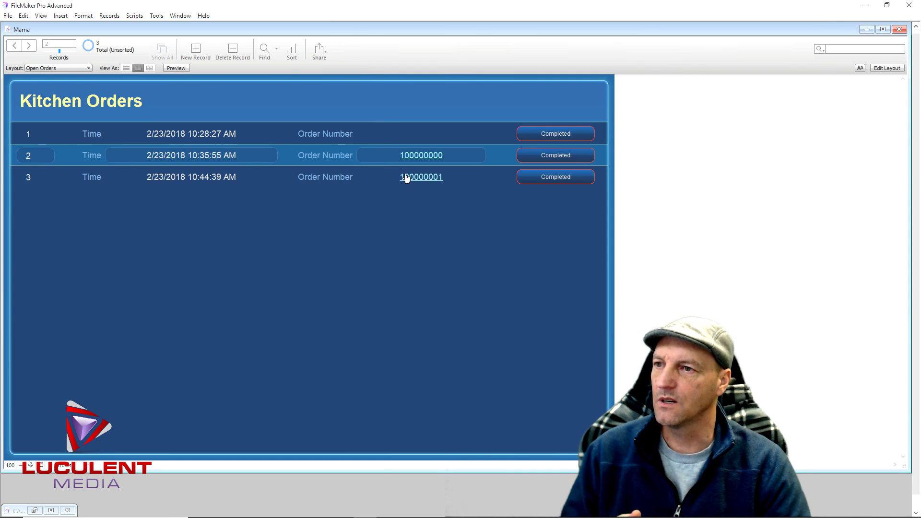
pyautogui.click(405, 177)
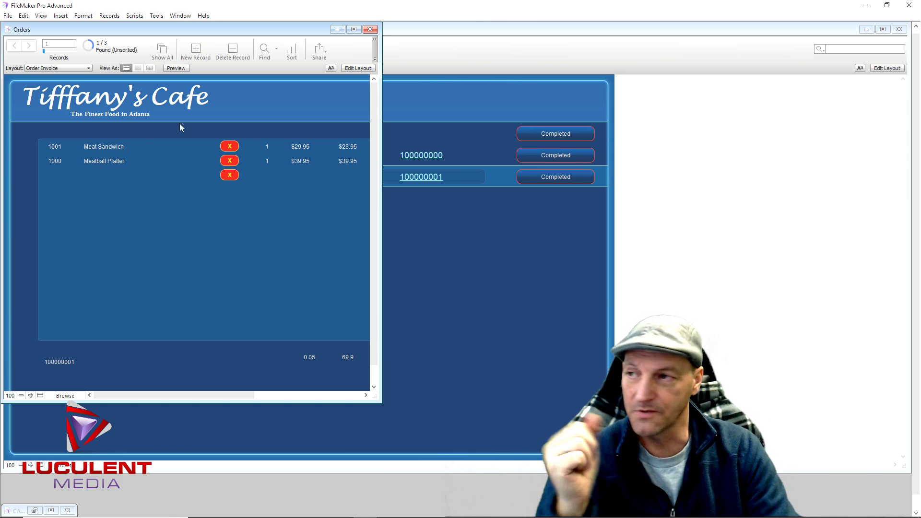
pyautogui.click(370, 30)
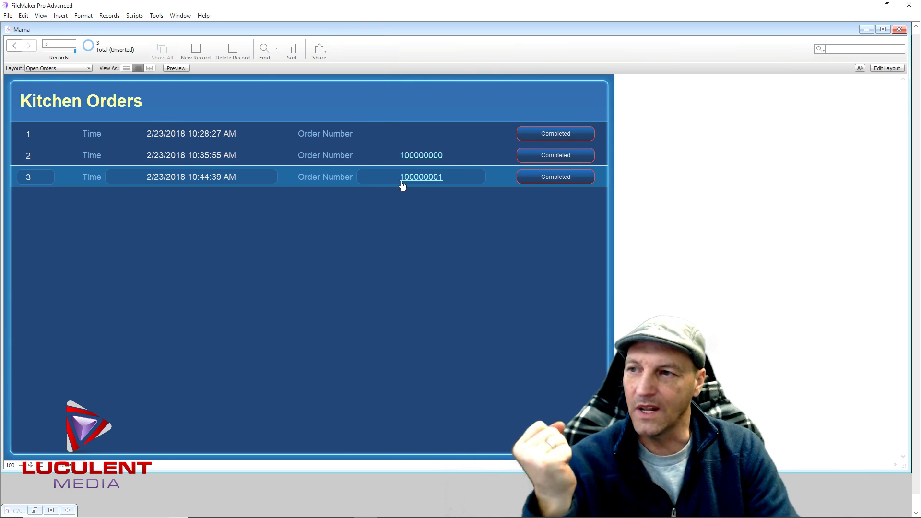
# Mark order 100000000 and the first order completed, then open and close order 100000001's invoice
pyautogui.click(578, 155)
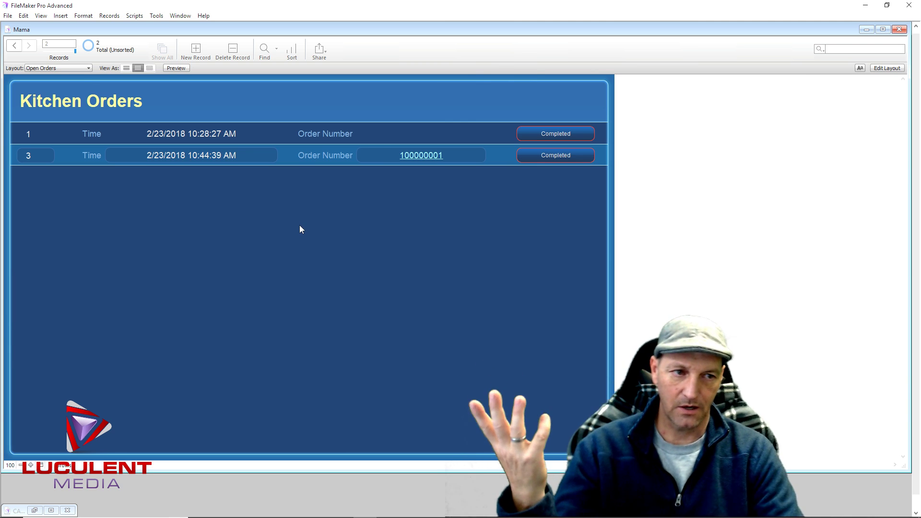
pyautogui.click(578, 133)
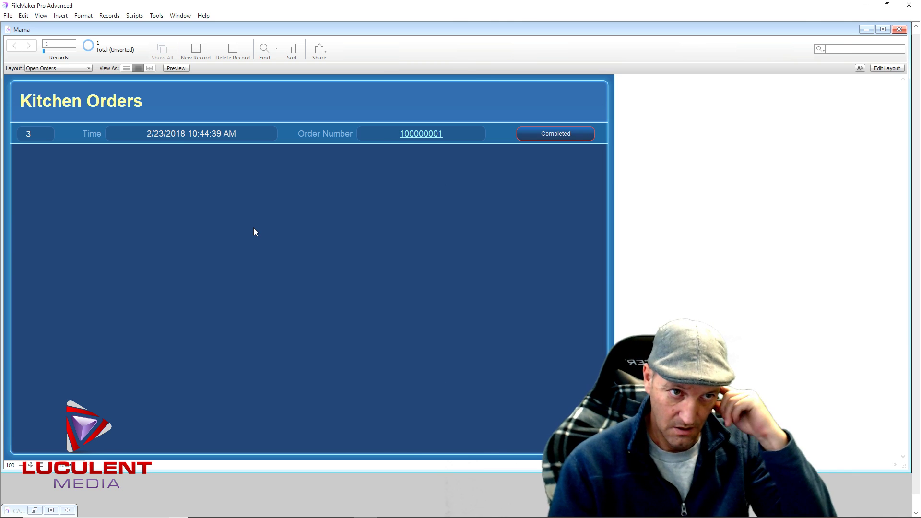
pyautogui.click(423, 134)
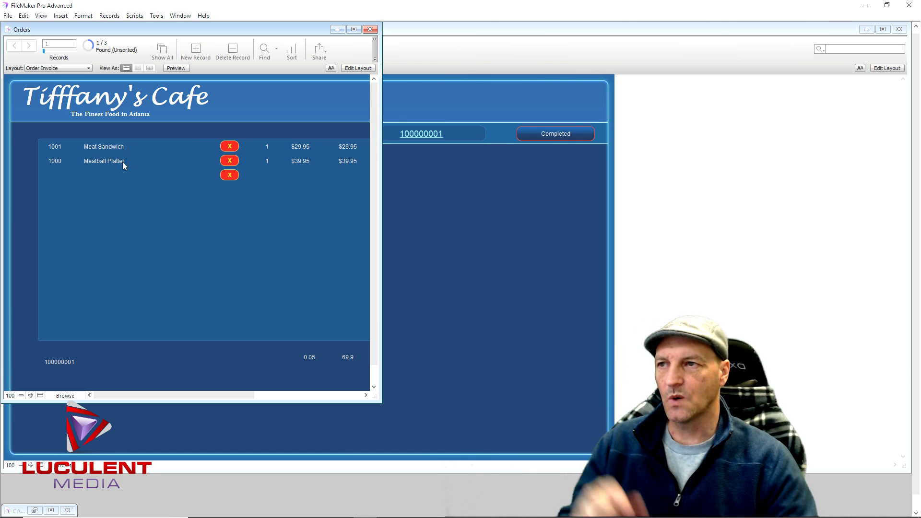
pyautogui.click(366, 31)
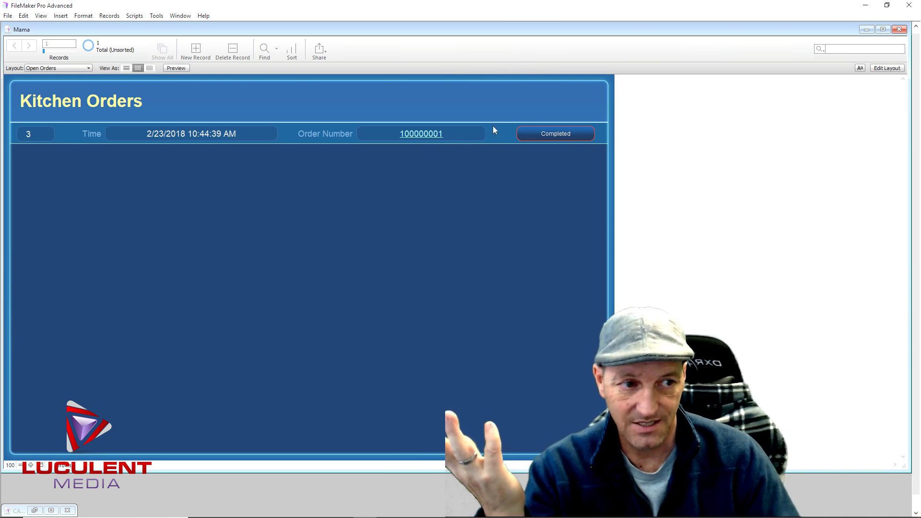
pyautogui.click(572, 136)
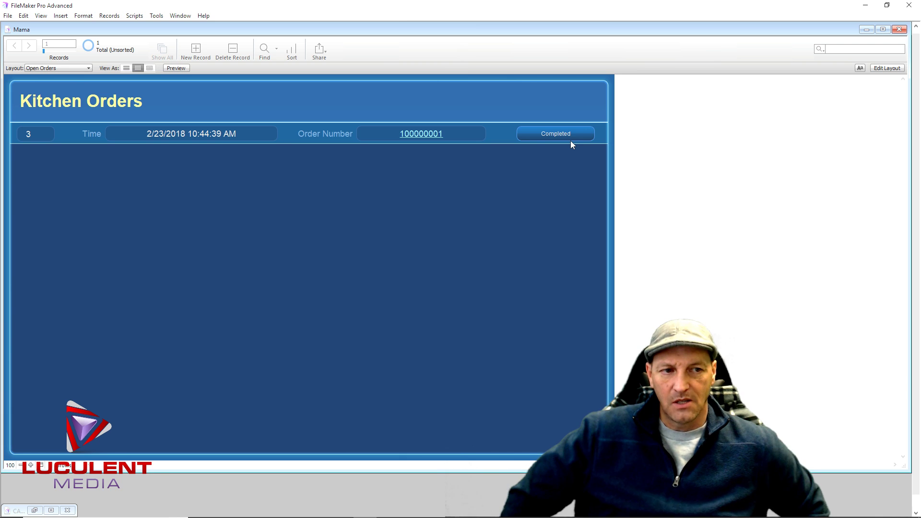
pyautogui.click(570, 139)
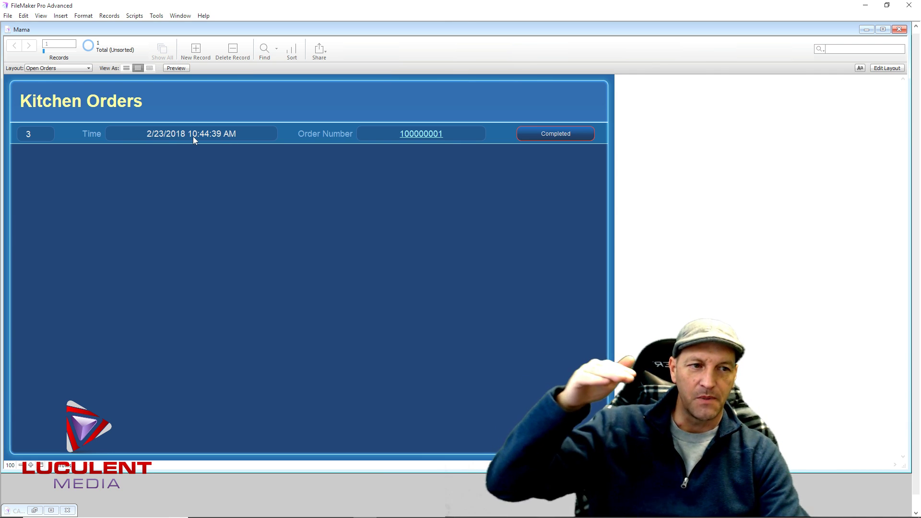
pyautogui.click(538, 139)
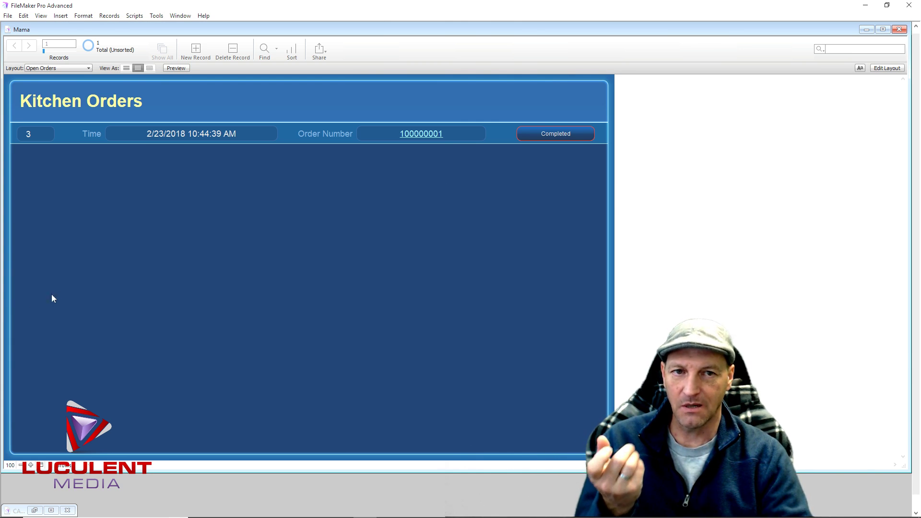
# Switch to the Mama menu layout
pyautogui.click(89, 68)
pyautogui.moveTo(72, 78)
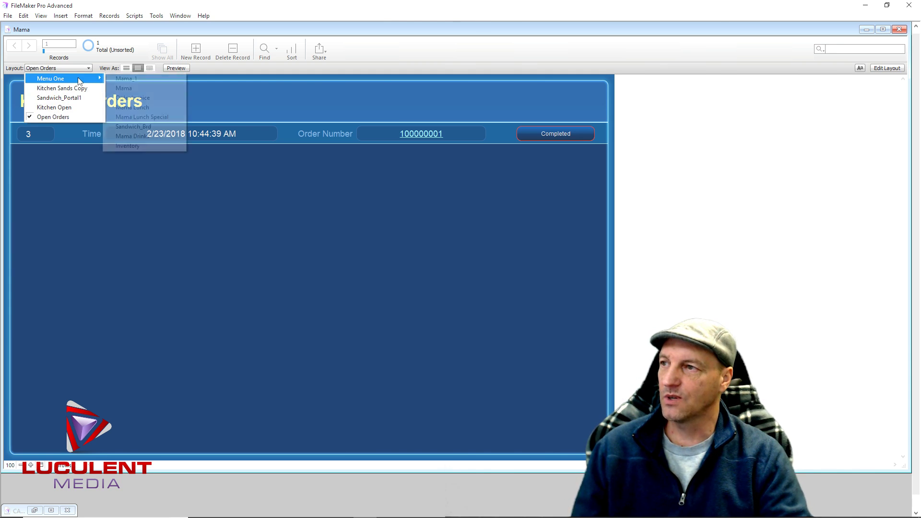
pyautogui.click(124, 88)
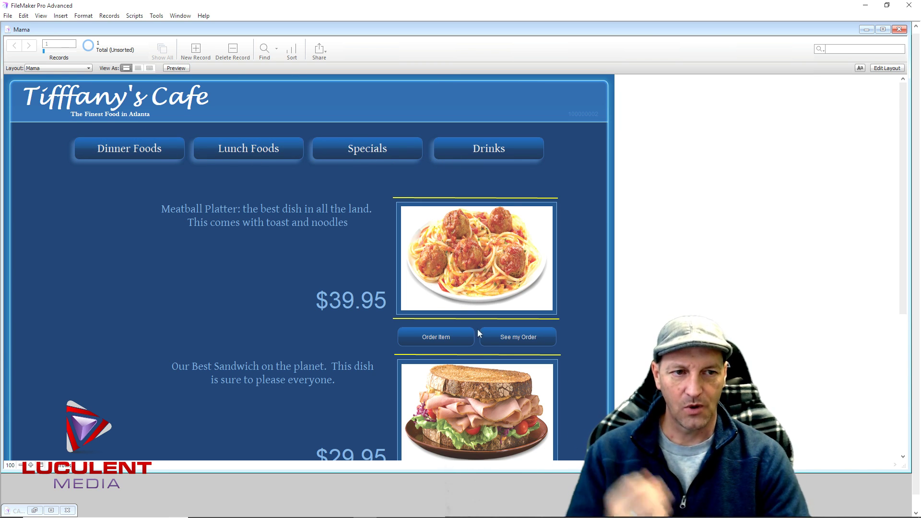
# Order the Meatball Platter, then reopen its confirmation popup and cancel it
pyautogui.click(446, 336)
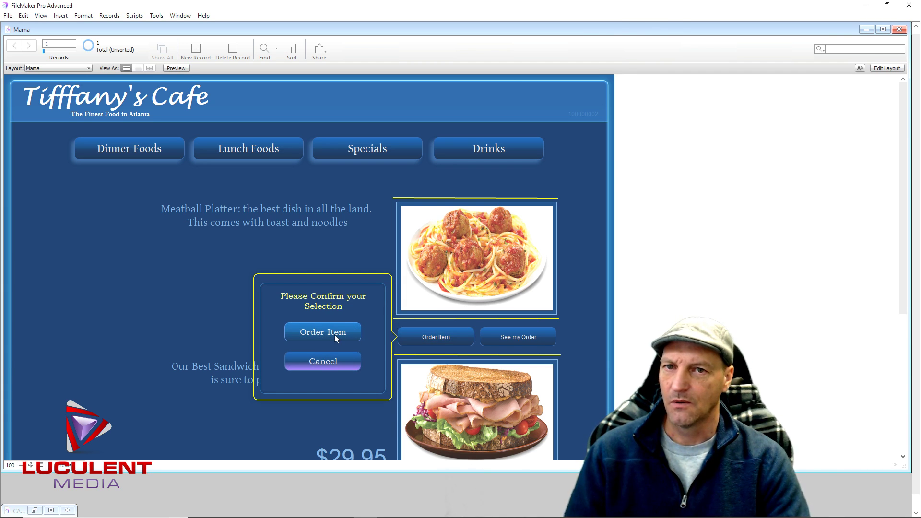
pyautogui.click(335, 335)
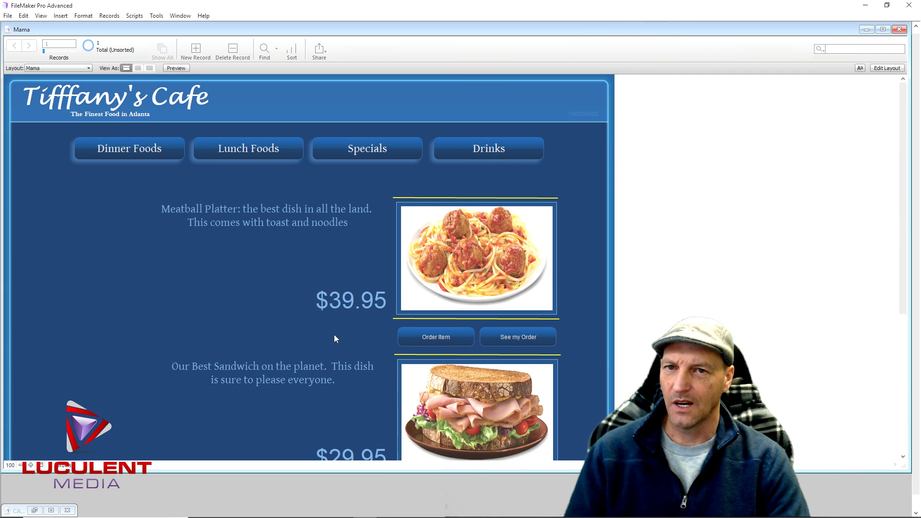
pyautogui.click(450, 338)
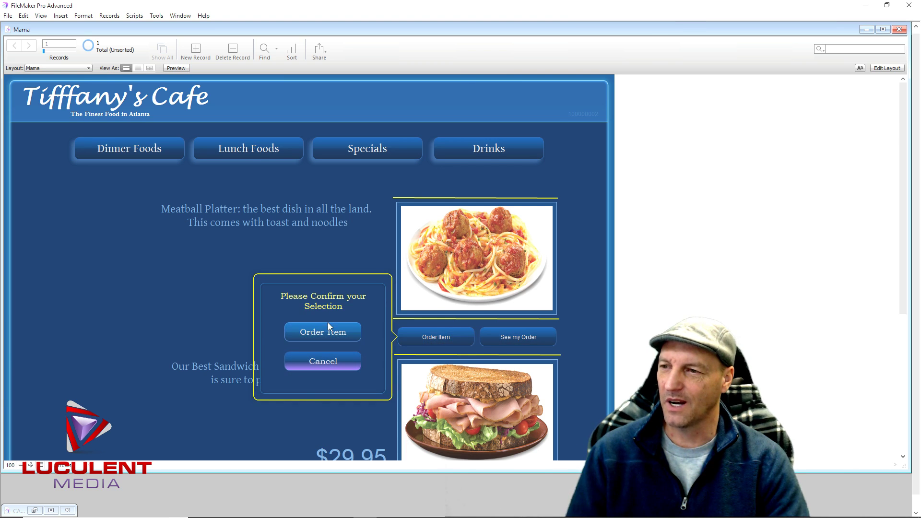
pyautogui.click(312, 336)
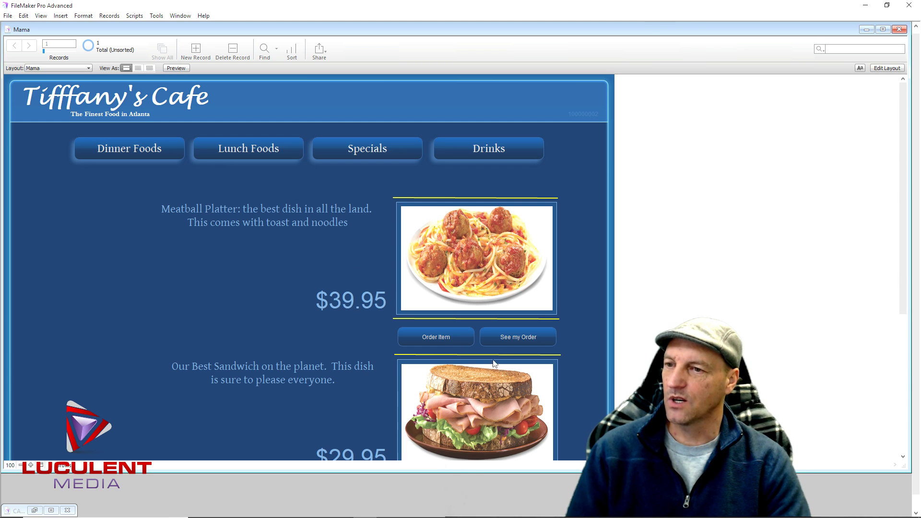
# Review the two Meatball Platters invoice ($83.90), submit it, and scroll the Mama menu layout
pyautogui.click(511, 341)
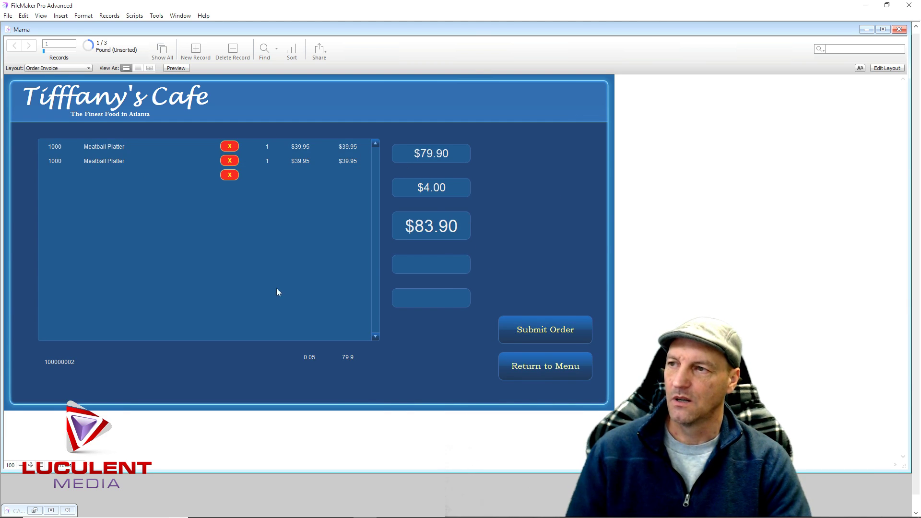
pyautogui.click(546, 329)
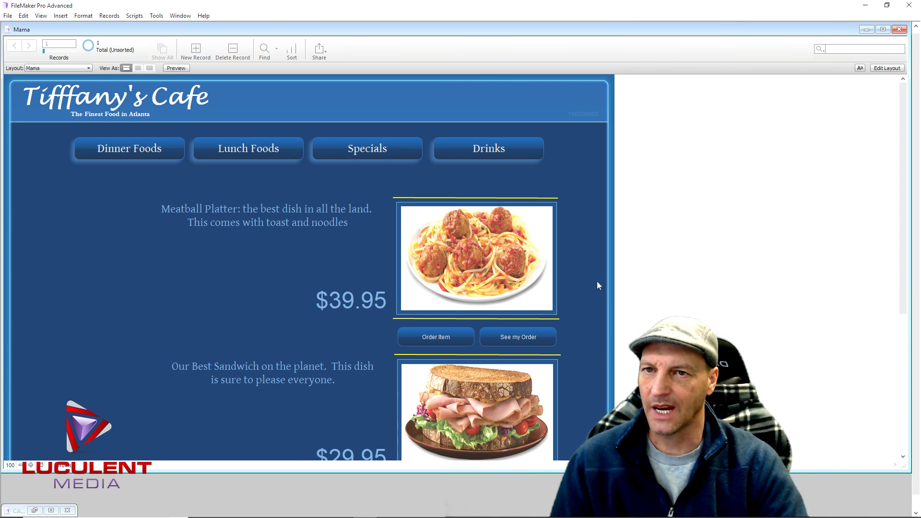
pyautogui.moveTo(902, 240); pyautogui.dragTo(907, 394)
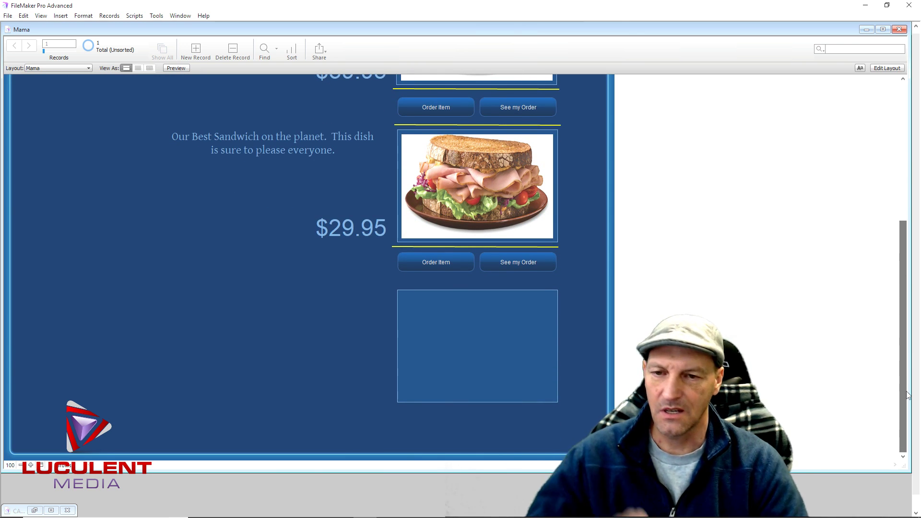
pyautogui.moveTo(907, 394); pyautogui.dragTo(917, 242)
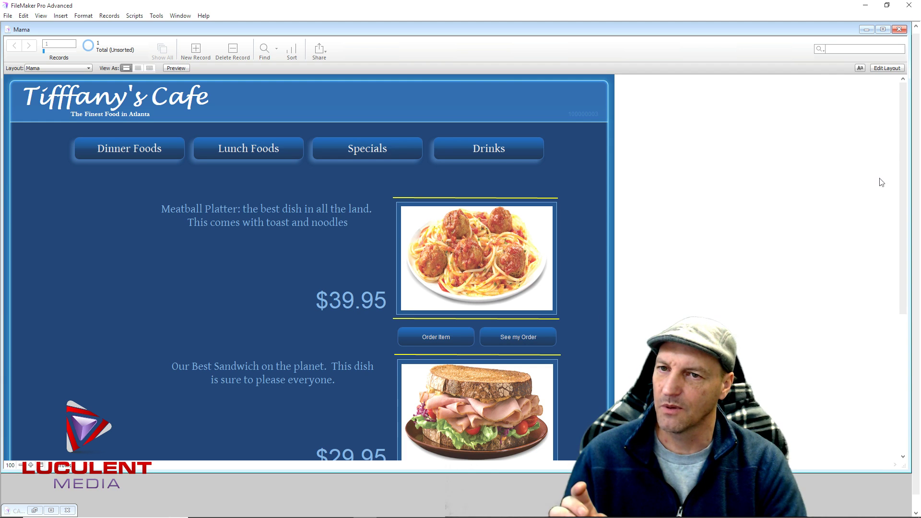
pyautogui.moveTo(902, 217); pyautogui.dragTo(894, 307)
# In layout mode, remove the stray extra See my Order button
pyautogui.click(887, 67)
pyautogui.click(553, 188)
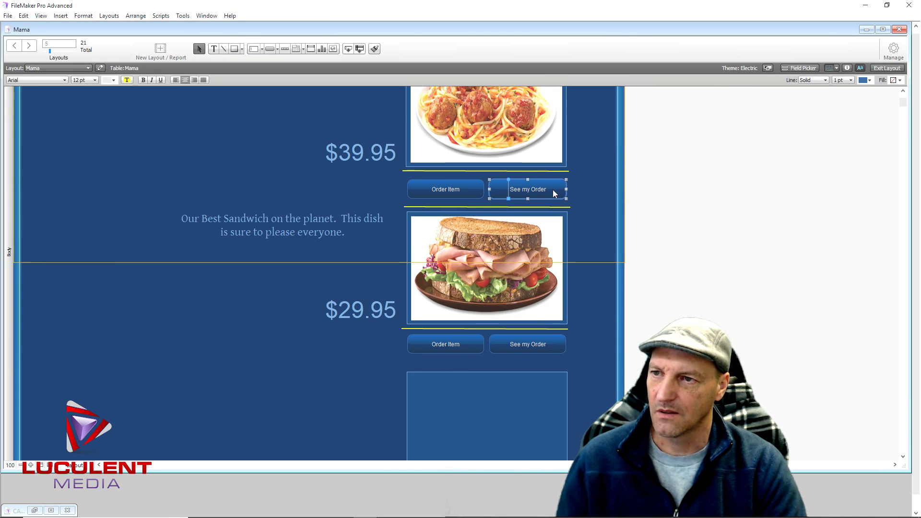
pyautogui.moveTo(552, 189); pyautogui.dragTo(136, 162)
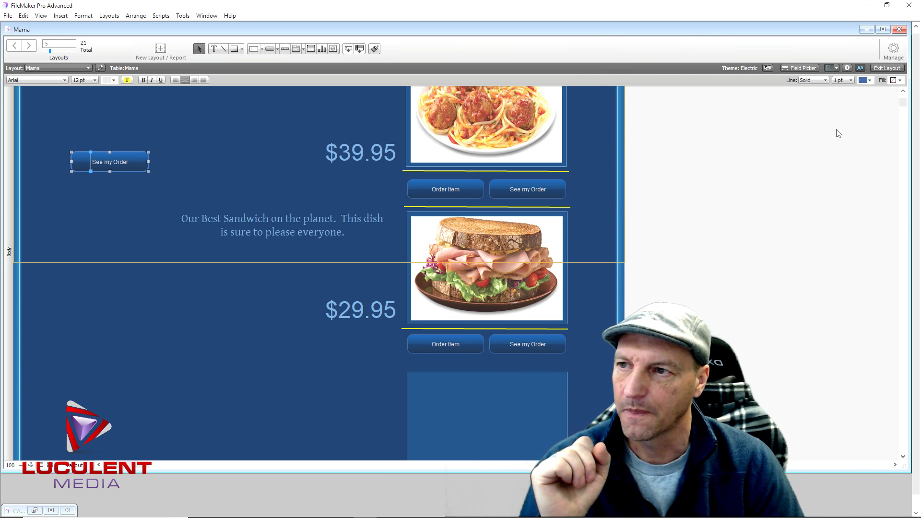
pyautogui.scroll(3, 225, 164)
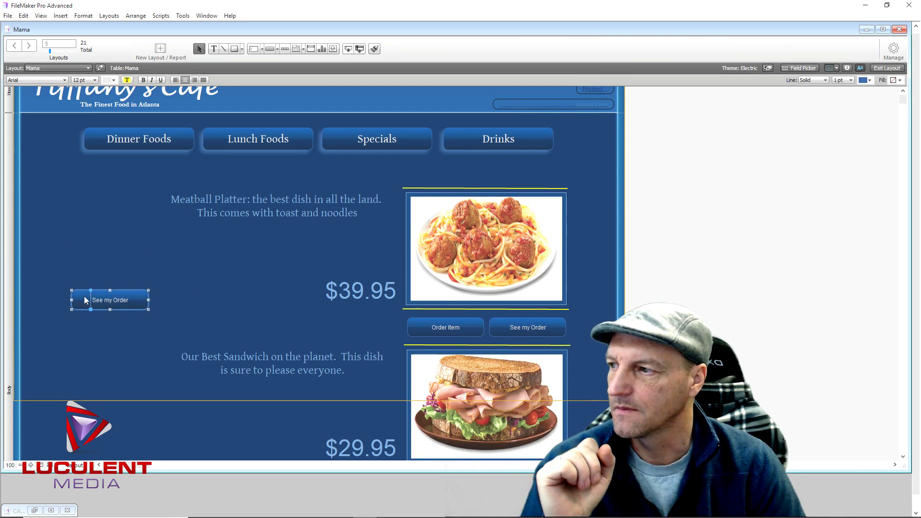
pyautogui.moveTo(108, 305); pyautogui.dragTo(93, 222)
pyautogui.scroll(1, 111, 223)
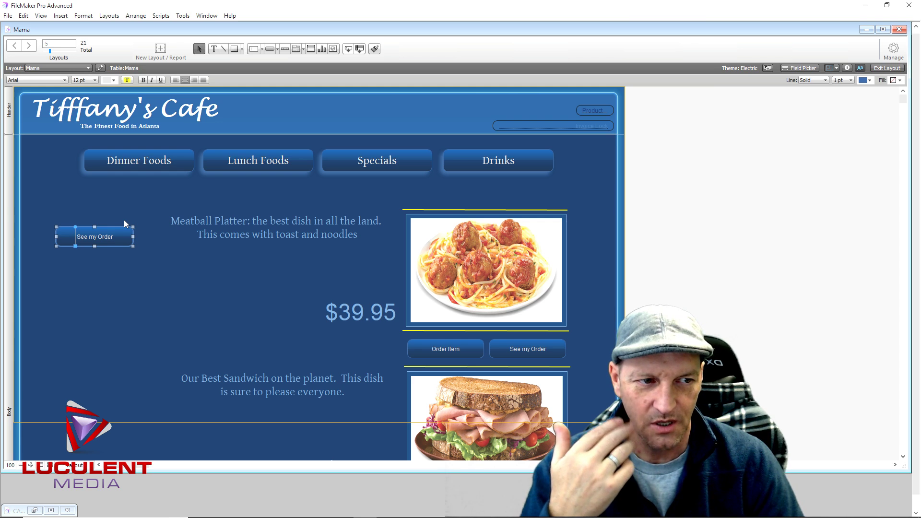
pyautogui.moveTo(97, 238); pyautogui.dragTo(428, 113)
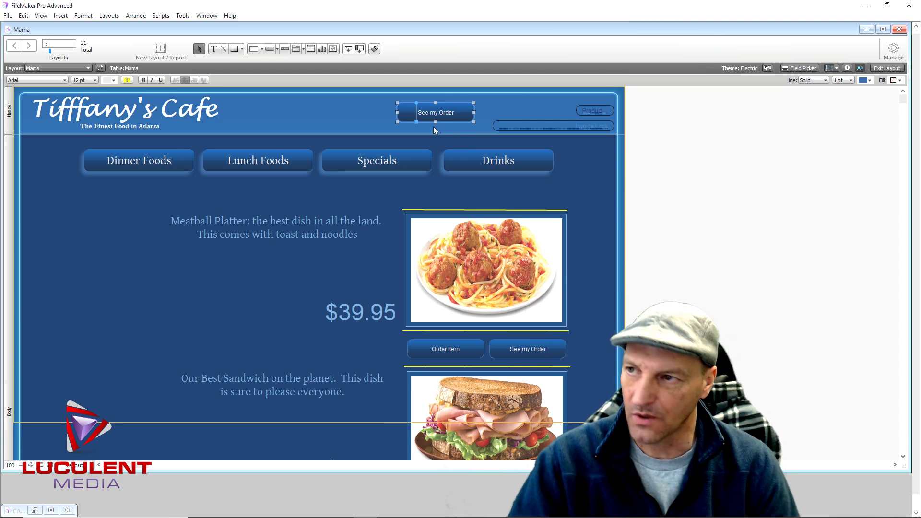
pyautogui.press('Delete')
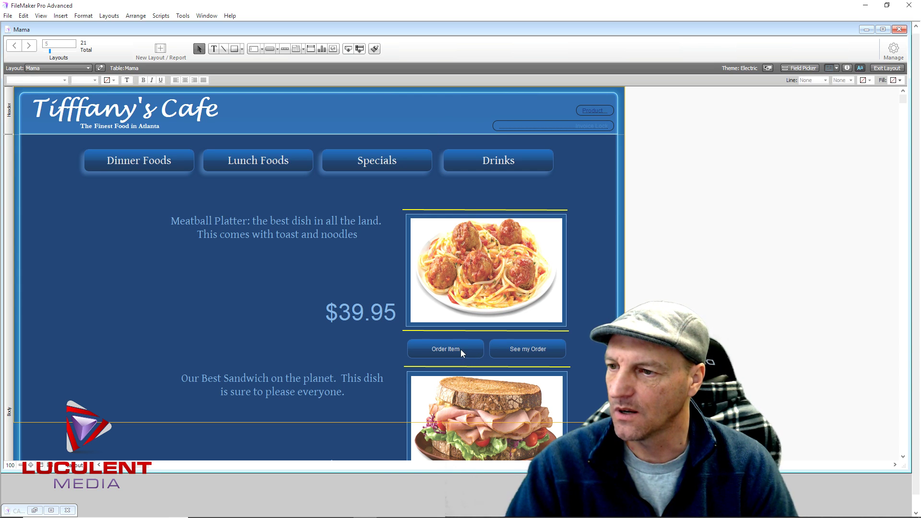
# Duplicate the Order Item popover button and place the copy at the layout's bottom-left
pyautogui.click(462, 353)
pyautogui.moveTo(462, 354); pyautogui.dragTo(433, 118)
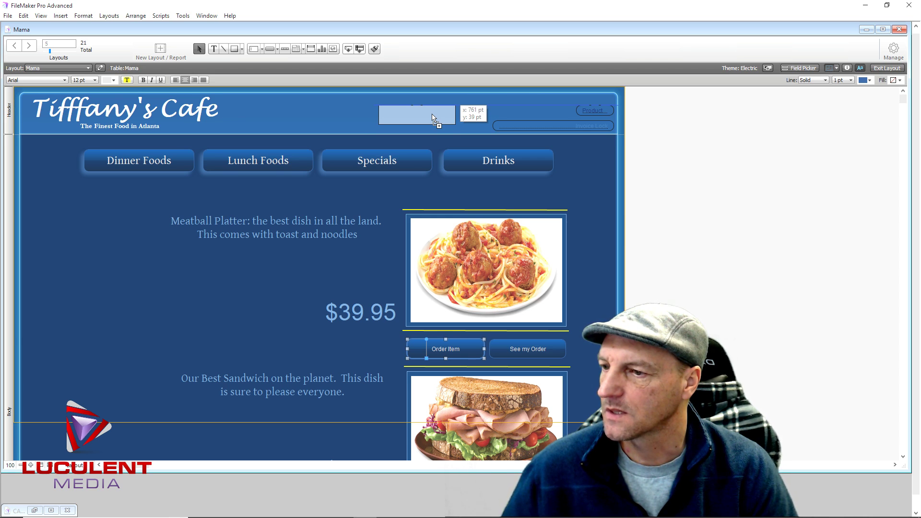
pyautogui.moveTo(433, 118); pyautogui.dragTo(88, 392)
pyautogui.scroll(-5, 132, 363)
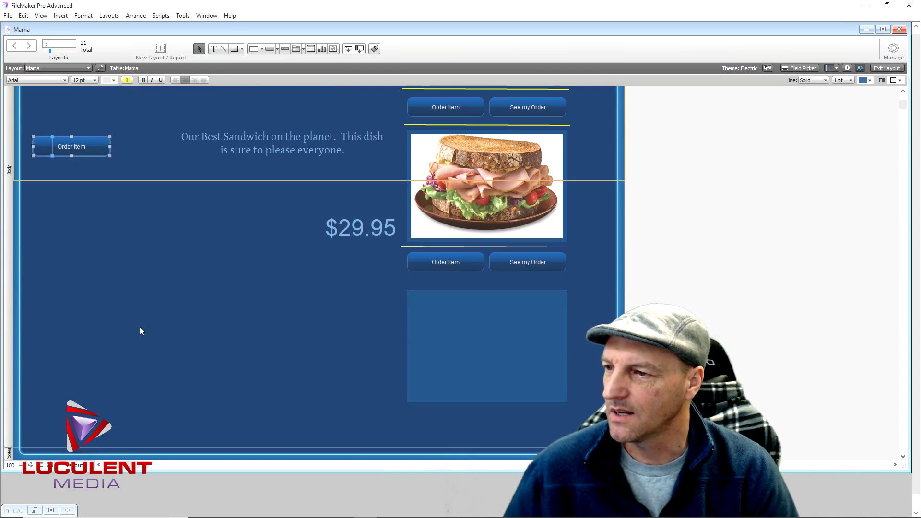
pyautogui.moveTo(82, 150); pyautogui.dragTo(86, 427)
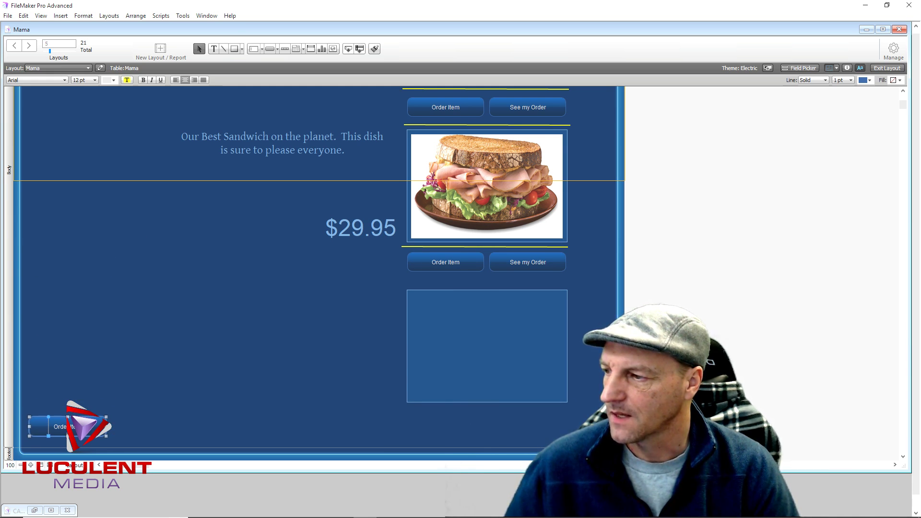
# Retitle the copied popover button 'Staff'
pyautogui.doubleClick(86, 426)
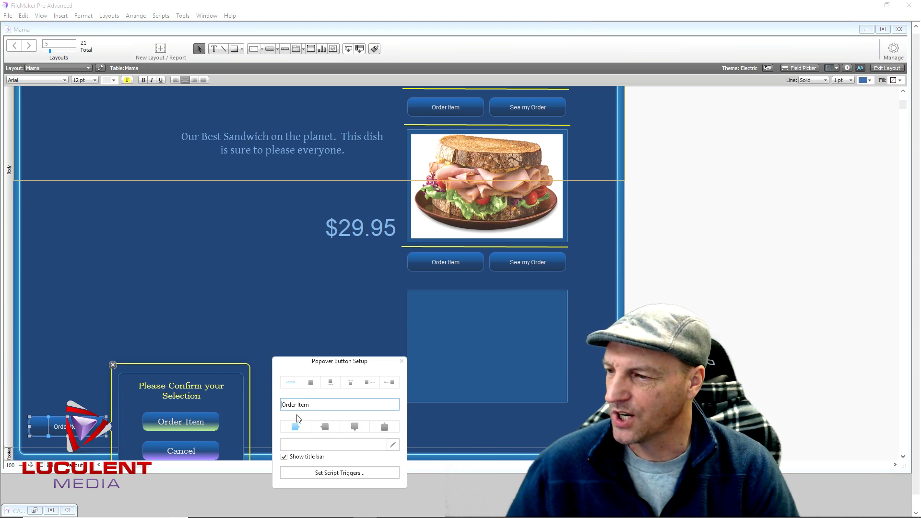
pyautogui.moveTo(312, 405); pyautogui.dragTo(282, 405)
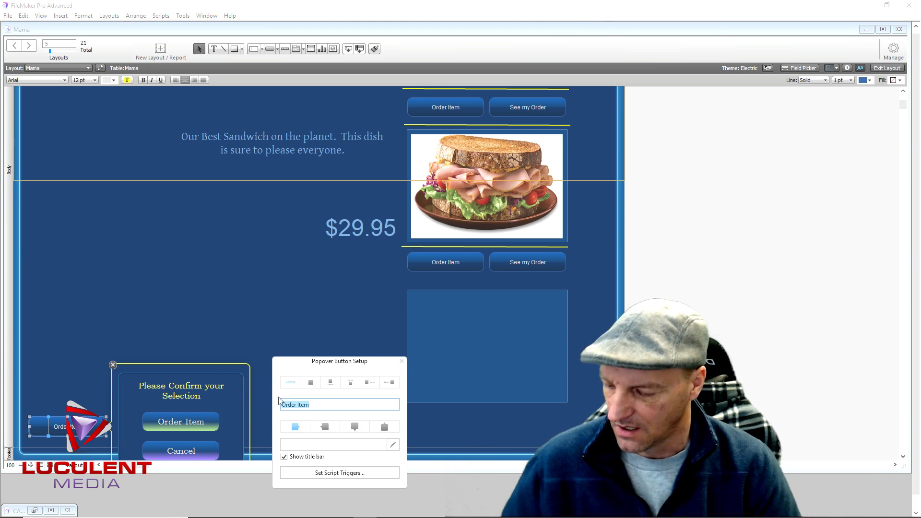
pyautogui.write('Staff')
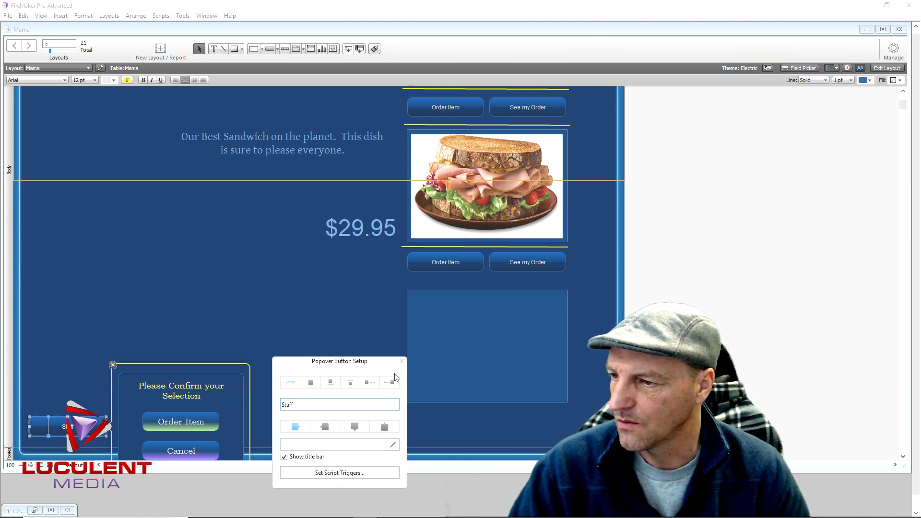
pyautogui.click(401, 361)
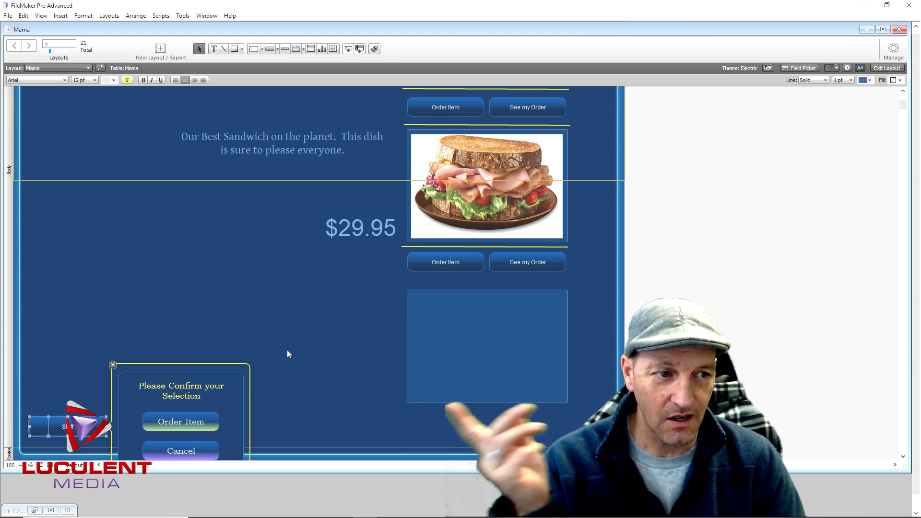
pyautogui.click(260, 344)
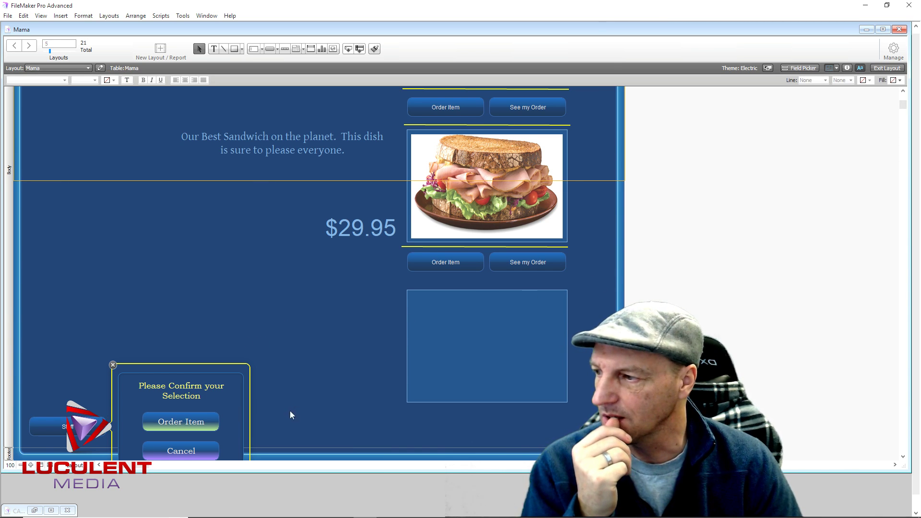
# Make the Staff popover open above the button, shifting it slightly right
pyautogui.doubleClick(73, 430)
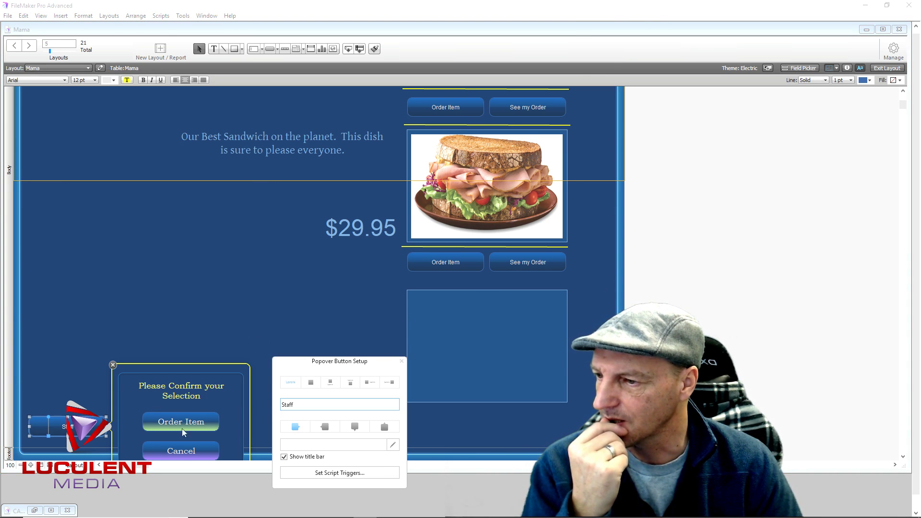
pyautogui.click(356, 429)
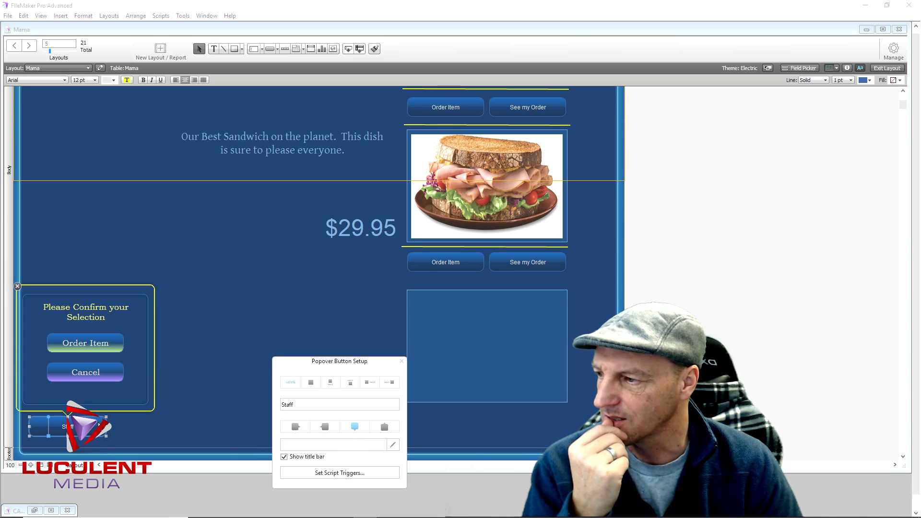
pyautogui.moveTo(91, 430); pyautogui.dragTo(142, 435)
pyautogui.click(401, 362)
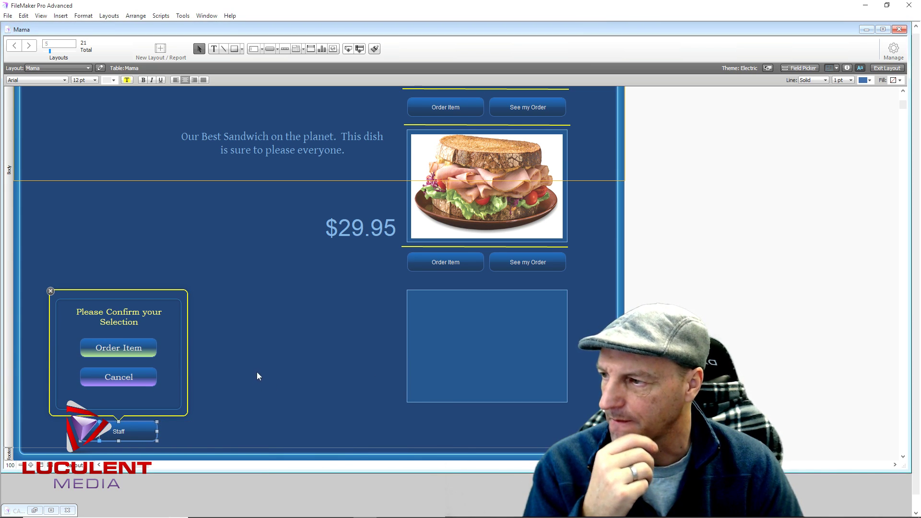
pyautogui.click(262, 369)
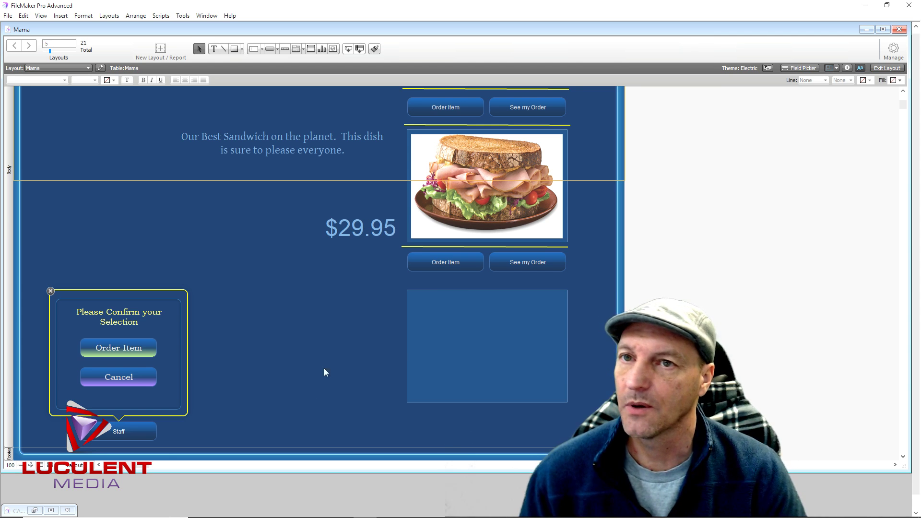
# Add PassCode as an eighth Text field in the Mama table via Manage Database
pyautogui.click(890, 54)
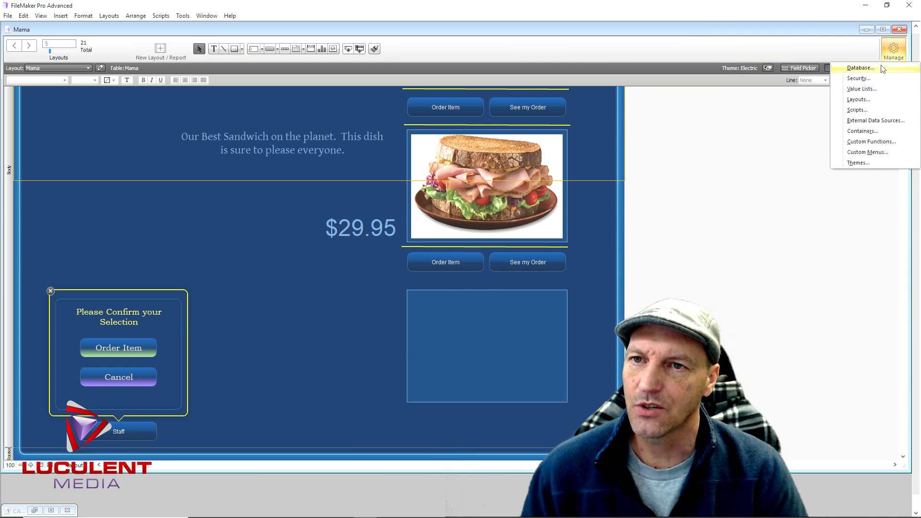
pyautogui.click(880, 70)
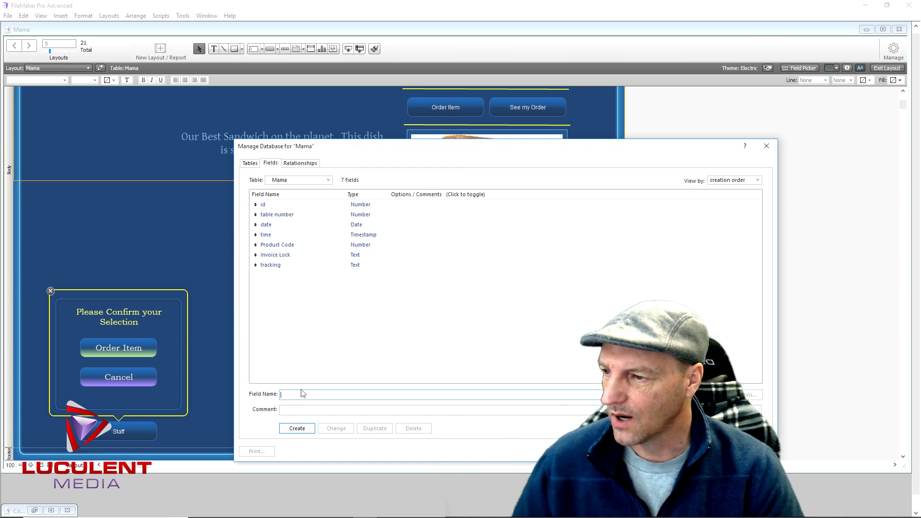
pyautogui.write('Code')
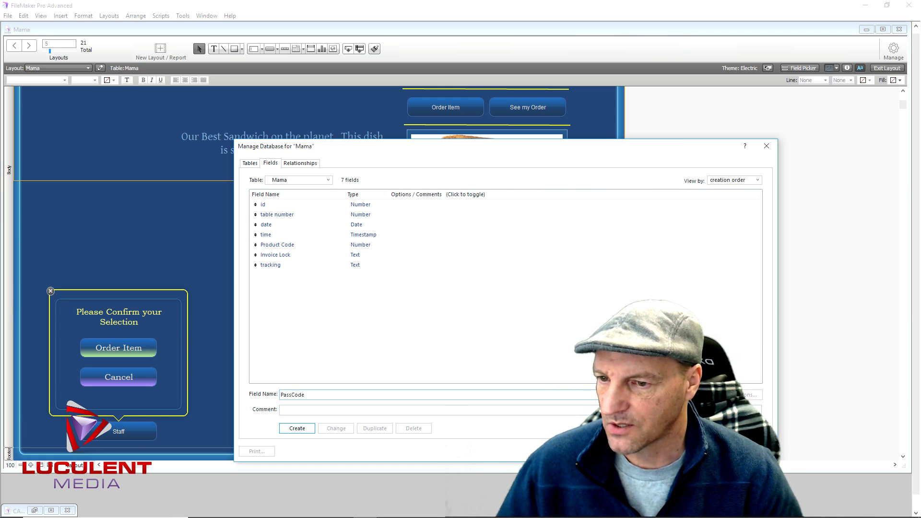
pyautogui.click(309, 429)
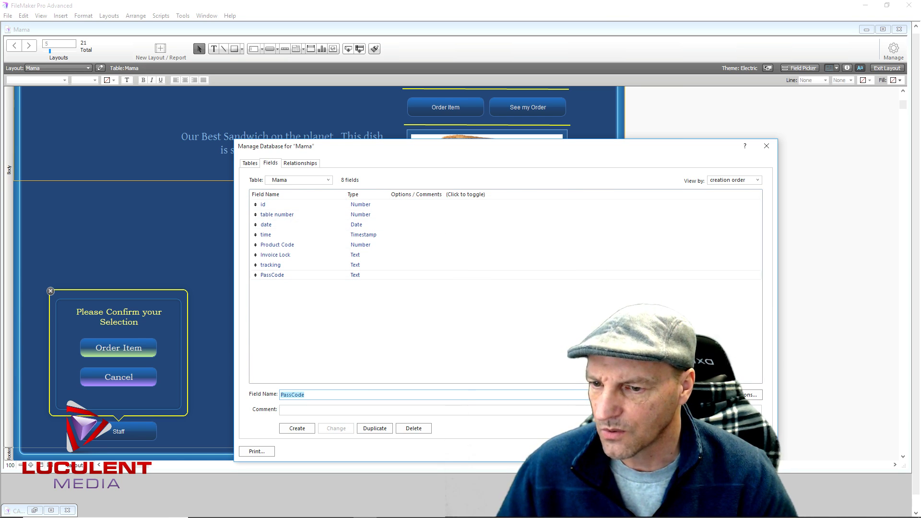
pyautogui.click(745, 451)
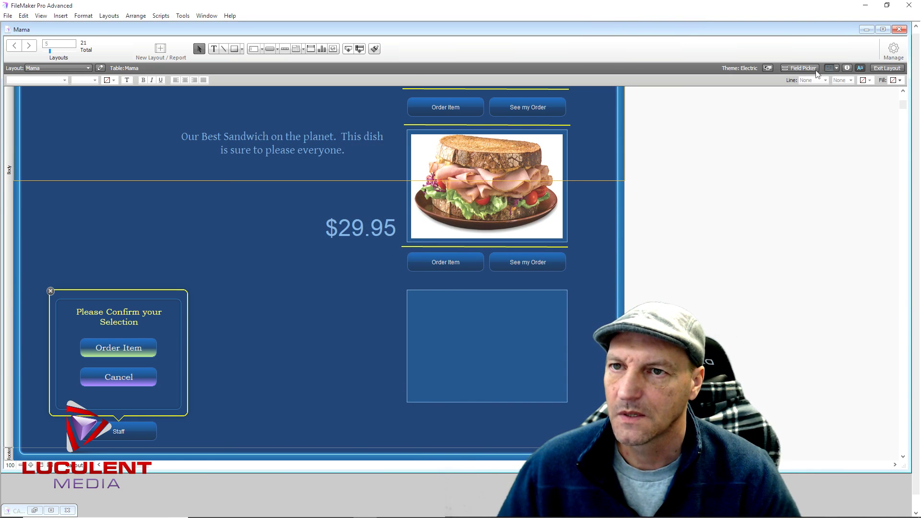
# Drag a Mama table field from the Field Picker to the body's bottom-right
pyautogui.click(808, 68)
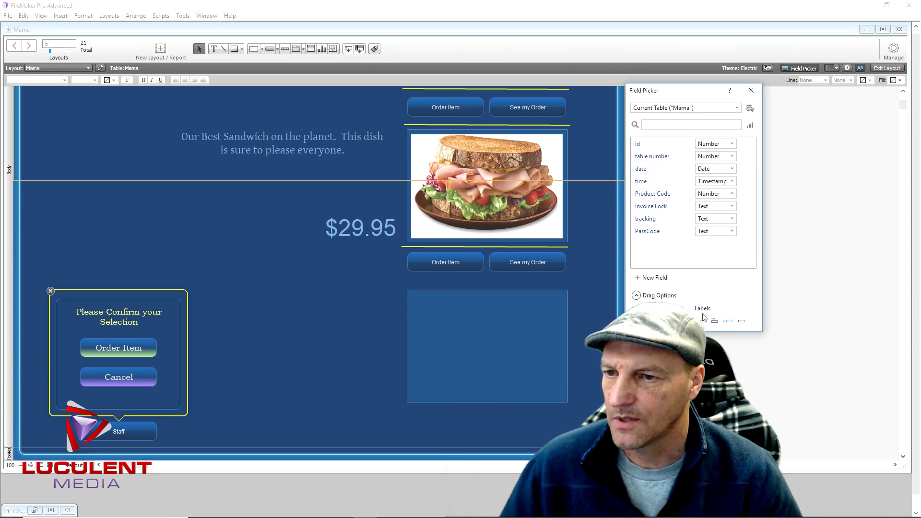
pyautogui.moveTo(656, 172); pyautogui.dragTo(595, 417)
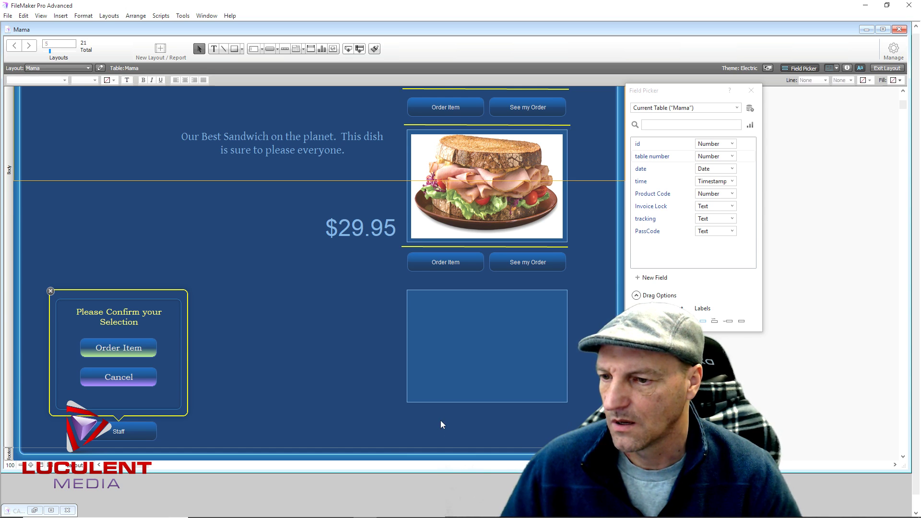
pyautogui.scroll(5, 350, 404)
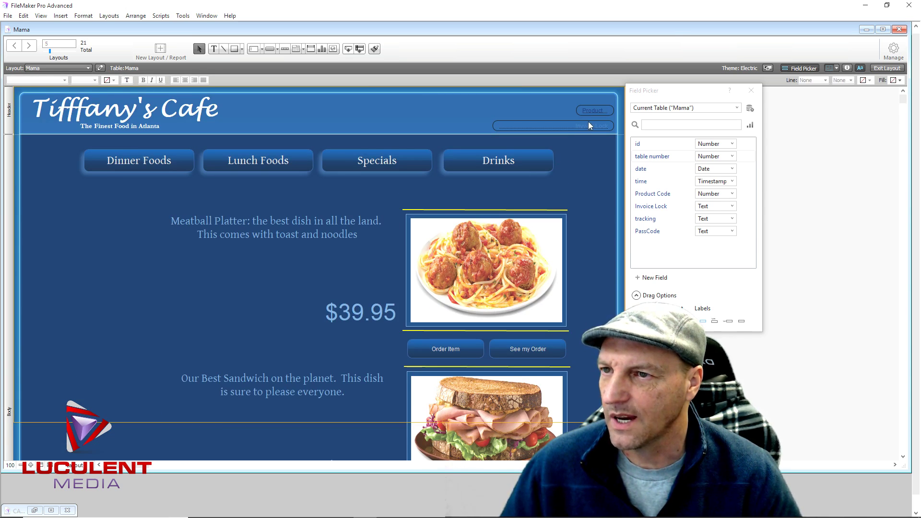
pyautogui.scroll(-6, 232, 338)
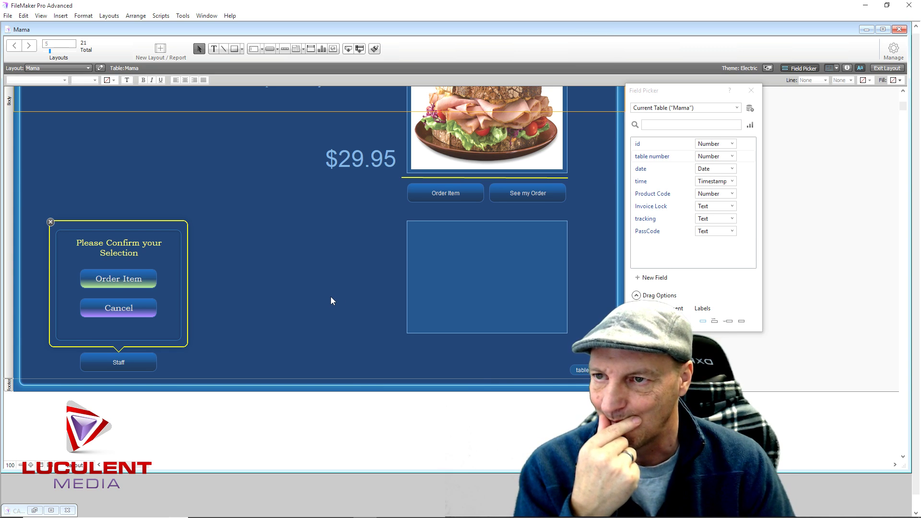
pyautogui.click(752, 92)
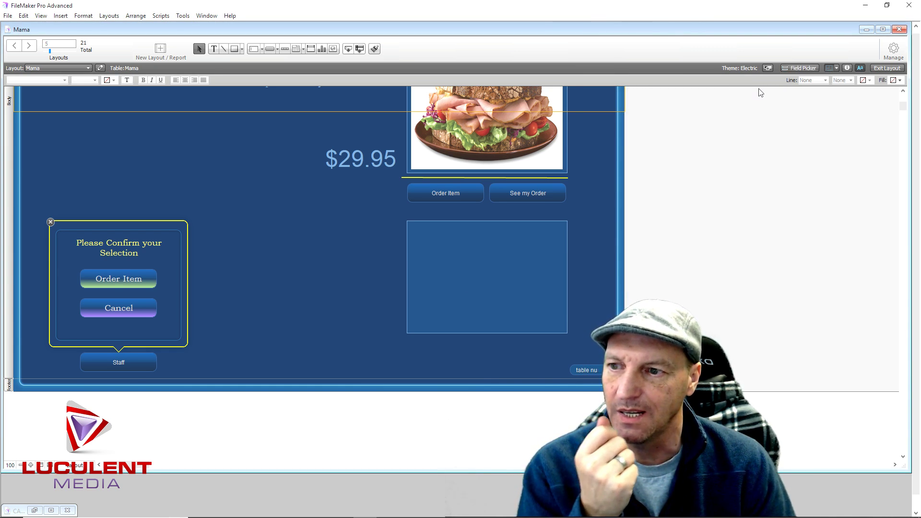
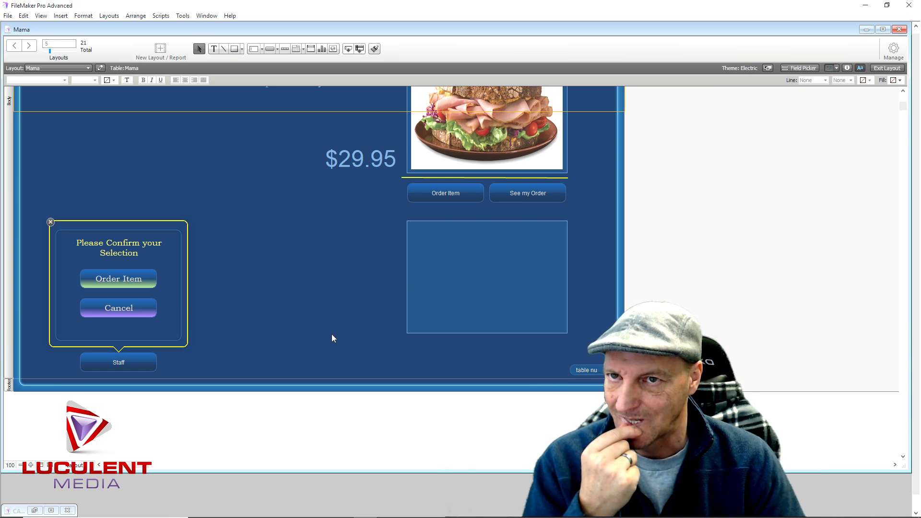
# Open the Manage Database window for the Mama file
pyautogui.click(887, 53)
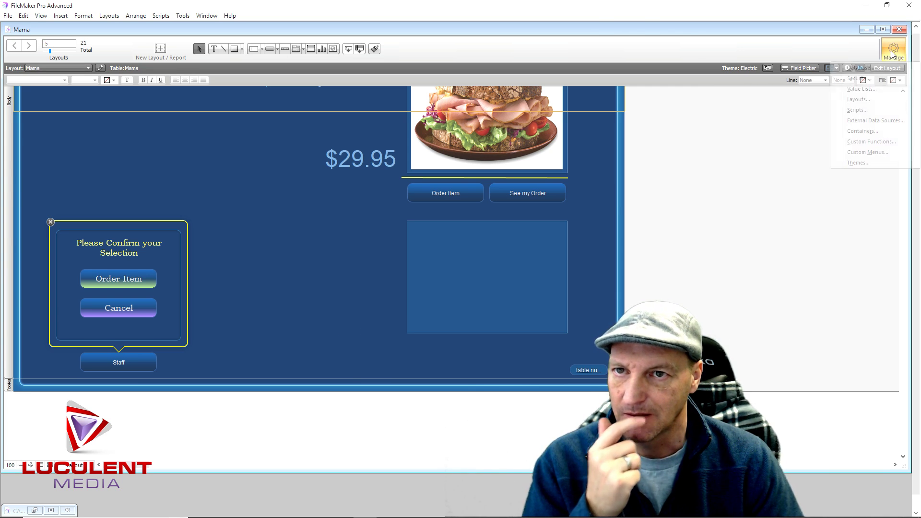
pyautogui.click(870, 69)
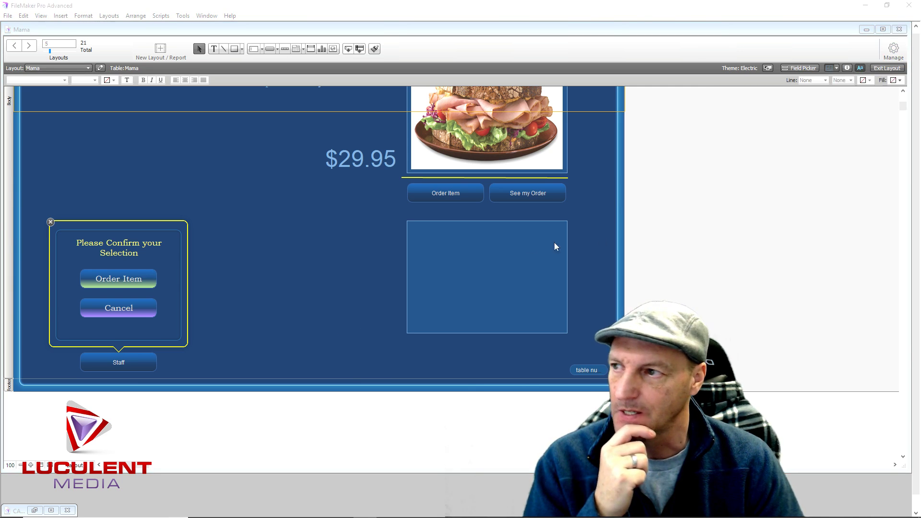
# Create a new table named Layout
pyautogui.click(250, 163)
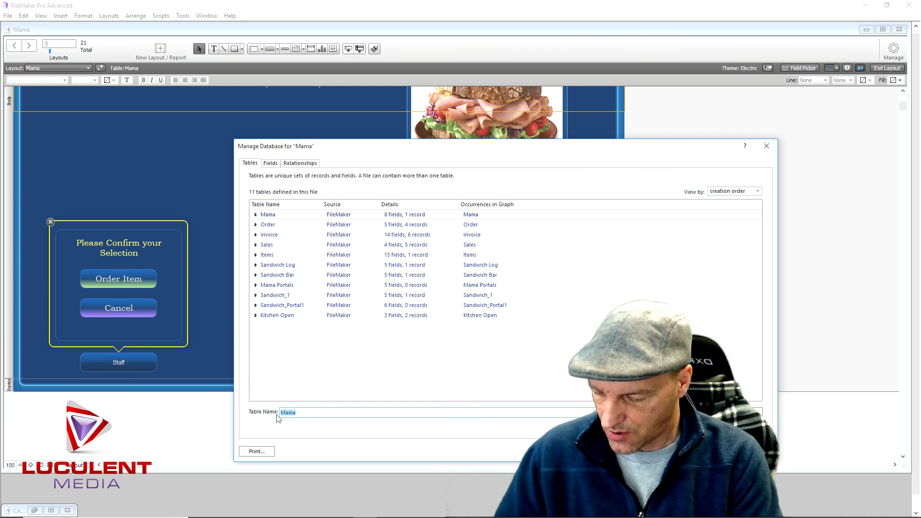
pyautogui.write('Layout')
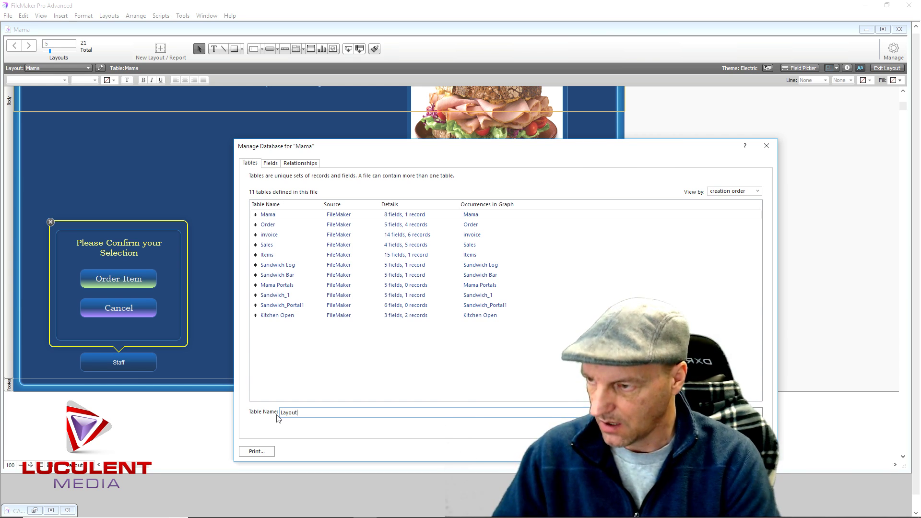
pyautogui.press('Return')
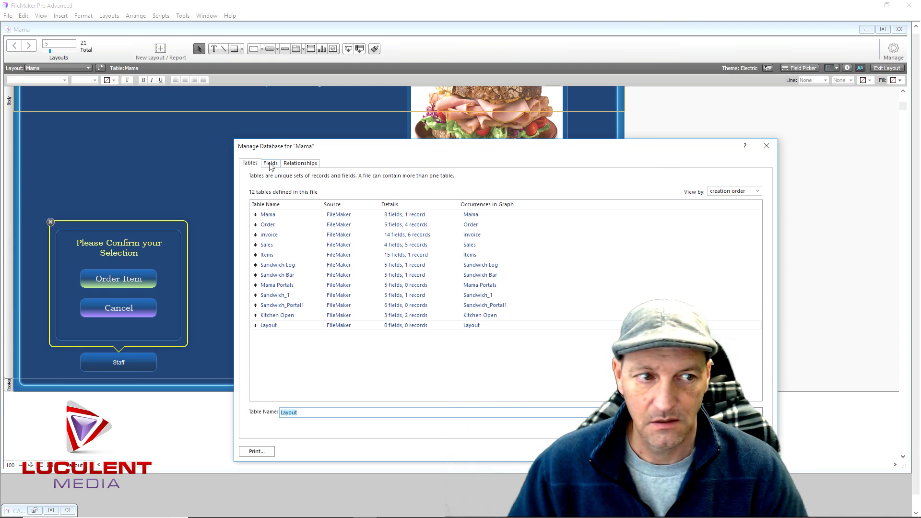
# Give the Layout table a Text field 'table' and a Number field 'id'
pyautogui.click(270, 163)
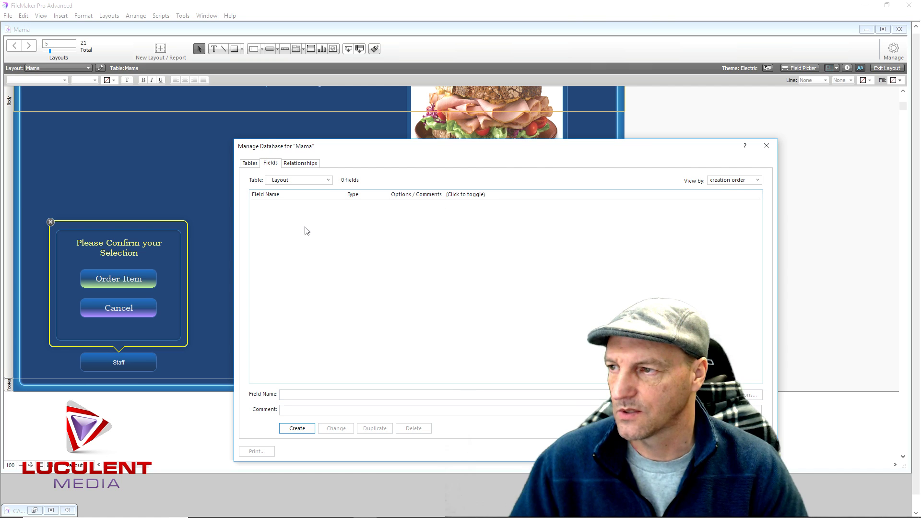
pyautogui.click(294, 393)
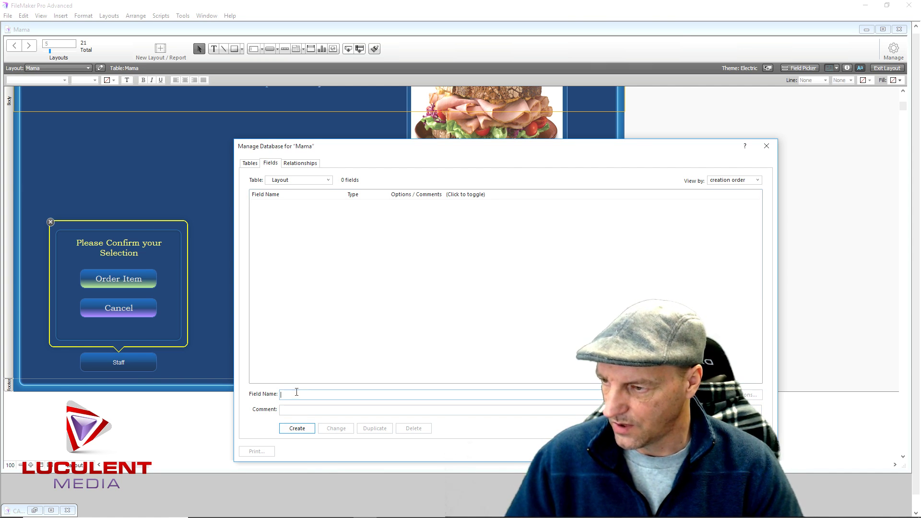
pyautogui.write('tabl')
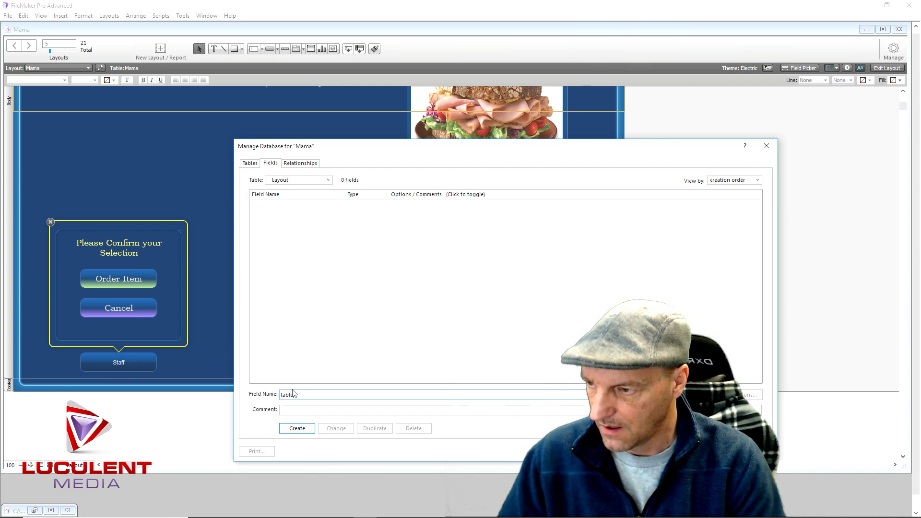
pyautogui.write('e')
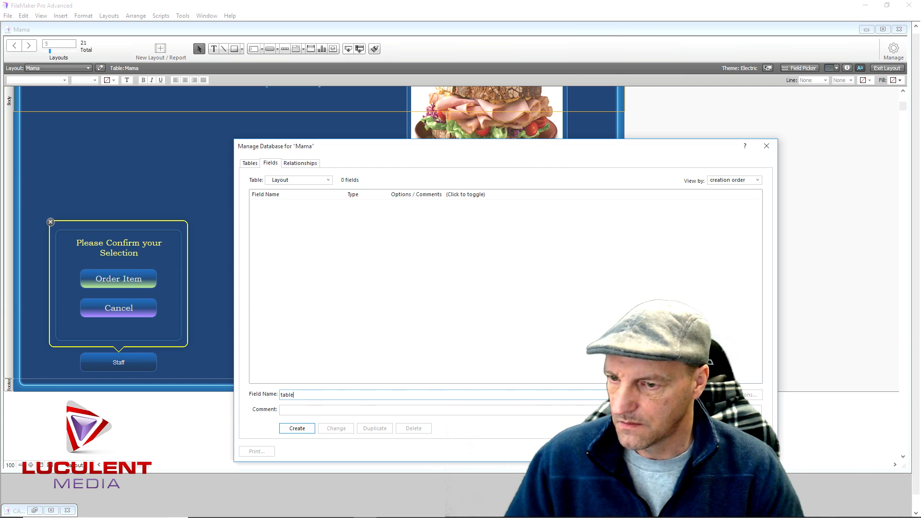
pyautogui.click(305, 427)
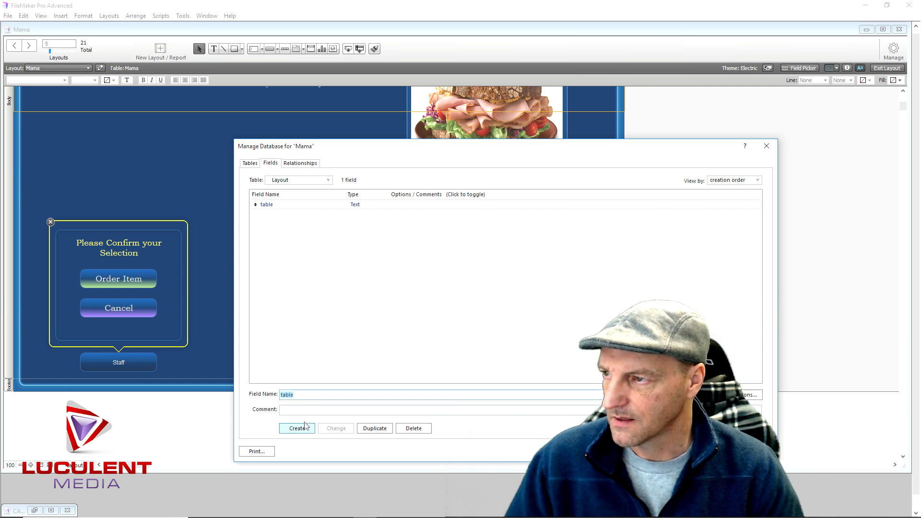
pyautogui.write('id')
pyautogui.click(307, 428)
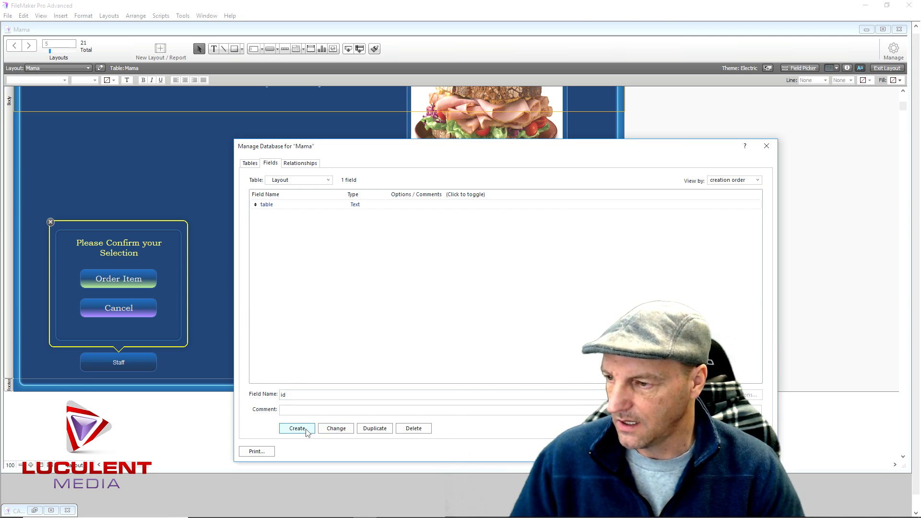
pyautogui.click(356, 216)
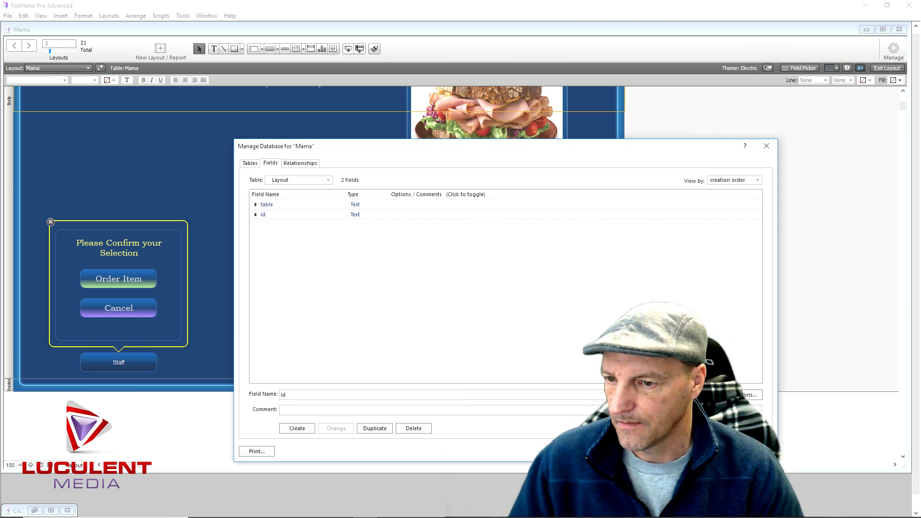
pyautogui.click(335, 428)
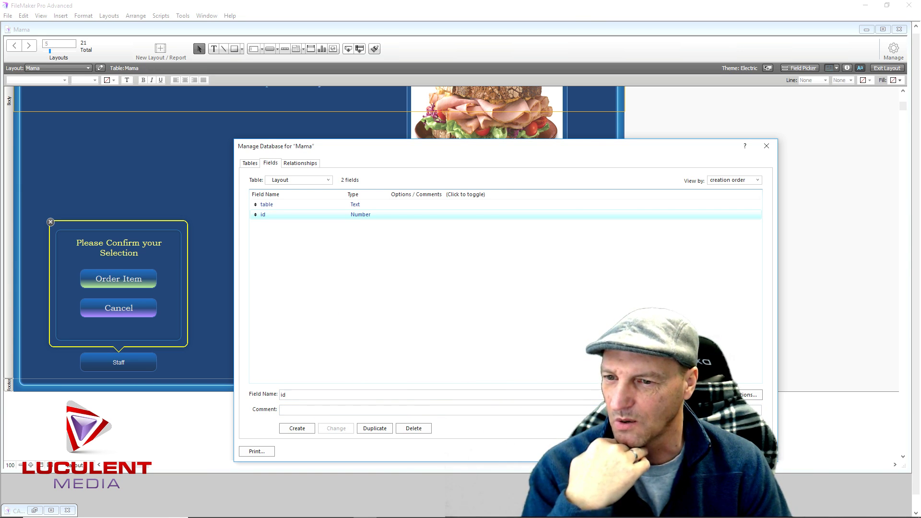
# Close database setup and change the popover heading to 'Staff Only Please'
pyautogui.click(715, 451)
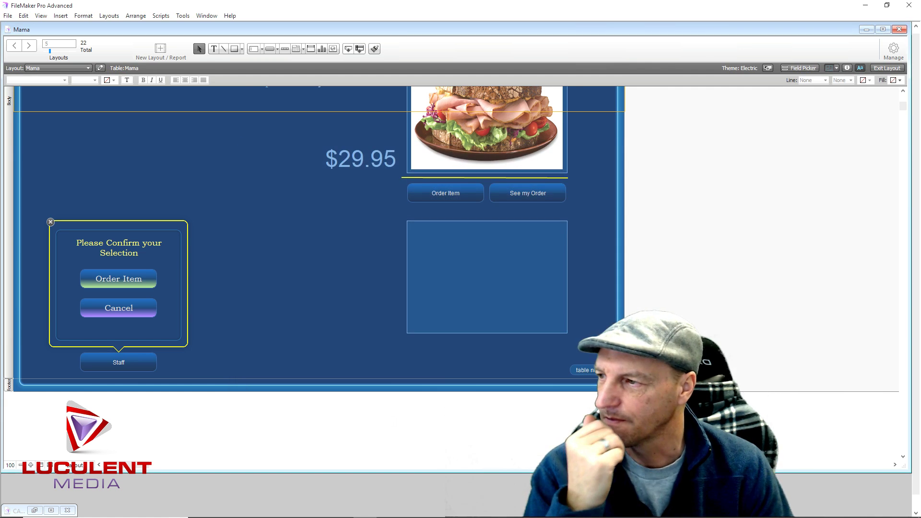
pyautogui.click(124, 252)
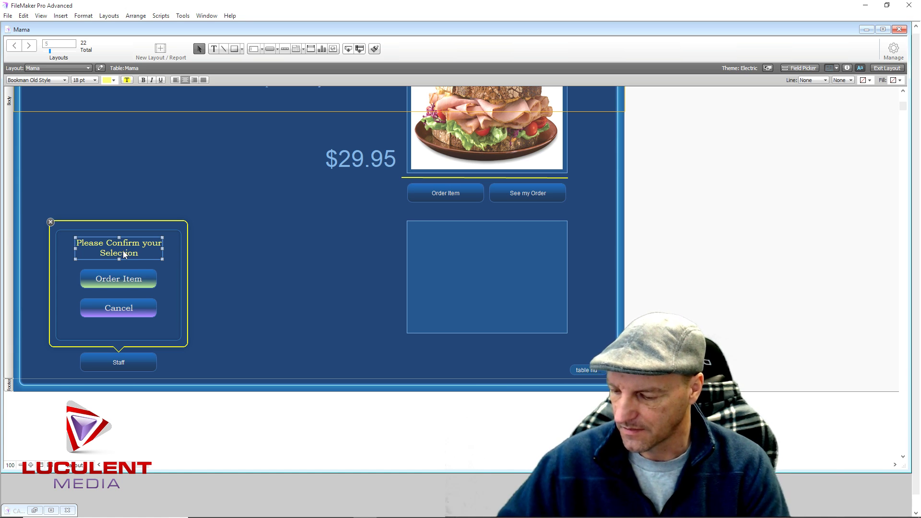
pyautogui.doubleClick(123, 250)
pyautogui.hotkey('ctrl', 'a')
pyautogui.write('Staff')
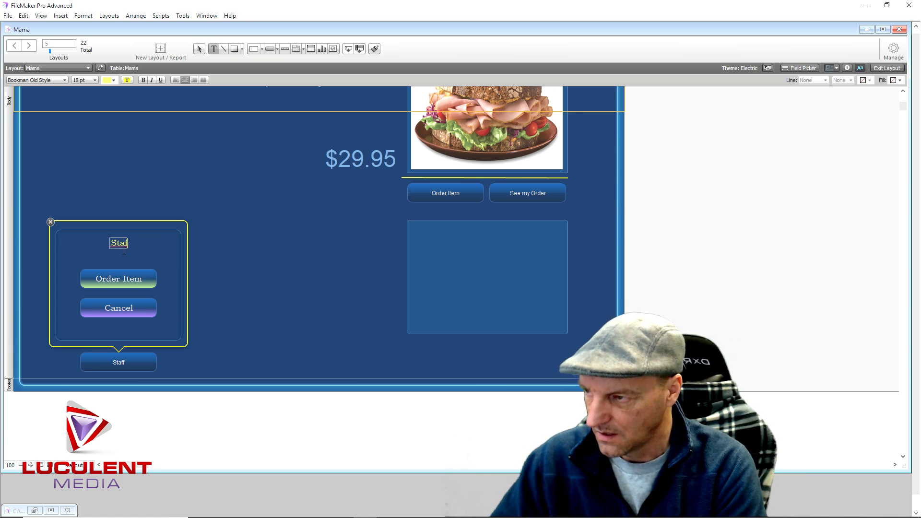
pyautogui.write(' Only')
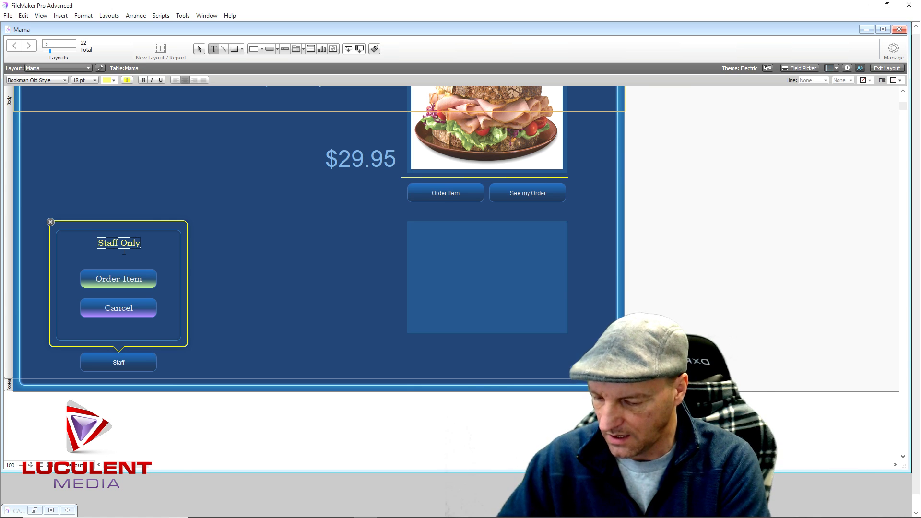
pyautogui.write(' Please')
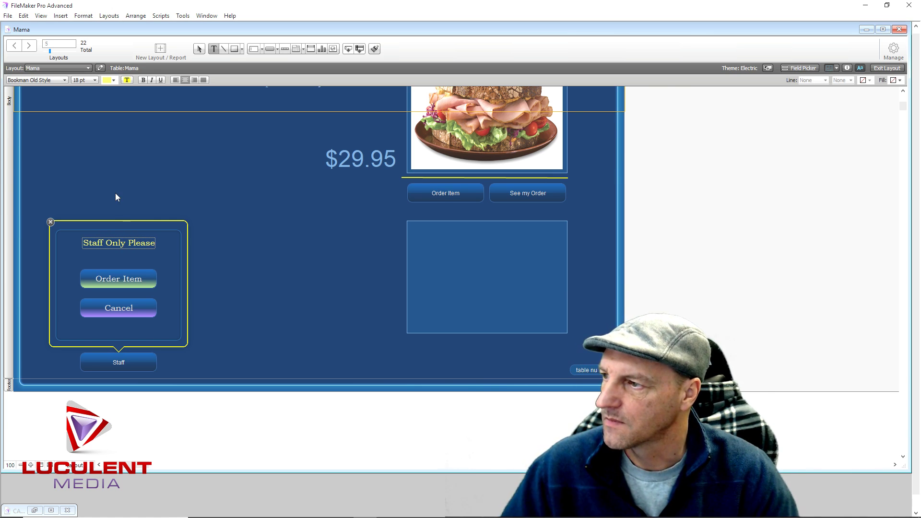
pyautogui.press('Escape')
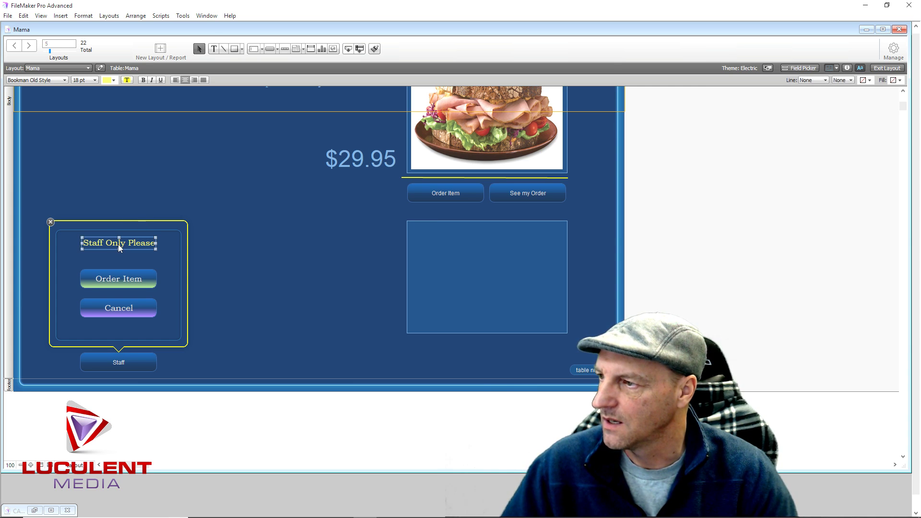
# Duplicate the heading just below and change the copy to 'Official Use Only'
pyautogui.moveTo(118, 244); pyautogui.dragTo(116, 258)
pyautogui.press('Return')
pyautogui.write('Offic')
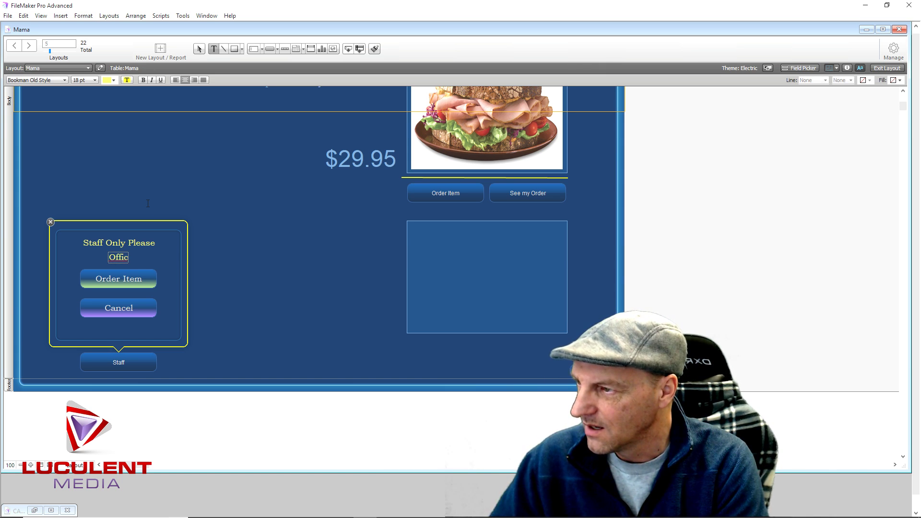
pyautogui.write('ial U')
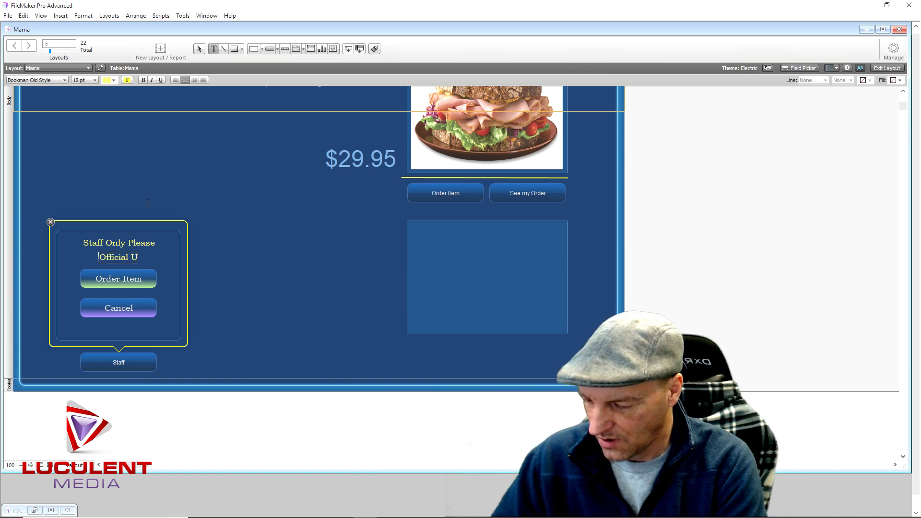
pyautogui.write('se Onlk')
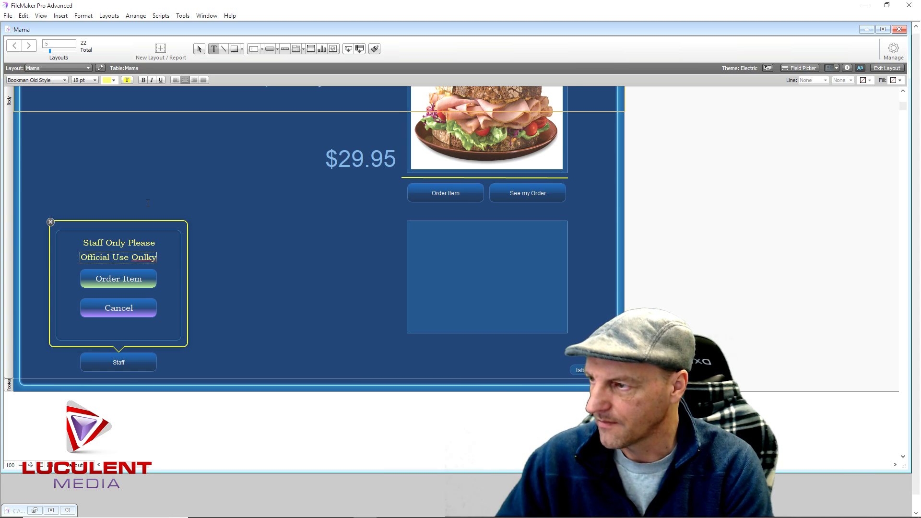
pyautogui.press('BackSpace')
pyautogui.press('BackSpace')
pyautogui.write('ly')
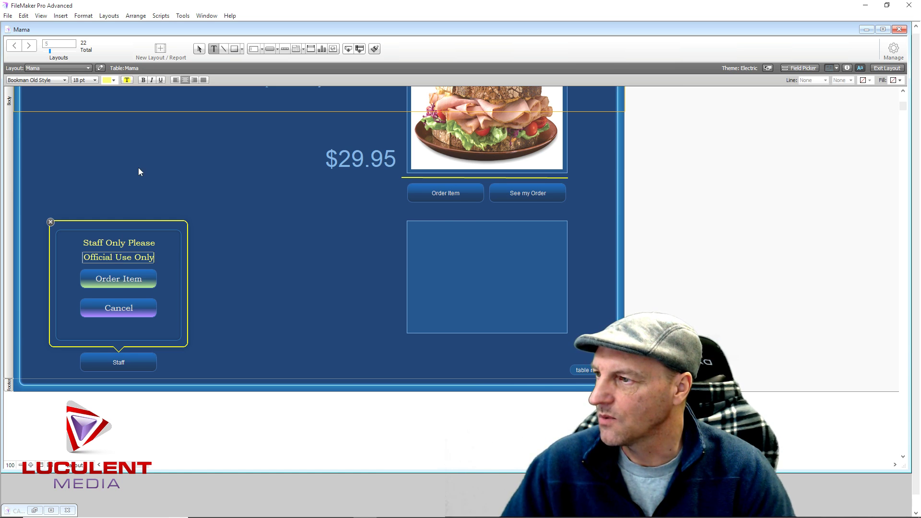
pyautogui.press('Escape')
# Colour 'Official Use Only' red and widen its text box on both sides
pyautogui.click(113, 80)
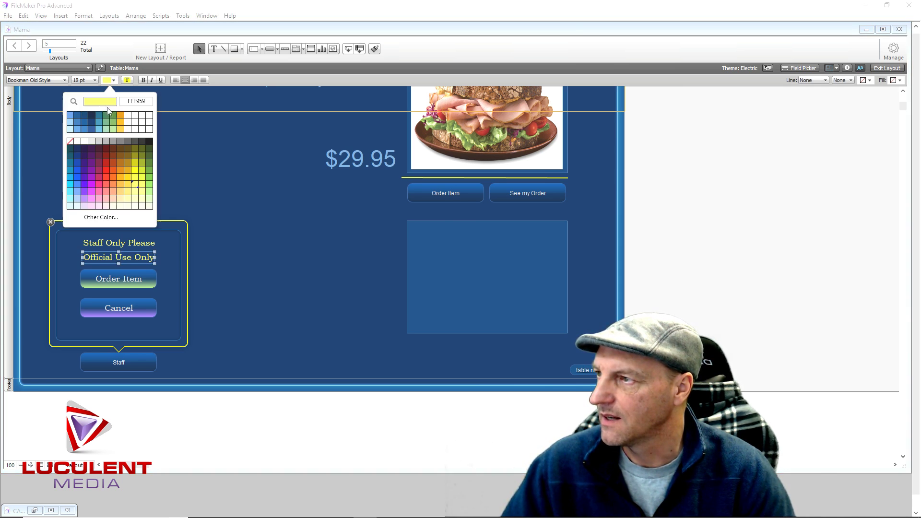
pyautogui.click(107, 172)
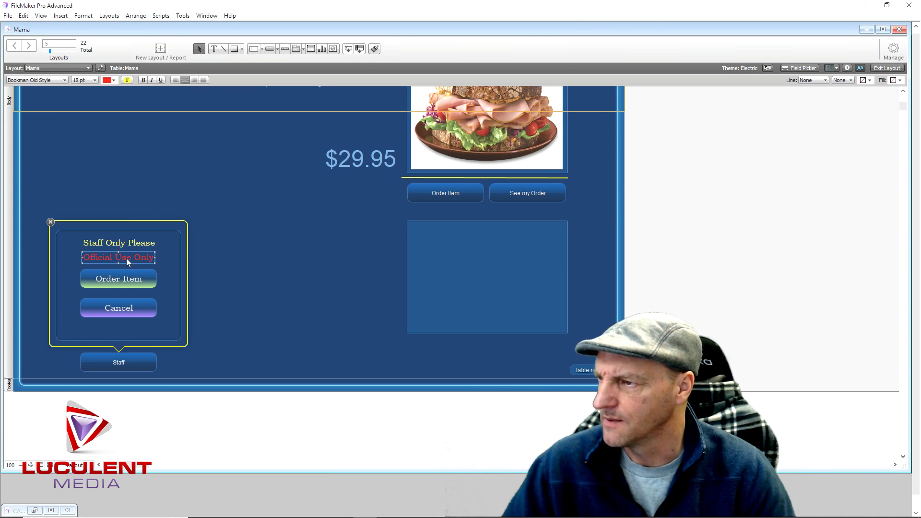
pyautogui.moveTo(155, 257); pyautogui.dragTo(180, 257)
pyautogui.moveTo(82, 258); pyautogui.dragTo(58, 262)
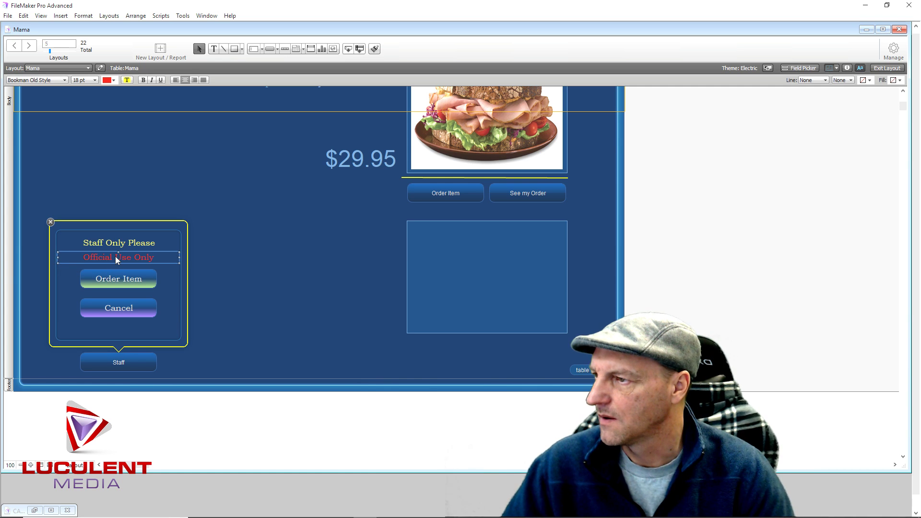
pyautogui.moveTo(115, 256)
pyautogui.mouseDown()
pyautogui.moveTo(120, 246)
pyautogui.moveTo(119, 254)
pyautogui.mouseUp()
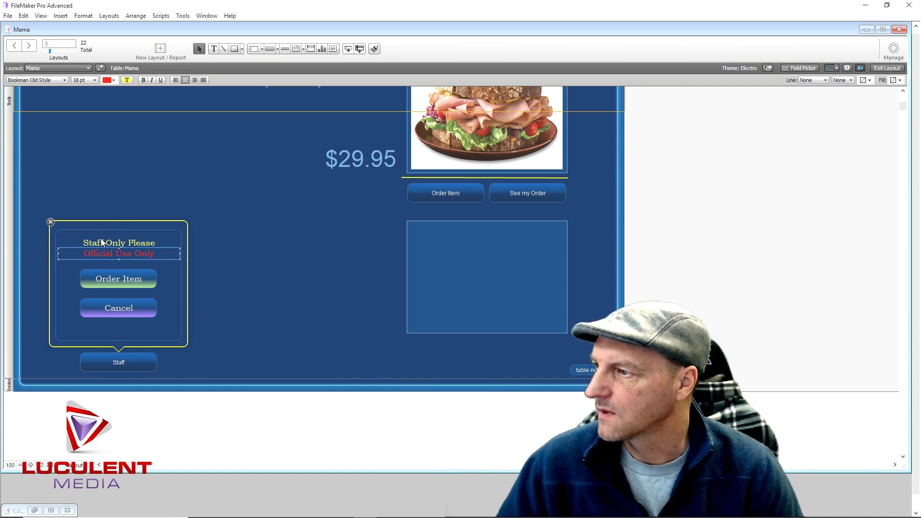
# Put 'Official Use Only' above 'Staff Only Please' and delete the Order Item button
pyautogui.click(109, 244)
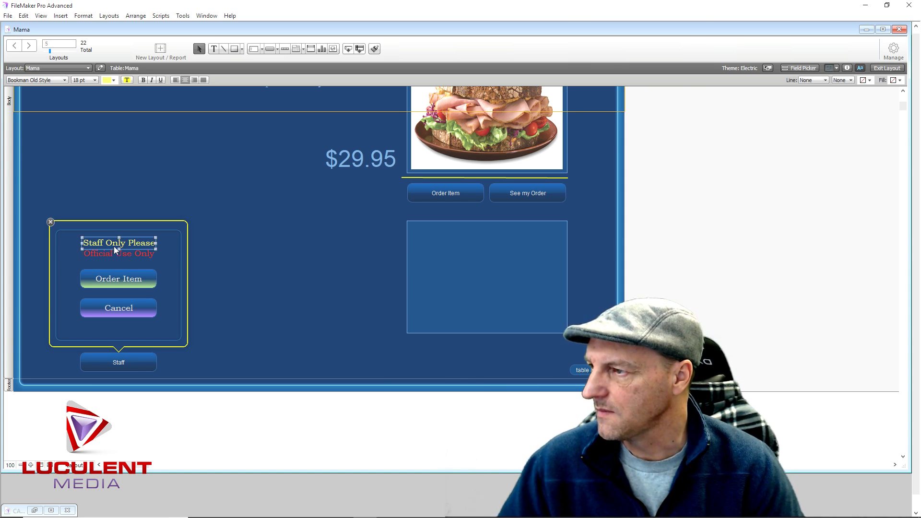
pyautogui.moveTo(113, 246)
pyautogui.mouseDown()
pyautogui.moveTo(117, 260)
pyautogui.moveTo(140, 238)
pyautogui.moveTo(120, 257)
pyautogui.mouseUp()
pyautogui.click(142, 247)
pyautogui.click(139, 252)
pyautogui.click(125, 260)
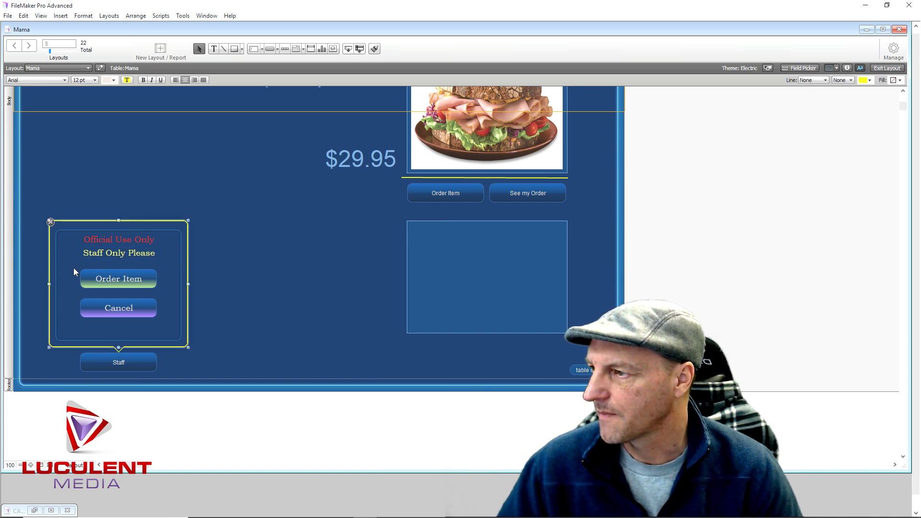
pyautogui.click(73, 268)
pyautogui.click(125, 277)
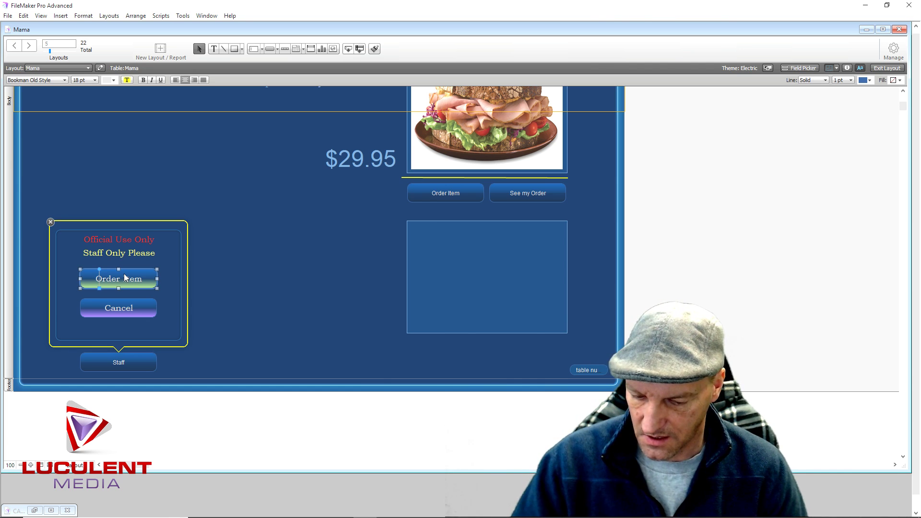
pyautogui.press('Delete')
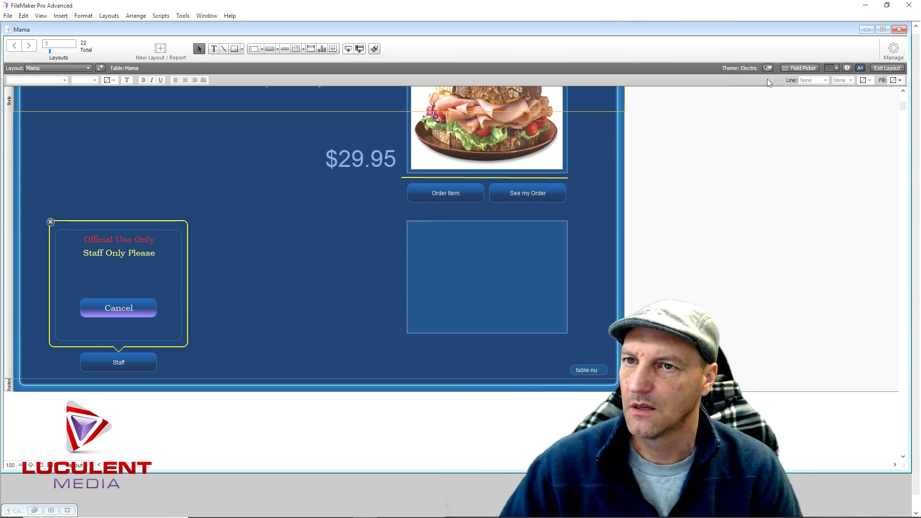
# Place a narrowed 18 pt PassCode field inside the Staff popover
pyautogui.click(801, 68)
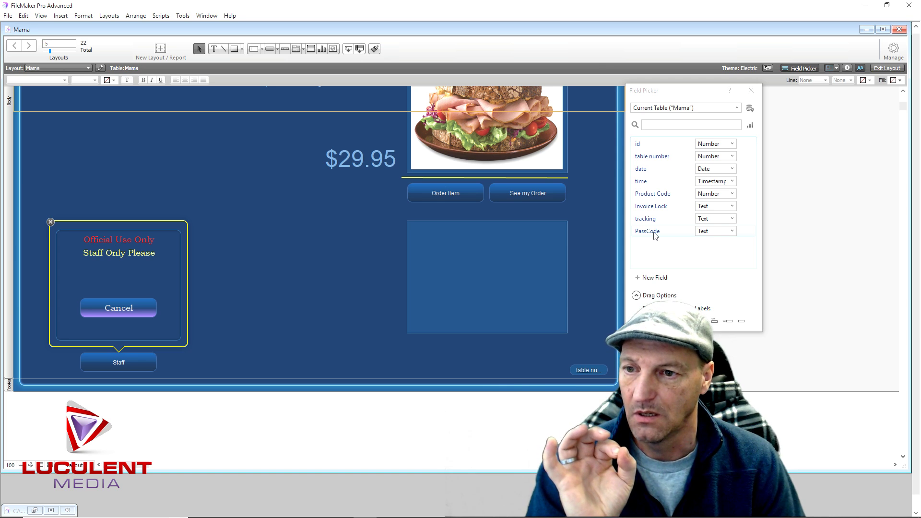
pyautogui.moveTo(655, 235); pyautogui.dragTo(63, 271)
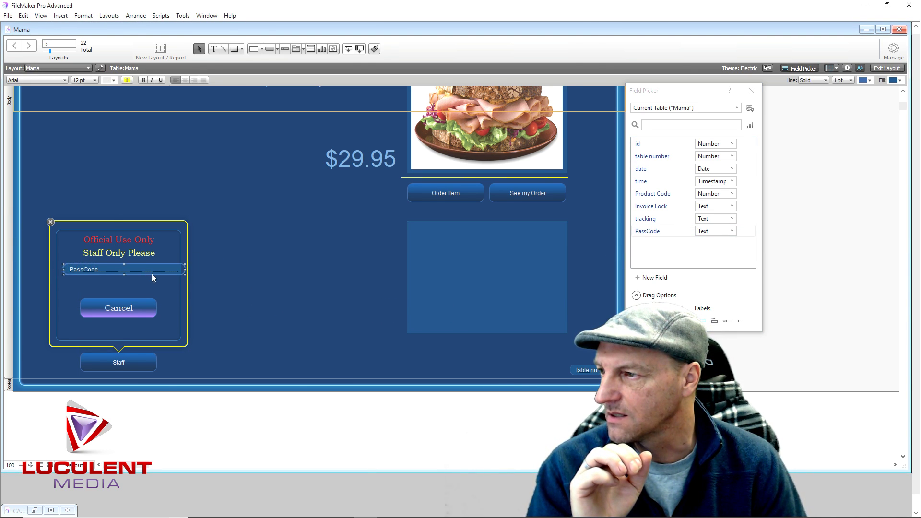
pyautogui.moveTo(184, 271); pyautogui.dragTo(154, 274)
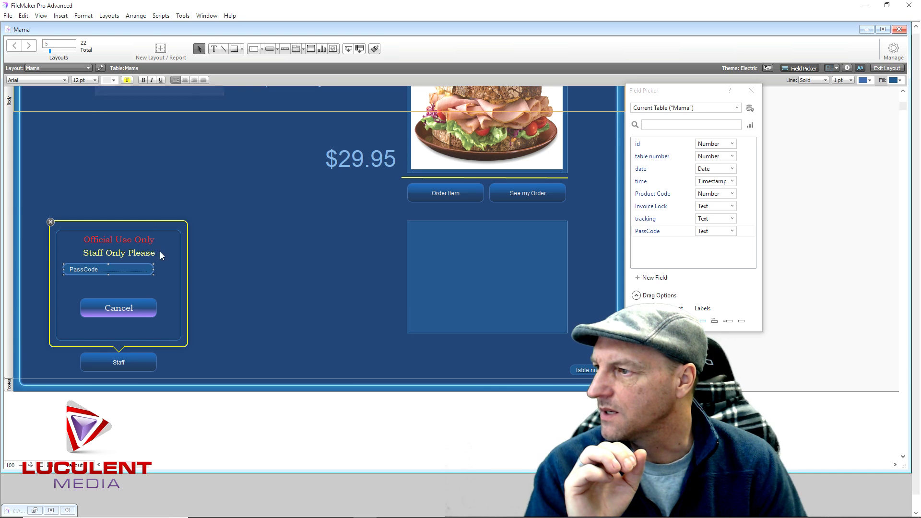
pyautogui.moveTo(154, 269); pyautogui.dragTo(137, 269)
pyautogui.click(94, 80)
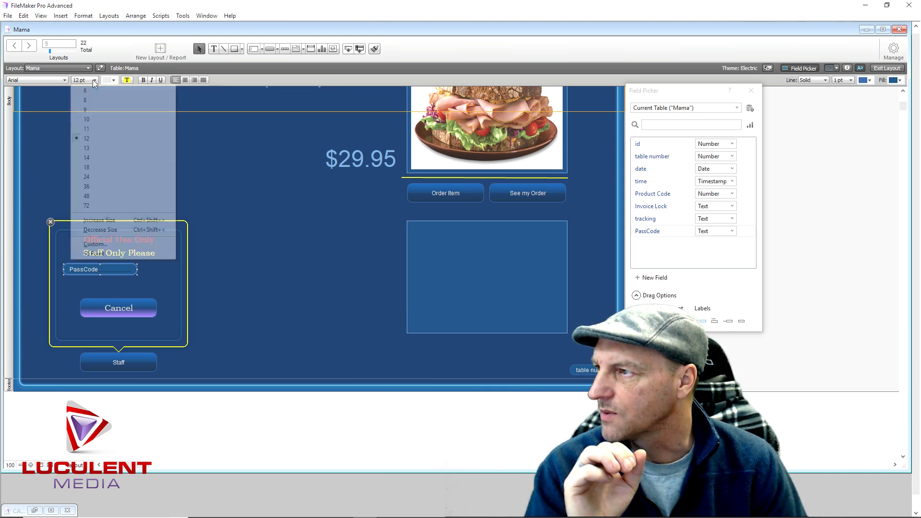
pyautogui.click(97, 168)
pyautogui.moveTo(99, 272); pyautogui.dragTo(120, 277)
# Centre the PassCode field's text and bring up the Cancel button's settings
pyautogui.click(74, 300)
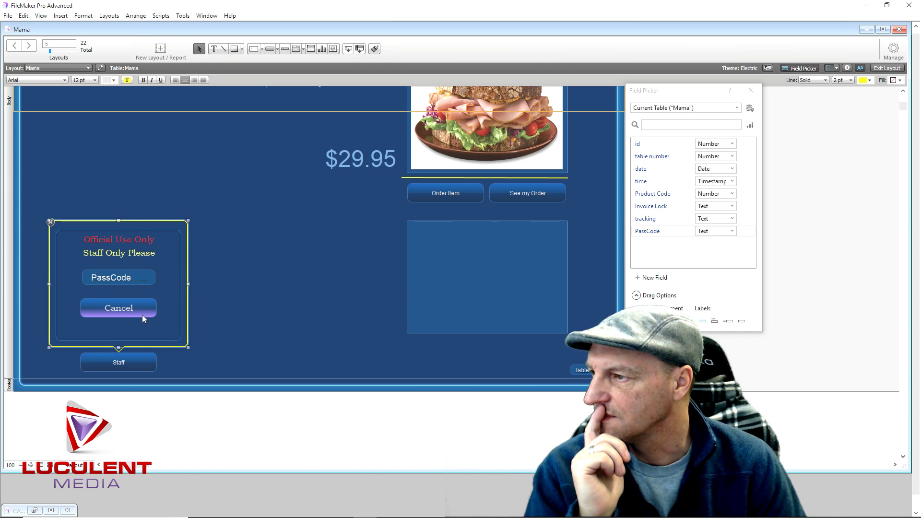
pyautogui.doubleClick(126, 307)
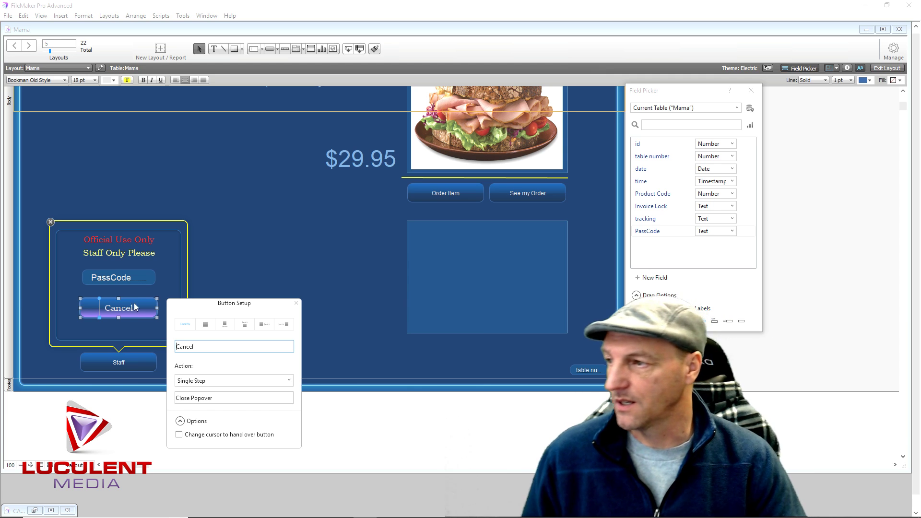
pyautogui.click(154, 282)
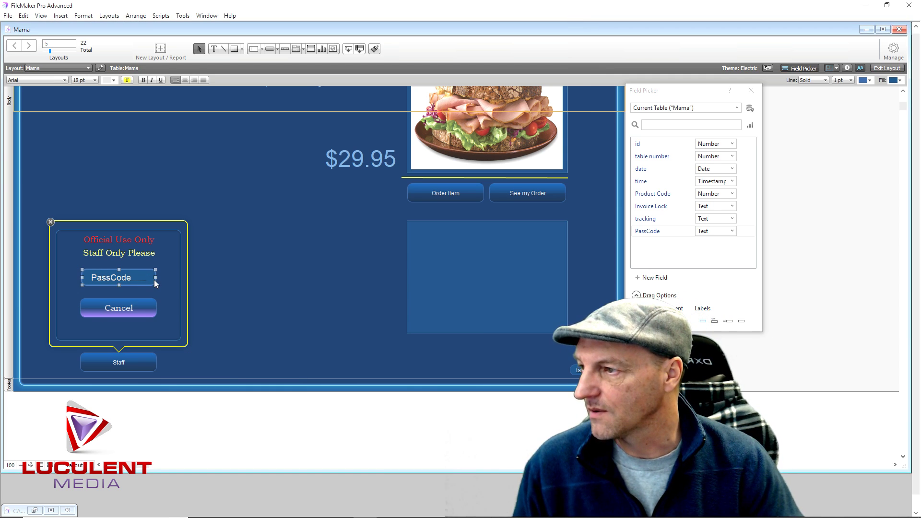
pyautogui.click(185, 80)
pyautogui.click(113, 315)
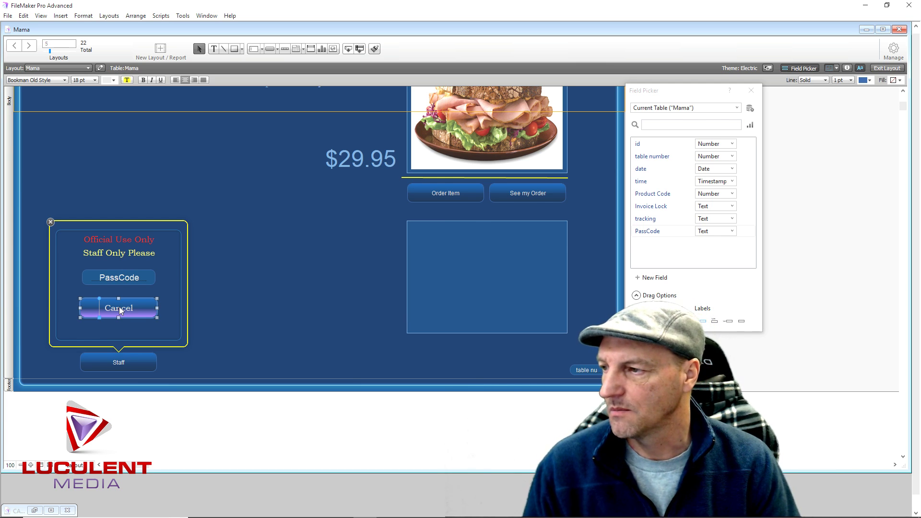
pyautogui.doubleClick(120, 311)
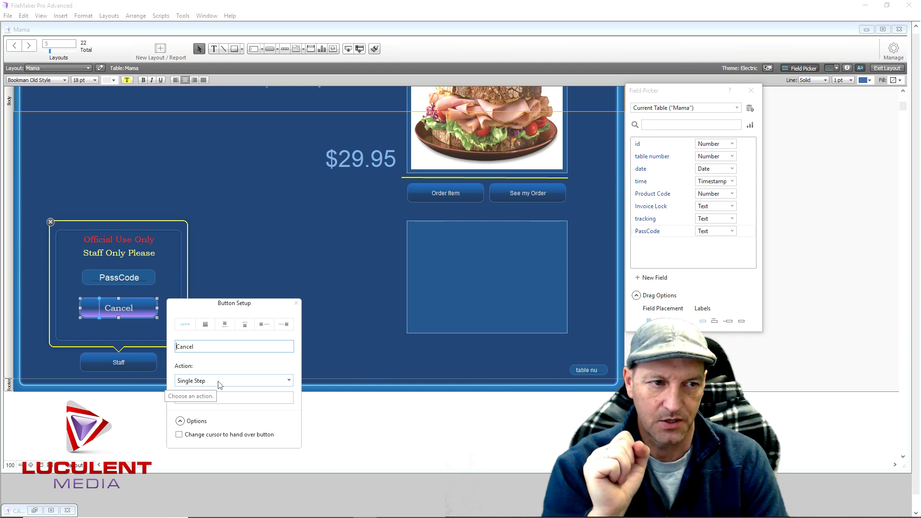
# Make Cancel perform a new script named Passcode
pyautogui.click(219, 380)
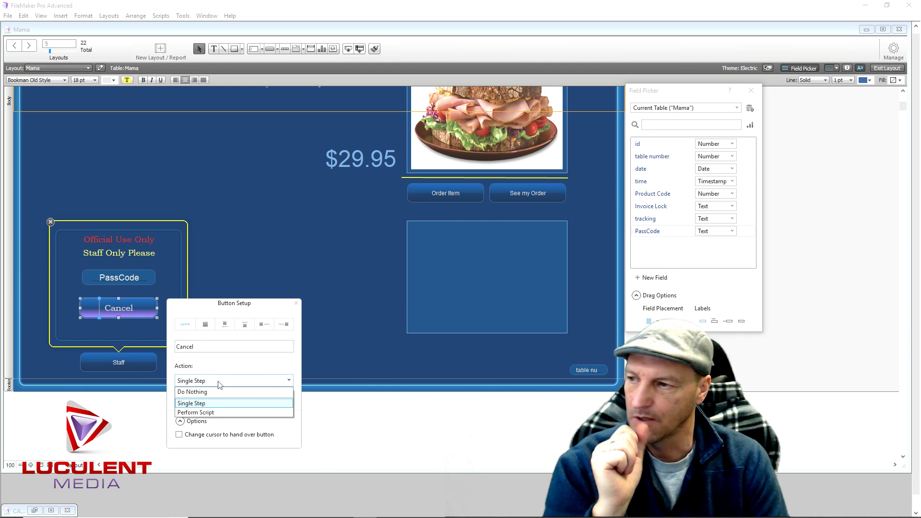
pyautogui.click(219, 412)
pyautogui.click(142, 257)
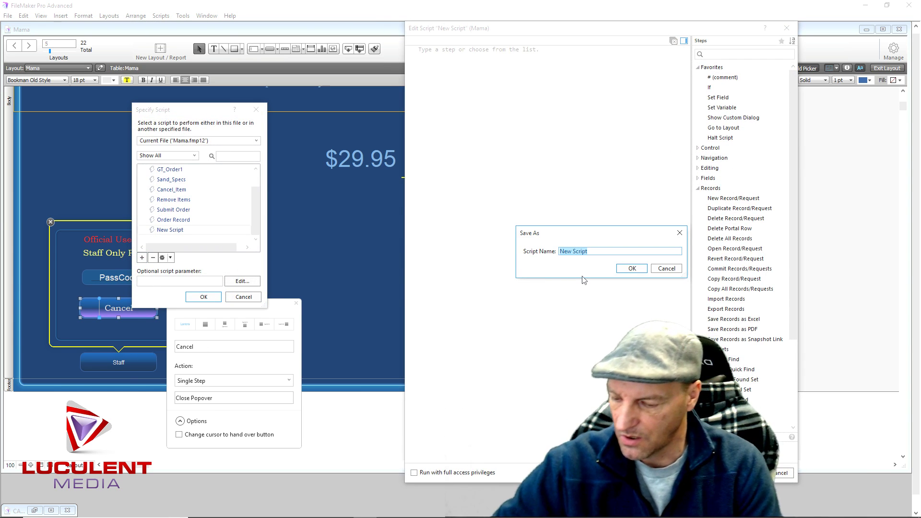
pyautogui.write('Passcode')
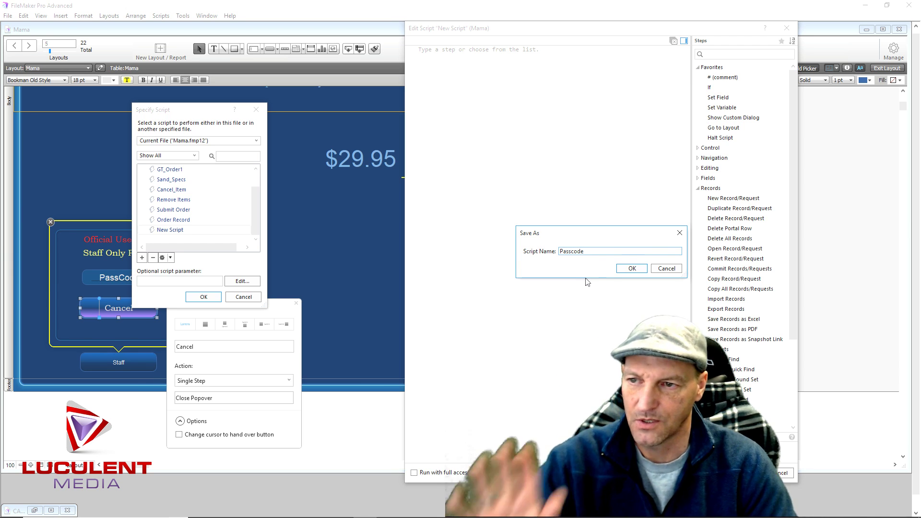
pyautogui.click(631, 268)
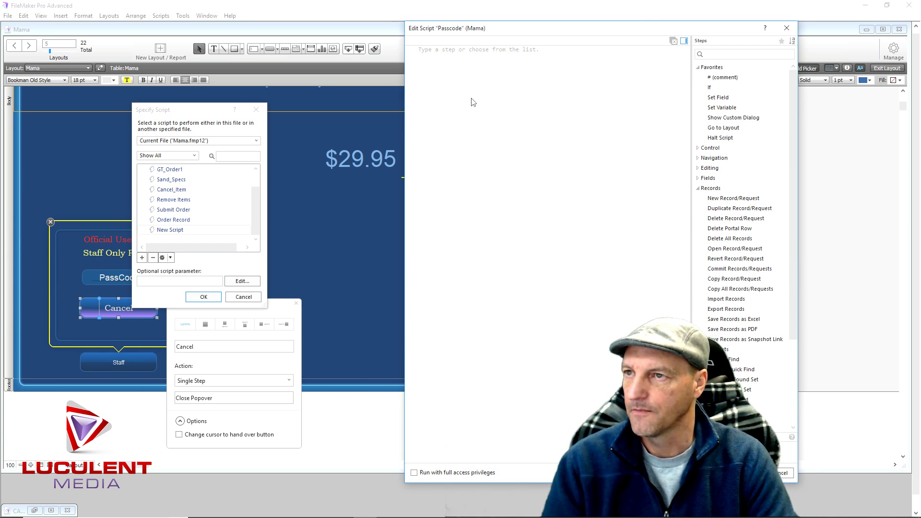
pyautogui.doubleClick(709, 88)
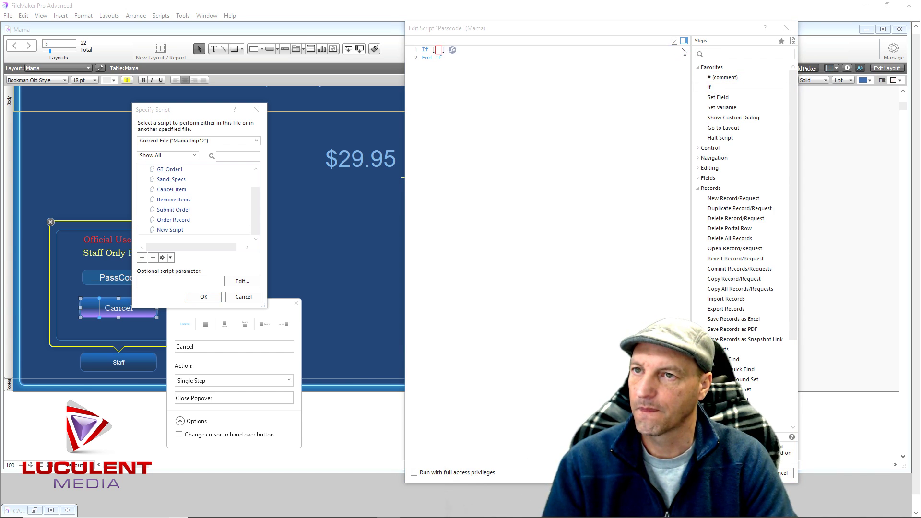
pyautogui.click(452, 50)
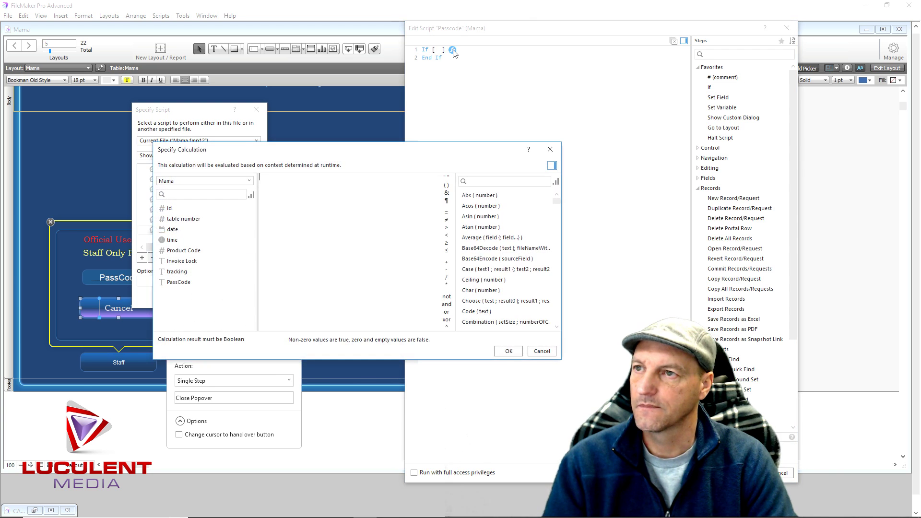
pyautogui.doubleClick(179, 283)
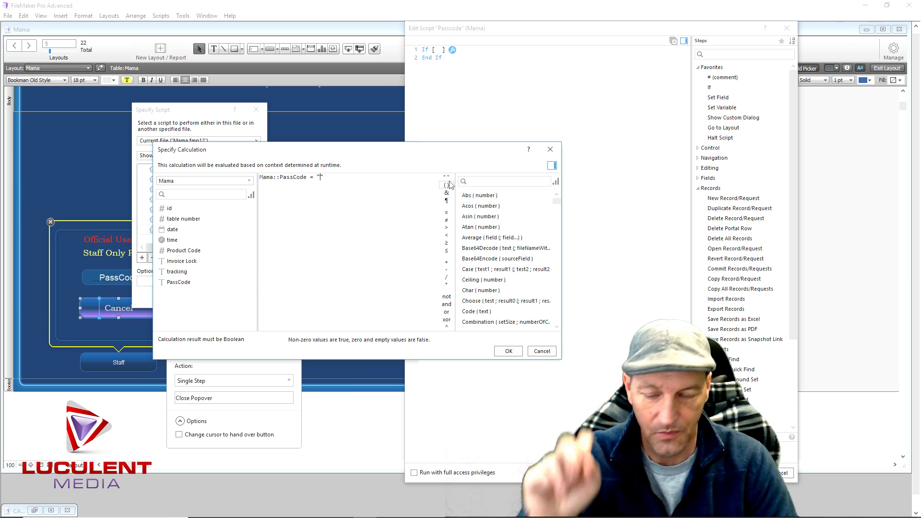
pyautogui.write('123')
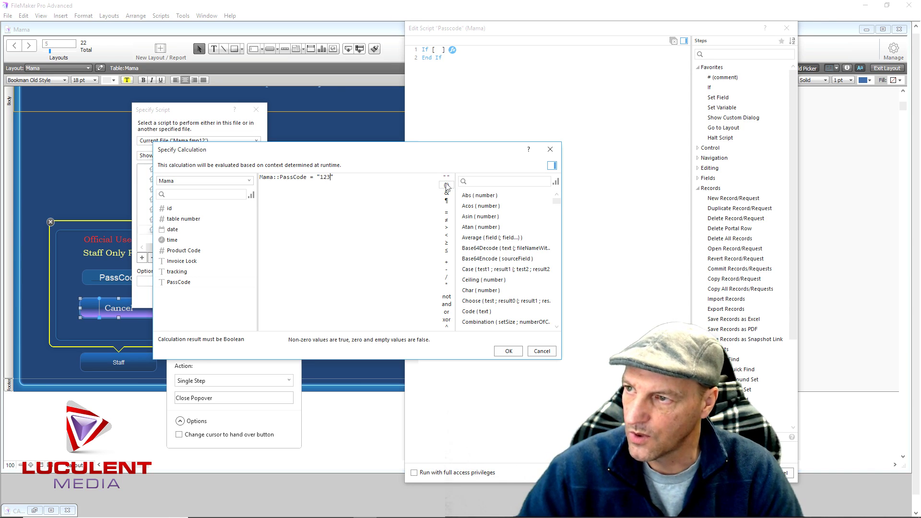
pyautogui.click(508, 351)
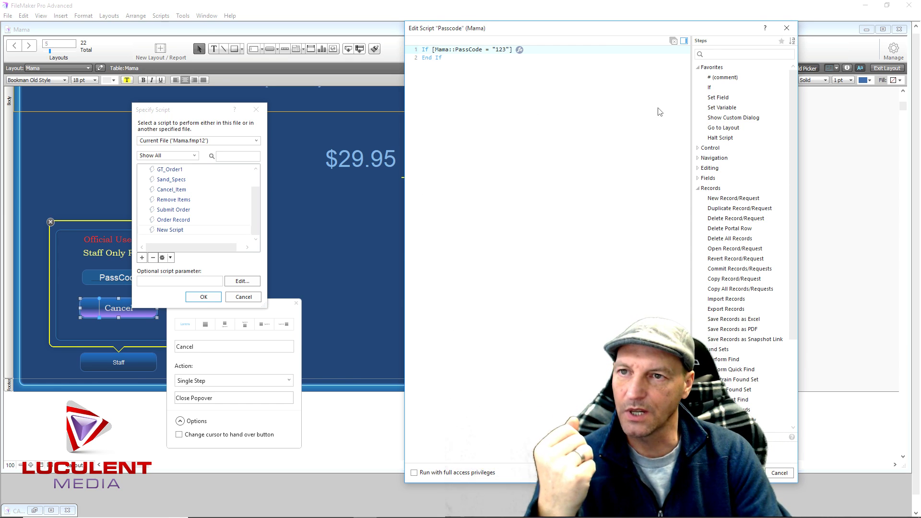
# Add Go to Layout and Halt Script steps and confirm the Passcode script
pyautogui.doubleClick(731, 129)
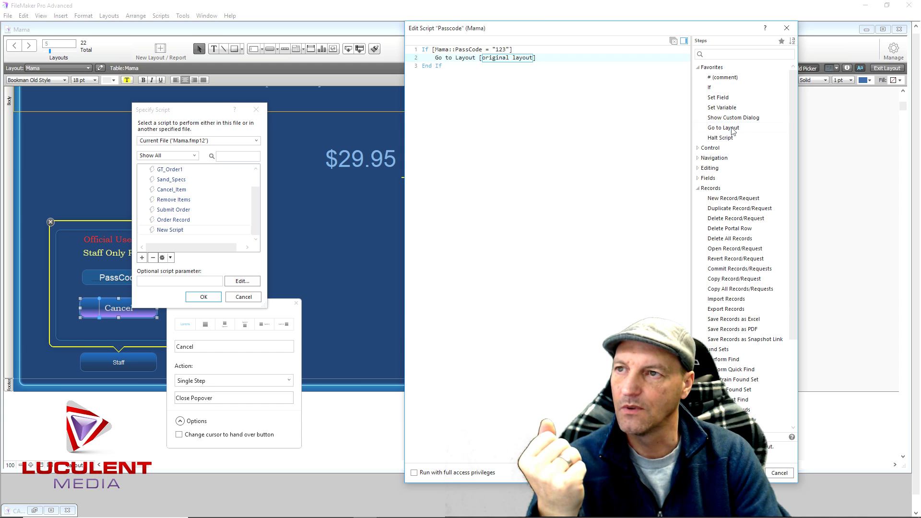
pyautogui.click(521, 58)
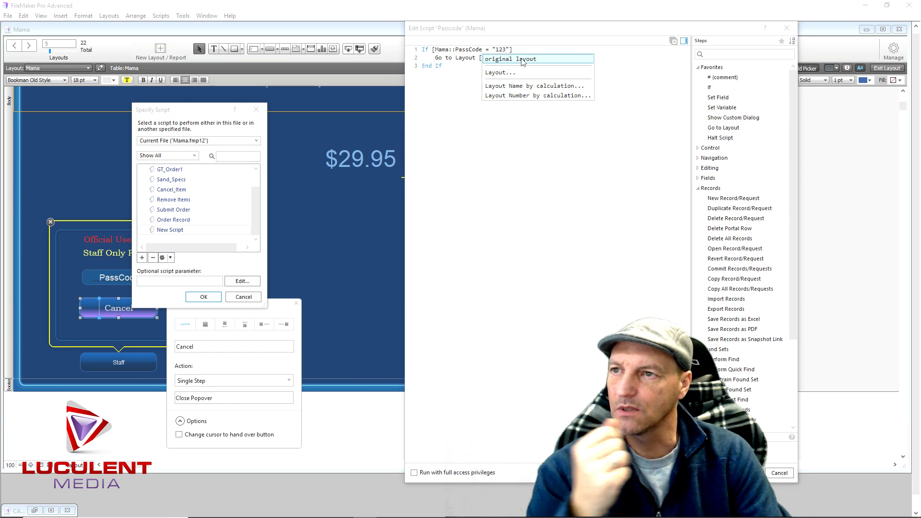
pyautogui.click(492, 73)
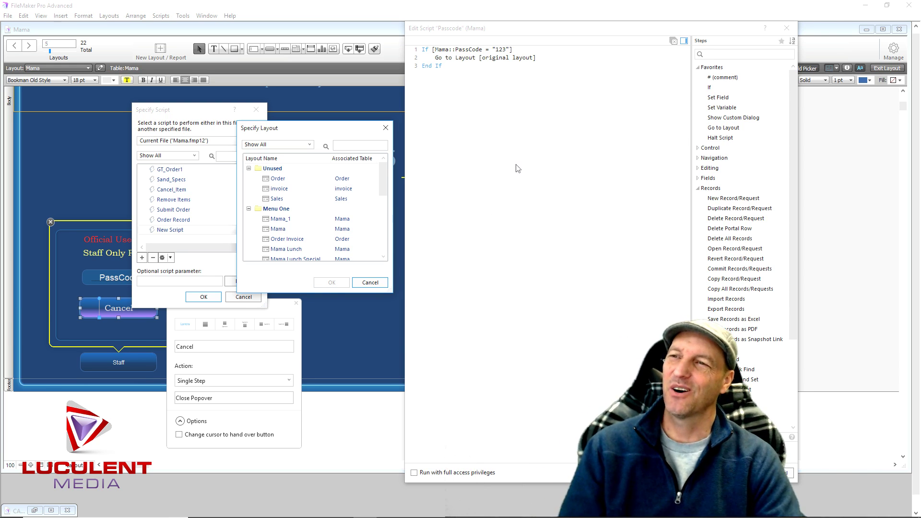
pyautogui.click(365, 283)
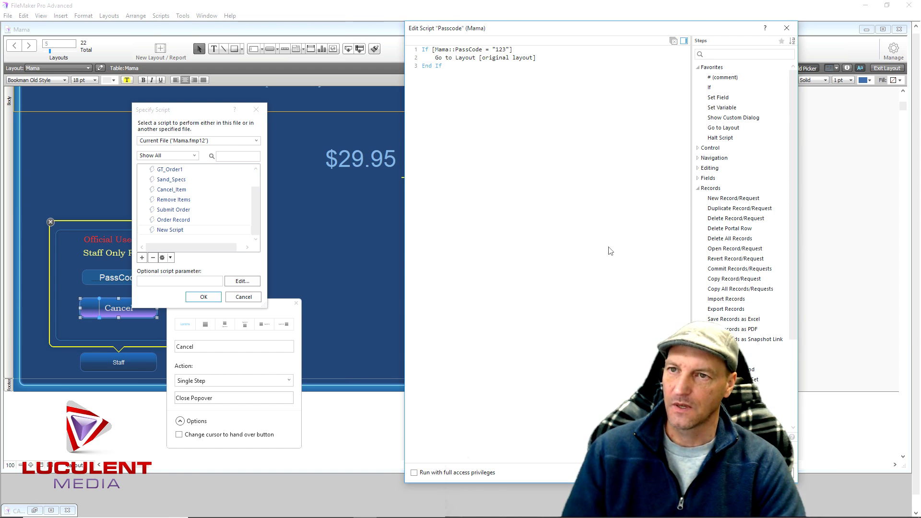
pyautogui.doubleClick(719, 138)
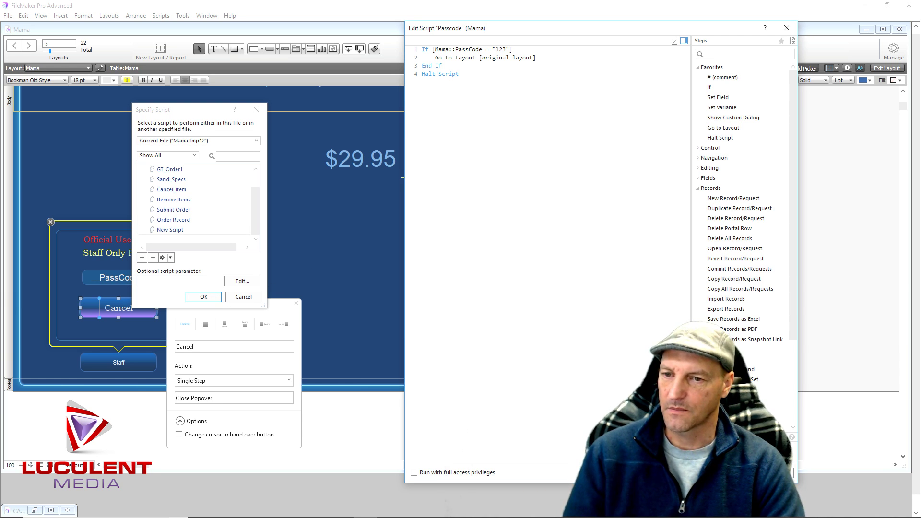
pyautogui.click(227, 305)
pyautogui.click(215, 296)
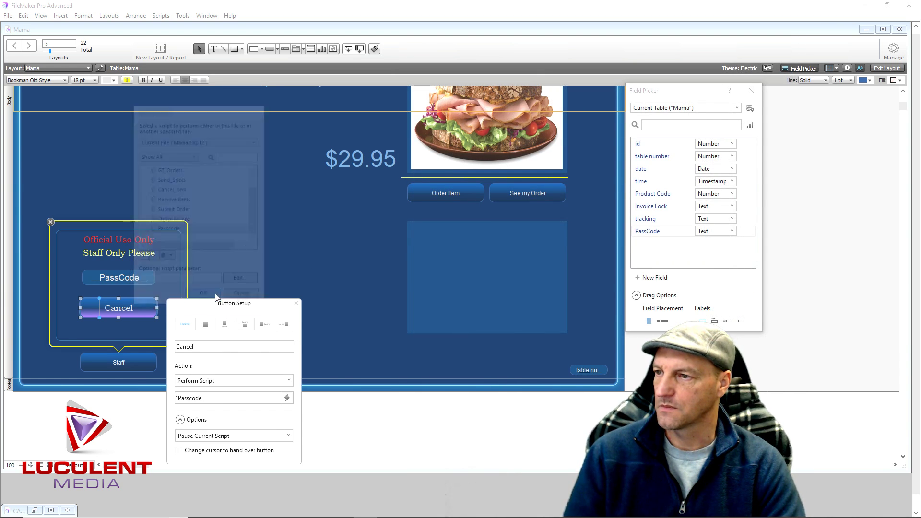
# Enable the hand cursor on Cancel, then close the button settings and field list
pyautogui.click(179, 451)
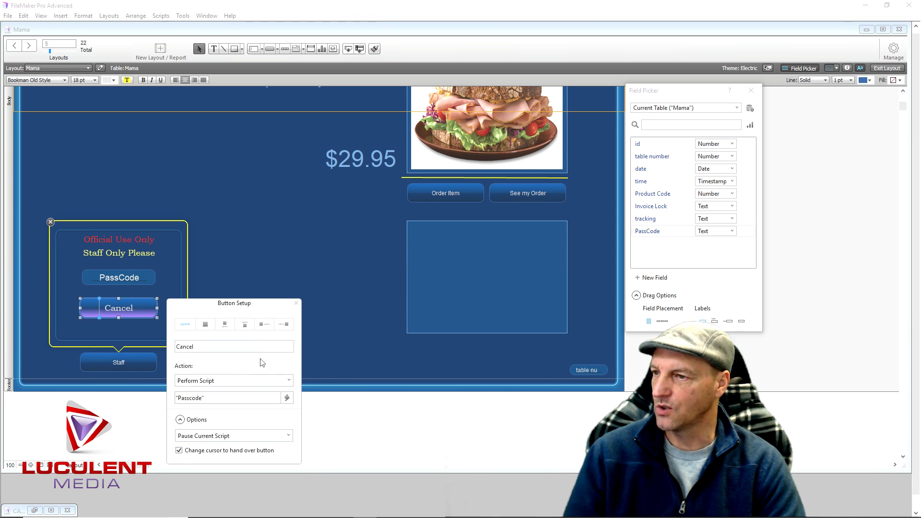
pyautogui.click(297, 304)
pyautogui.click(298, 277)
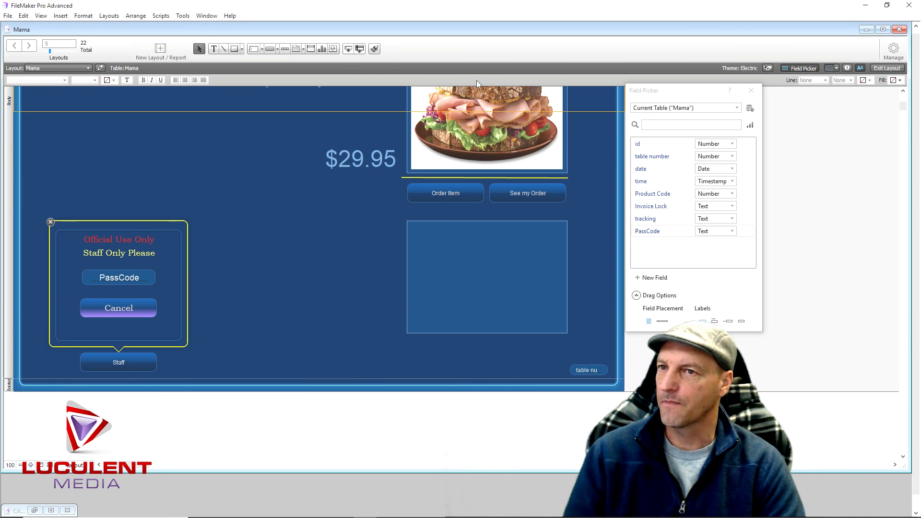
pyautogui.click(751, 90)
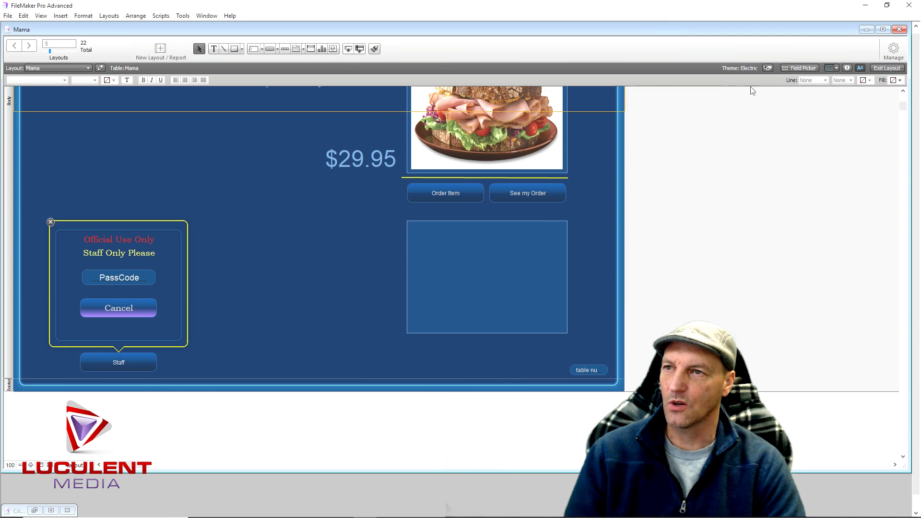
# Choose New Layout/Report from the Layouts menu
pyautogui.click(114, 16)
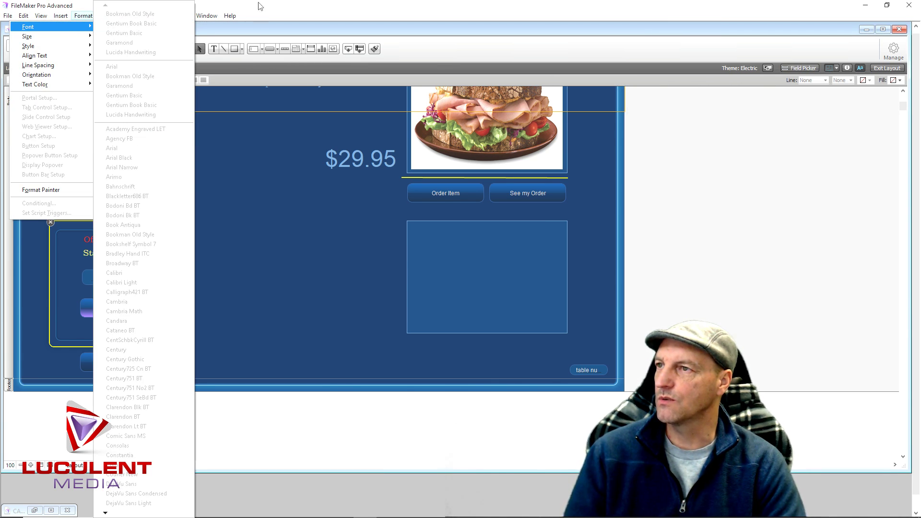
pyautogui.click(260, 6)
pyautogui.click(114, 17)
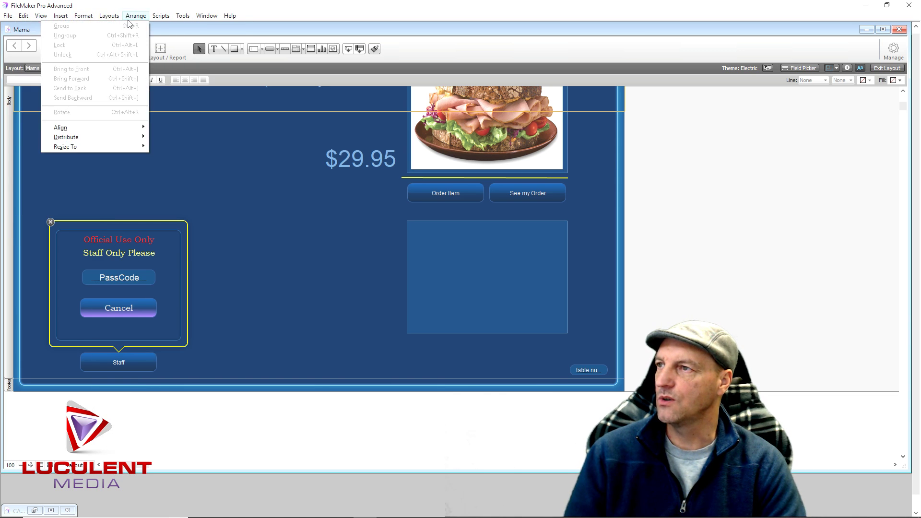
pyautogui.click(89, 28)
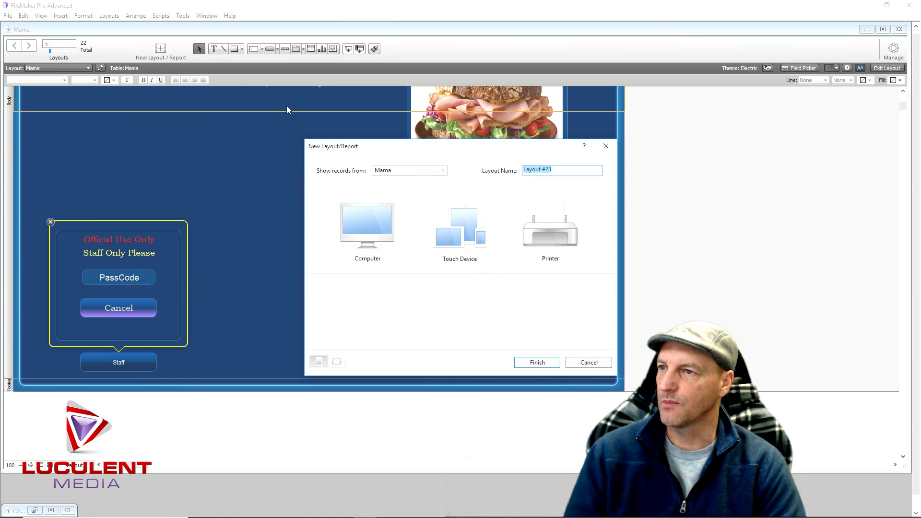
# Base the new layout on the Layout table, name it Floor, and pick Computer
pyautogui.click(443, 174)
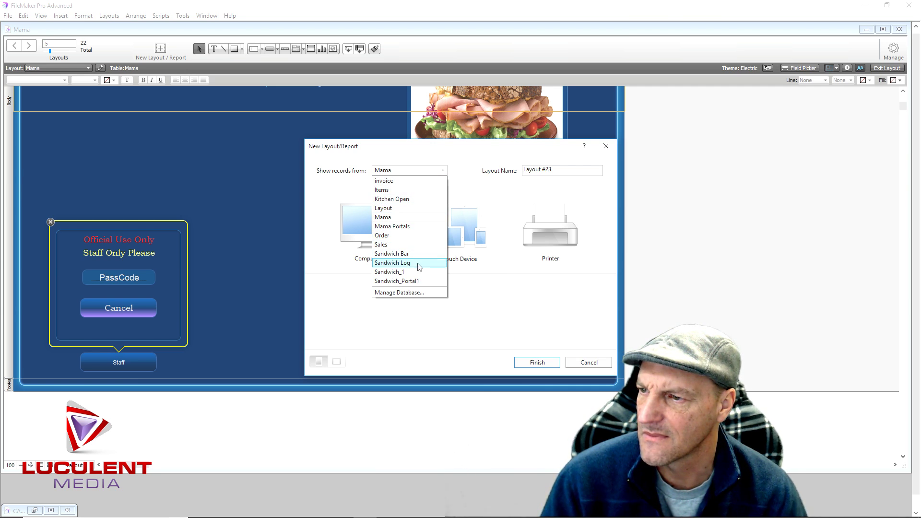
pyautogui.click(420, 212)
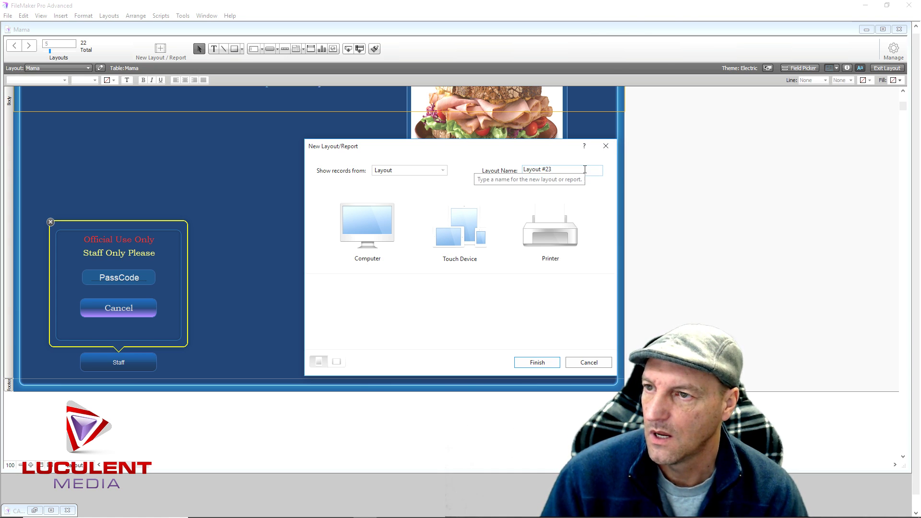
pyautogui.moveTo(584, 169); pyautogui.dragTo(494, 171)
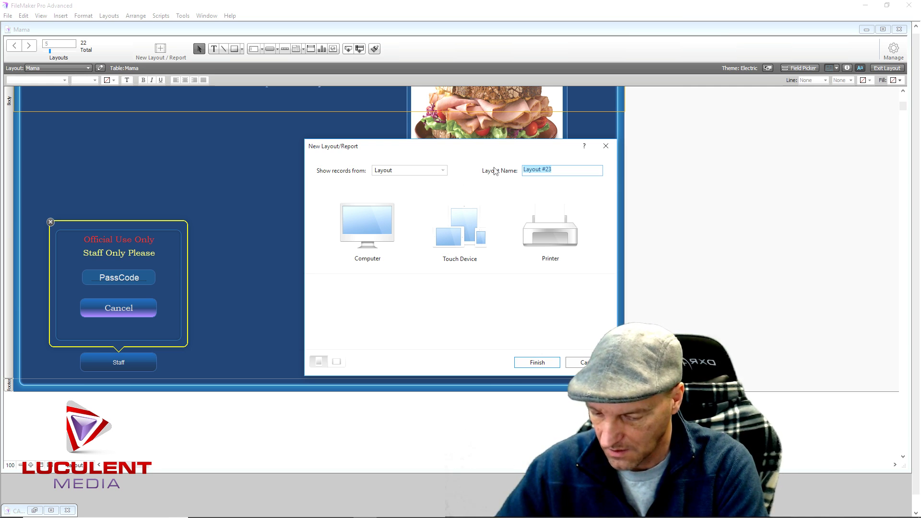
pyautogui.write('Floor')
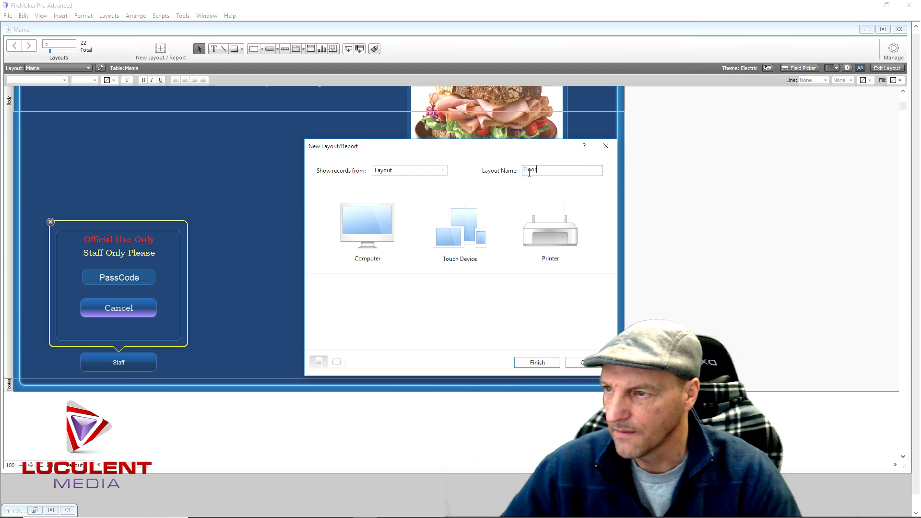
pyautogui.click(377, 223)
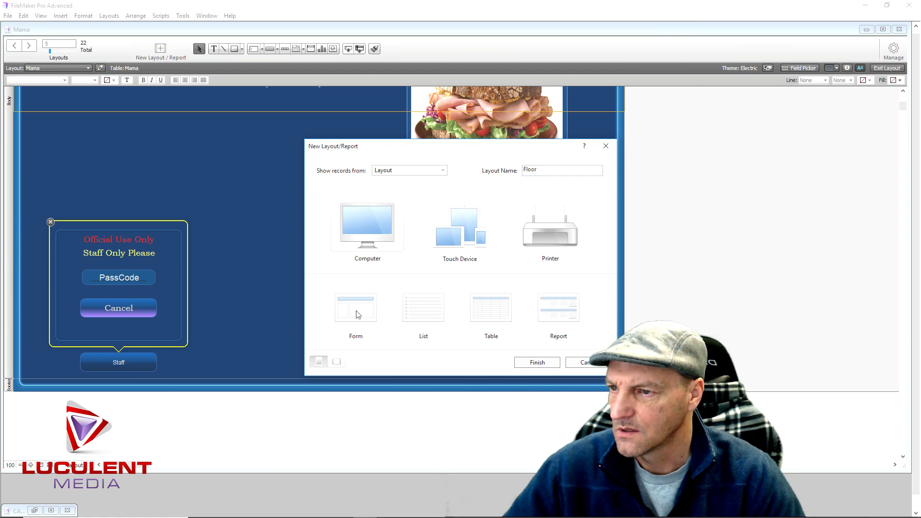
# Create the Floor layout, widen its blue background panel and make the body taller
pyautogui.click(525, 363)
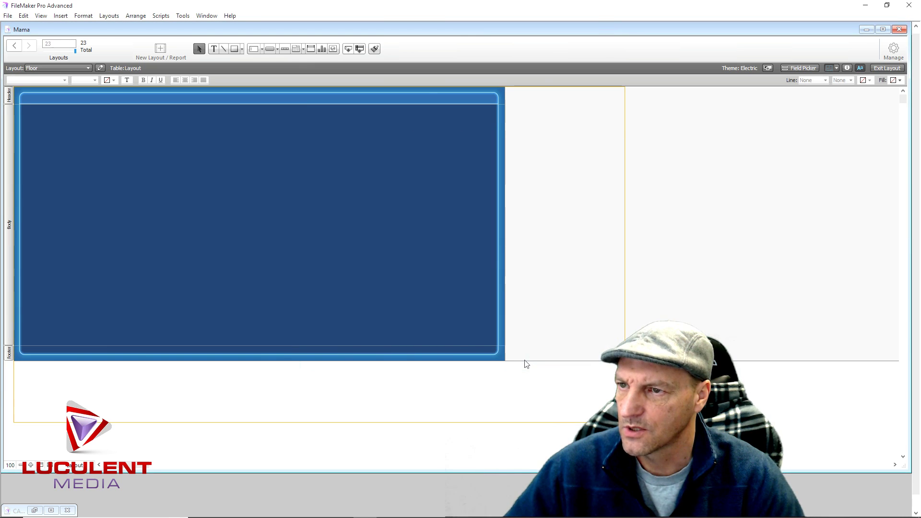
pyautogui.moveTo(504, 223); pyautogui.dragTo(623, 232)
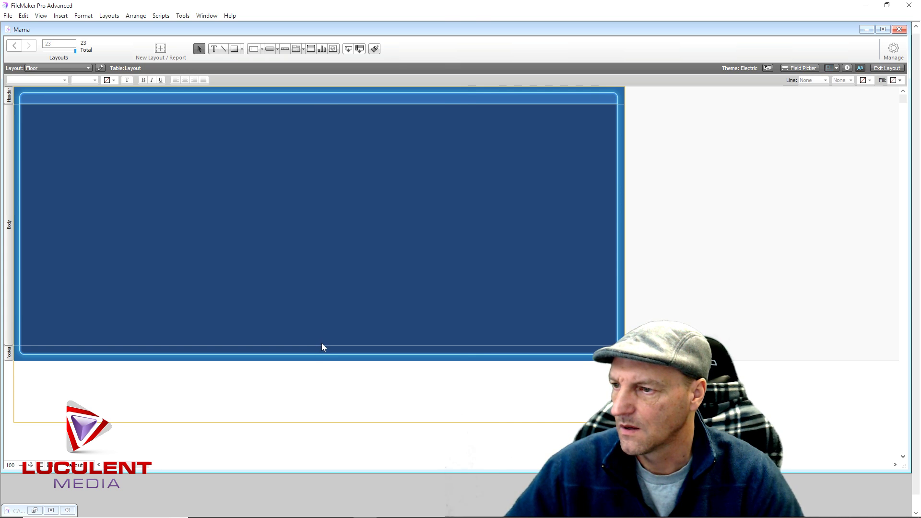
pyautogui.moveTo(321, 345); pyautogui.dragTo(318, 408)
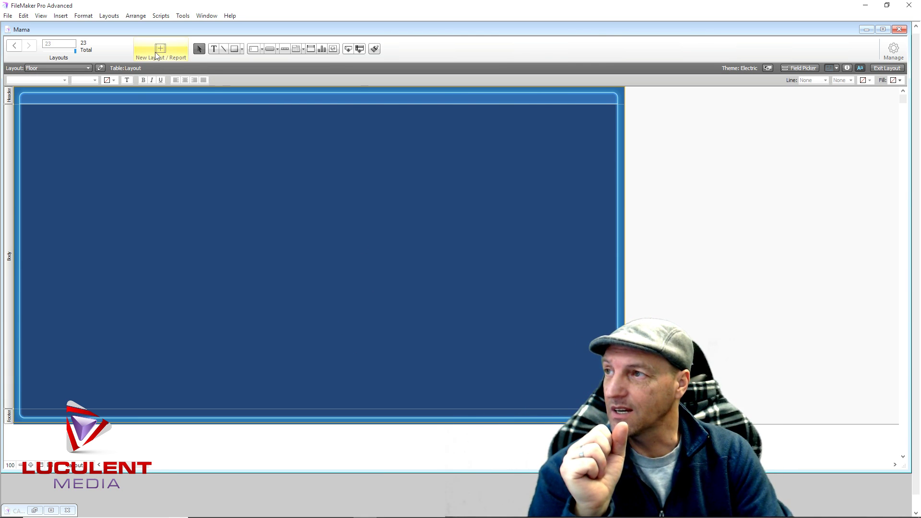
# Draw a table rectangle at the top-left and copy it down the left column
pyautogui.click(235, 52)
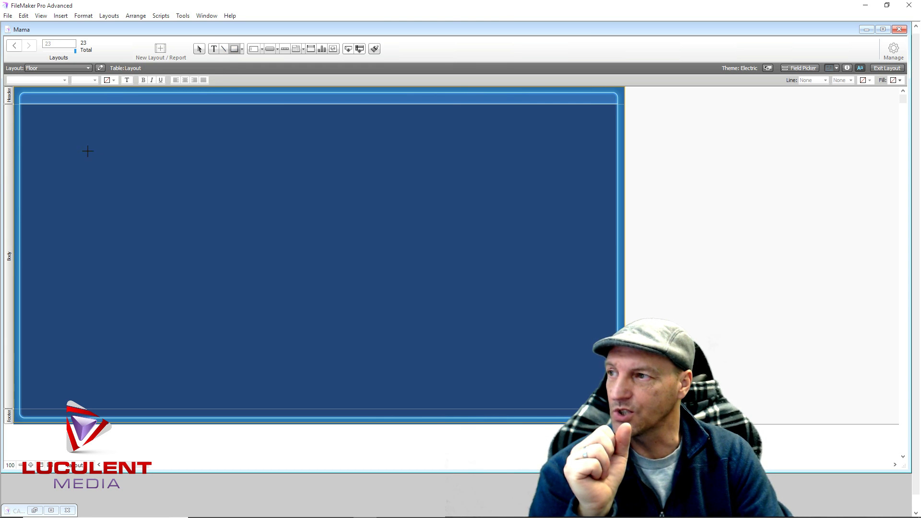
pyautogui.moveTo(71, 142)
pyautogui.mouseDown()
pyautogui.moveTo(119, 190)
pyautogui.moveTo(138, 179)
pyautogui.mouseUp()
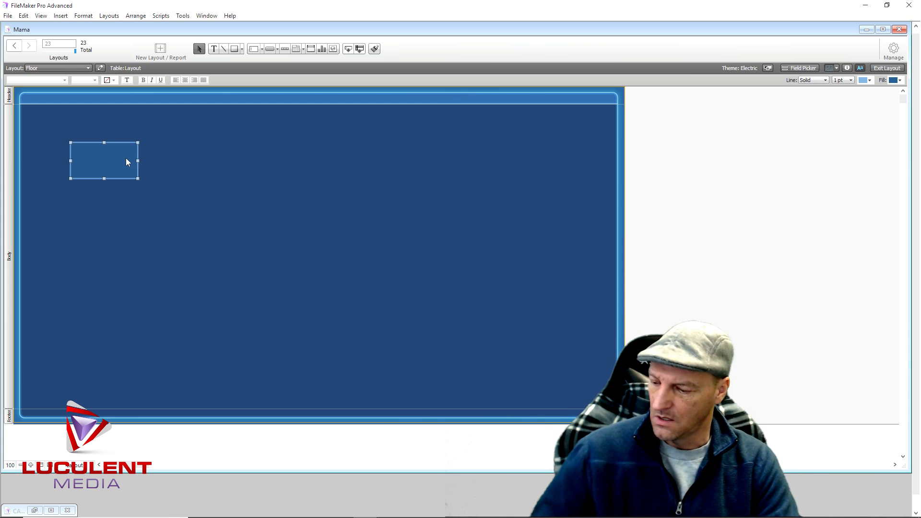
pyautogui.click(270, 163)
pyautogui.click(97, 160)
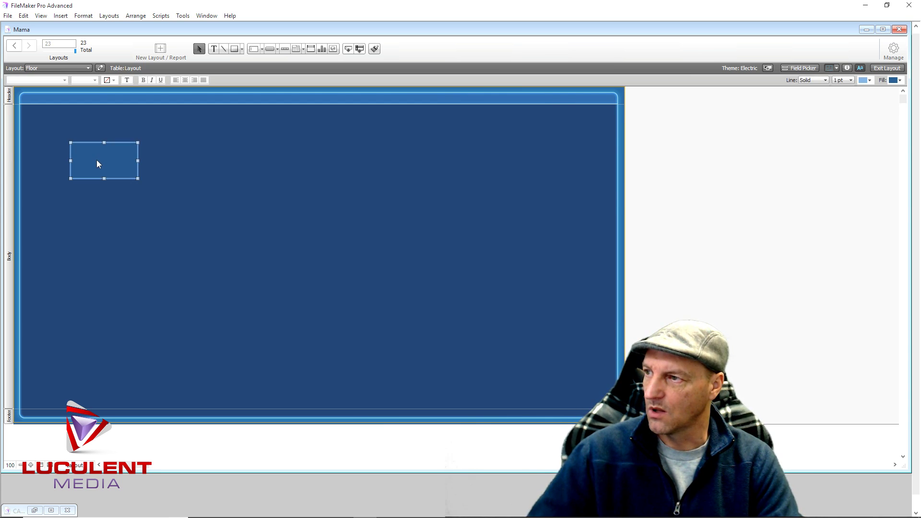
pyautogui.moveTo(98, 164); pyautogui.dragTo(102, 309)
pyautogui.click(308, 317)
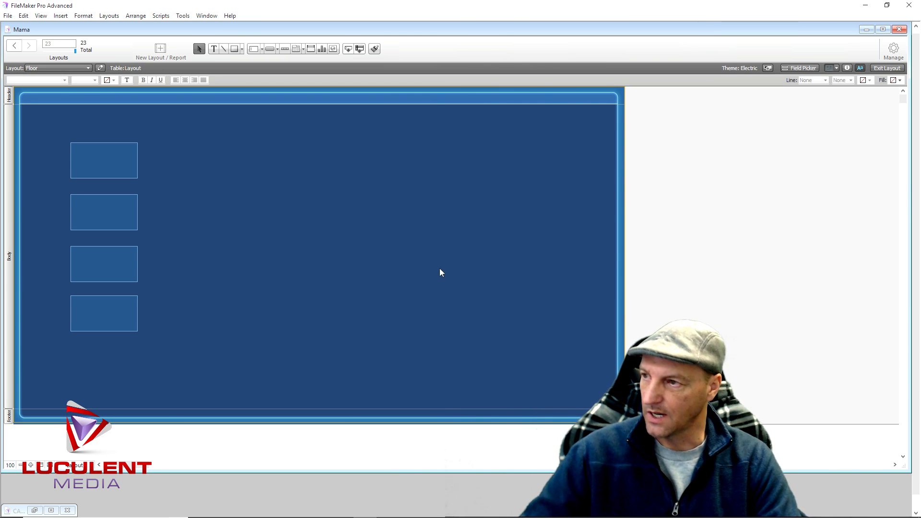
# Copy the top rectangle across the top row and down to the bottom row
pyautogui.click(99, 160)
pyautogui.moveTo(99, 160); pyautogui.dragTo(516, 159)
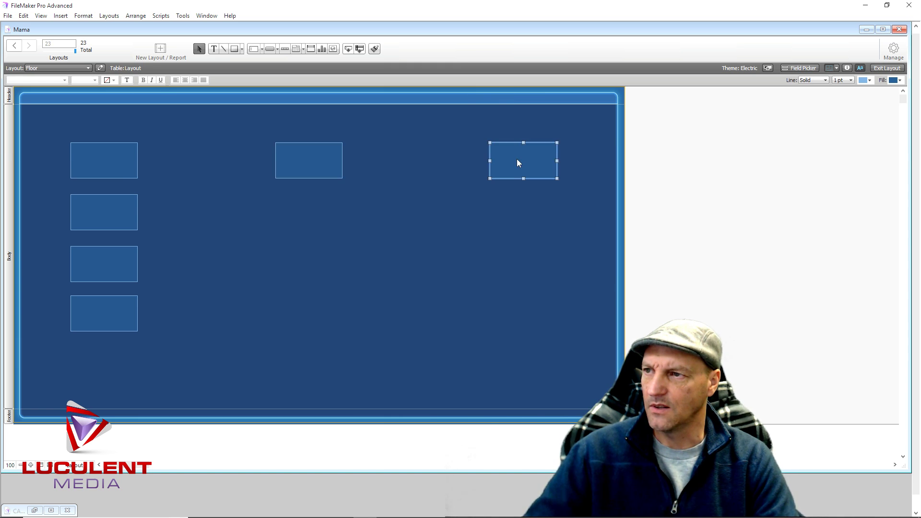
pyautogui.click(288, 158)
pyautogui.moveTo(293, 157); pyautogui.dragTo(561, 314)
# Add a 'Counter' text label to the Floor layout
pyautogui.click(201, 300)
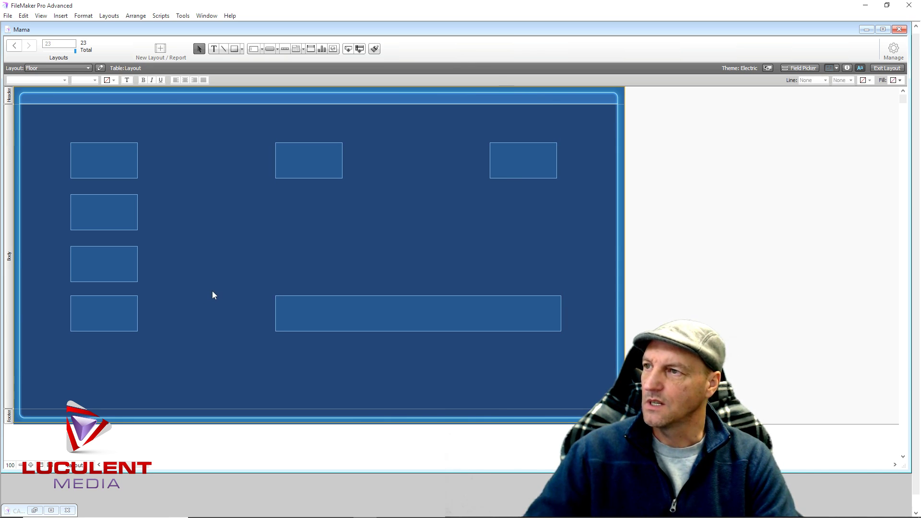
pyautogui.click(213, 48)
pyautogui.click(336, 270)
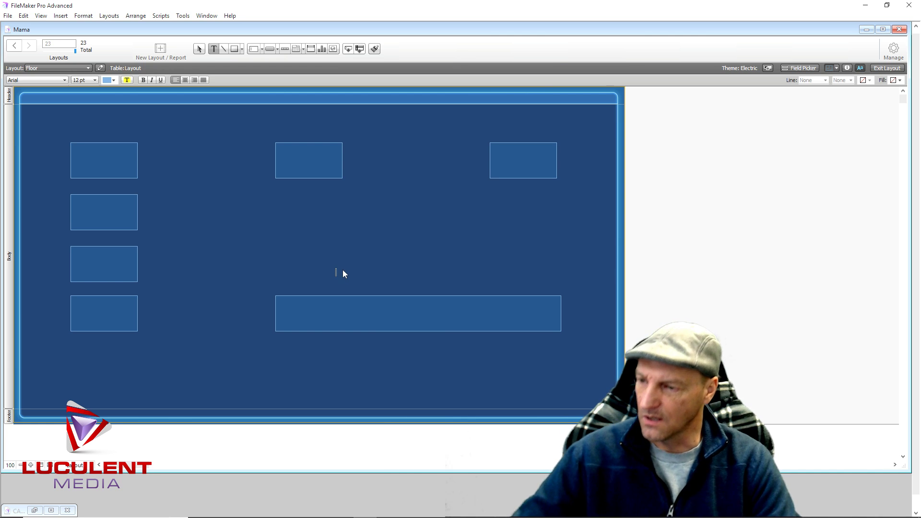
pyautogui.write('Counter')
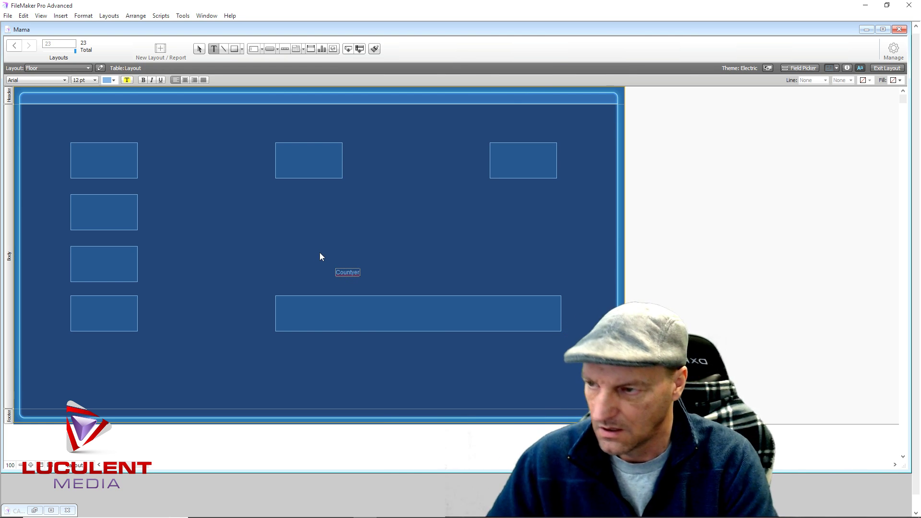
pyautogui.press('BackSpace')
pyautogui.press('BackSpace')
pyautogui.press('BackSpace')
pyautogui.write('er')
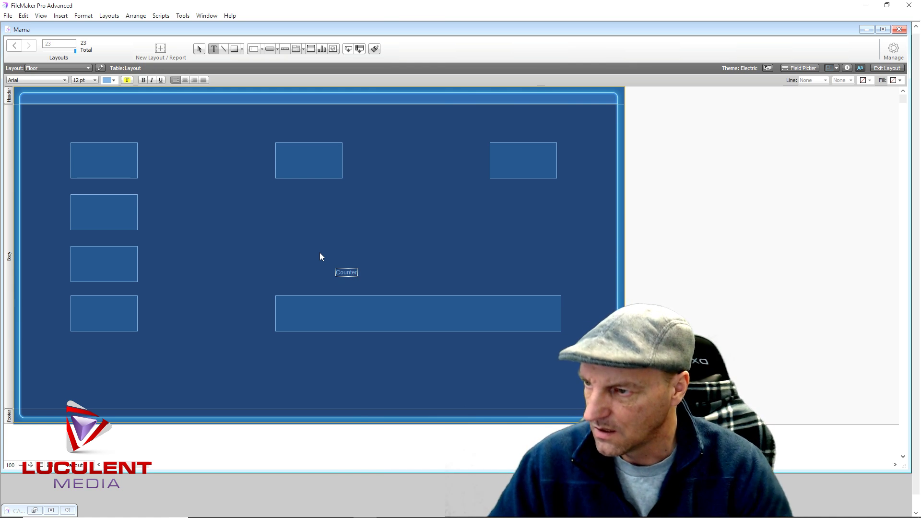
pyautogui.press('Escape')
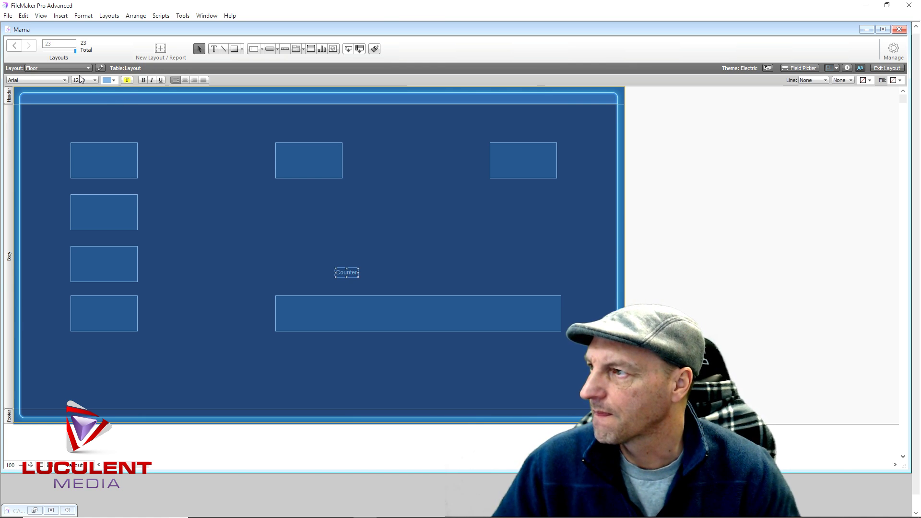
# Make Counter 36 pt, centre-aligned, and centre it in the wide rectangle
pyautogui.click(95, 80)
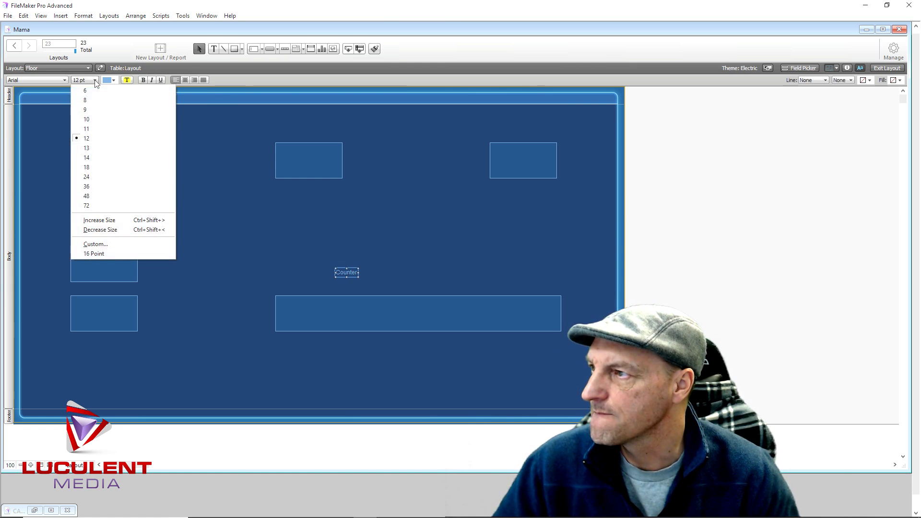
pyautogui.click(96, 186)
pyautogui.moveTo(373, 281); pyautogui.dragTo(403, 313)
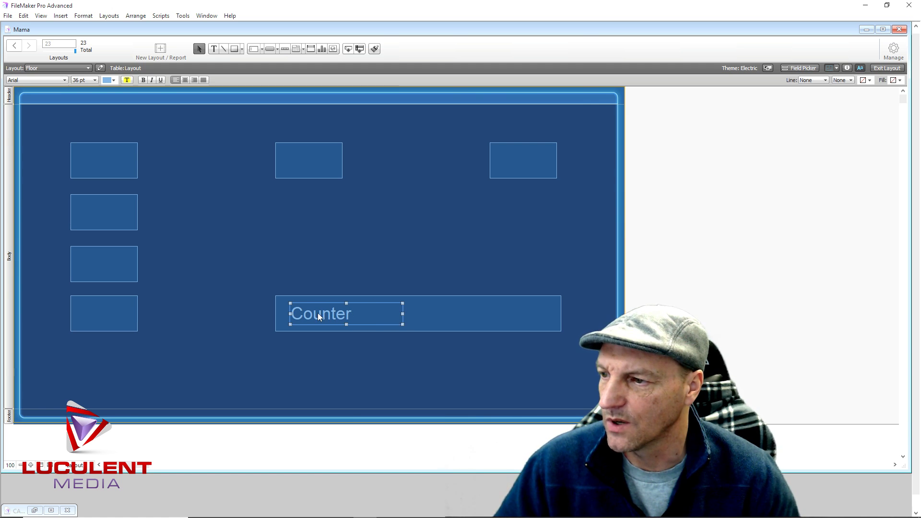
pyautogui.click(186, 80)
pyautogui.moveTo(343, 315); pyautogui.dragTo(415, 316)
# Select the table rectangles in turn and start a number label beside the left column
pyautogui.click(352, 250)
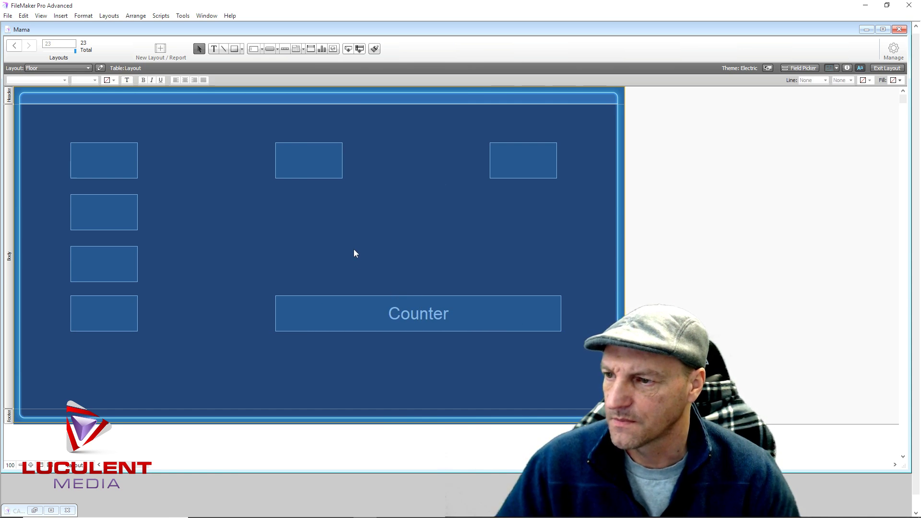
pyautogui.click(528, 160)
pyautogui.click(278, 161)
pyautogui.click(93, 156)
pyautogui.click(107, 217)
pyautogui.click(113, 268)
pyautogui.click(120, 311)
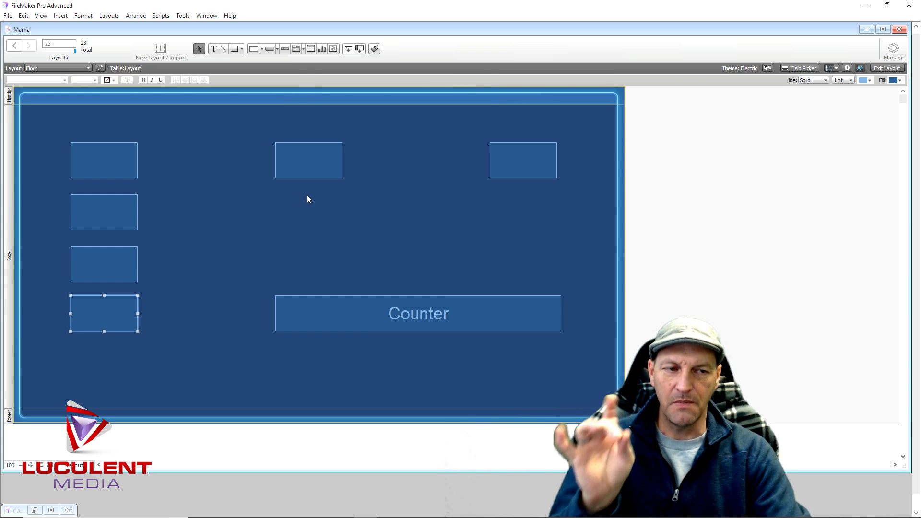
pyautogui.click(214, 49)
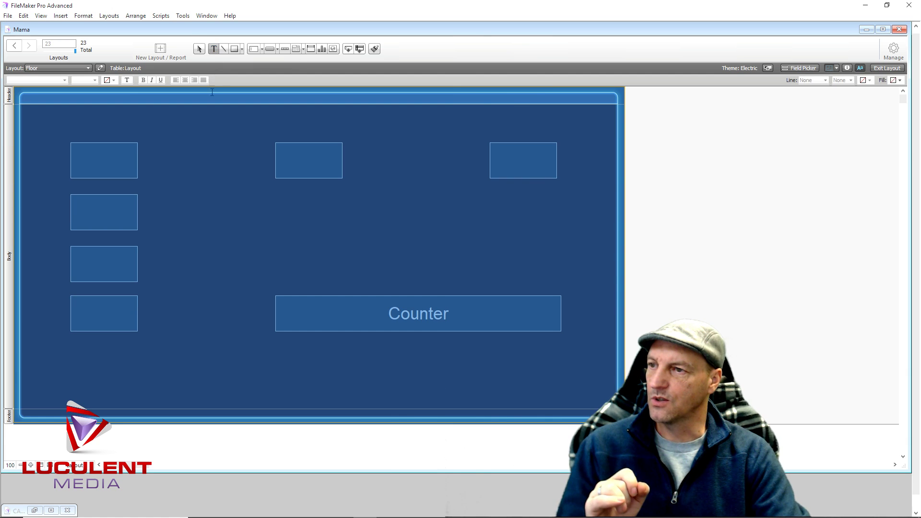
pyautogui.click(212, 225)
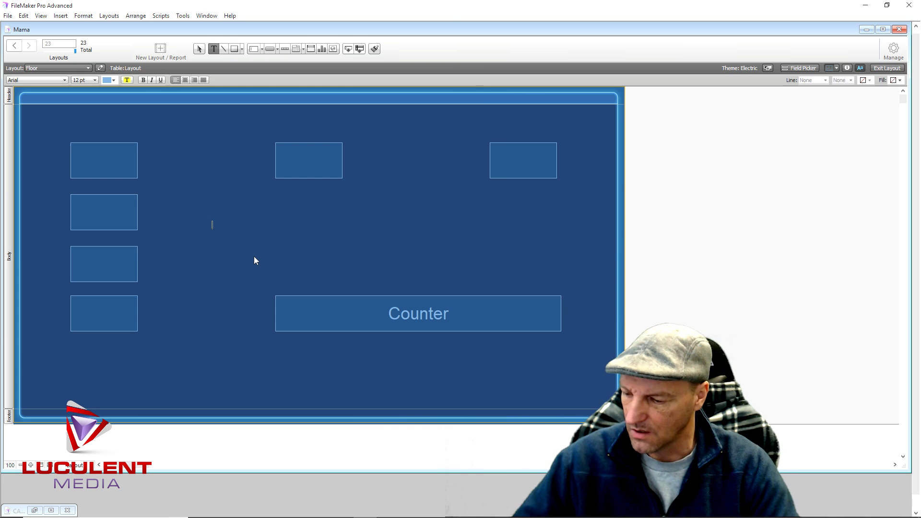
# Type the number labels 1, 2 and 3 onto the Floor layout
pyautogui.write('1')
pyautogui.click(190, 262)
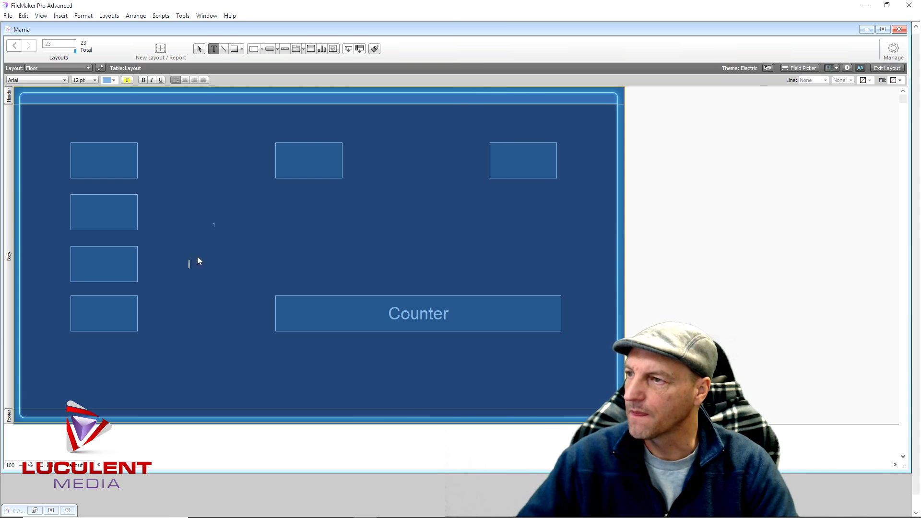
pyautogui.write('2')
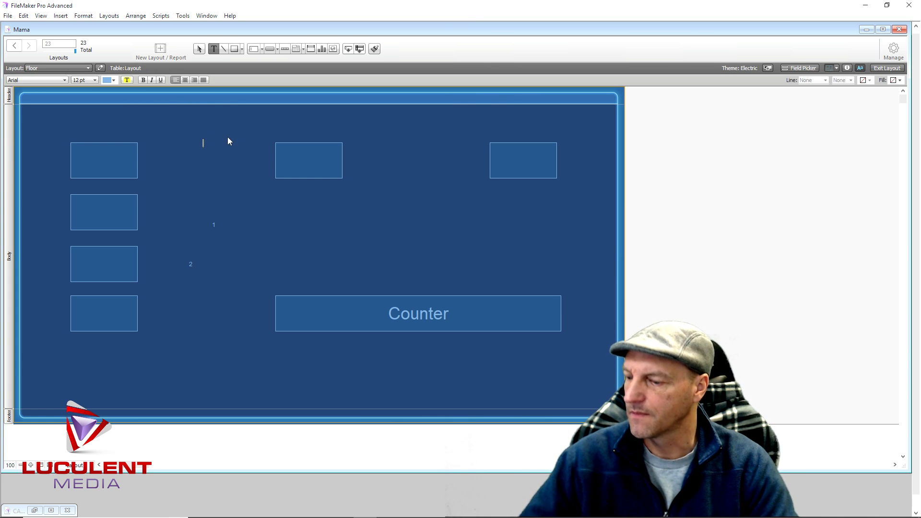
pyautogui.write('3')
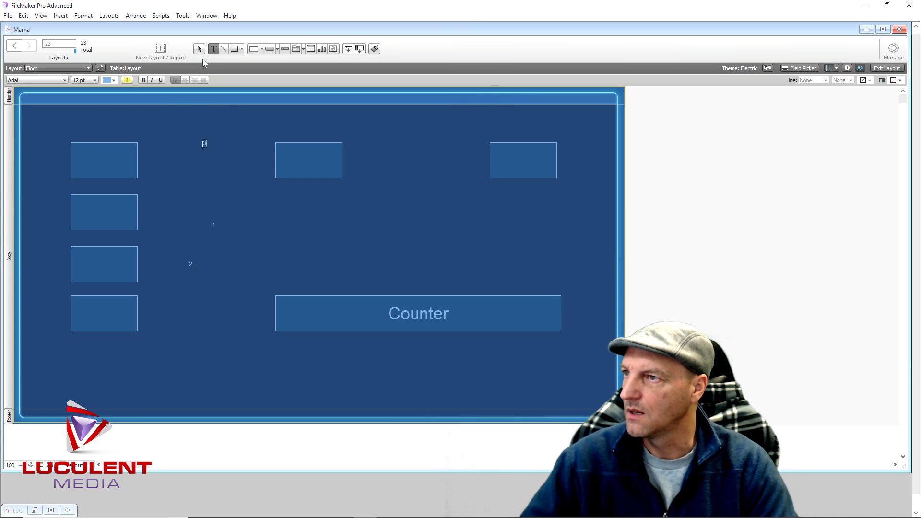
pyautogui.click(199, 49)
# Enlarge the 3, 1 and 2 labels to 36 pt
pyautogui.click(205, 142)
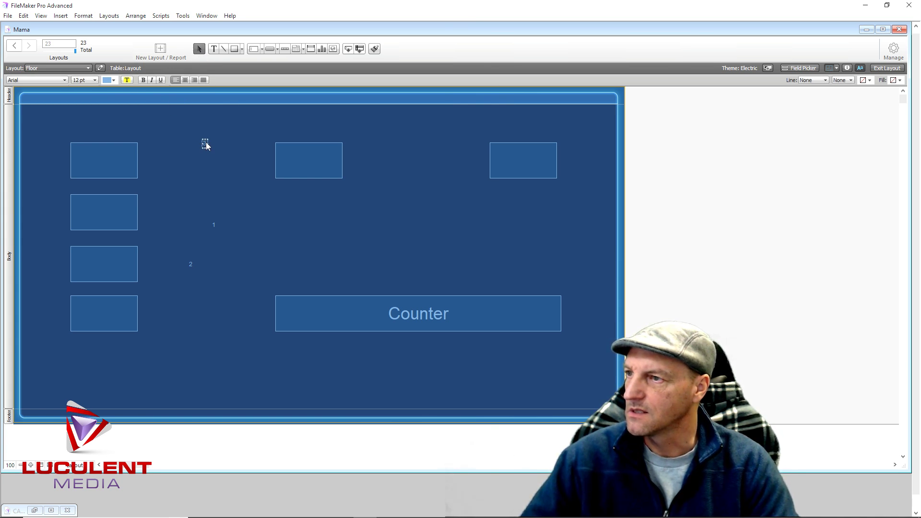
pyautogui.click(93, 80)
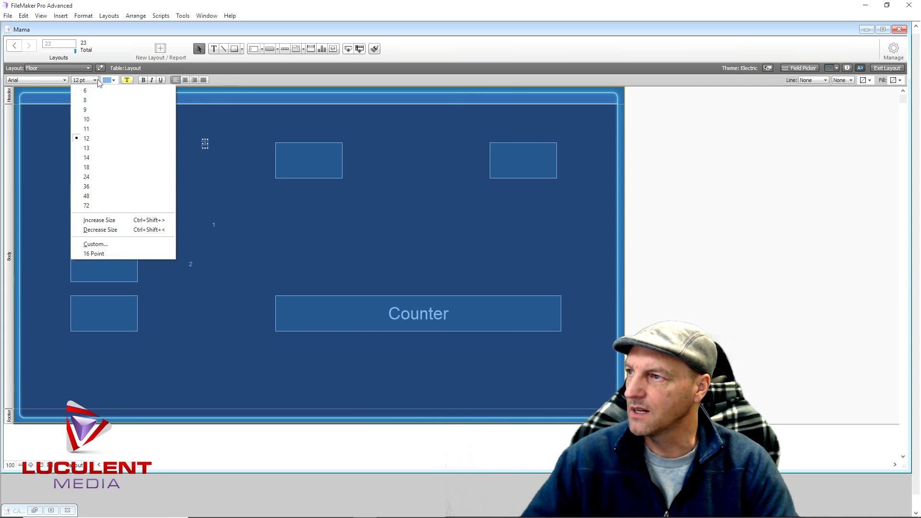
pyautogui.click(95, 186)
pyautogui.click(212, 224)
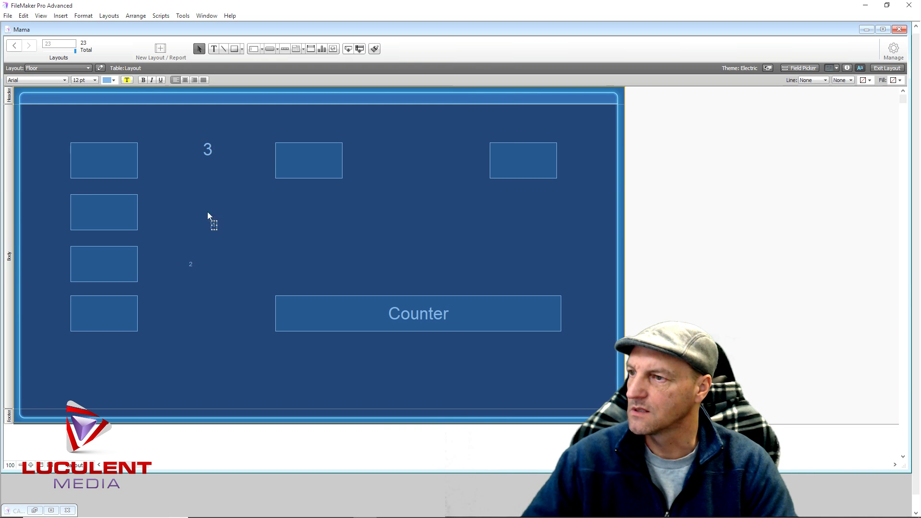
pyautogui.click(95, 80)
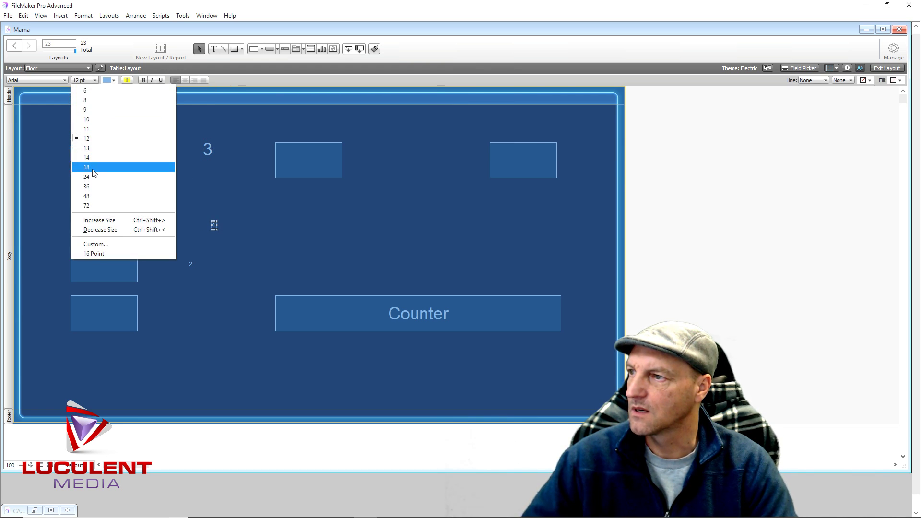
pyautogui.click(92, 187)
pyautogui.click(191, 264)
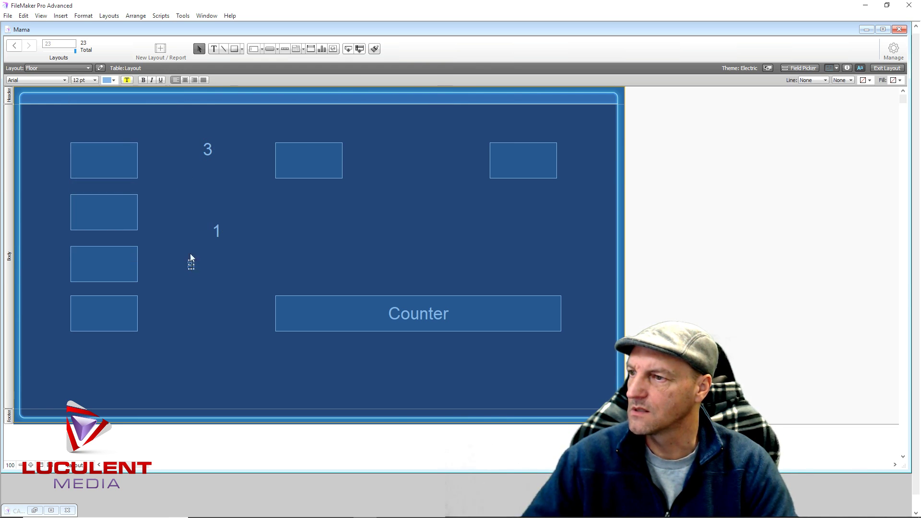
pyautogui.click(95, 80)
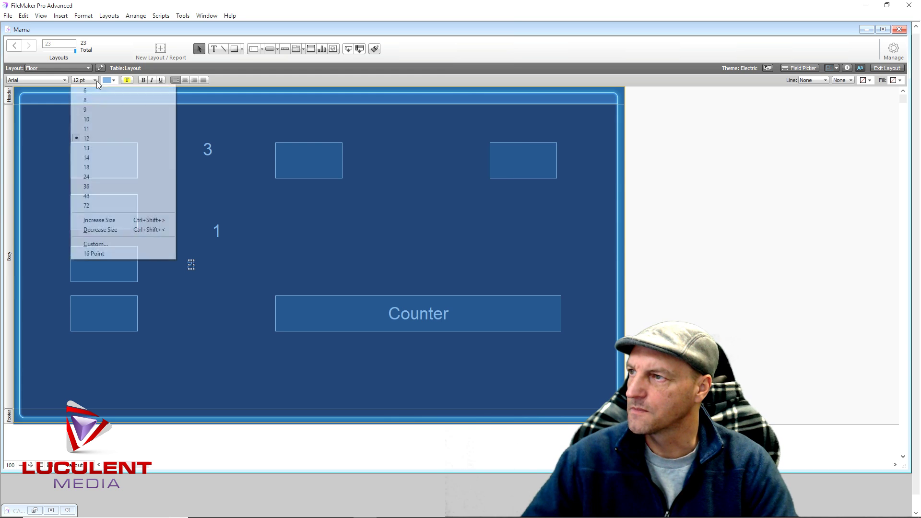
pyautogui.click(92, 187)
# Move label 2 into the second left box and label 1 into the top-left box
pyautogui.moveTo(194, 274); pyautogui.dragTo(102, 217)
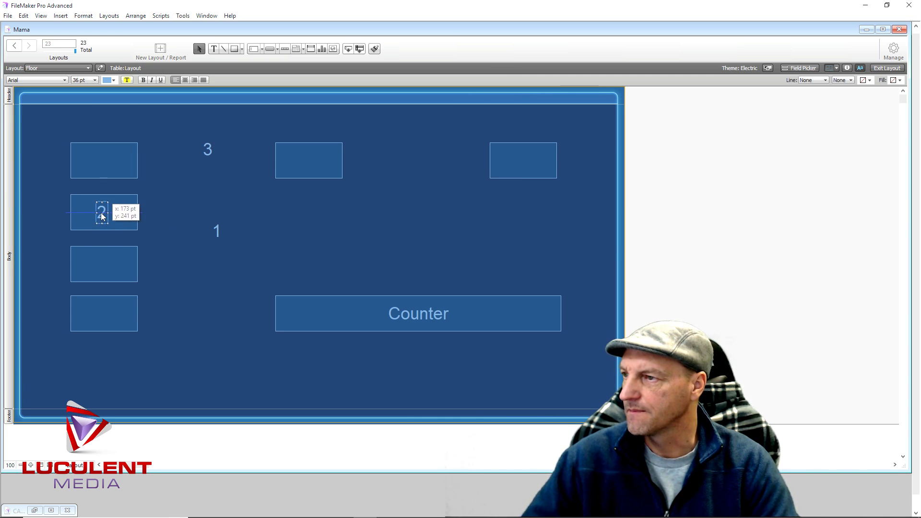
pyautogui.click(217, 229)
pyautogui.moveTo(217, 229); pyautogui.dragTo(112, 163)
pyautogui.click(209, 151)
# Move label 3 into the third left box, then review box 1's button actions, leaving Do Nothing
pyautogui.moveTo(209, 150); pyautogui.dragTo(107, 266)
pyautogui.click(215, 238)
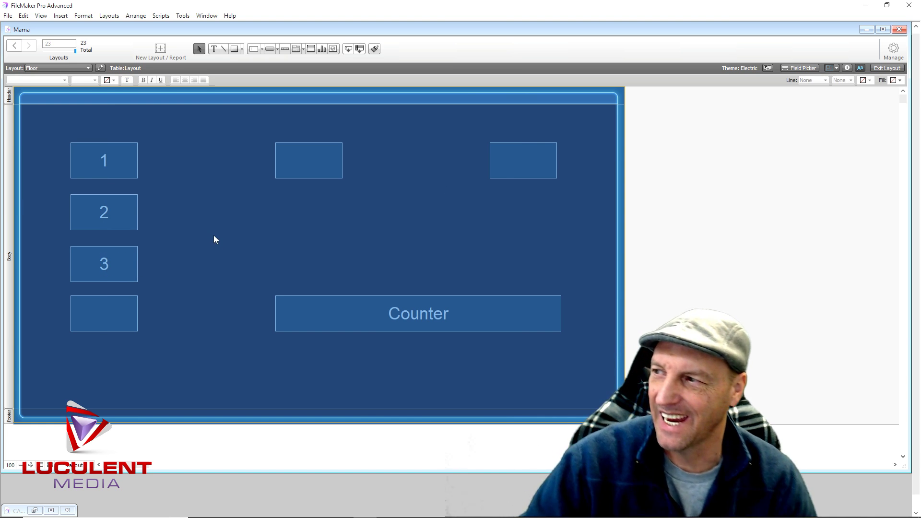
pyautogui.rightClick(129, 160)
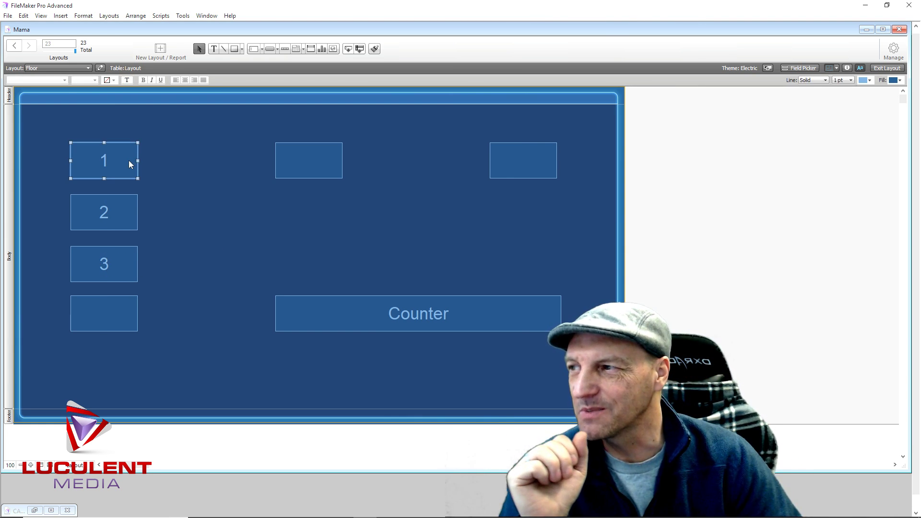
pyautogui.click(158, 215)
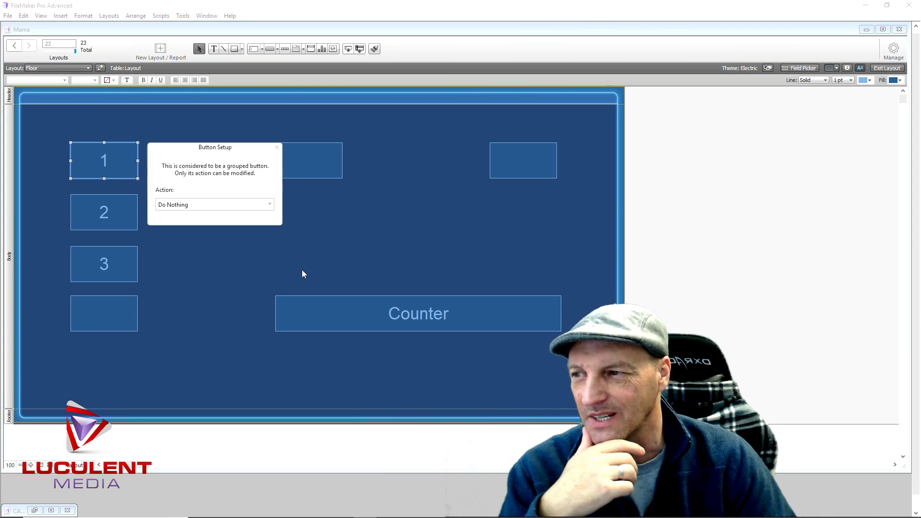
pyautogui.click(211, 205)
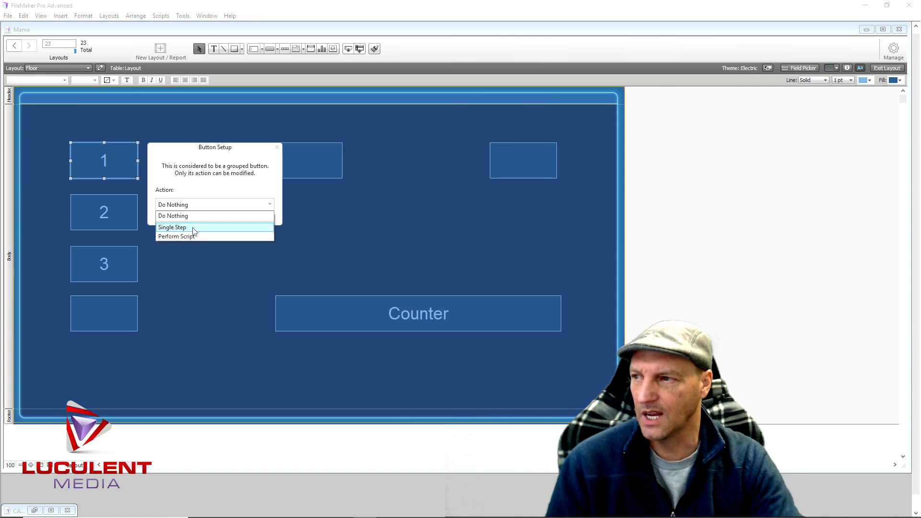
pyautogui.click(393, 222)
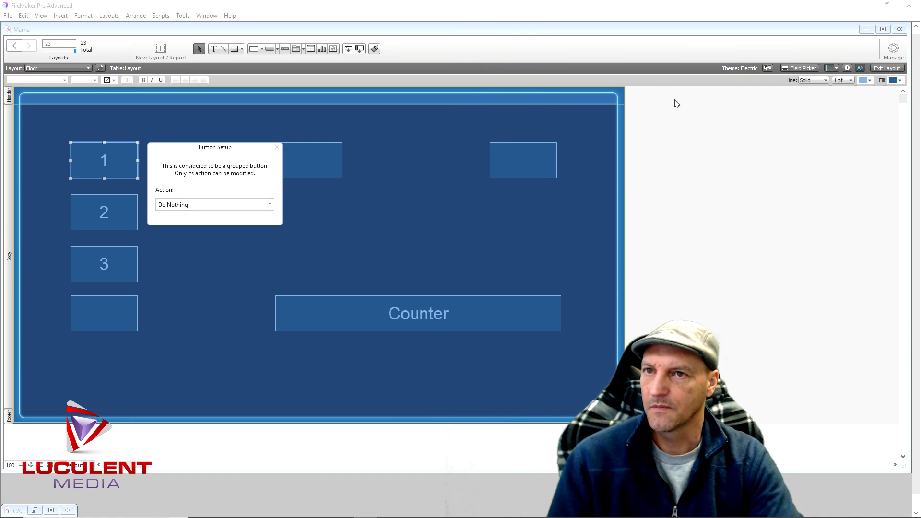
# Place the Layout table's 'table' field near the Floor layout's lower-right corner
pyautogui.click(275, 148)
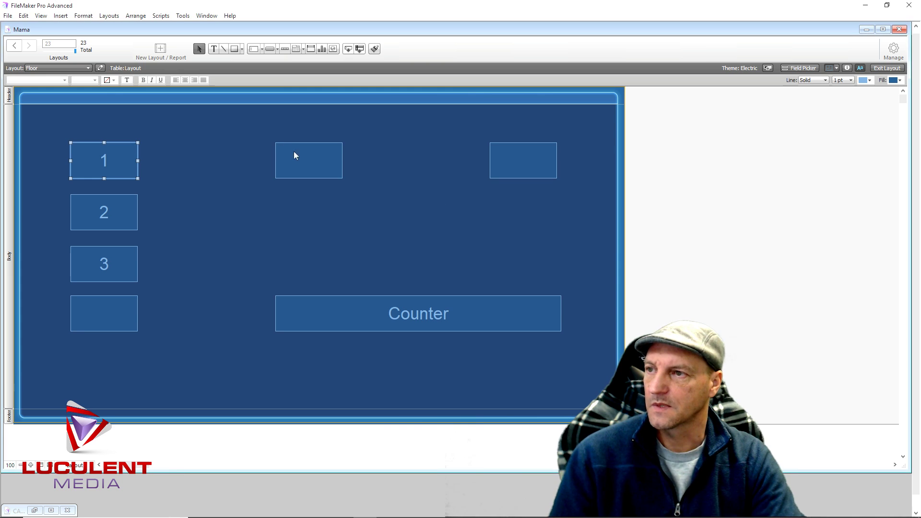
pyautogui.click(588, 158)
pyautogui.click(797, 69)
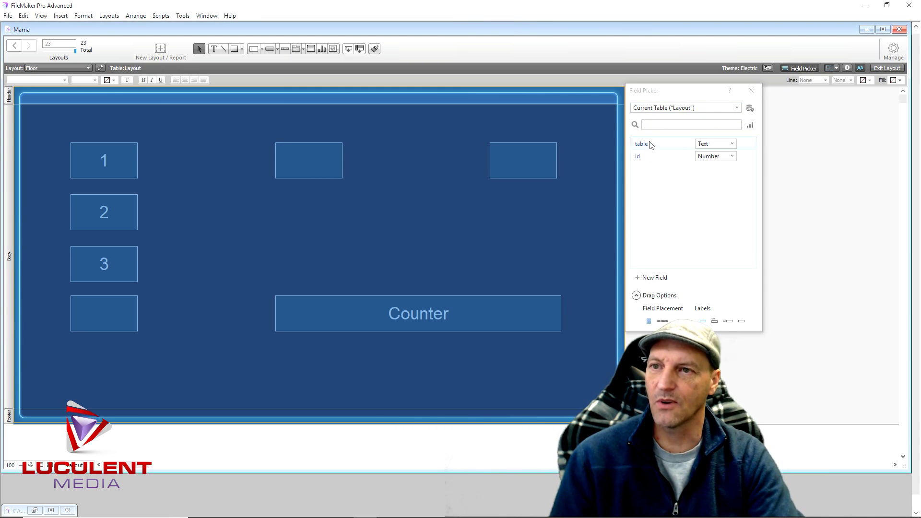
pyautogui.moveTo(647, 147); pyautogui.dragTo(592, 399)
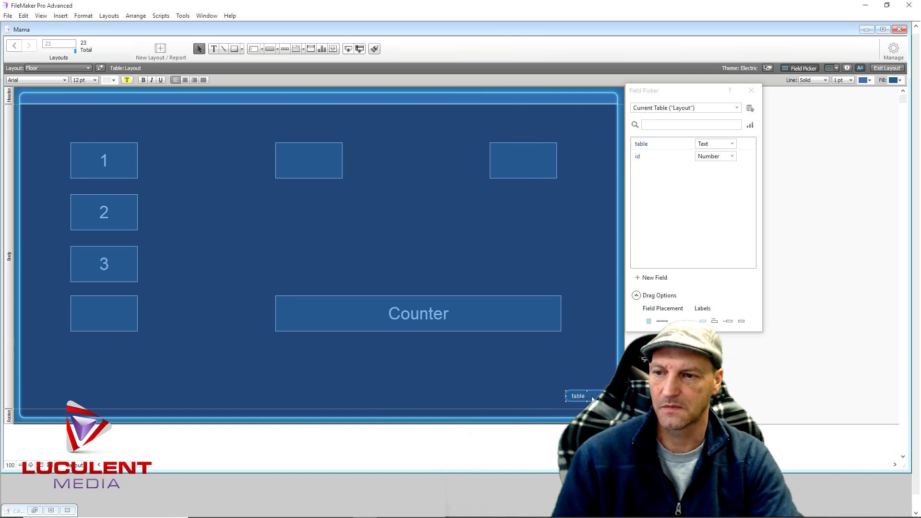
pyautogui.click(493, 380)
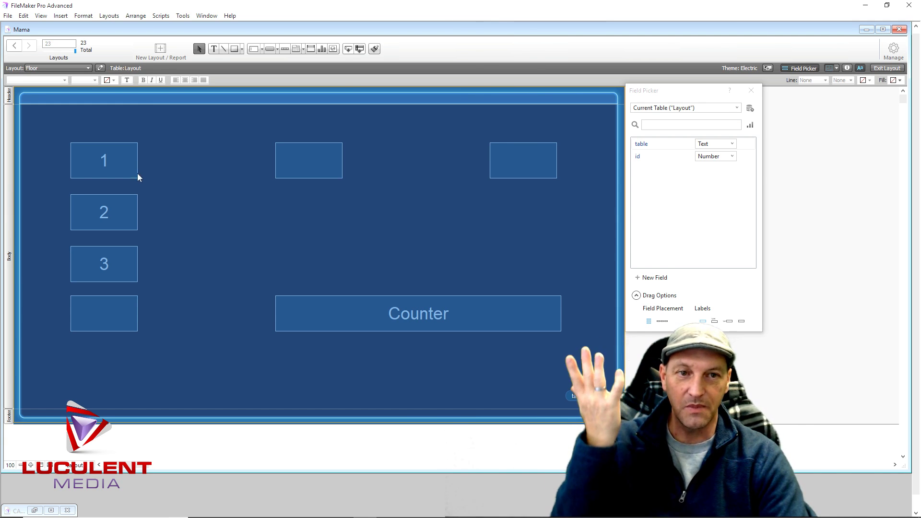
pyautogui.click(123, 163)
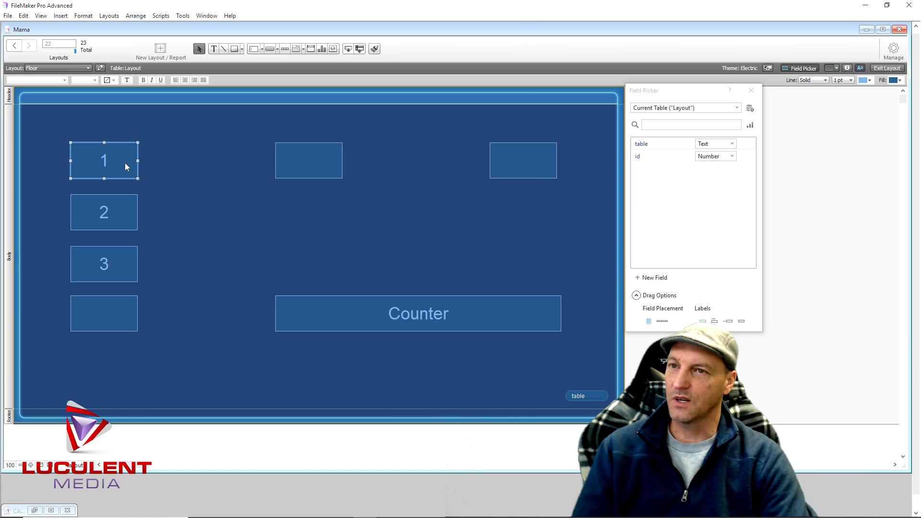
# Set box 1's action to Perform Script and create a new script named 'table one'
pyautogui.rightClick(129, 163)
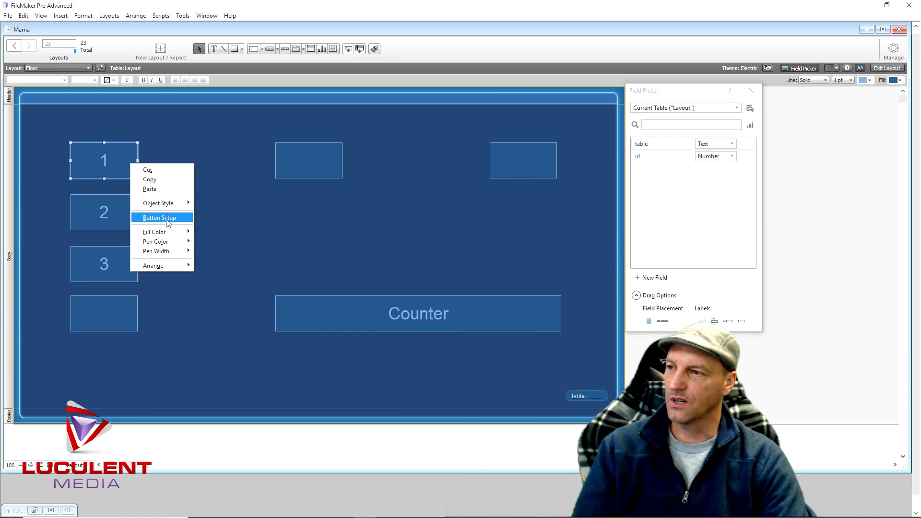
pyautogui.click(167, 218)
pyautogui.click(200, 207)
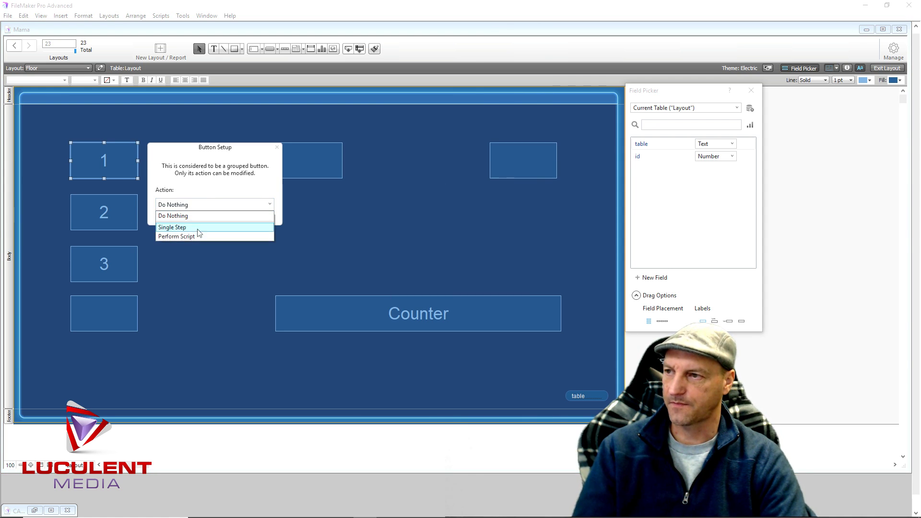
pyautogui.click(203, 236)
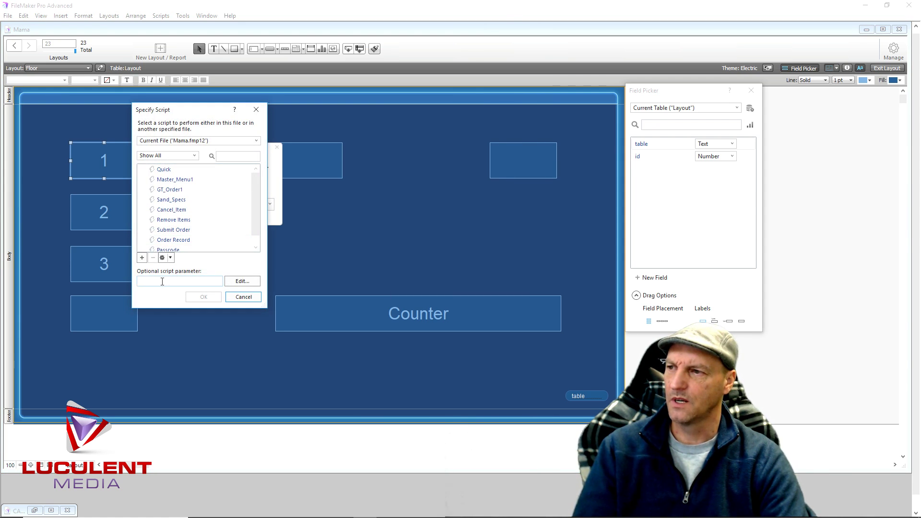
pyautogui.click(142, 258)
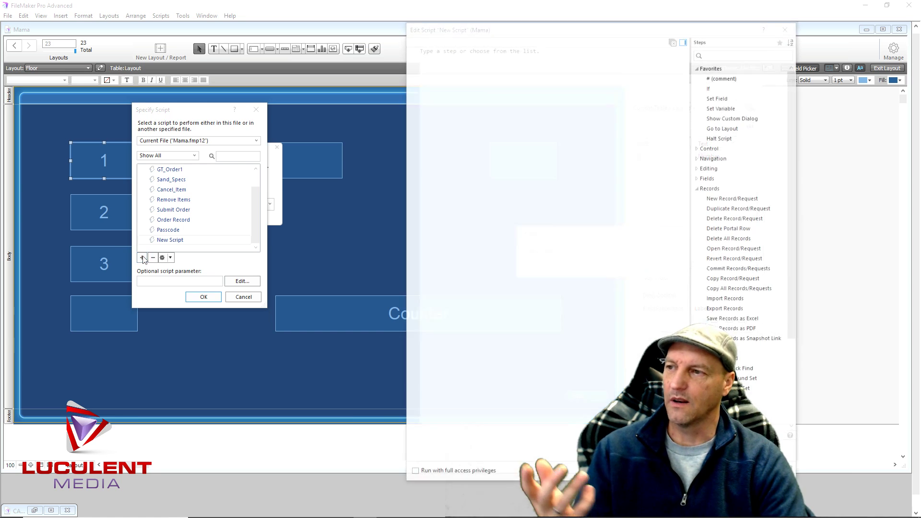
pyautogui.write('table one')
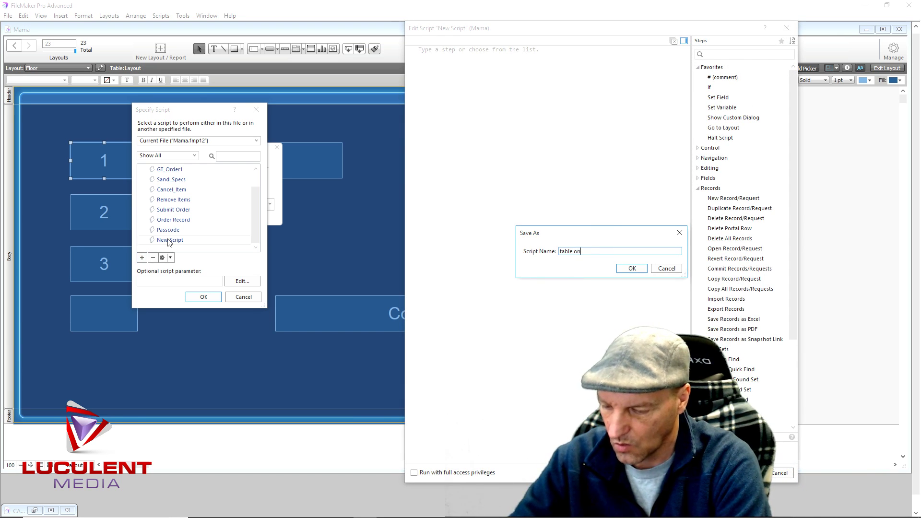
pyautogui.click(630, 269)
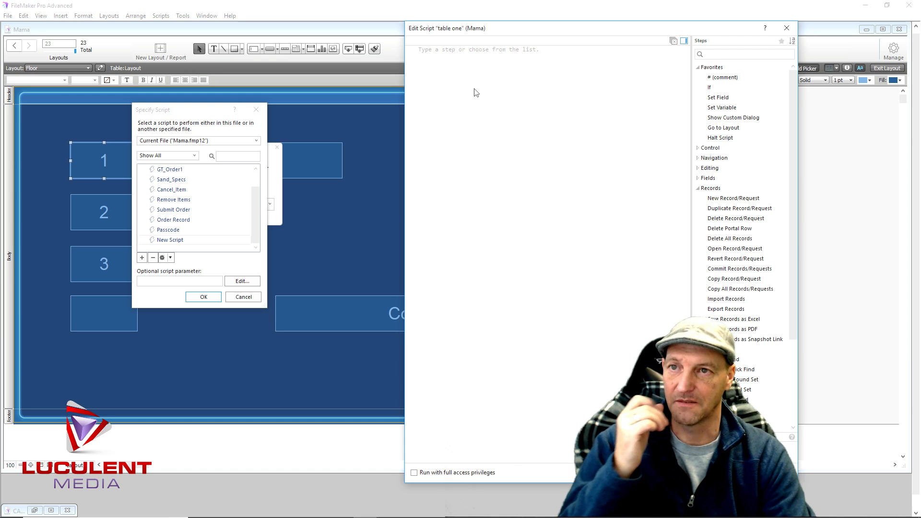
# Add a Set Field step targeting the Layout::table field
pyautogui.doubleClick(719, 99)
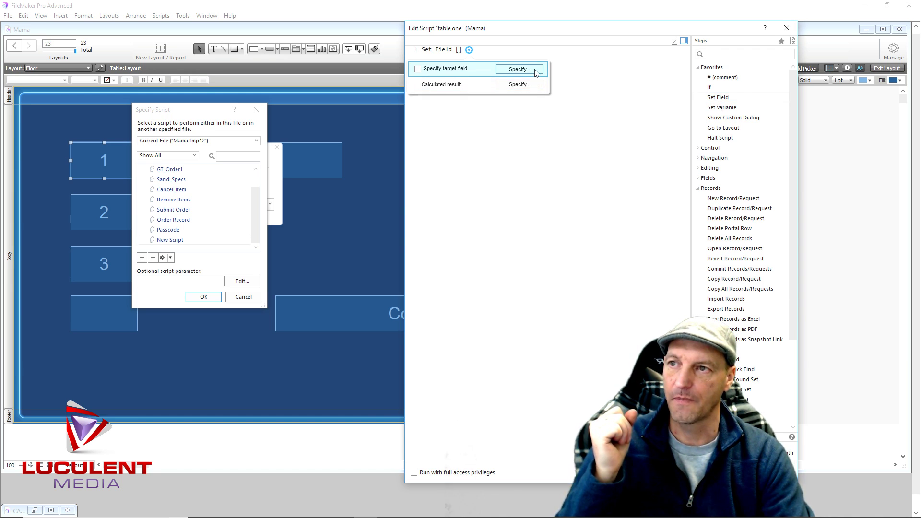
pyautogui.click(519, 69)
pyautogui.click(720, 198)
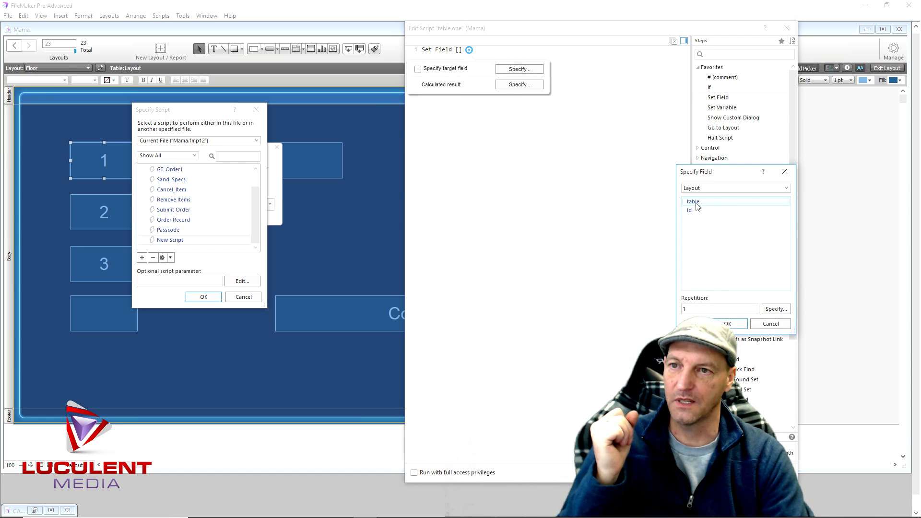
pyautogui.press('Return')
# Set that step's calculated value to Get ( ScriptParameter )
pyautogui.click(536, 87)
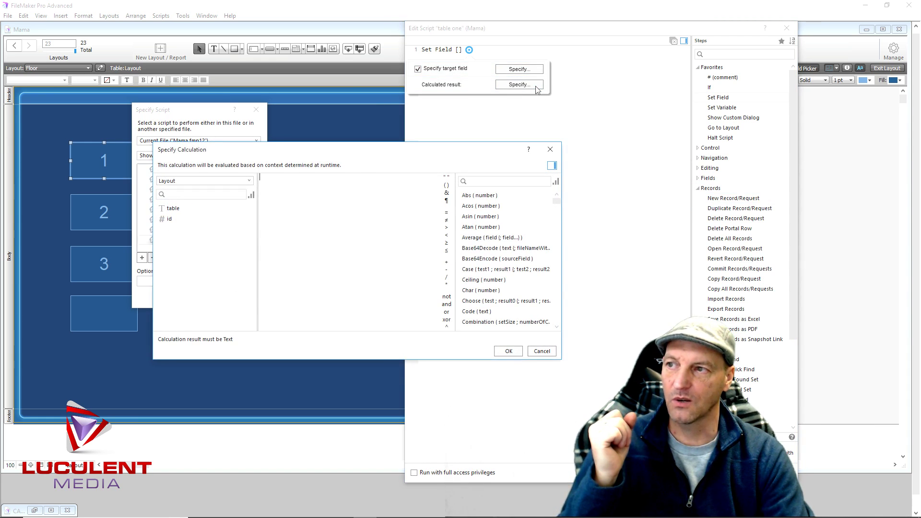
pyautogui.scroll(-15, 491, 274)
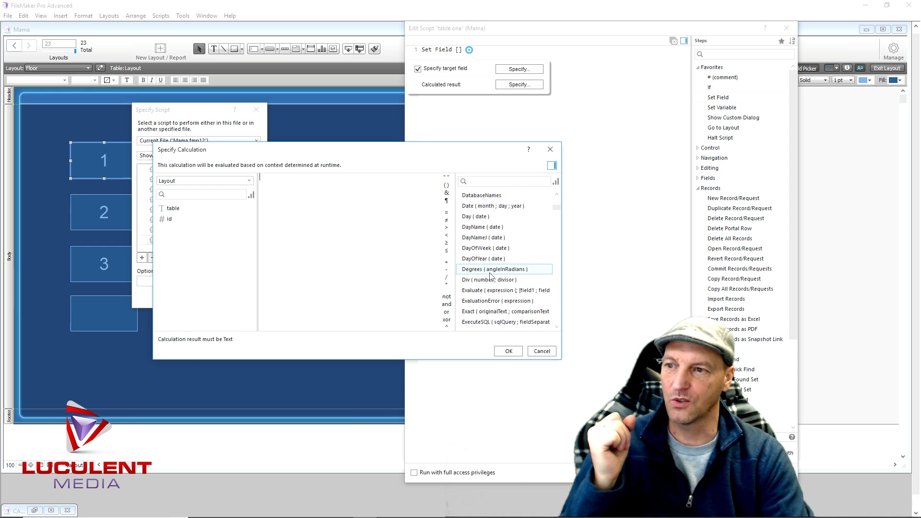
pyautogui.scroll(-10, 491, 274)
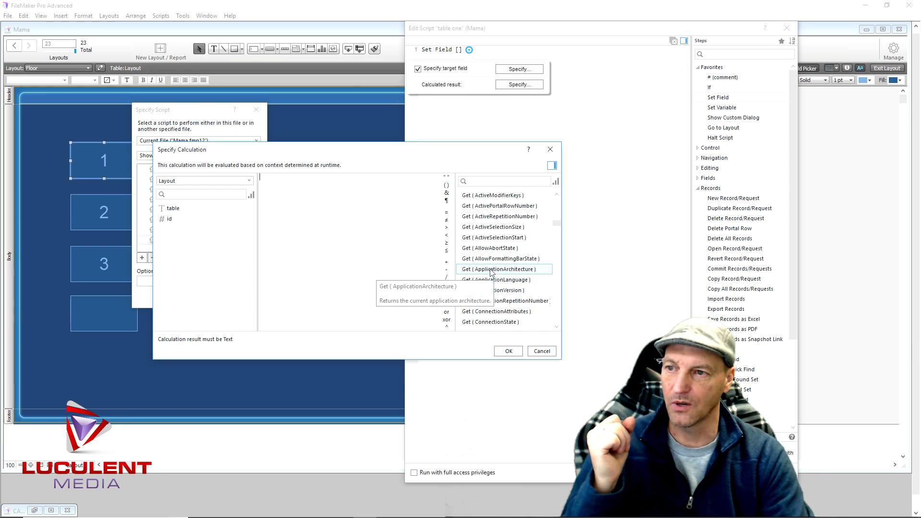
pyautogui.scroll(-3, 494, 268)
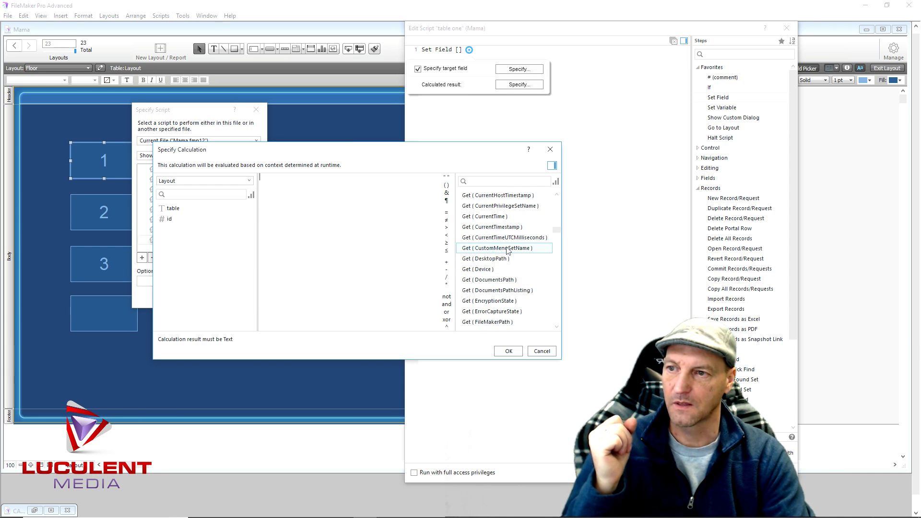
pyautogui.scroll(-10, 510, 258)
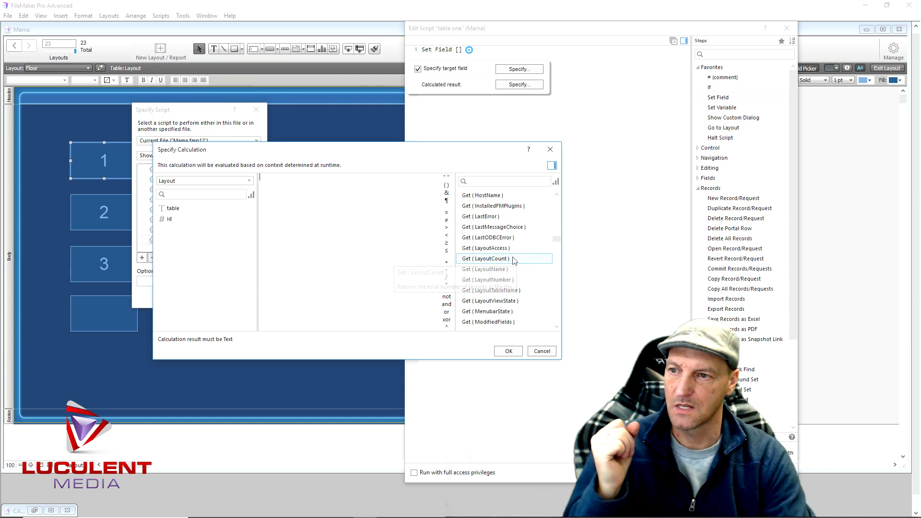
pyautogui.scroll(-4, 513, 259)
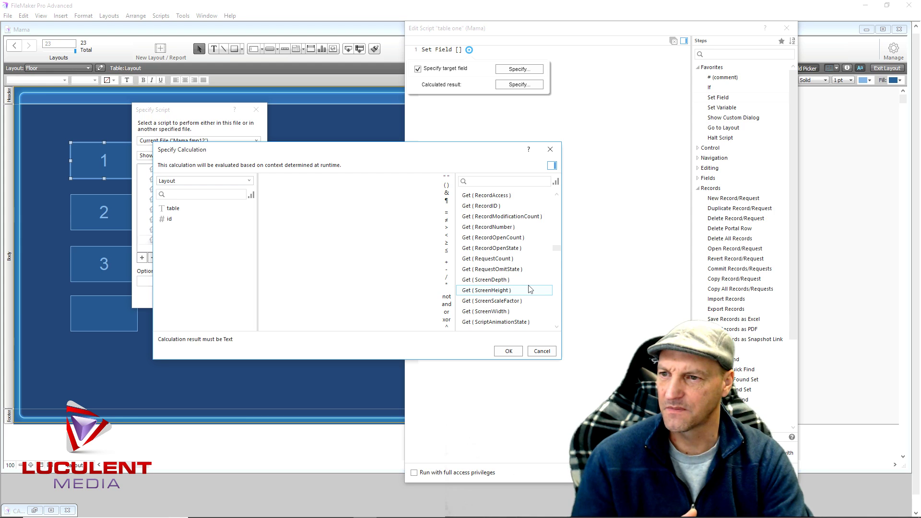
pyautogui.scroll(-2, 529, 288)
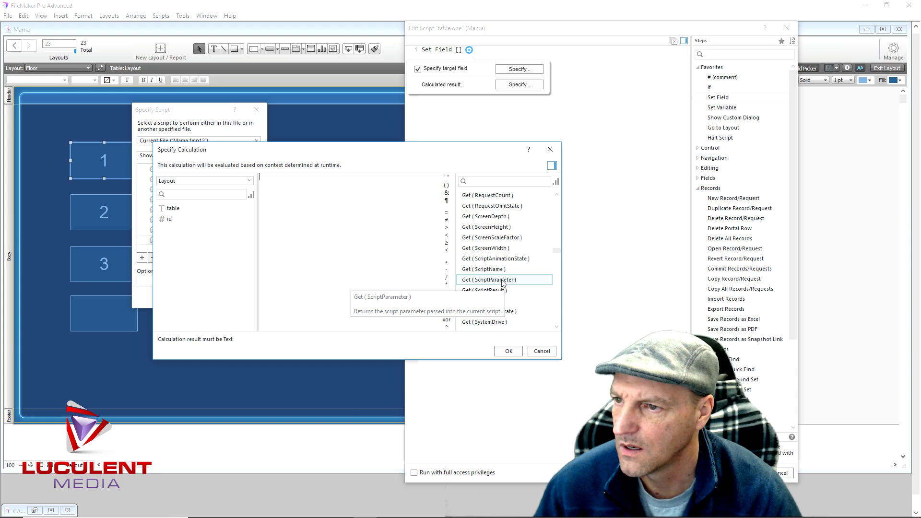
pyautogui.doubleClick(502, 281)
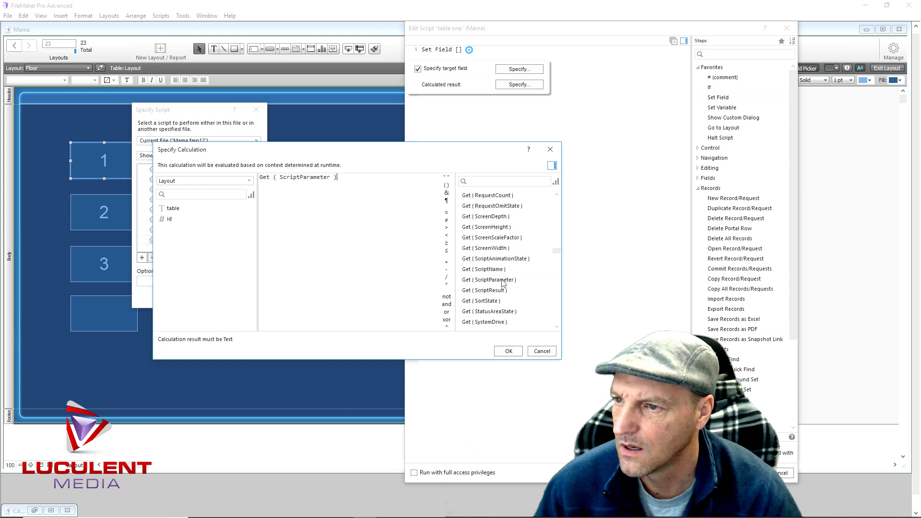
pyautogui.click(509, 352)
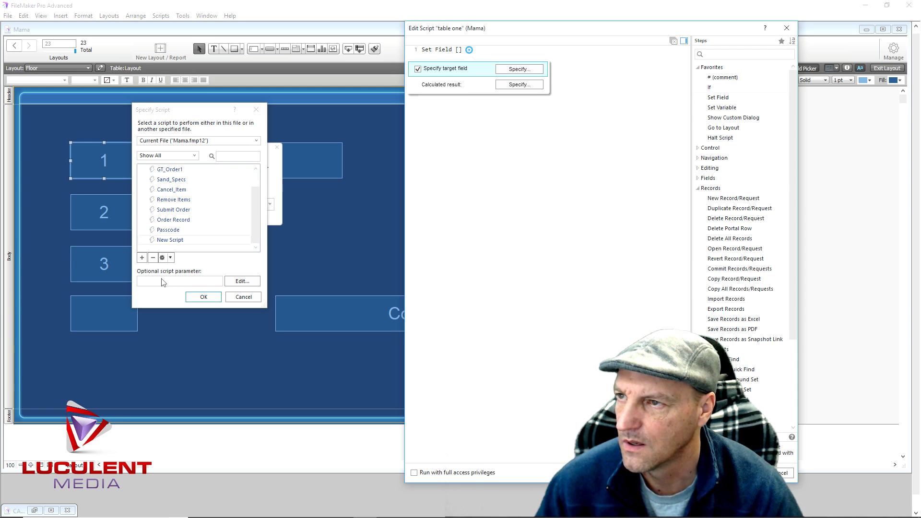
pyautogui.click(505, 124)
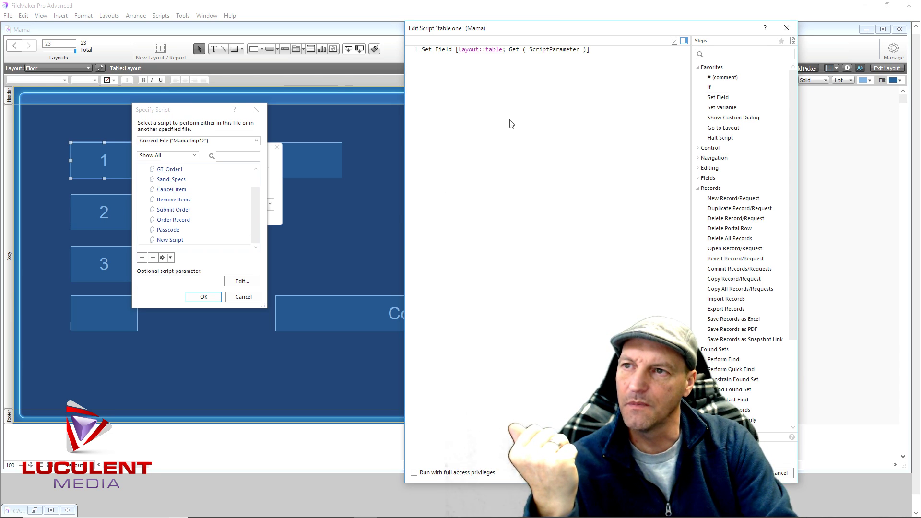
# Add a Set Variable step for $table
pyautogui.doubleClick(721, 108)
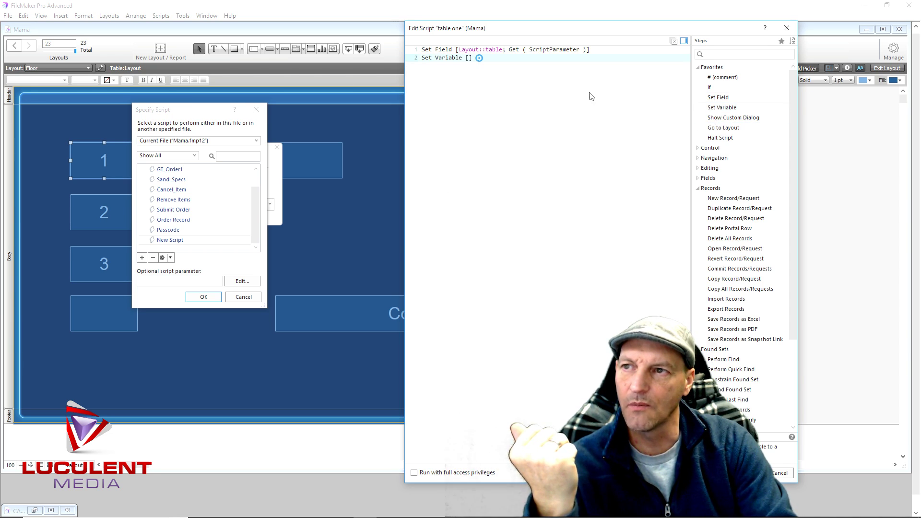
pyautogui.write('table')
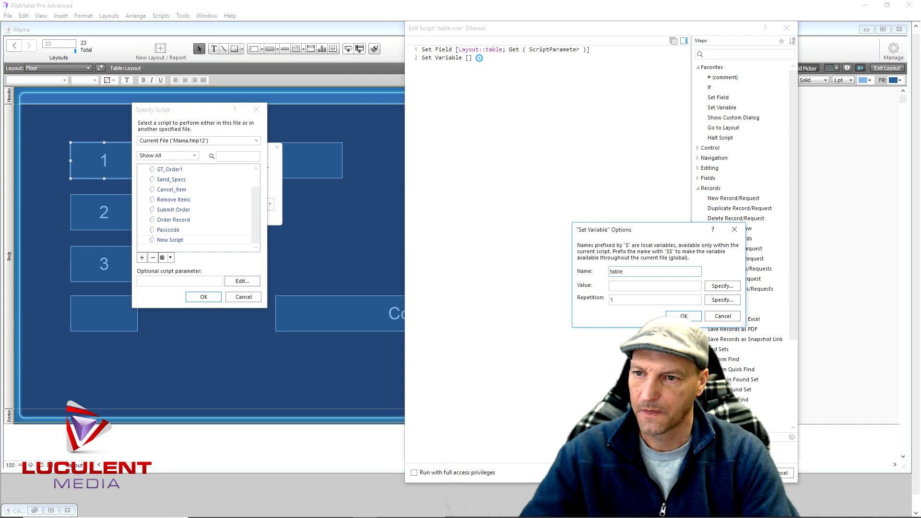
pyautogui.click(683, 315)
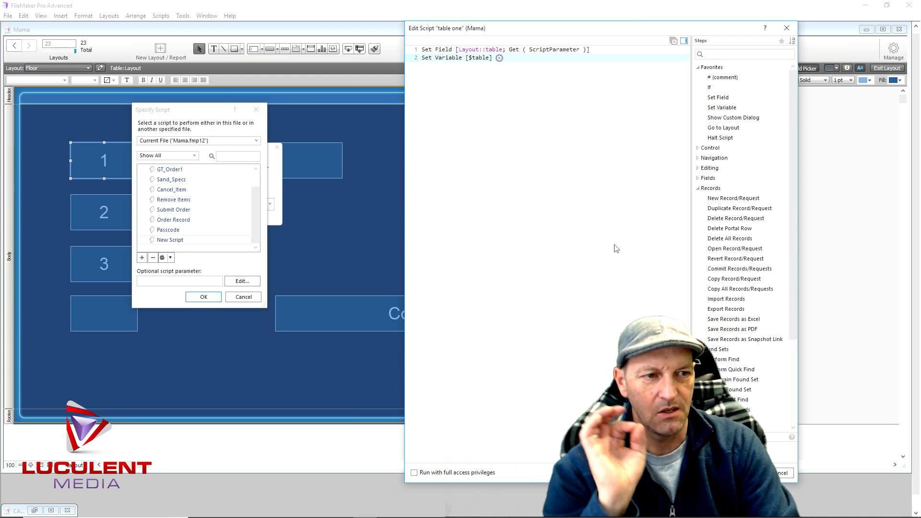
# Add a Set Field step that sets Layout::table to an empty value ""
pyautogui.doubleClick(719, 98)
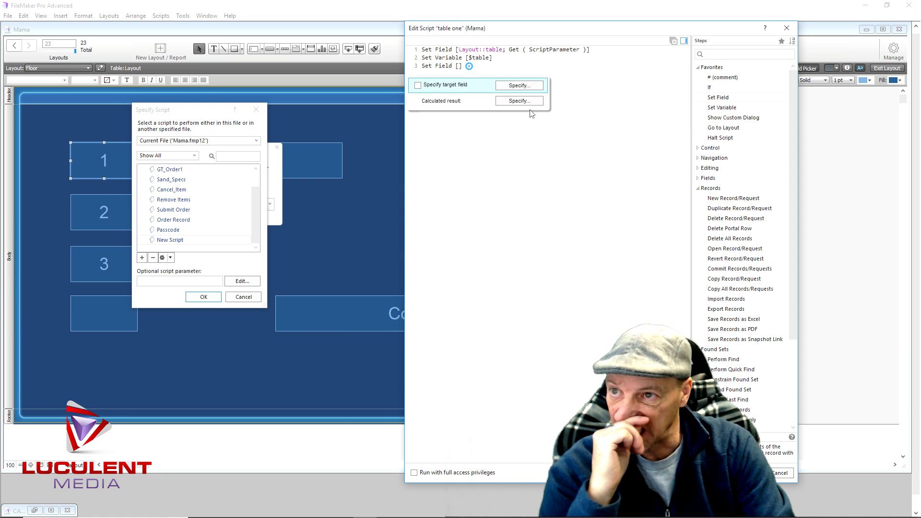
pyautogui.click(538, 86)
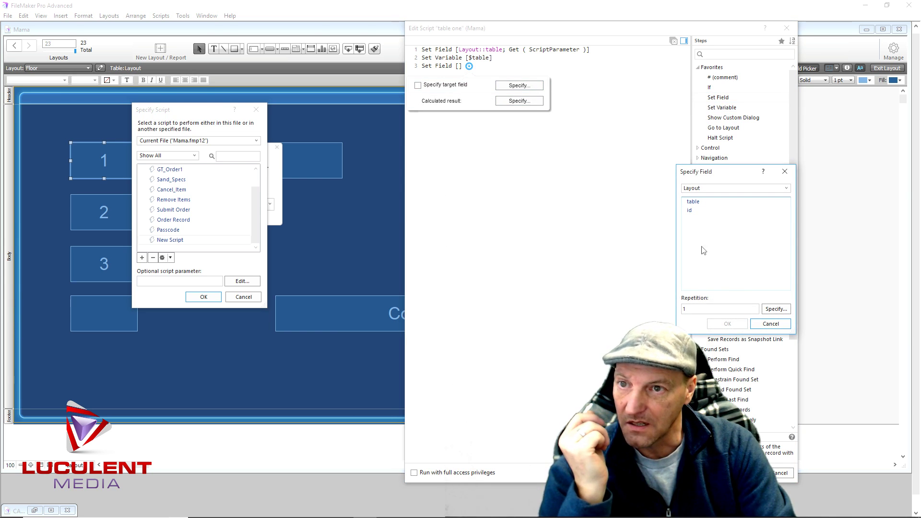
pyautogui.click(693, 202)
pyautogui.click(727, 324)
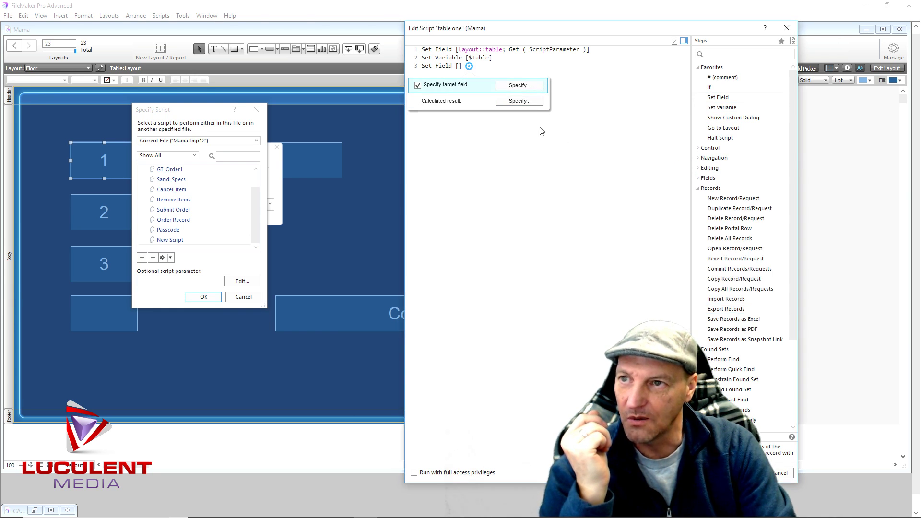
pyautogui.click(519, 100)
pyautogui.click(449, 177)
pyautogui.click(508, 350)
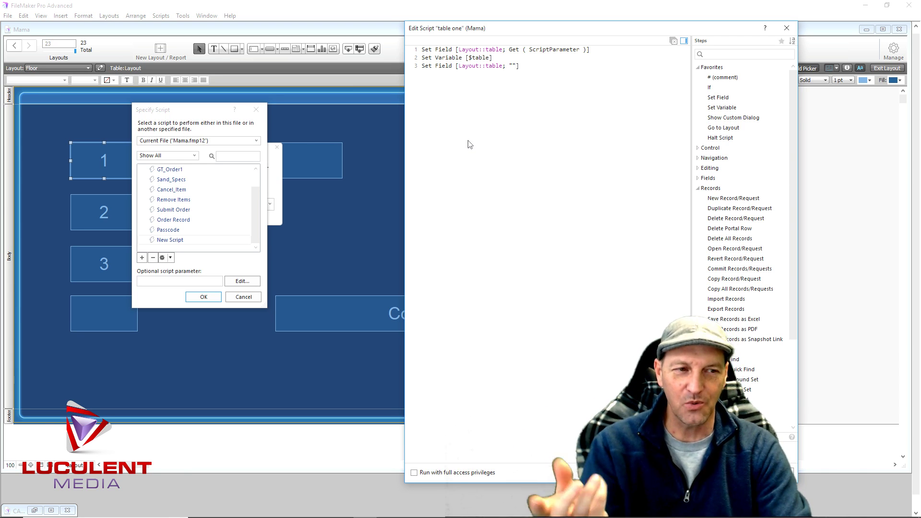
# Add a Go to Layout step targeting the Mama layout
pyautogui.doubleClick(723, 127)
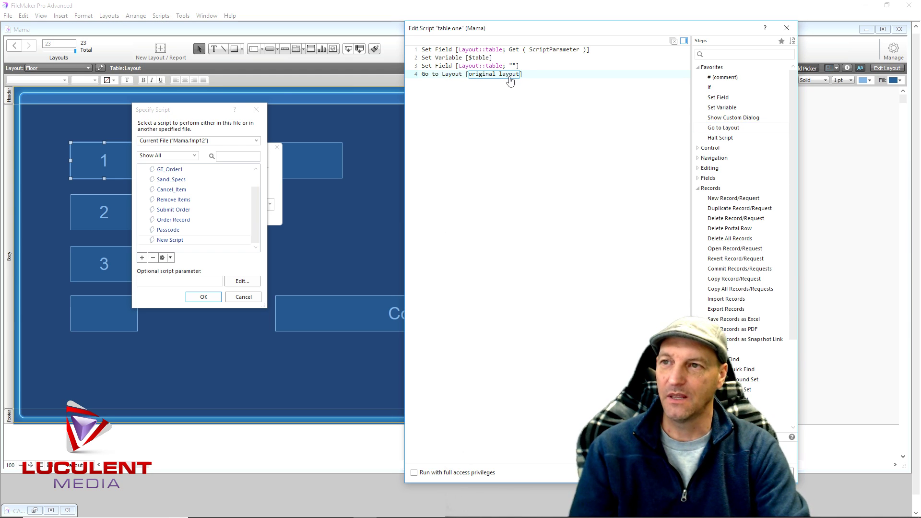
pyautogui.click(510, 77)
pyautogui.click(479, 89)
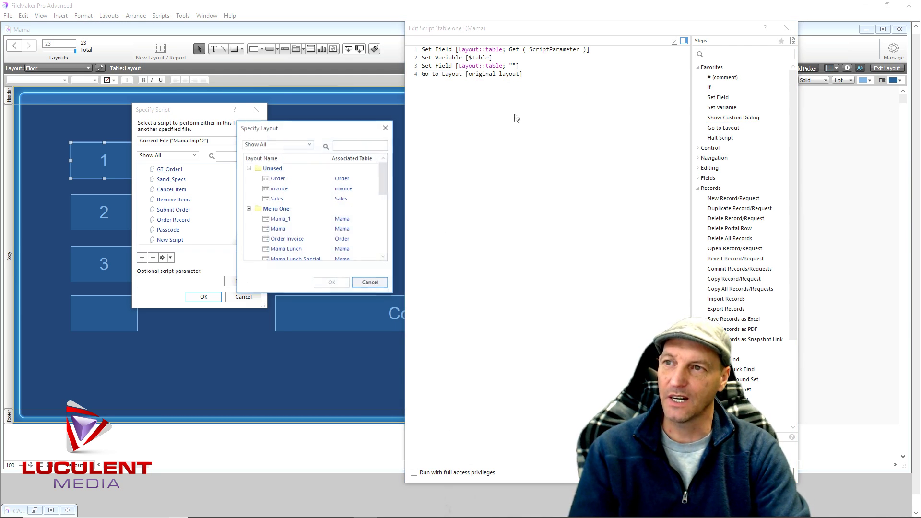
pyautogui.doubleClick(277, 230)
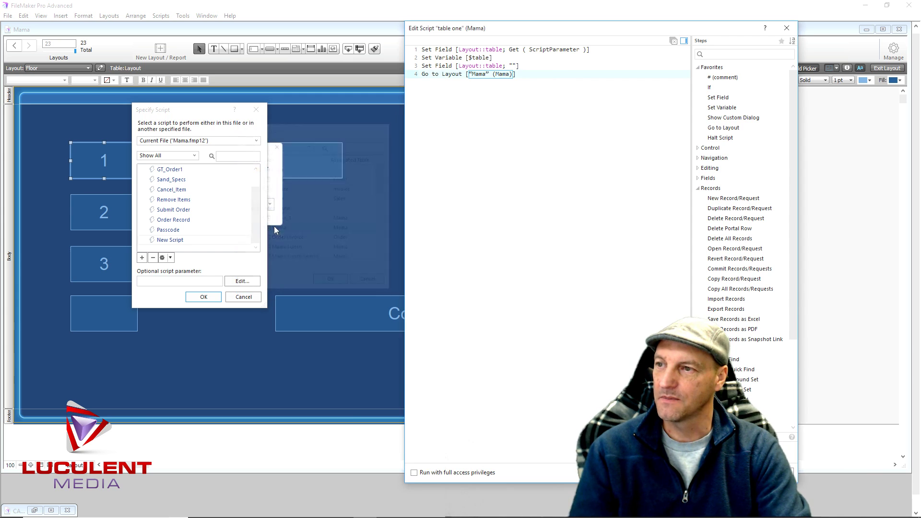
# Add a Set Field step storing $table in Mama::table number
pyautogui.doubleClick(721, 98)
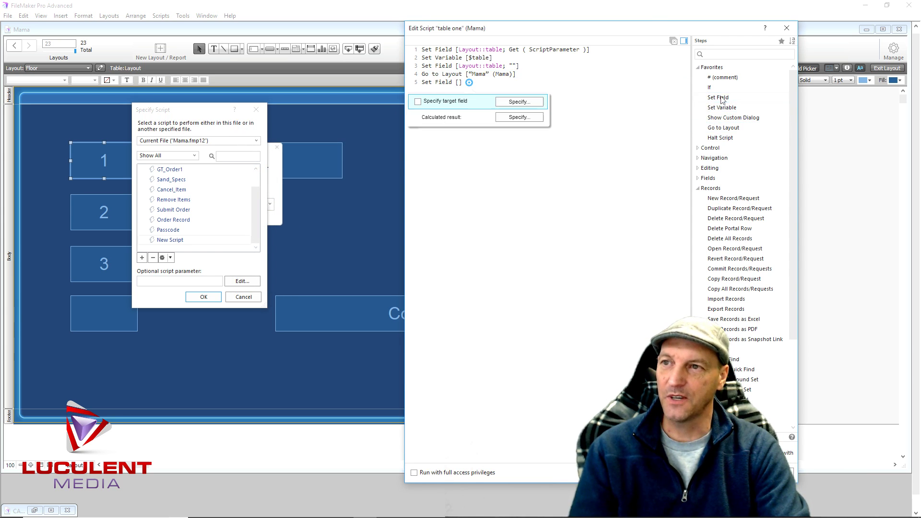
pyautogui.click(533, 103)
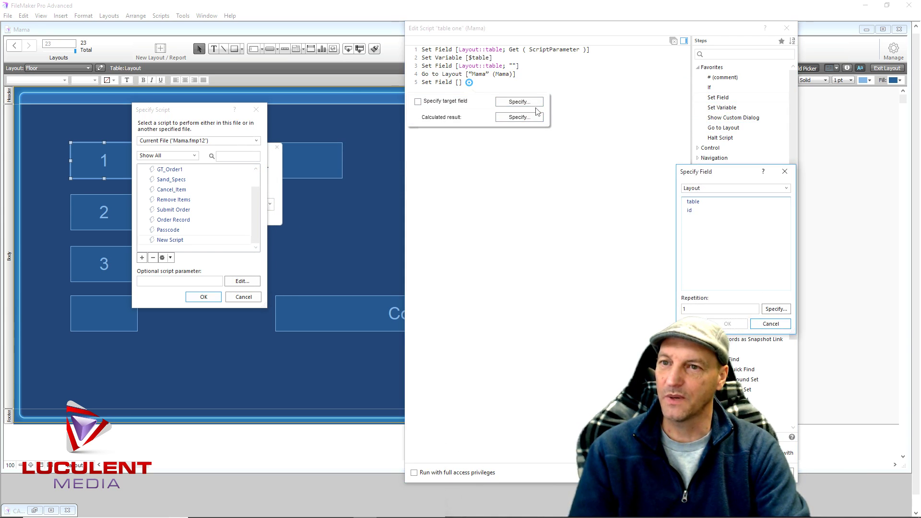
pyautogui.click(717, 188)
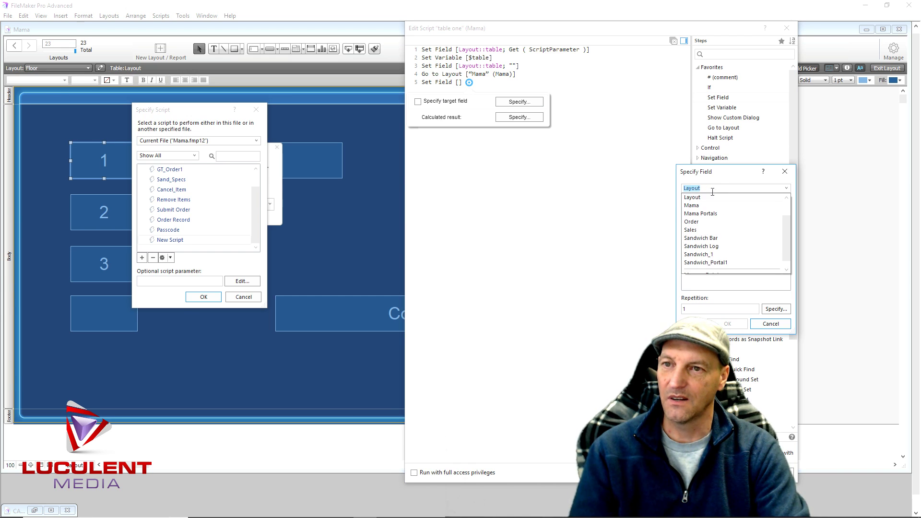
pyautogui.click(710, 205)
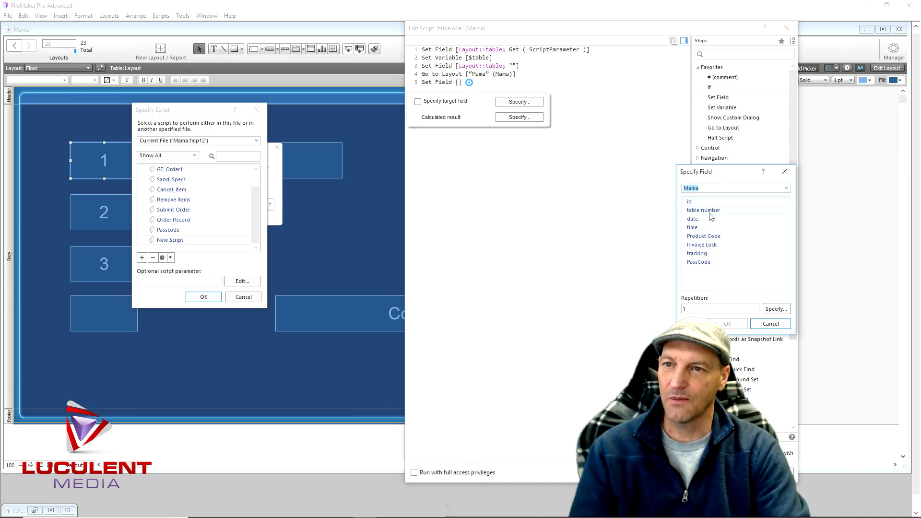
pyautogui.doubleClick(711, 212)
pyautogui.click(532, 118)
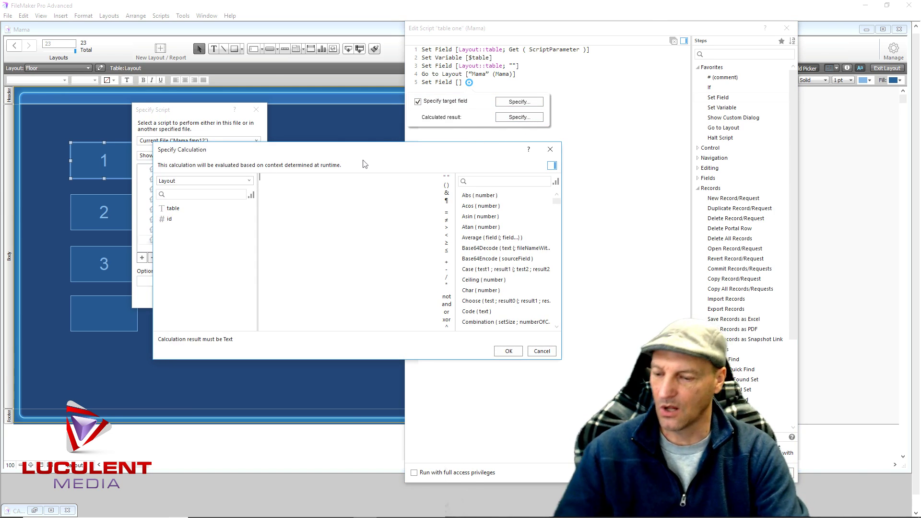
pyautogui.write('$table')
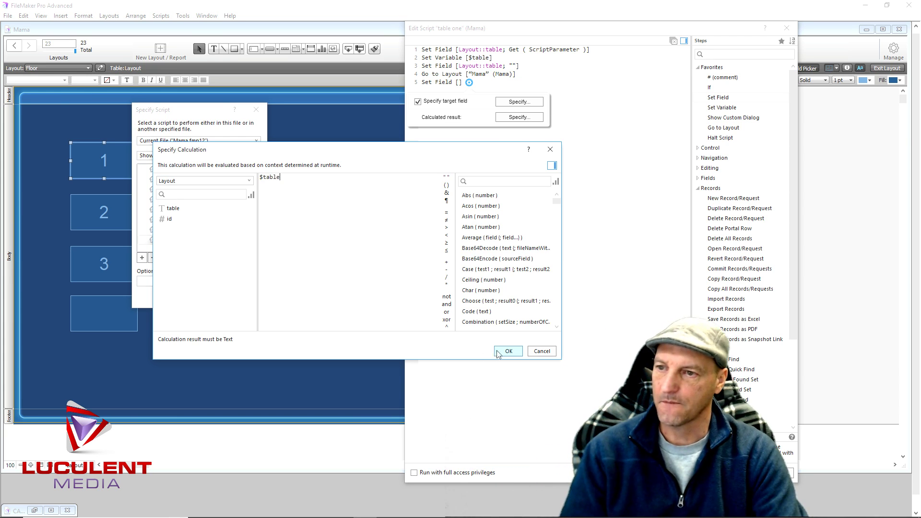
pyautogui.click(507, 352)
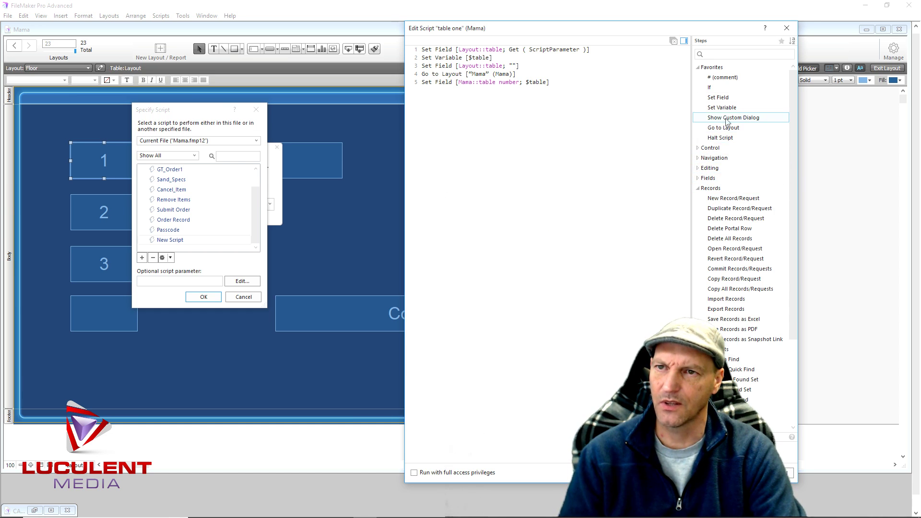
# End the script with Halt Script, save it, and give button 1 parameter 1
pyautogui.doubleClick(729, 139)
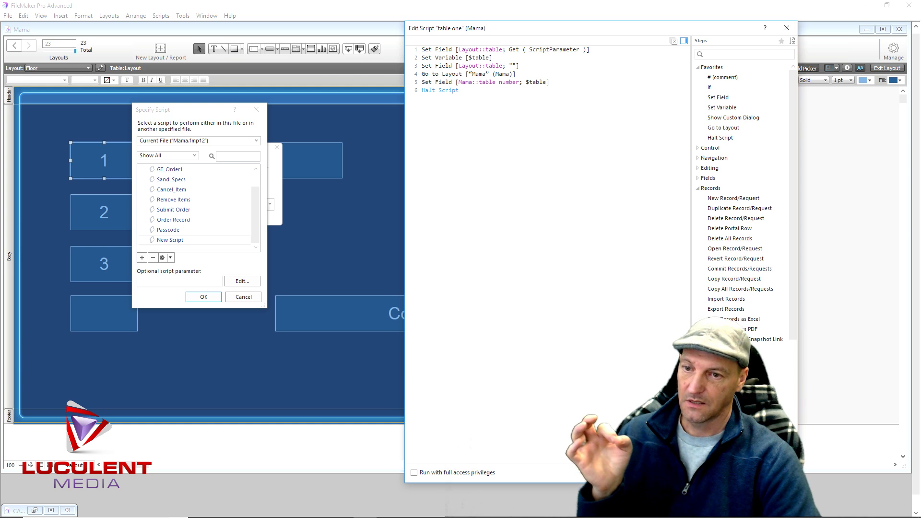
pyautogui.click(733, 472)
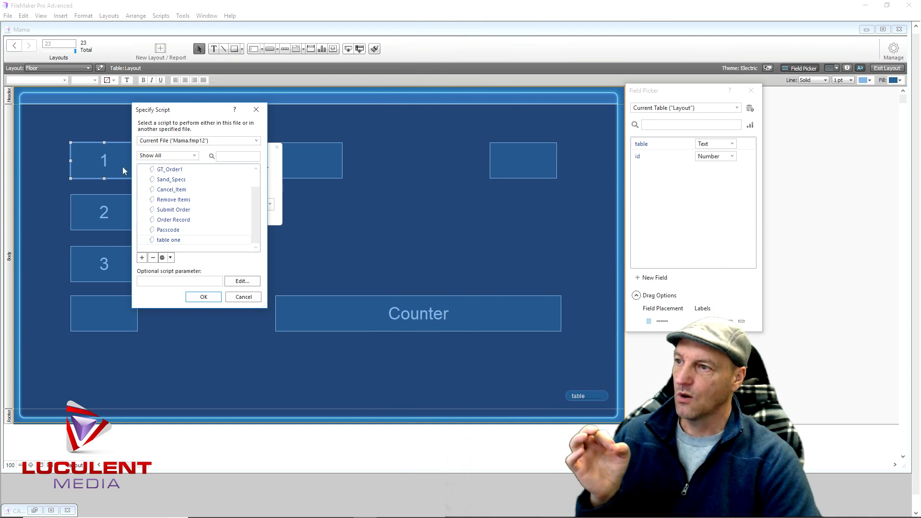
pyautogui.click(159, 282)
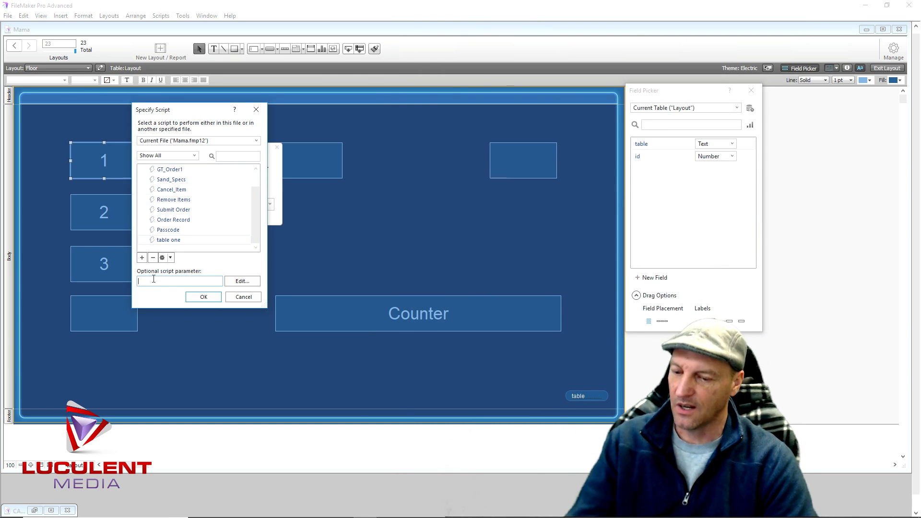
pyautogui.click(216, 300)
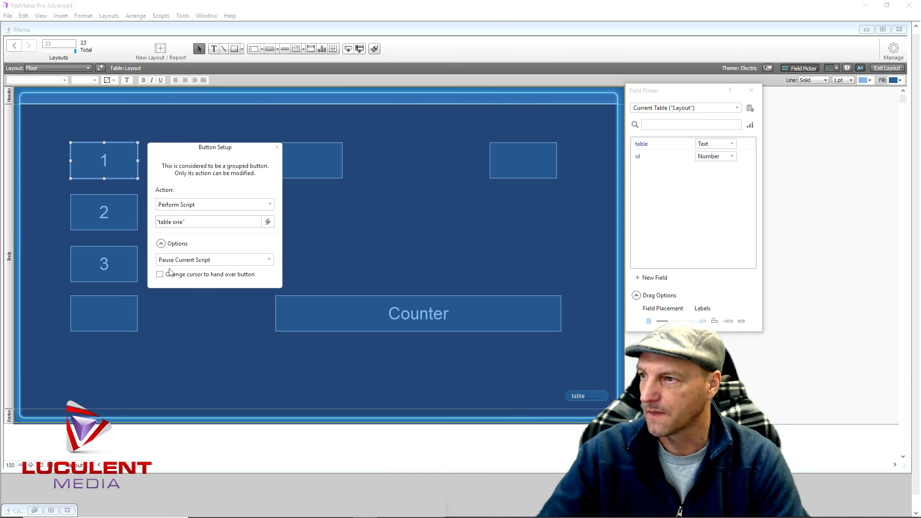
# Set table button 2's action to Perform Script
pyautogui.click(277, 148)
pyautogui.click(128, 216)
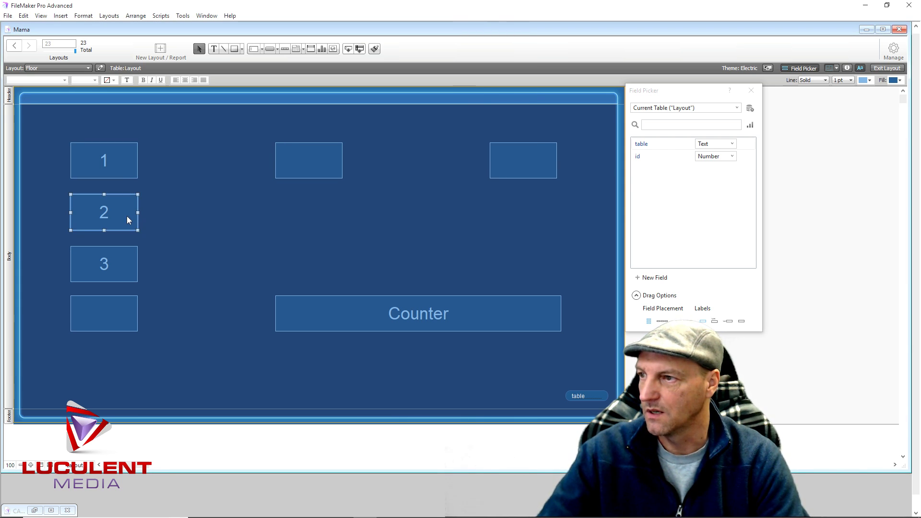
pyautogui.rightClick(127, 215)
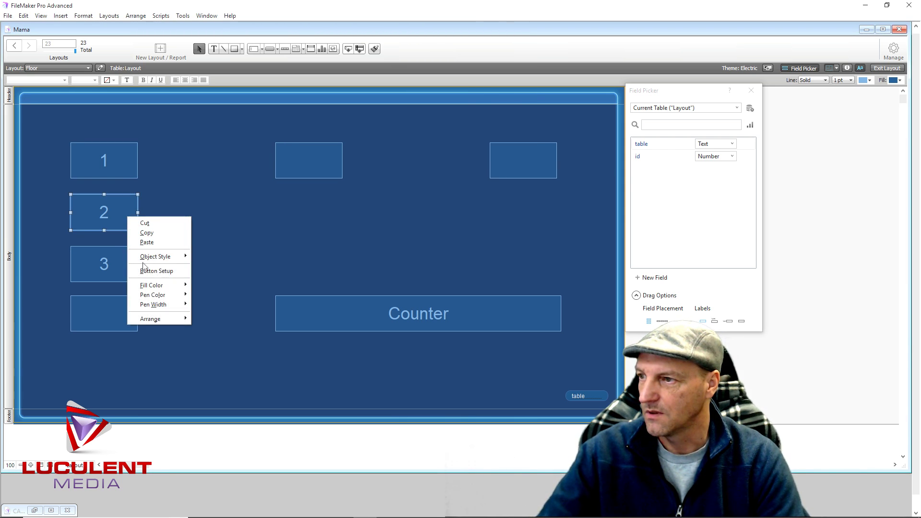
pyautogui.click(154, 275)
pyautogui.click(187, 257)
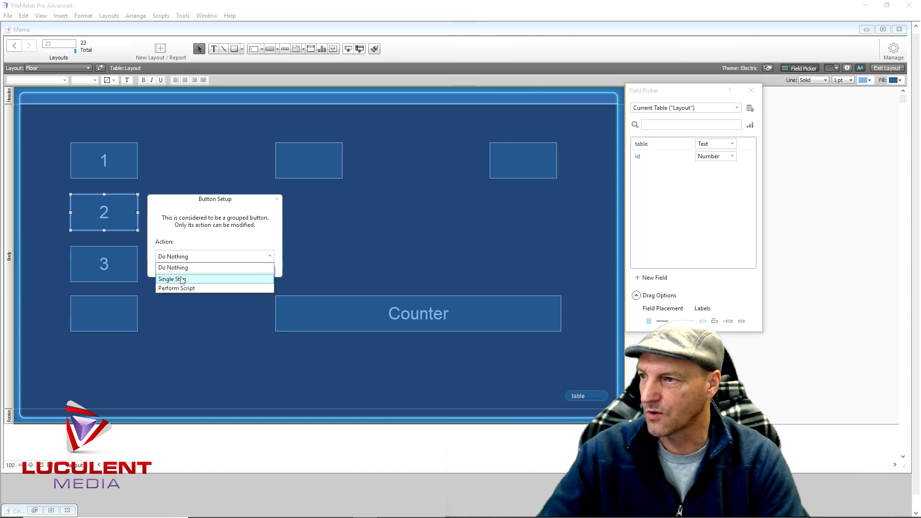
pyautogui.click(186, 286)
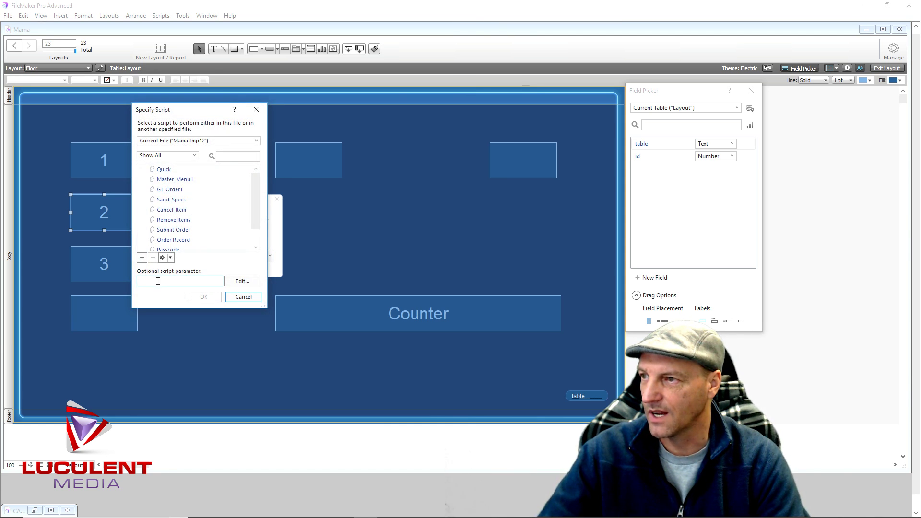
# Assign the 'table one' script to button 2 and close the Field Picker
pyautogui.scroll(-1, 198, 225)
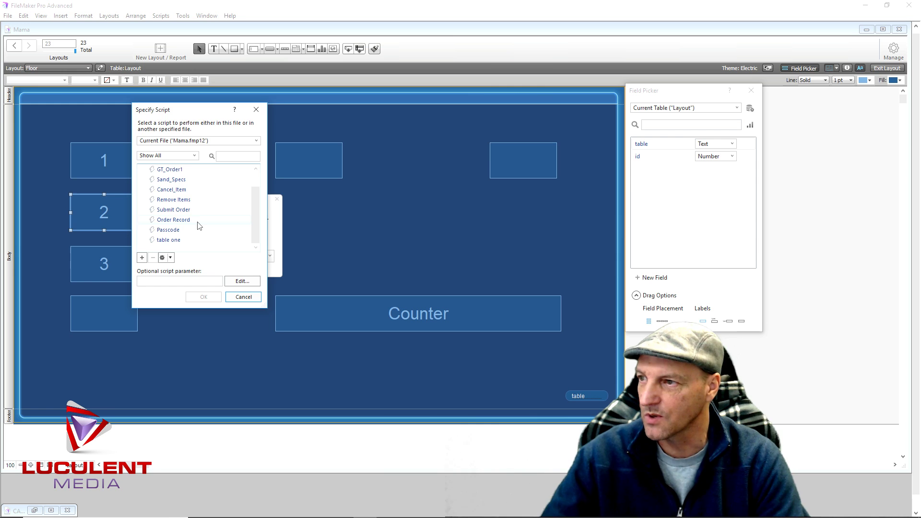
pyautogui.click(179, 241)
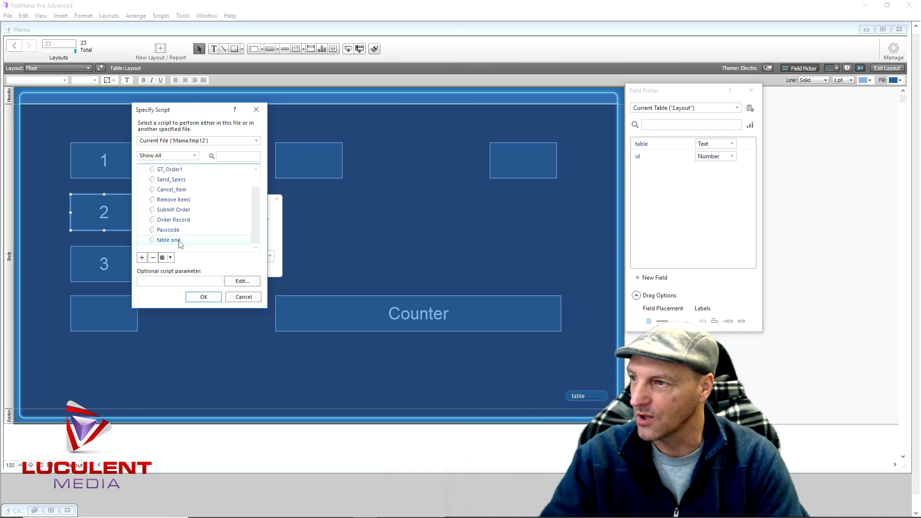
pyautogui.click(155, 281)
pyautogui.click(201, 297)
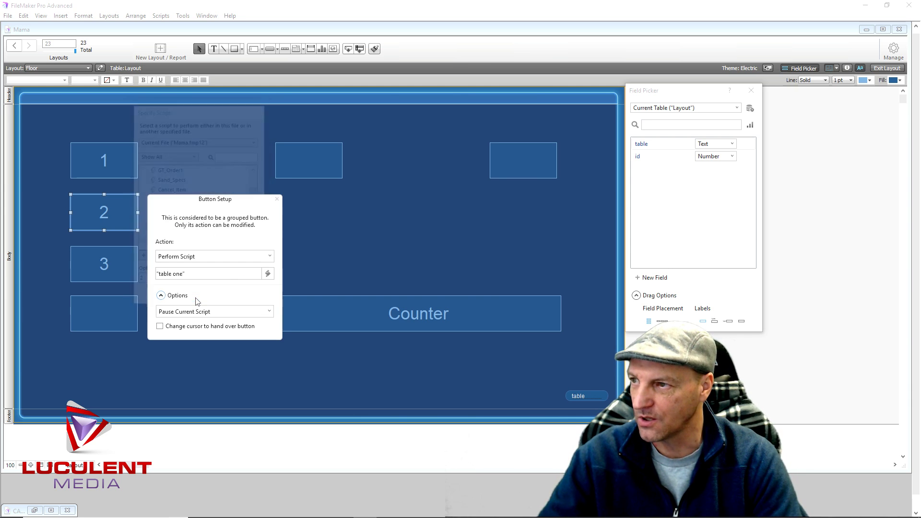
pyautogui.click(276, 199)
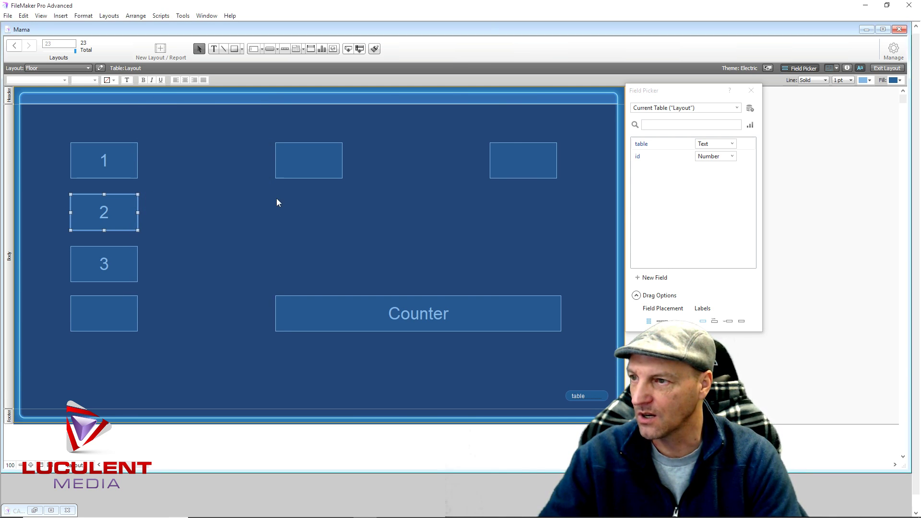
pyautogui.click(152, 263)
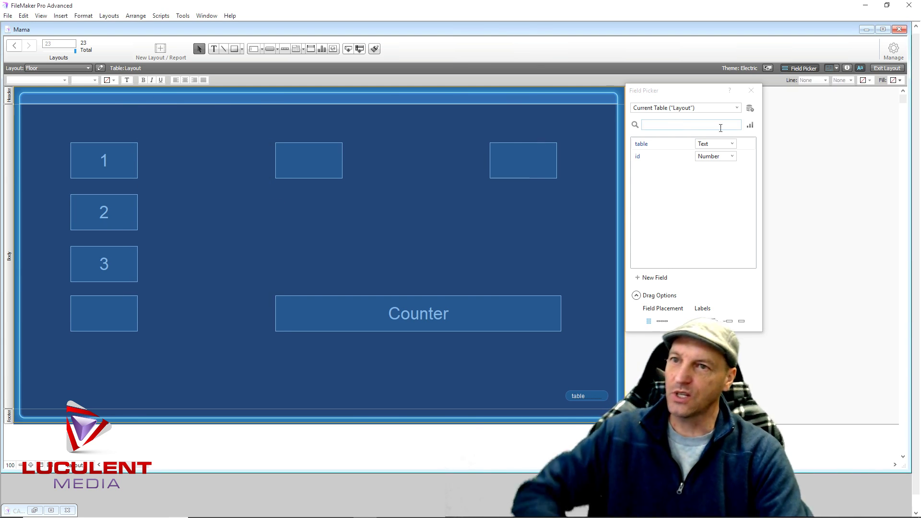
pyautogui.click(750, 91)
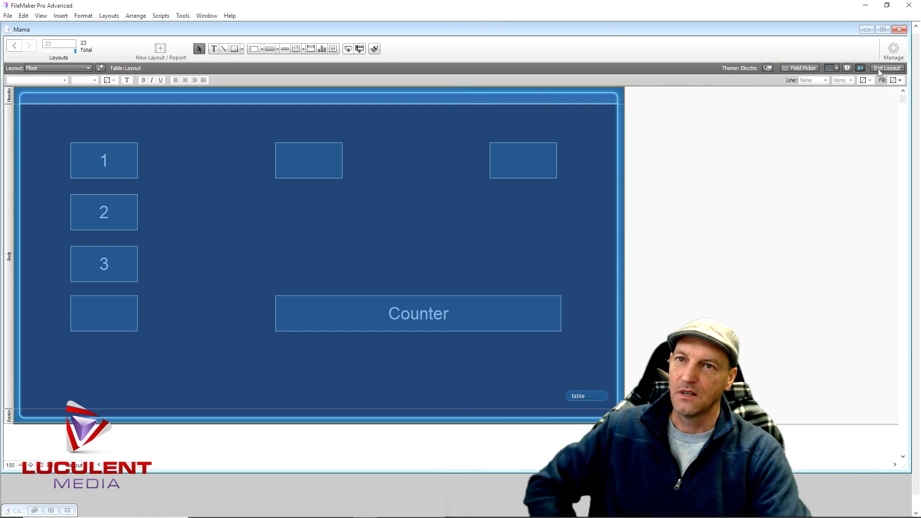
# Try the Staff passcode popover on the Mama layout in Browse mode, then resume editing
pyautogui.click(878, 69)
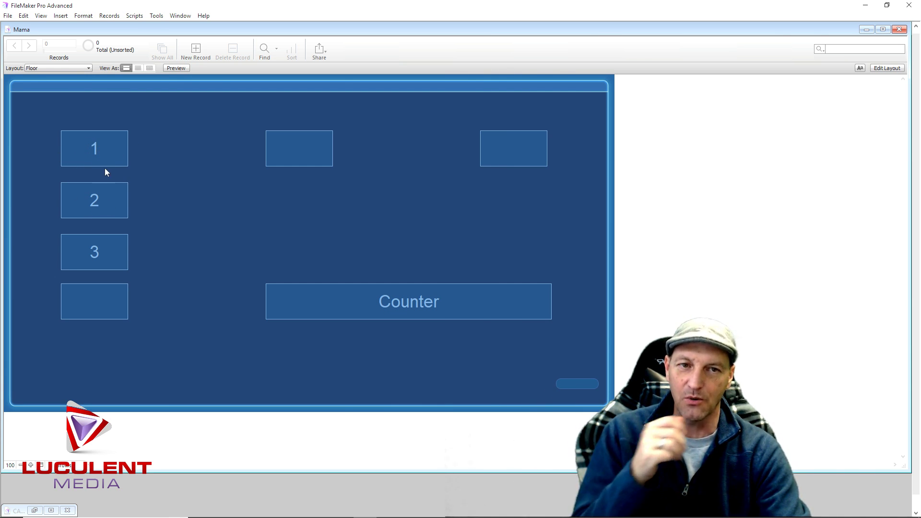
pyautogui.click(107, 205)
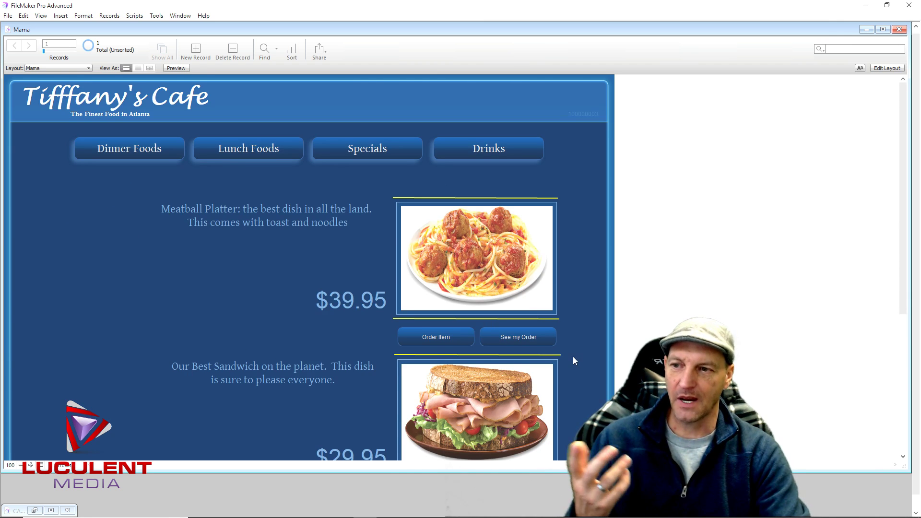
pyautogui.moveTo(902, 182); pyautogui.dragTo(913, 358)
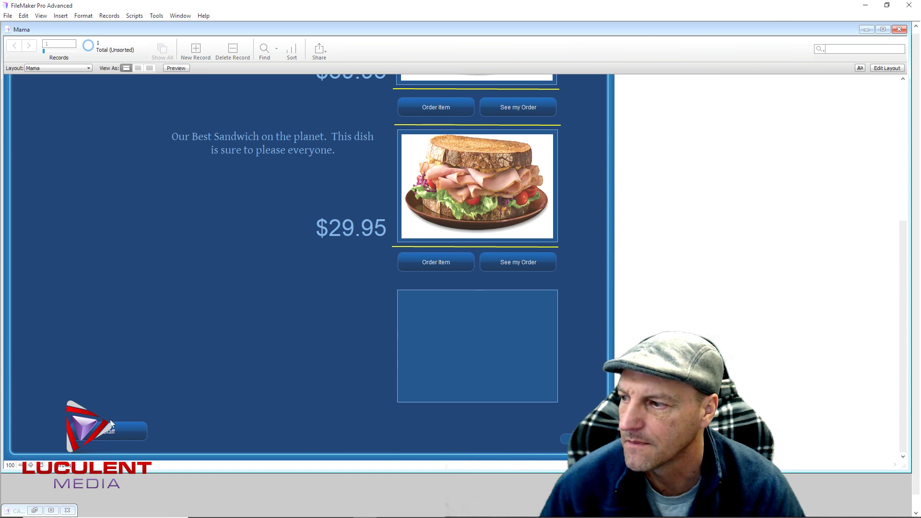
pyautogui.click(121, 430)
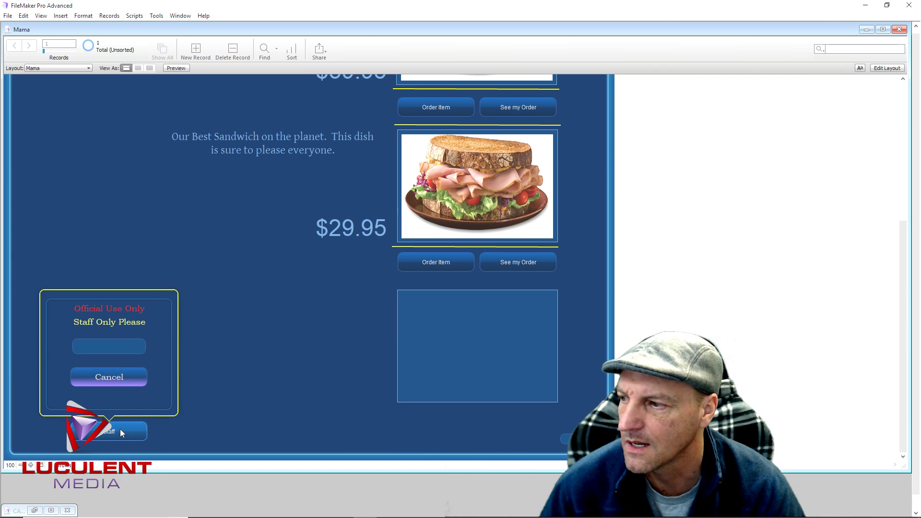
pyautogui.click(202, 309)
pyautogui.click(887, 68)
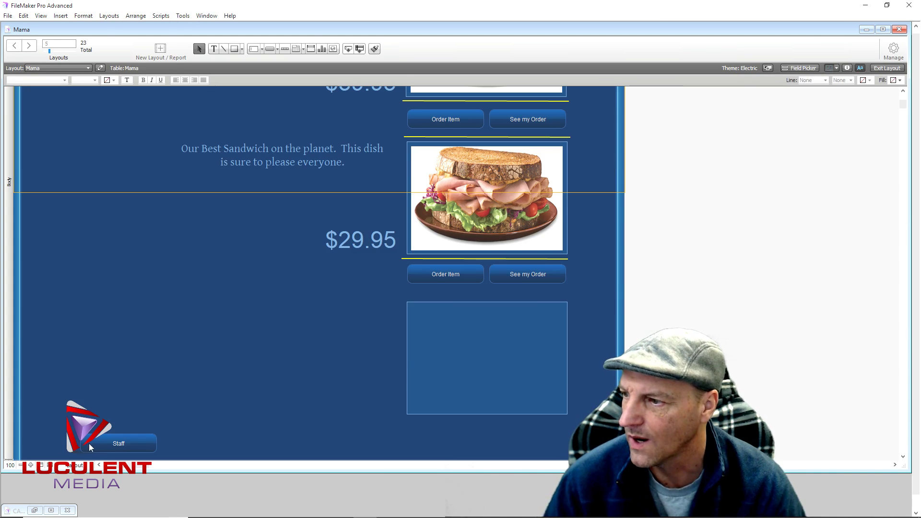
# Open the Passcode script from the Staff popover's Cancel button settings
pyautogui.click(106, 438)
pyautogui.click(102, 436)
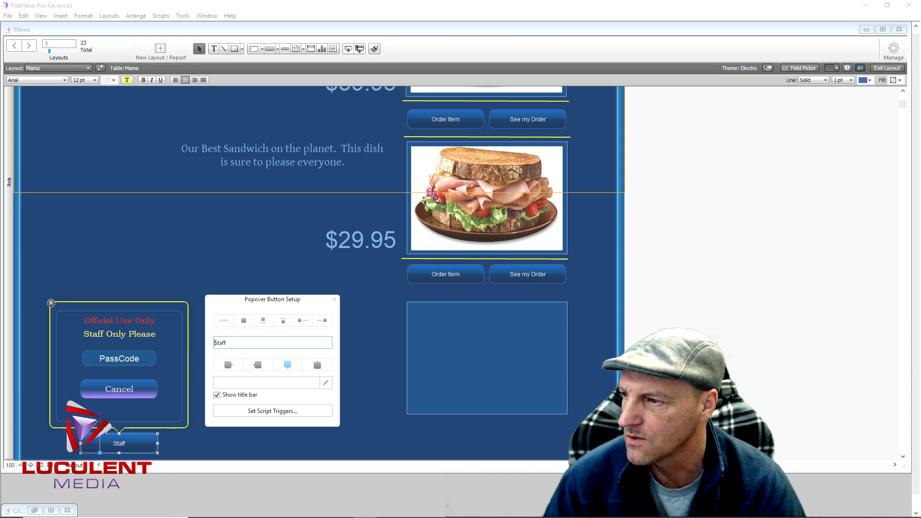
pyautogui.click(139, 387)
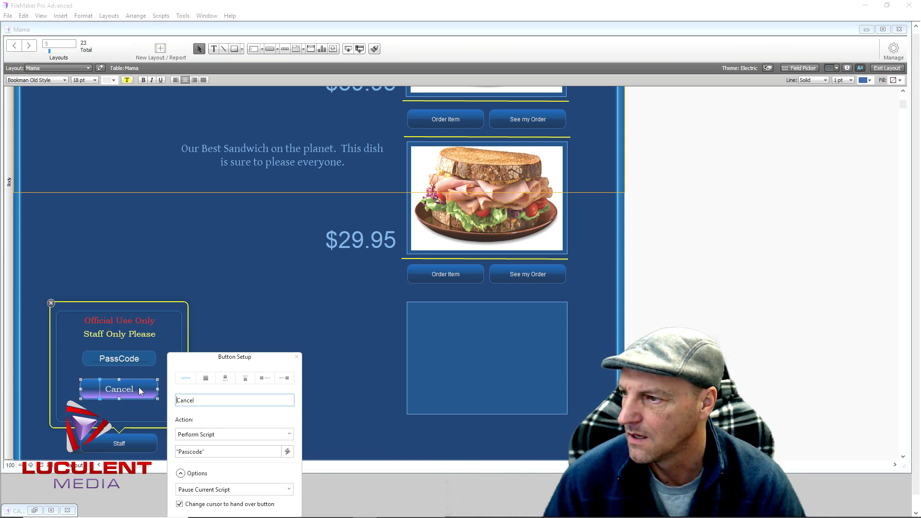
pyautogui.click(212, 452)
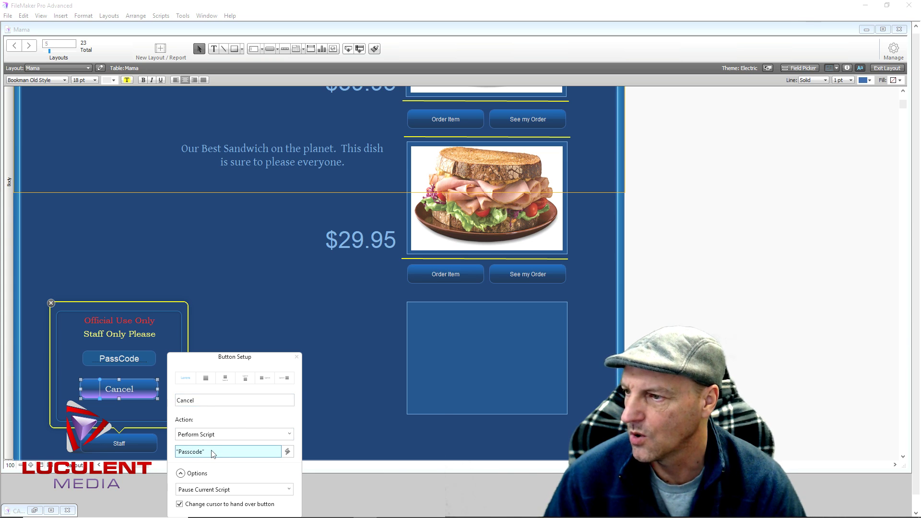
pyautogui.click(212, 453)
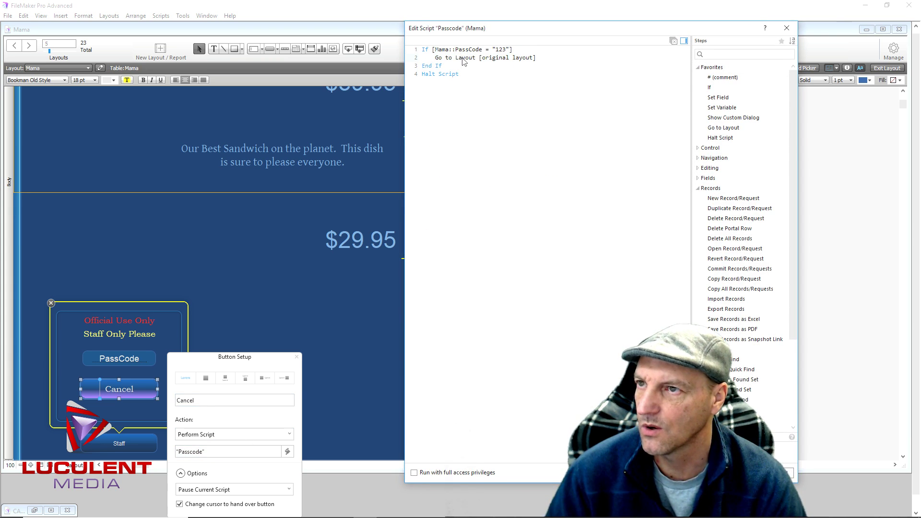
# Change the Go to Layout step's destination to the Floor layout
pyautogui.click(499, 59)
pyautogui.press('Down')
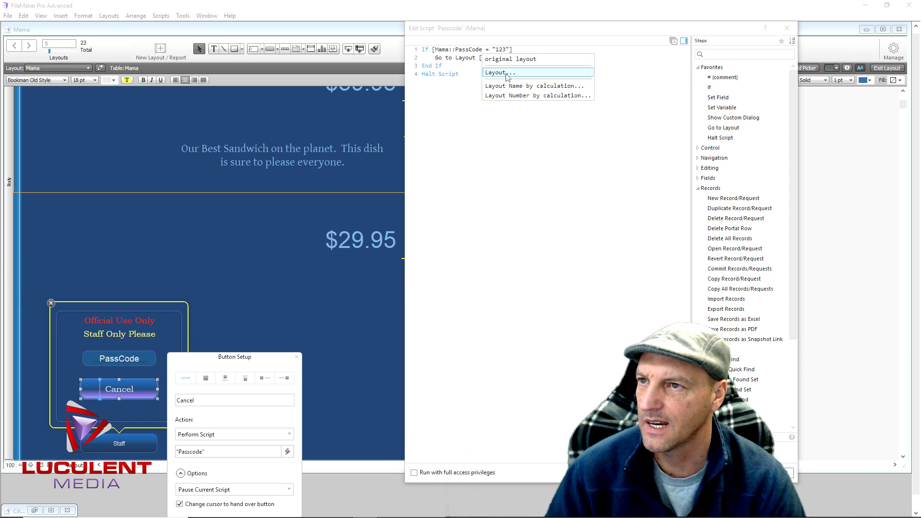
pyautogui.press('Return')
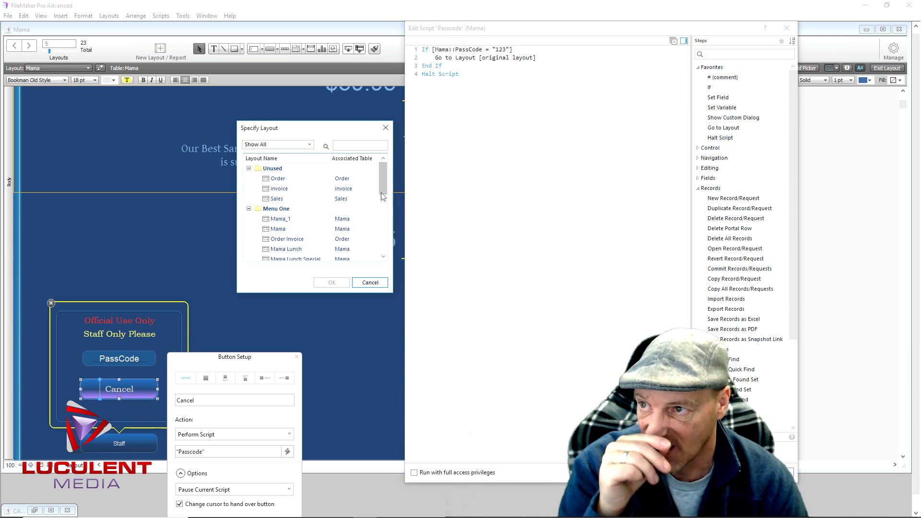
pyautogui.moveTo(381, 188); pyautogui.dragTo(315, 256)
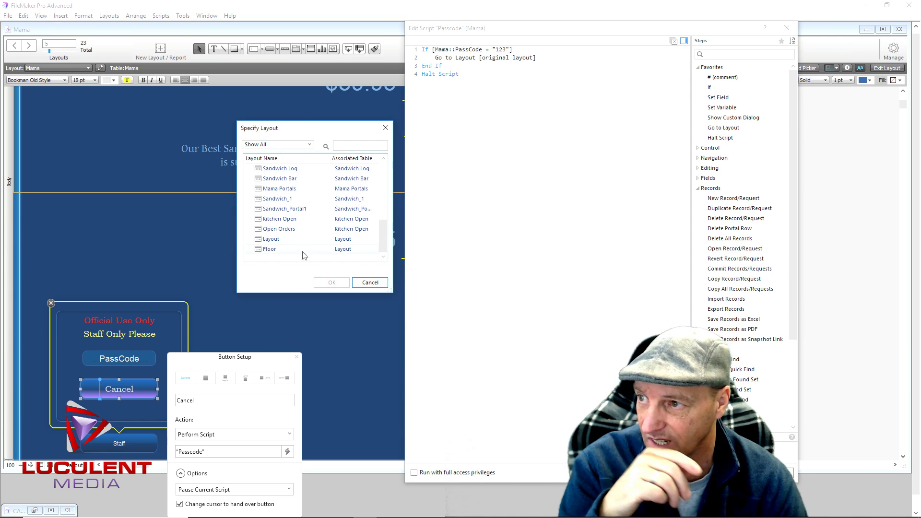
pyautogui.click(271, 249)
pyautogui.click(322, 283)
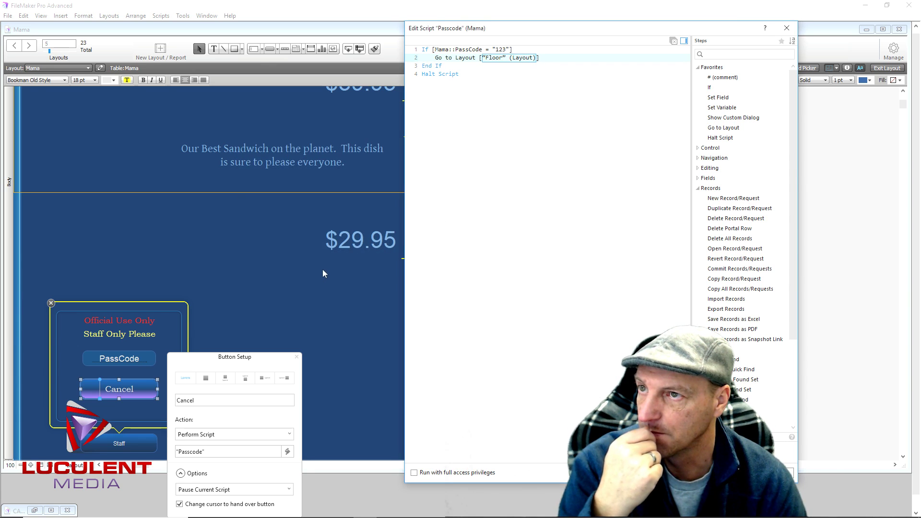
pyautogui.click(471, 161)
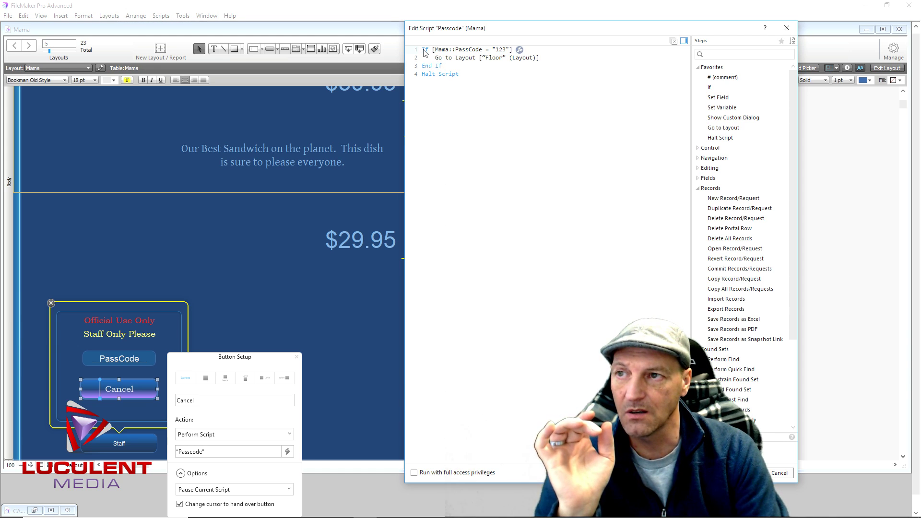
# Add Set Field [Mama::PassCode; ""] inside the If block, before Go to Layout Floor
pyautogui.doubleClick(718, 98)
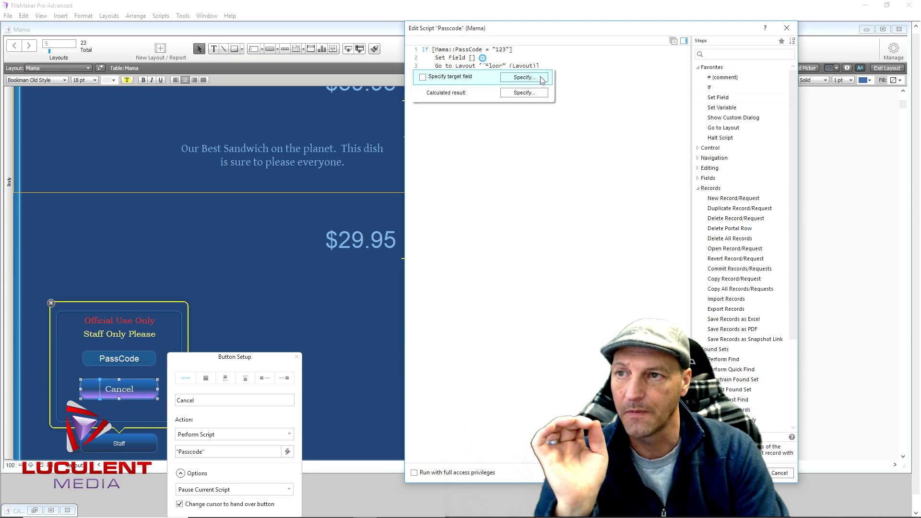
pyautogui.click(523, 77)
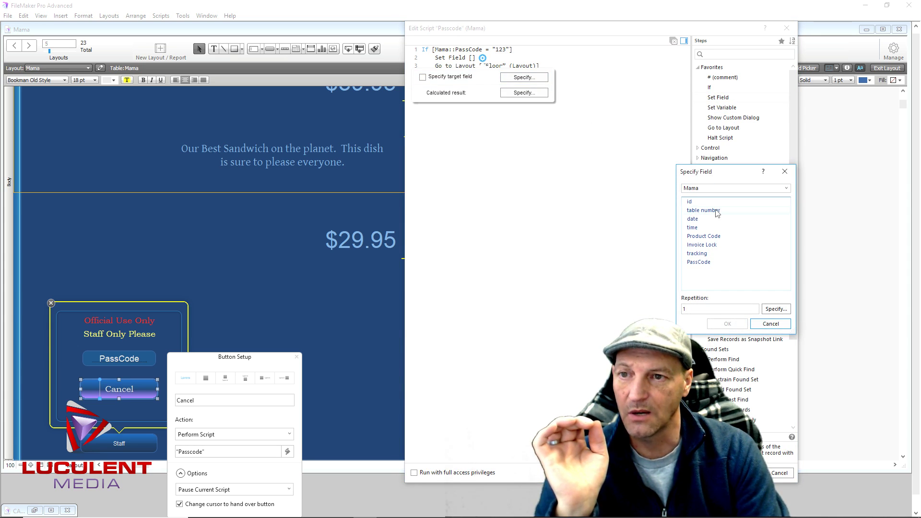
pyautogui.doubleClick(717, 213)
pyautogui.click(540, 93)
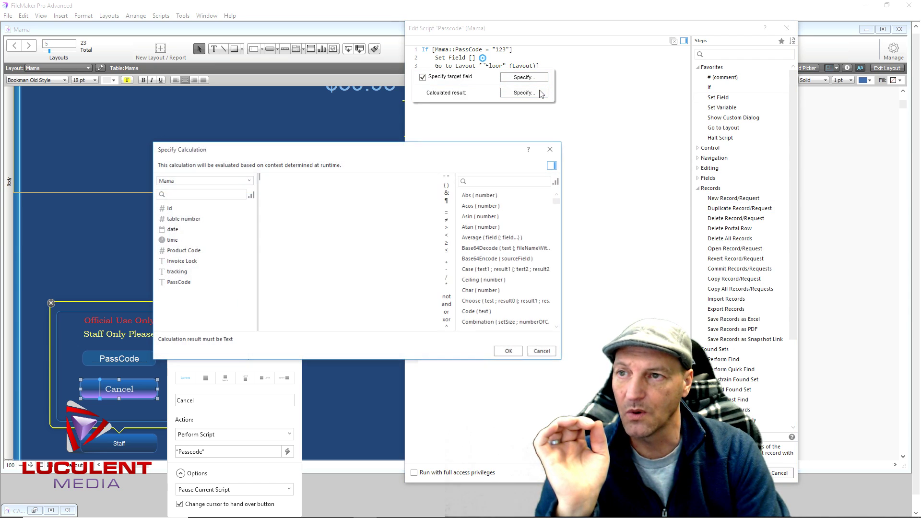
pyautogui.click(447, 177)
pyautogui.click(512, 352)
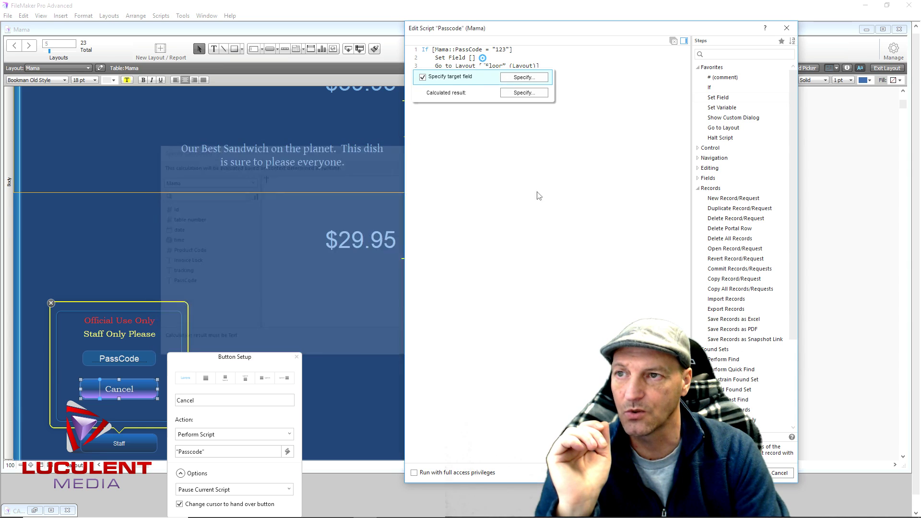
pyautogui.click(544, 80)
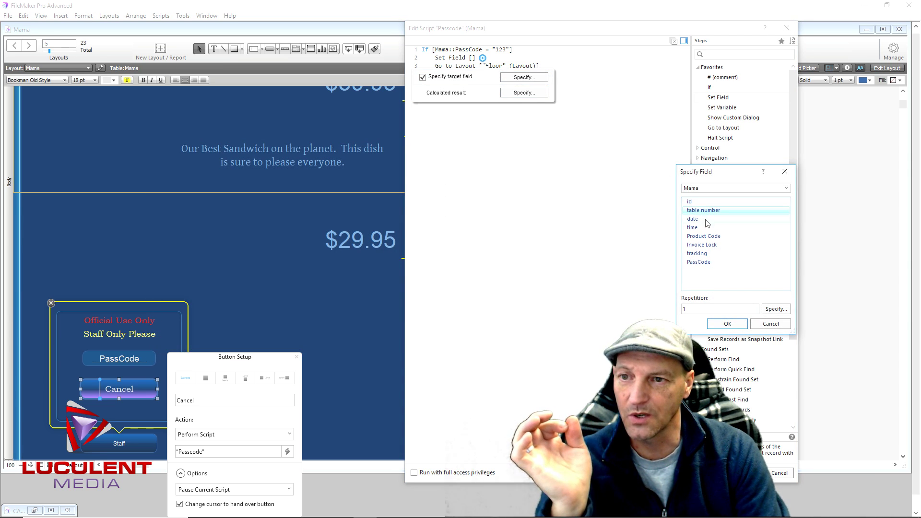
pyautogui.doubleClick(706, 266)
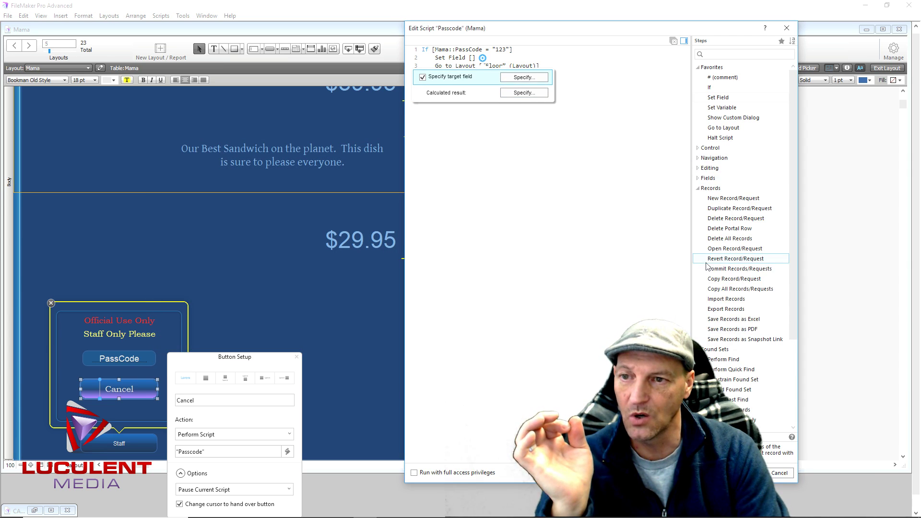
pyautogui.click(527, 150)
# Add a second Set Field clearing Mama::PassCode after End If, then save and close the Passcode script
pyautogui.click(427, 74)
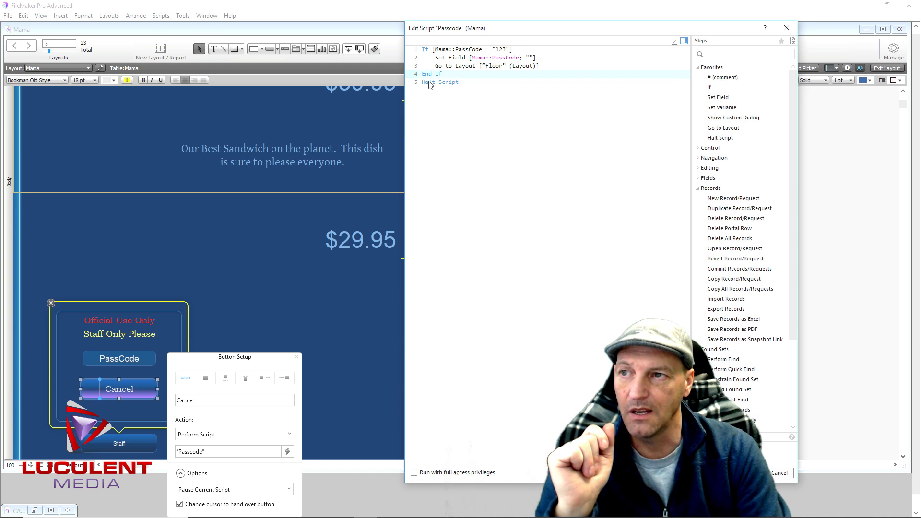
pyautogui.doubleClick(718, 97)
pyautogui.click(534, 105)
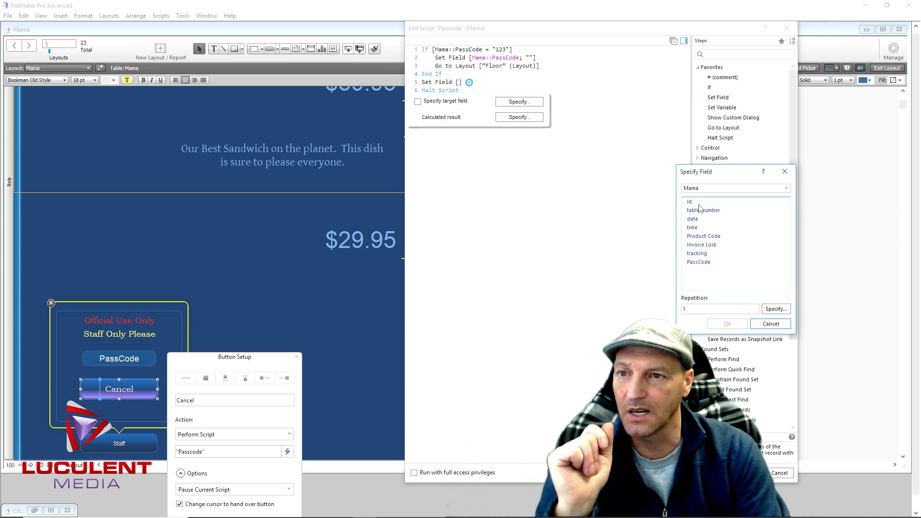
pyautogui.doubleClick(707, 262)
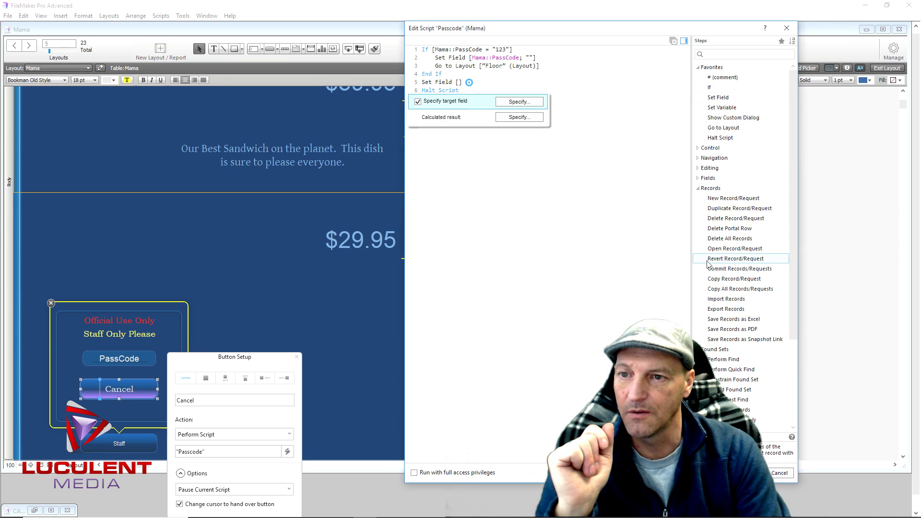
pyautogui.click(537, 120)
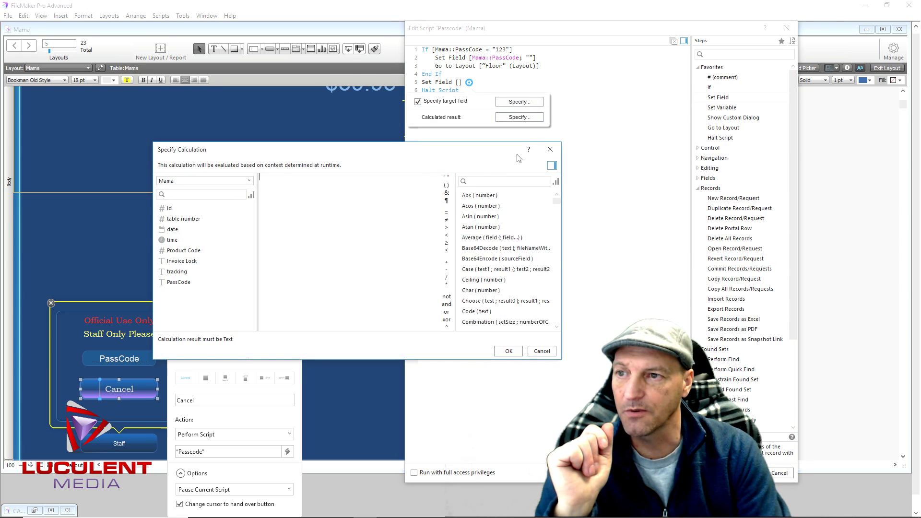
pyautogui.click(509, 351)
pyautogui.click(563, 233)
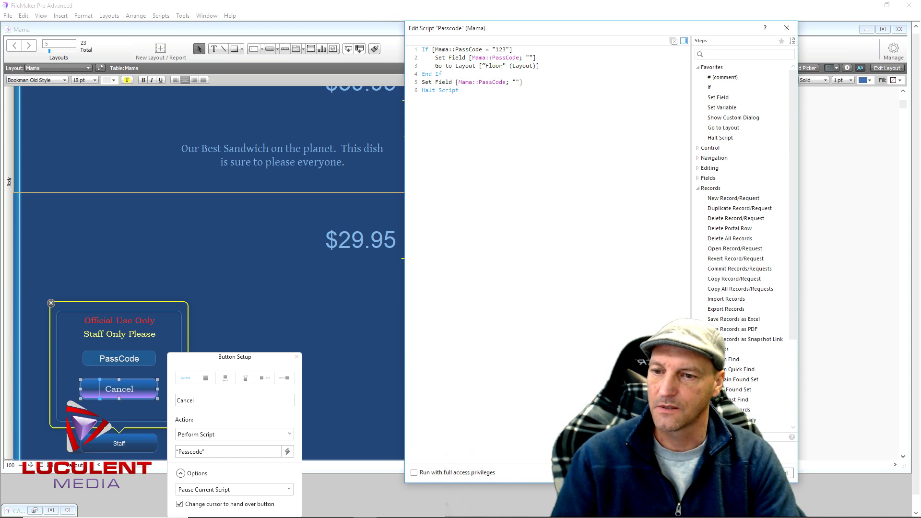
pyautogui.hotkey('ctrl', 'w')
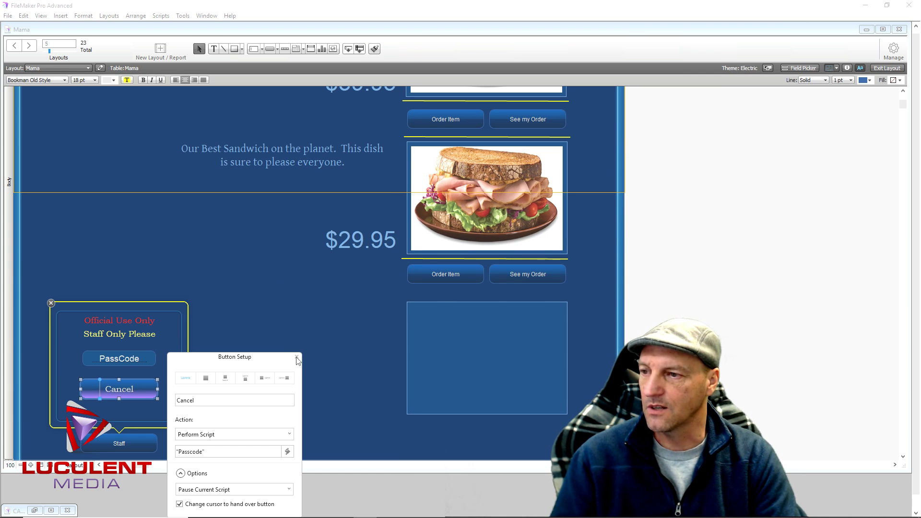
# Enter passcode 123 in the Staff popover to reach Floor, dismiss the related-table error, then edit Floor again
pyautogui.click(296, 357)
pyautogui.click(885, 68)
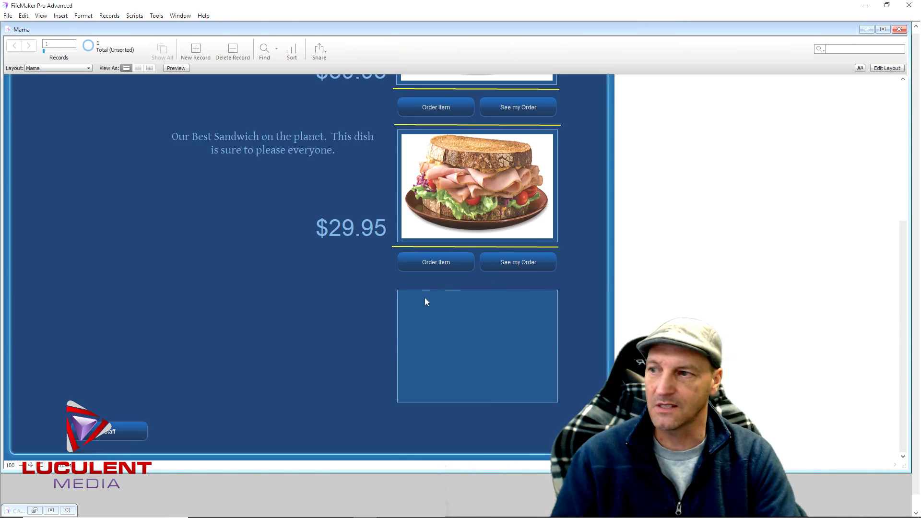
pyautogui.click(134, 430)
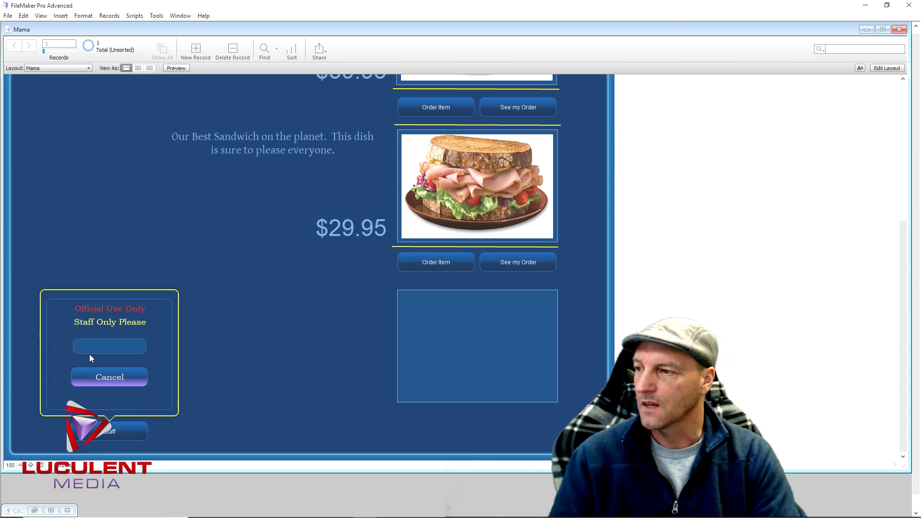
pyautogui.write('123')
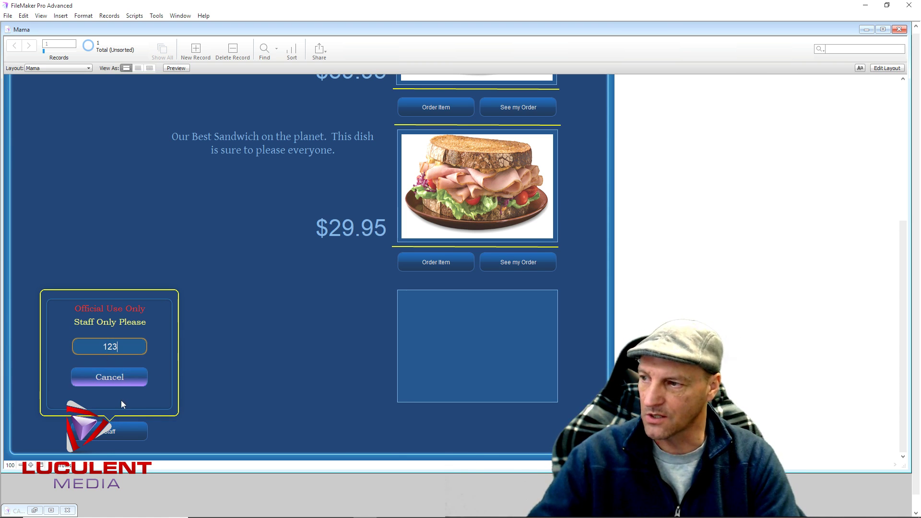
pyautogui.click(136, 379)
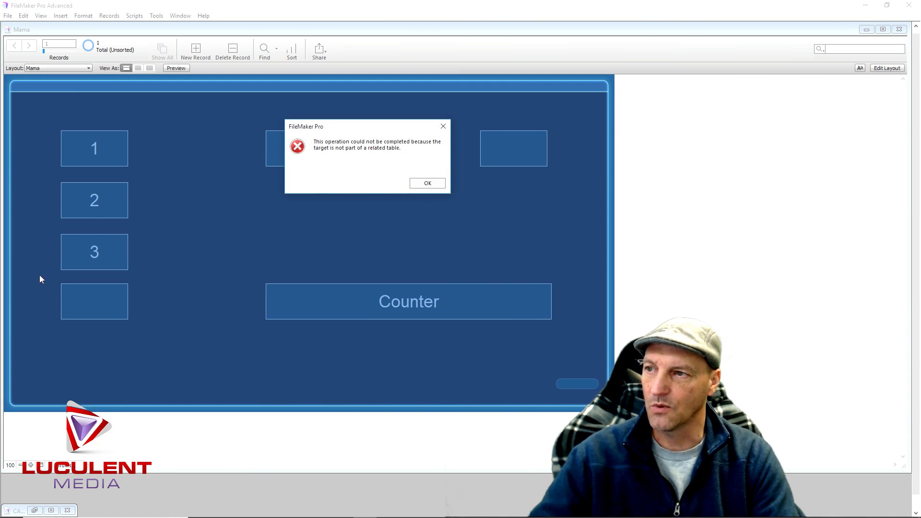
pyautogui.click(417, 183)
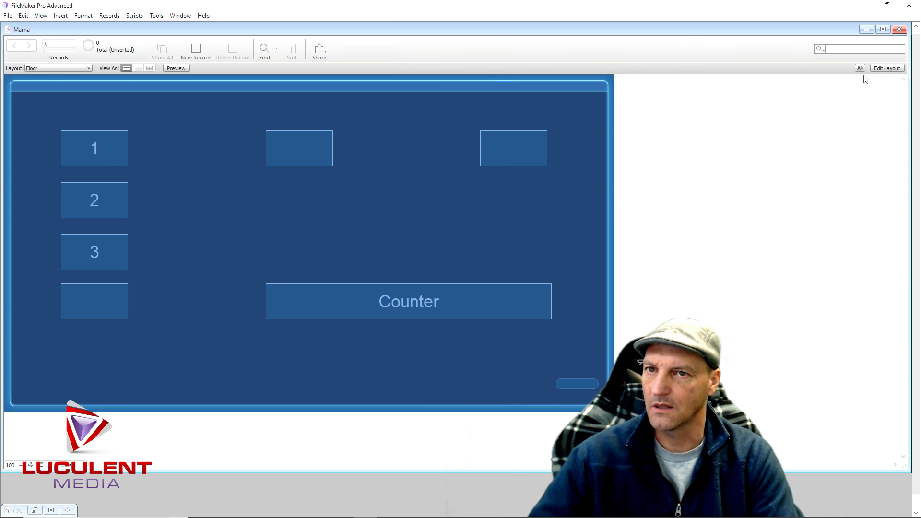
pyautogui.click(886, 68)
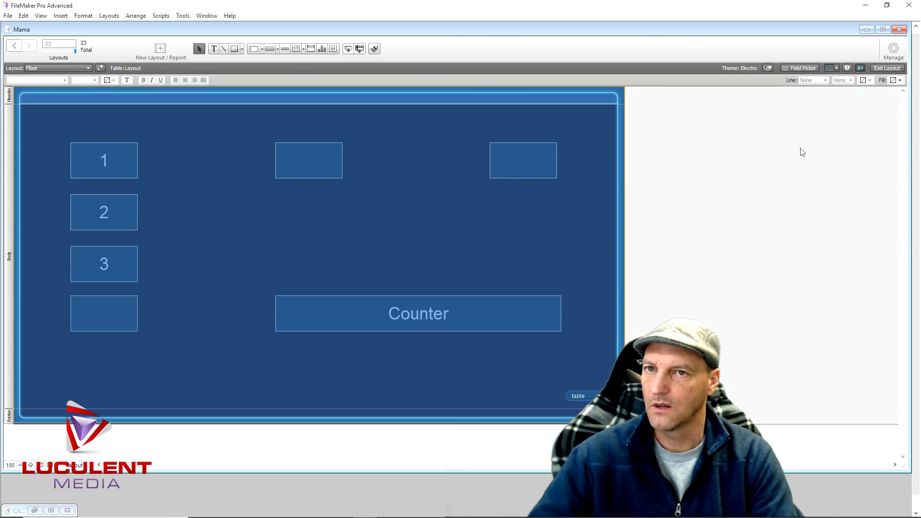
# Review the table one script attached to table button 1
pyautogui.doubleClick(120, 161)
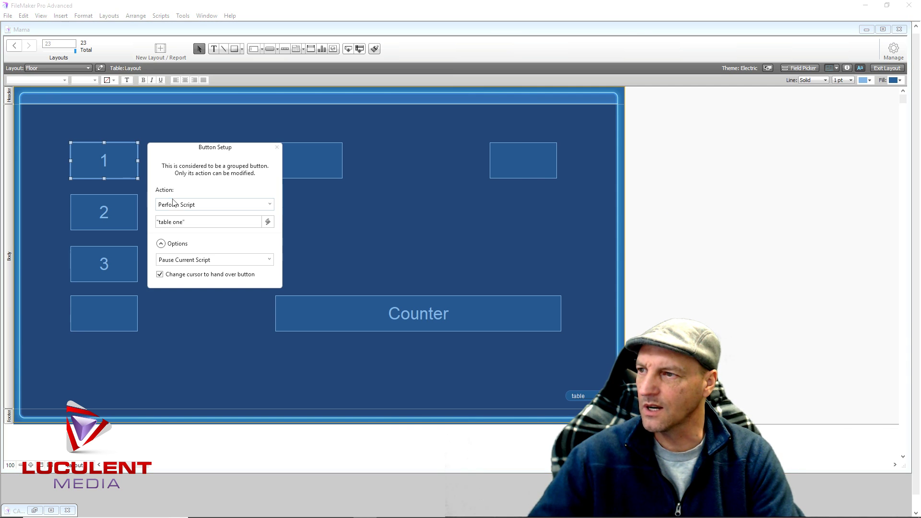
pyautogui.click(187, 227)
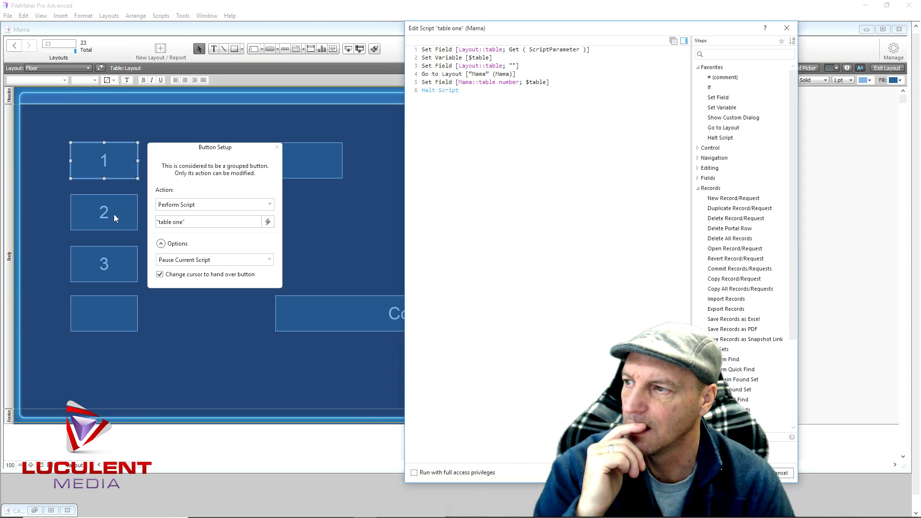
pyautogui.press('Escape')
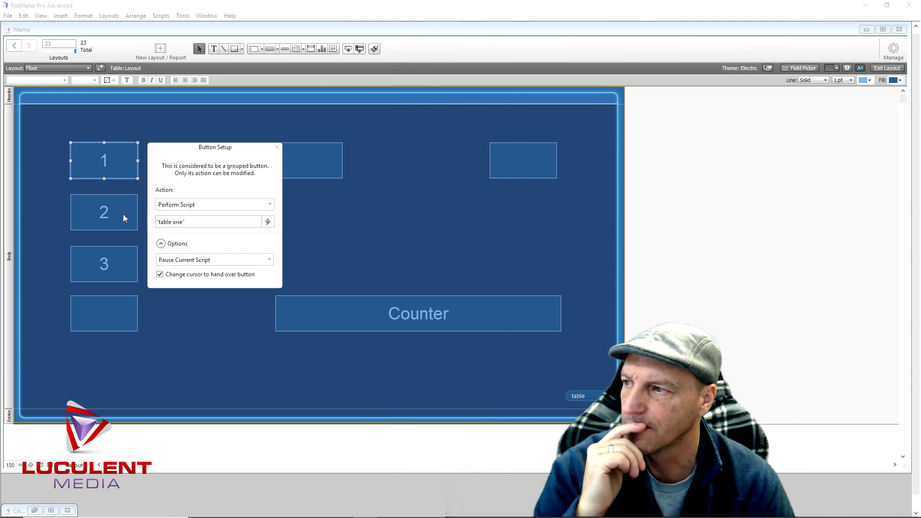
# Turn on 'Change cursor to hand over button' for table button 2
pyautogui.click(131, 214)
pyautogui.doubleClick(130, 214)
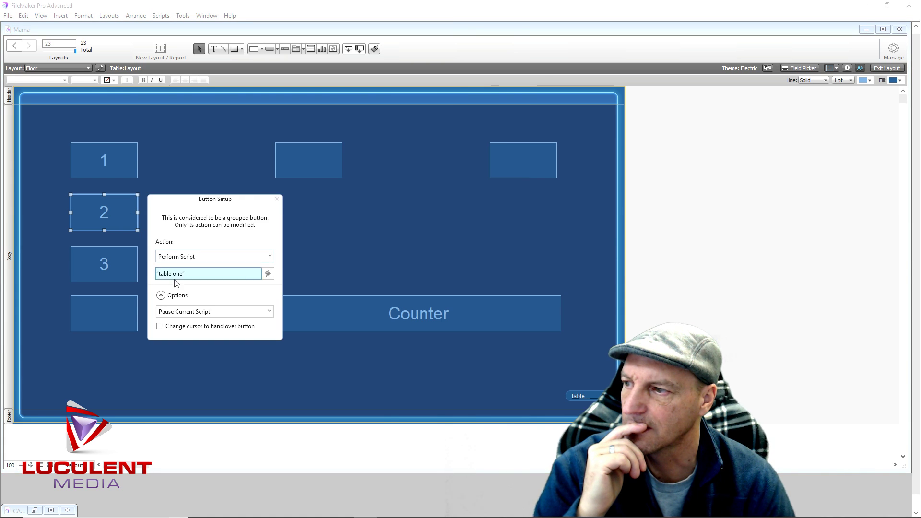
pyautogui.click(159, 326)
pyautogui.click(352, 267)
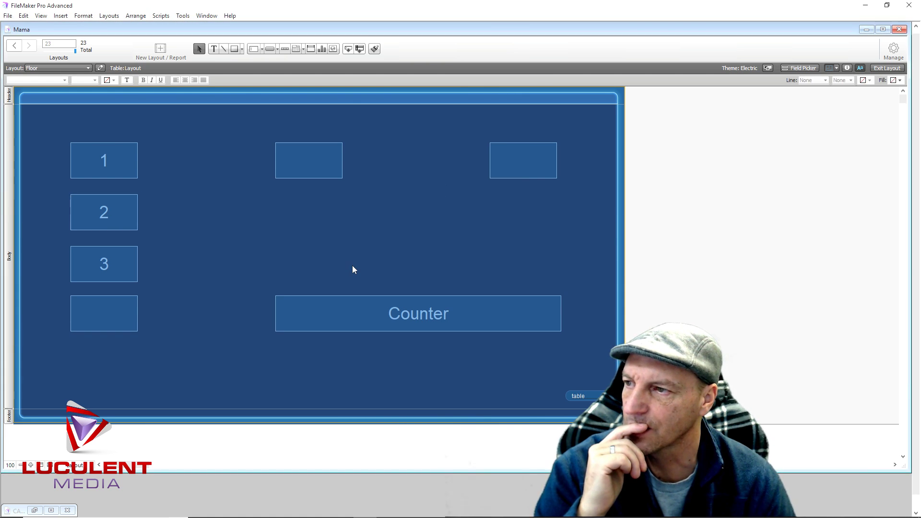
pyautogui.click(180, 16)
# Open the Script Debugger and move it clear of the Floor table buttons
pyautogui.click(162, 27)
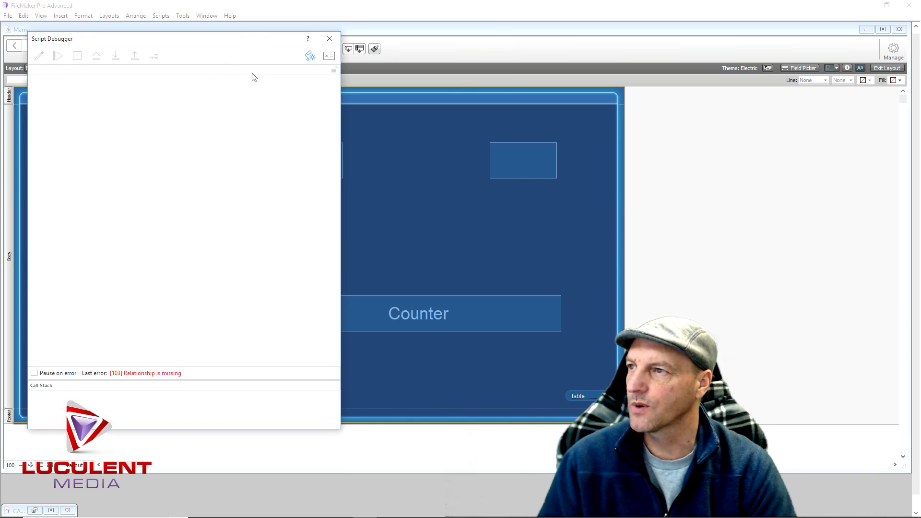
pyautogui.moveTo(172, 46); pyautogui.dragTo(355, 14)
pyautogui.click(119, 165)
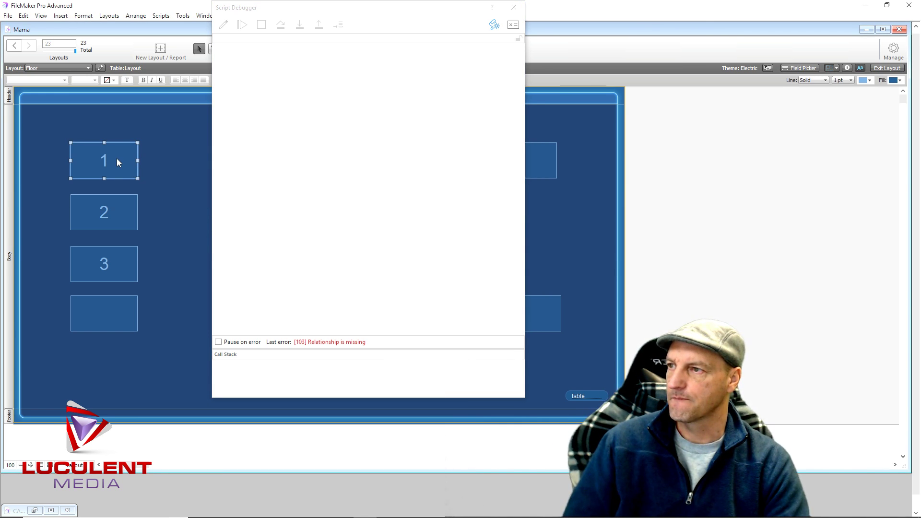
# Run table button 1 in Browse mode, step through table one, and close the debugger
pyautogui.click(888, 68)
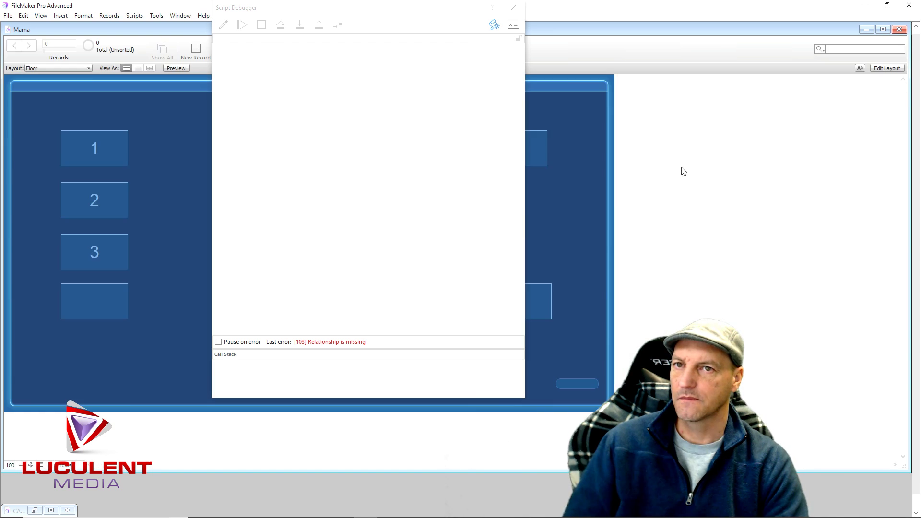
pyautogui.click(109, 153)
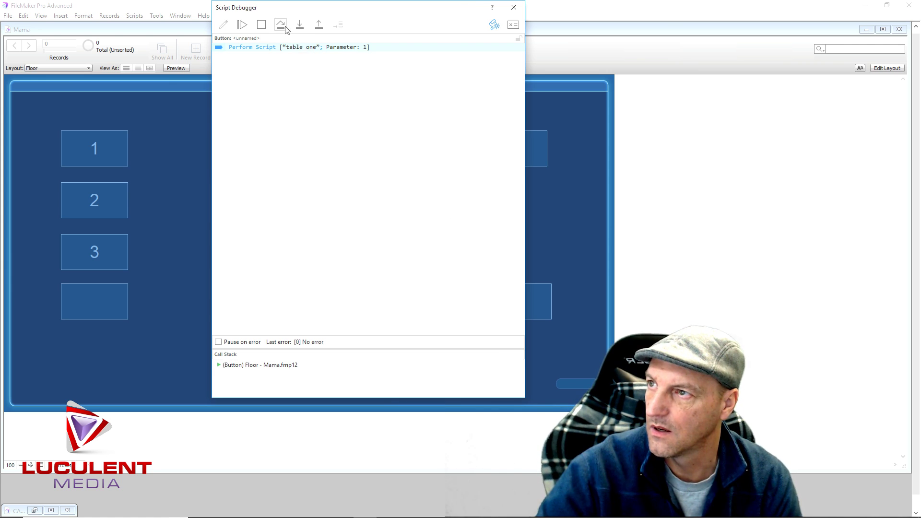
pyautogui.click(300, 25)
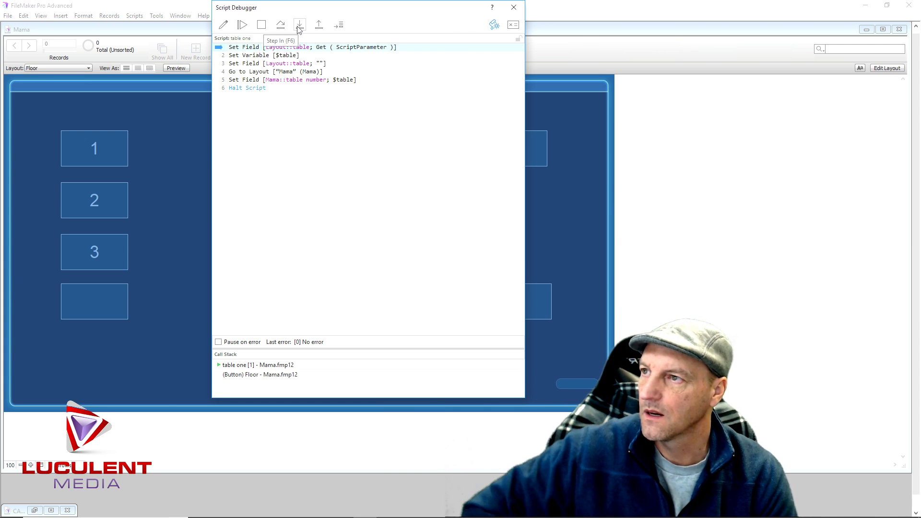
pyautogui.click(300, 27)
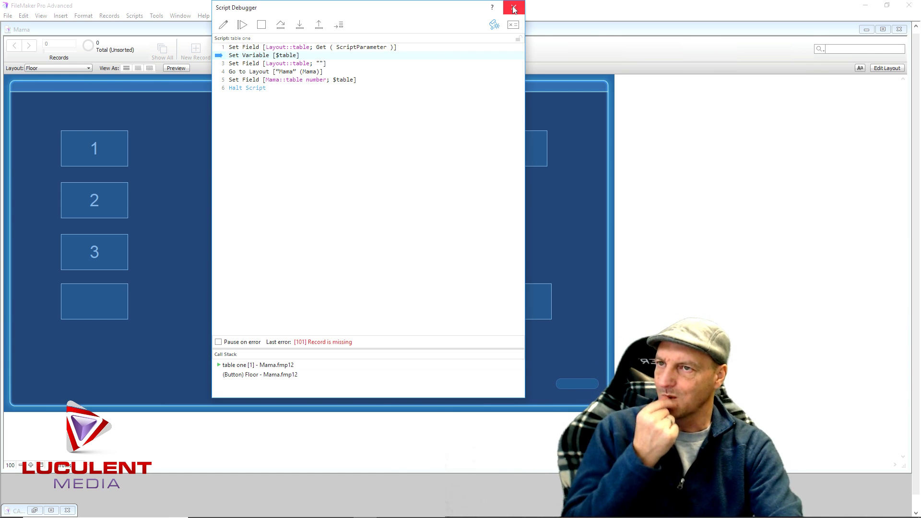
pyautogui.click(513, 9)
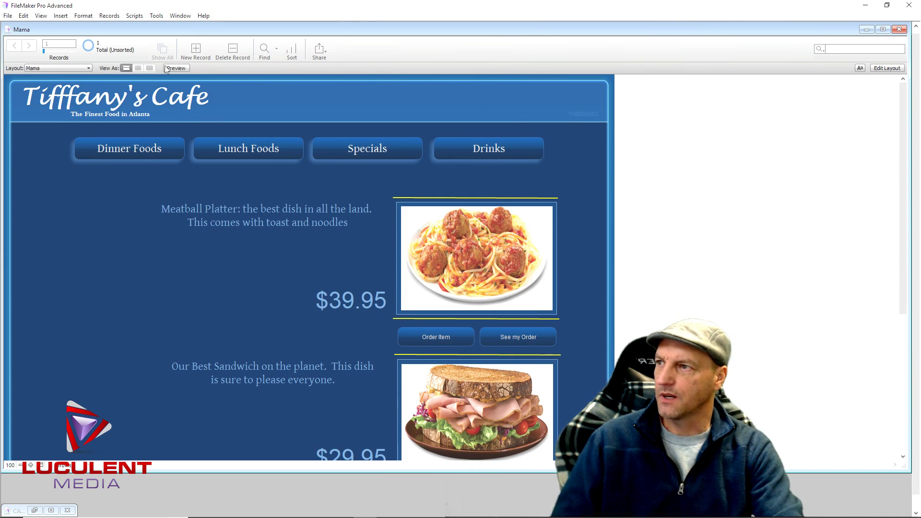
# Switch to the Mama layout and open the table one script in the Script Workspace
pyautogui.click(87, 69)
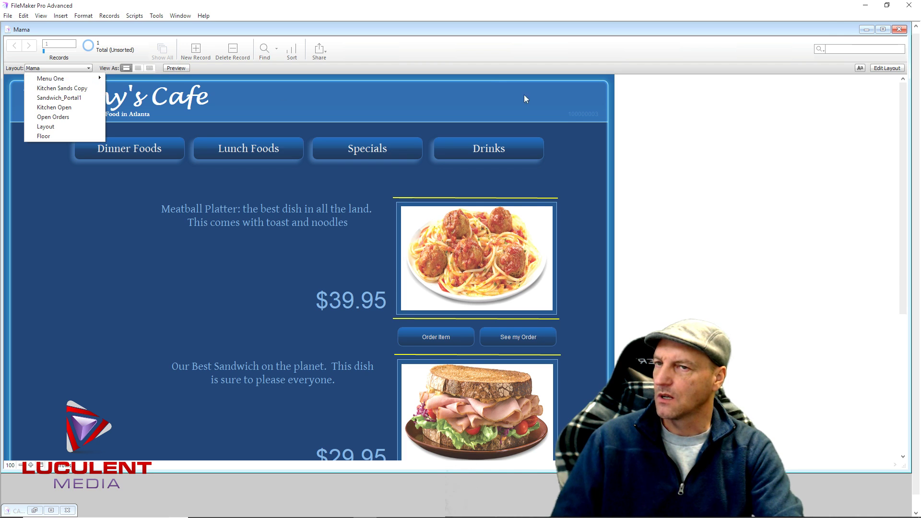
pyautogui.click(884, 68)
pyautogui.click(893, 50)
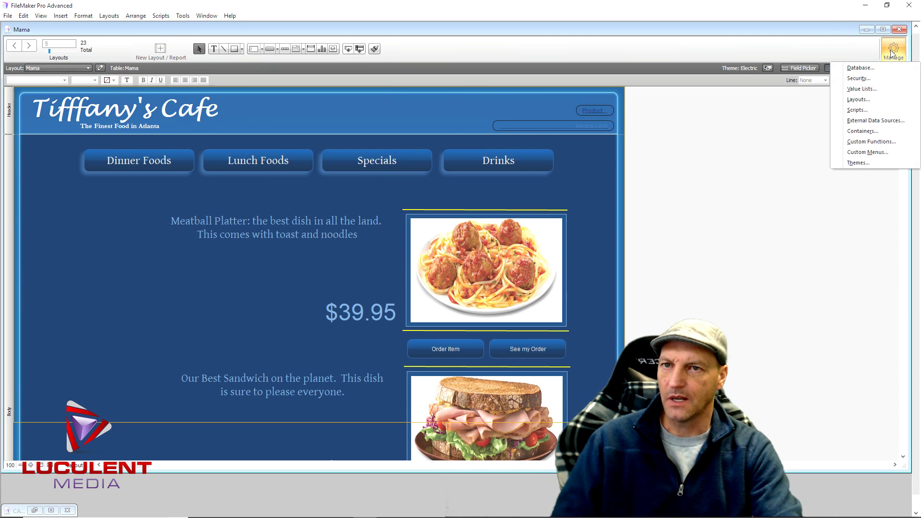
pyautogui.click(857, 110)
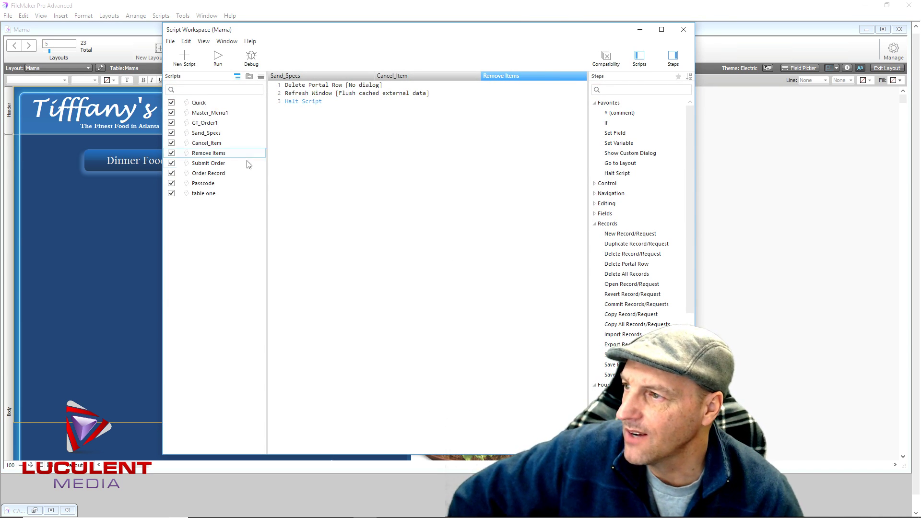
pyautogui.click(217, 195)
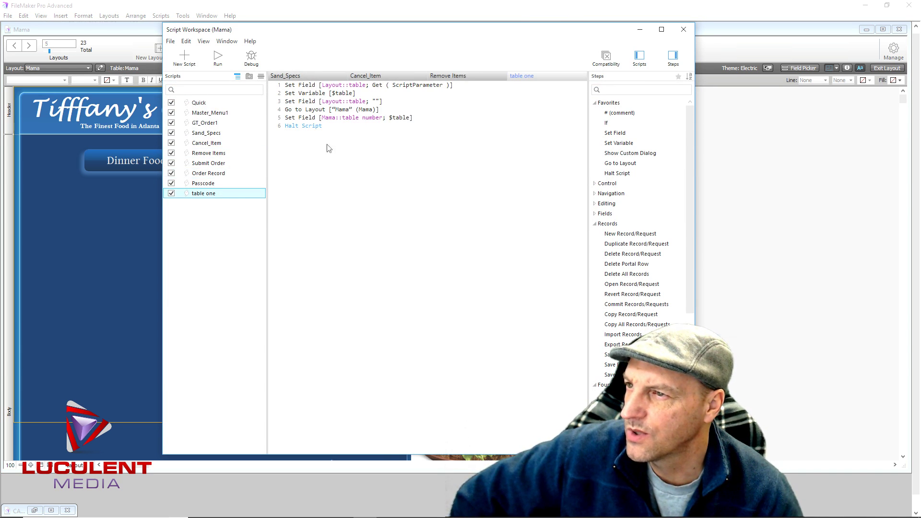
# Set $table to Get ( ScriptParameter ), save table one, and close the Script Workspace
pyautogui.doubleClick(309, 97)
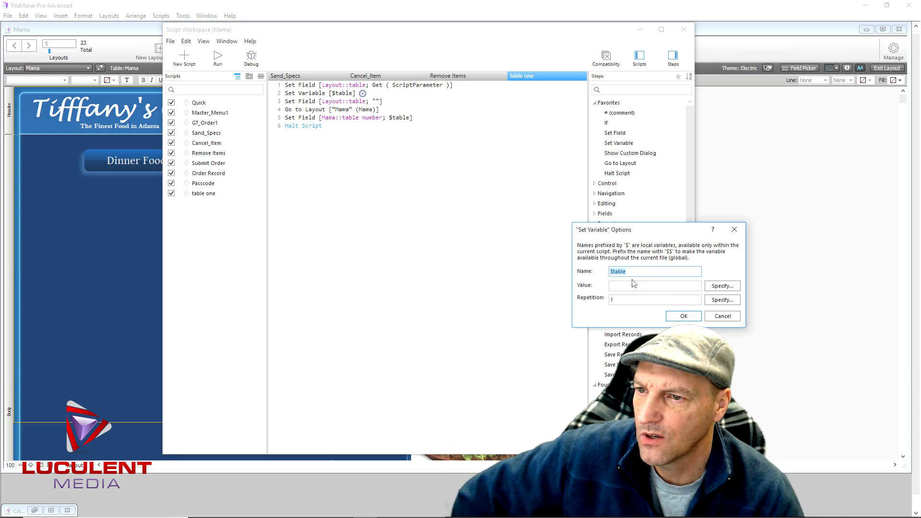
pyautogui.click(722, 286)
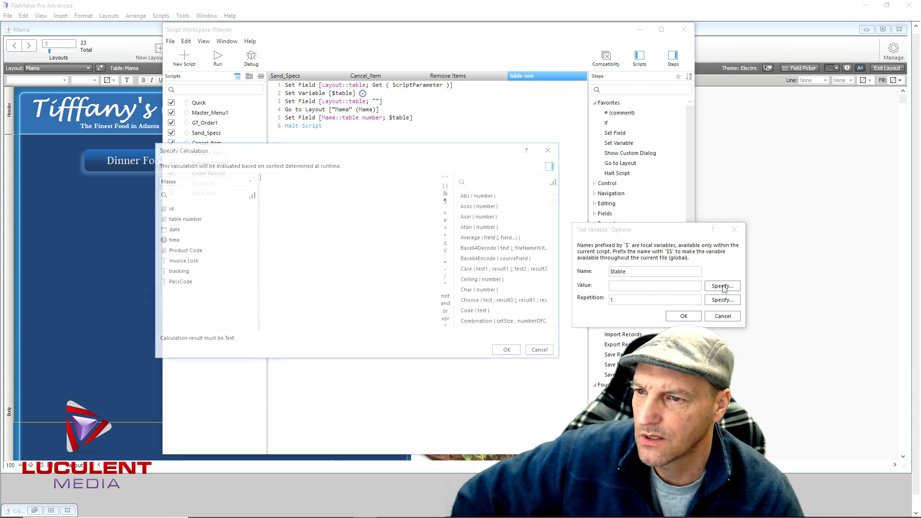
pyautogui.scroll(-3, 508, 224)
pyautogui.scroll(-15, 509, 225)
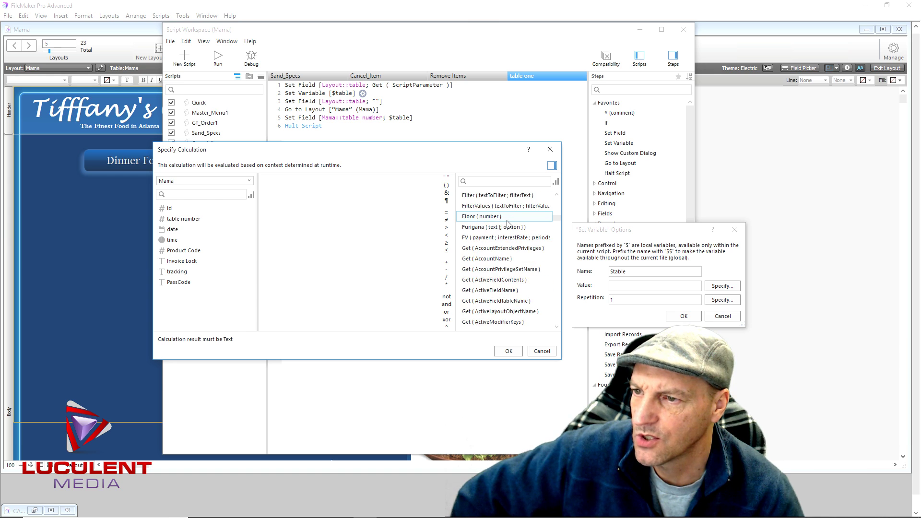
pyautogui.scroll(-10, 506, 245)
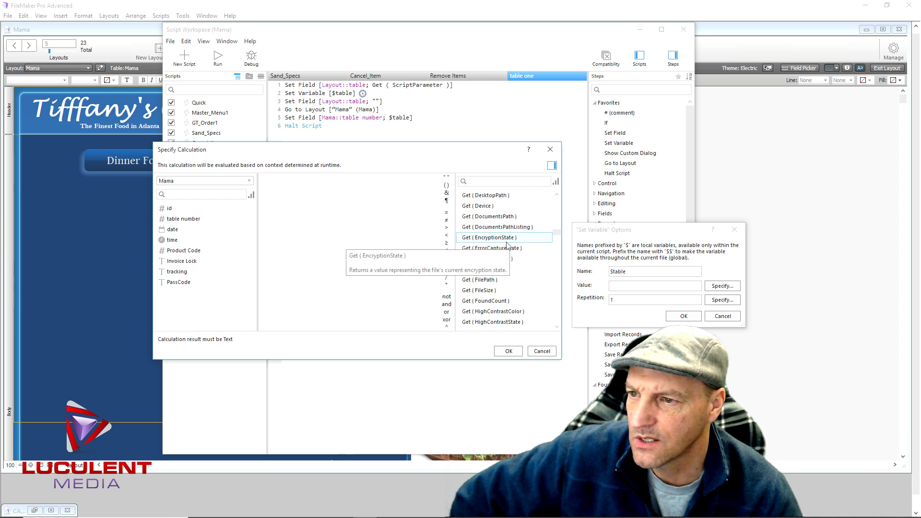
pyautogui.scroll(-3, 507, 248)
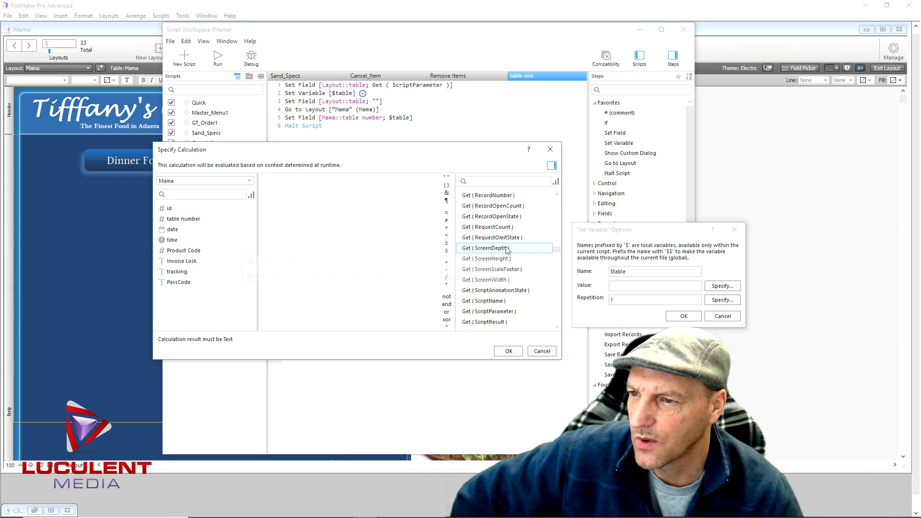
pyautogui.doubleClick(503, 313)
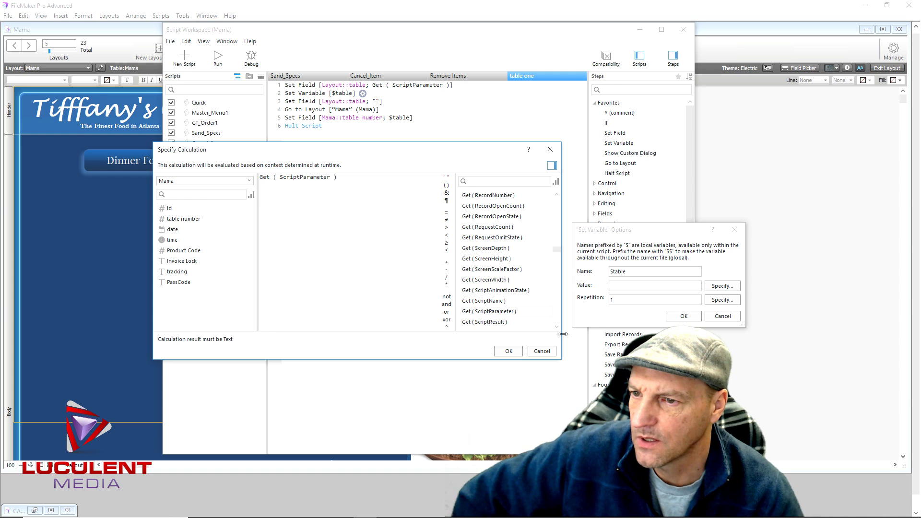
pyautogui.click(507, 351)
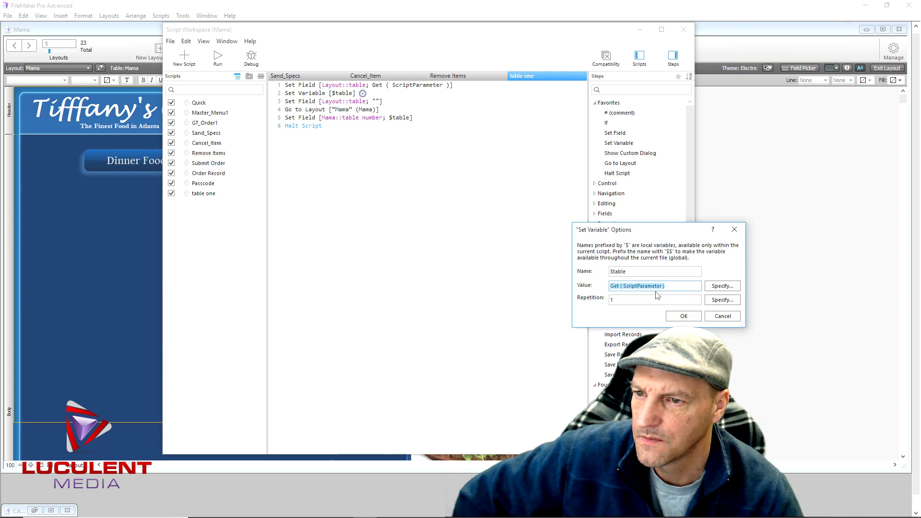
pyautogui.click(682, 316)
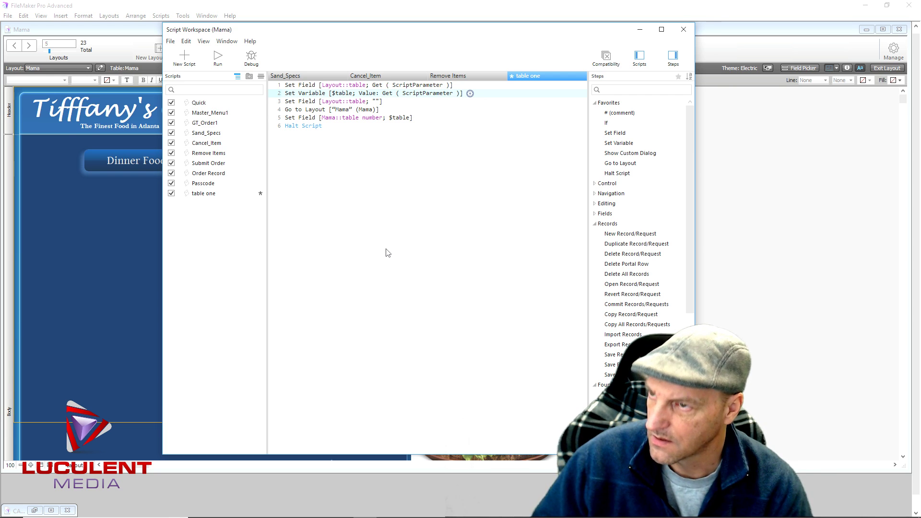
pyautogui.hotkey('ctrl', 's')
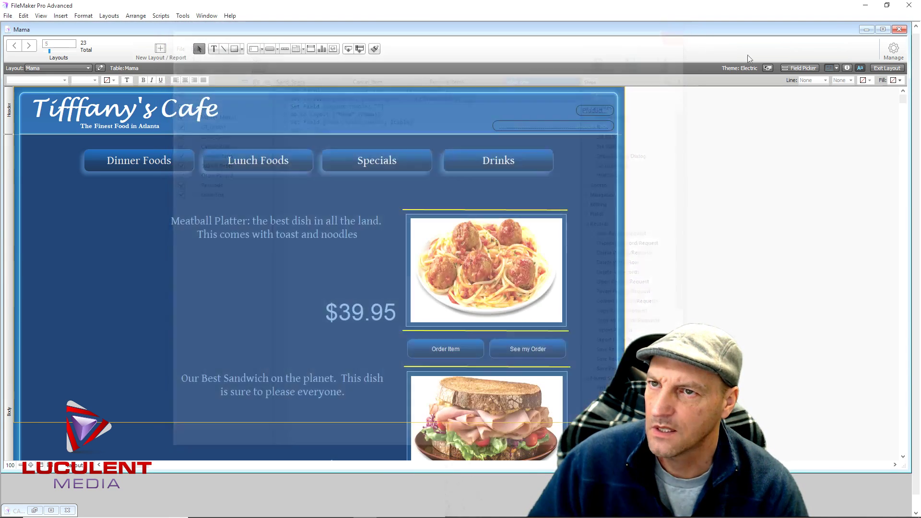
pyautogui.click(683, 29)
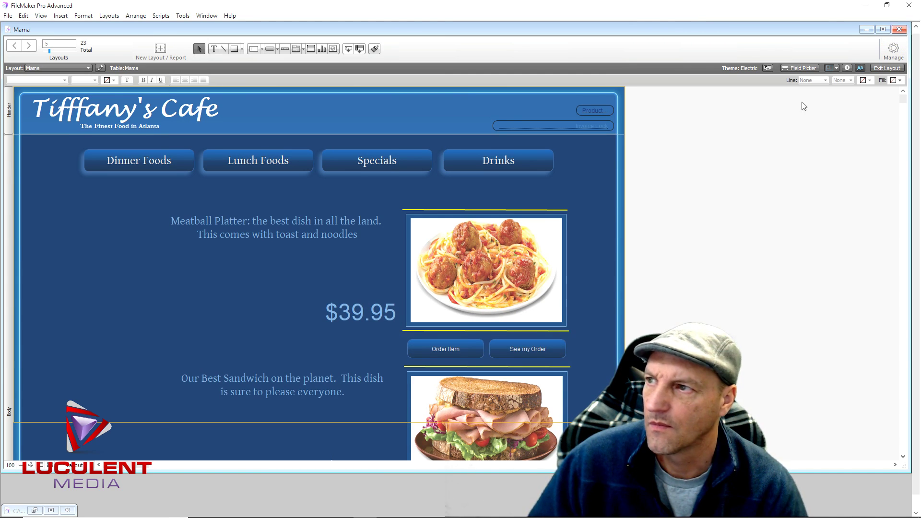
pyautogui.click(886, 68)
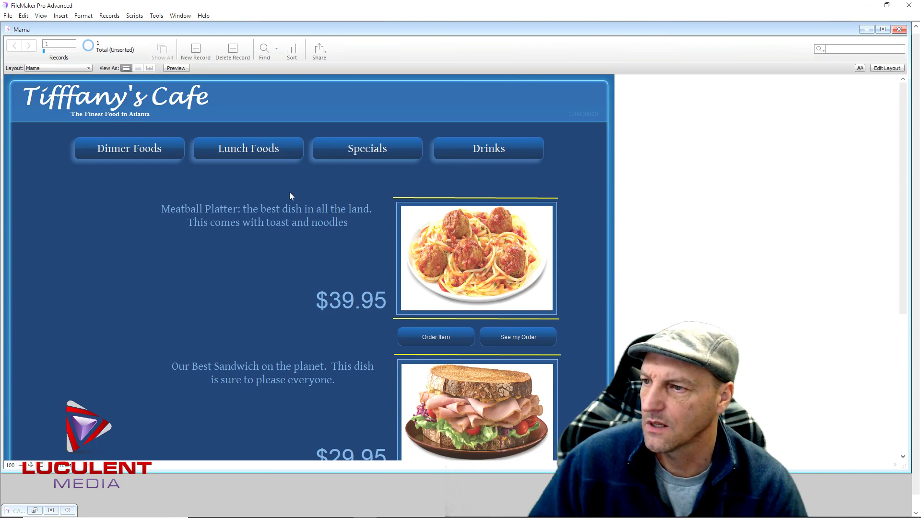
pyautogui.moveTo(903, 207); pyautogui.dragTo(902, 344)
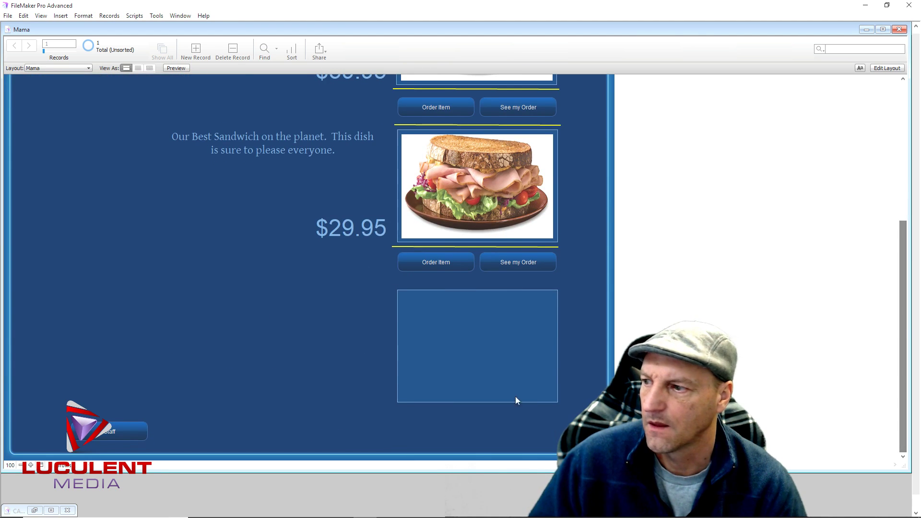
pyautogui.click(104, 434)
pyautogui.click(109, 353)
pyautogui.write('123')
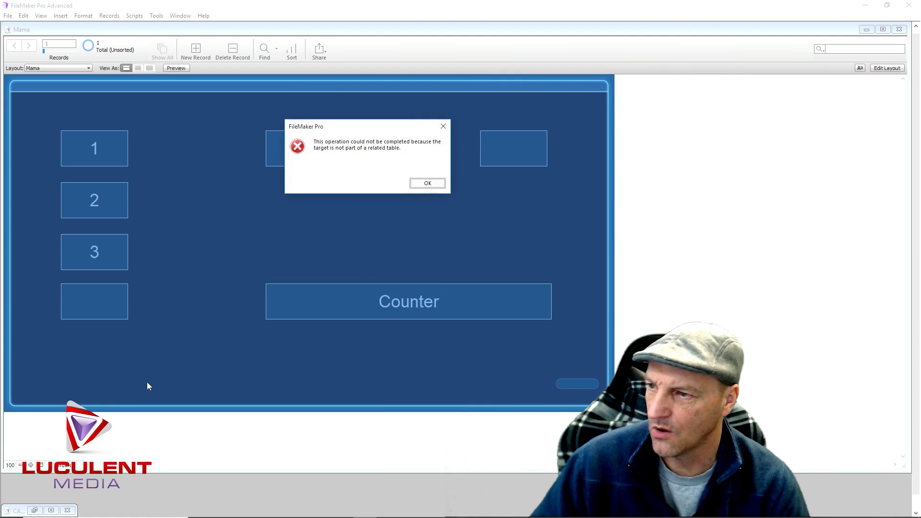
pyautogui.click(419, 182)
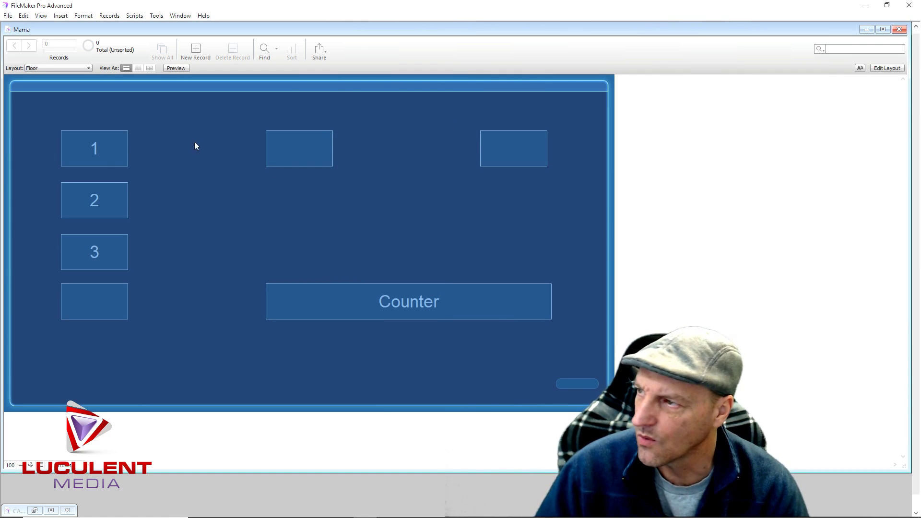
pyautogui.click(110, 155)
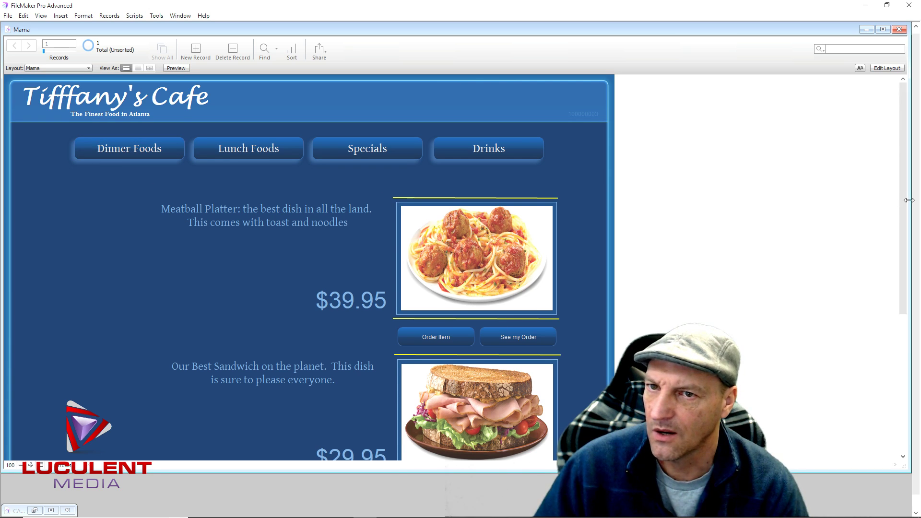
pyautogui.moveTo(907, 220); pyautogui.dragTo(904, 360)
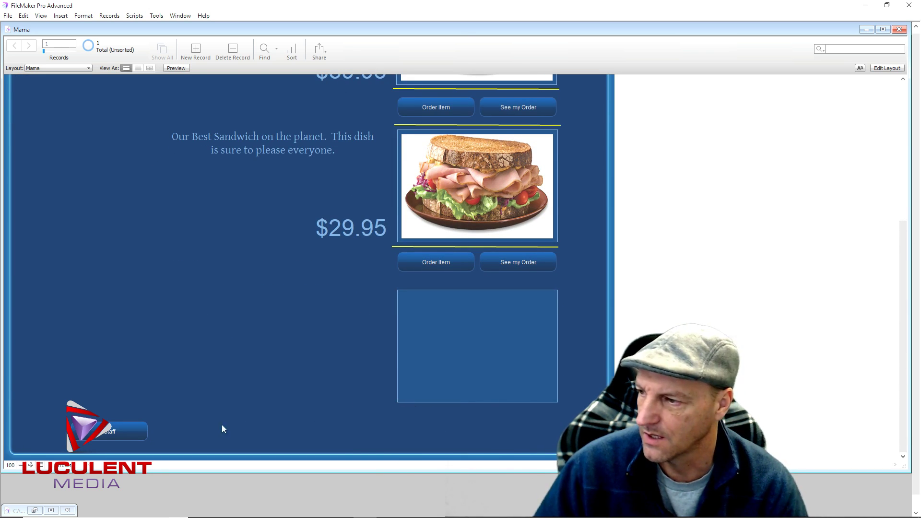
pyautogui.click(126, 429)
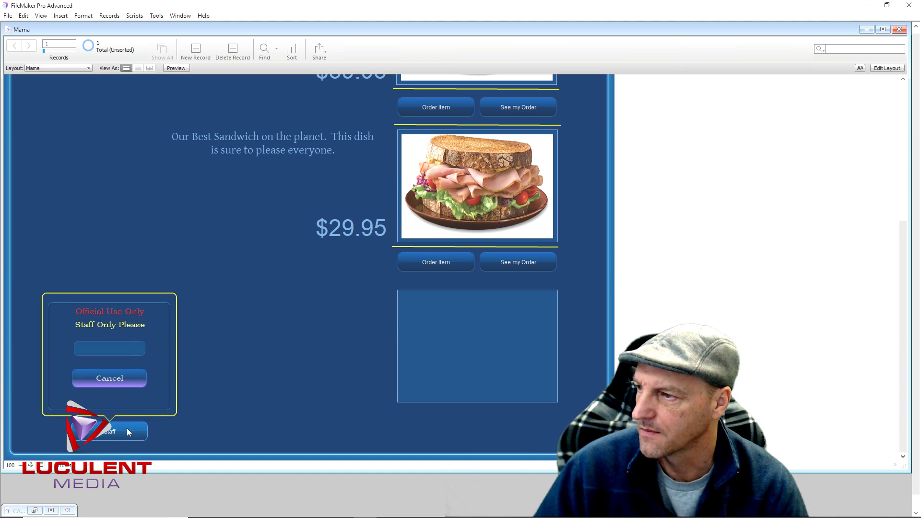
pyautogui.click(123, 348)
pyautogui.write('123')
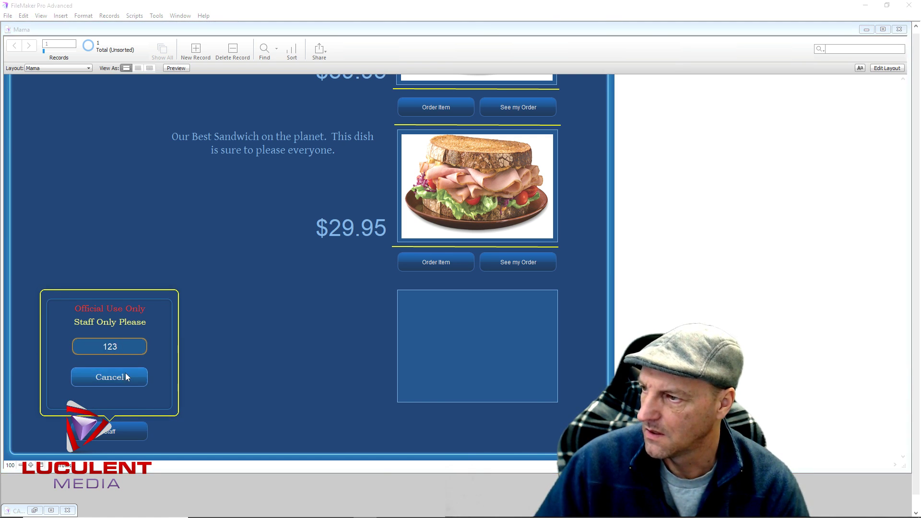
pyautogui.click(125, 373)
pyautogui.click(422, 183)
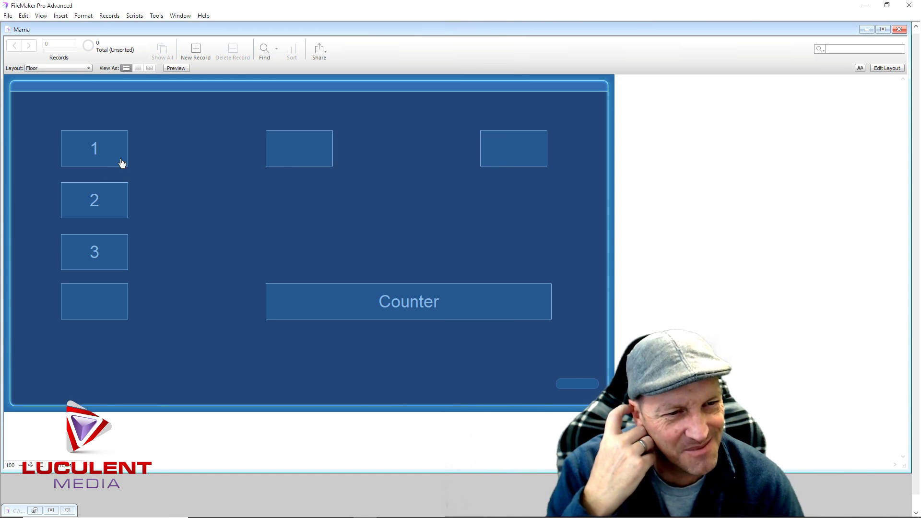
pyautogui.click(106, 201)
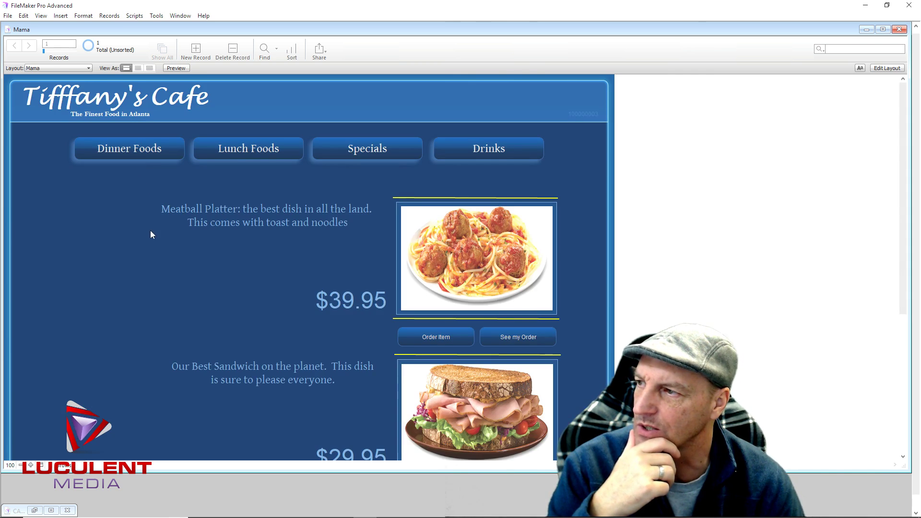
pyautogui.scroll(-5, 896, 201)
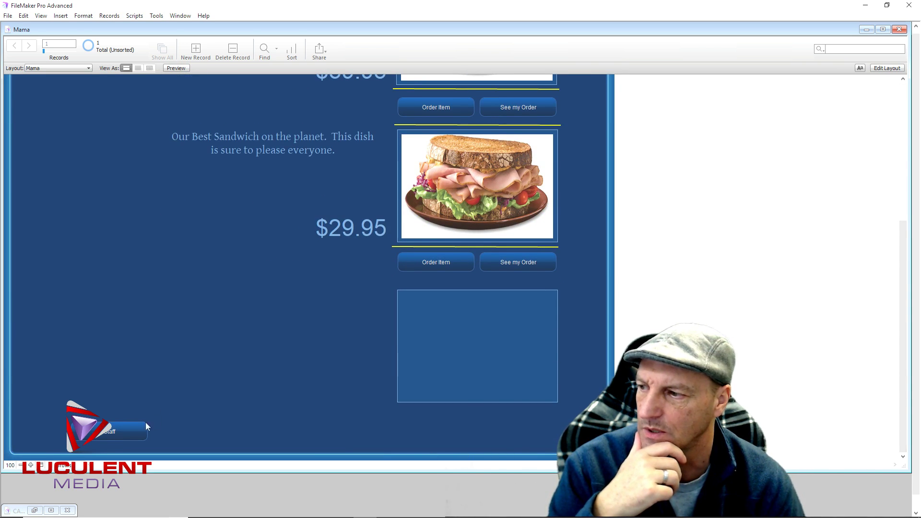
pyautogui.click(133, 429)
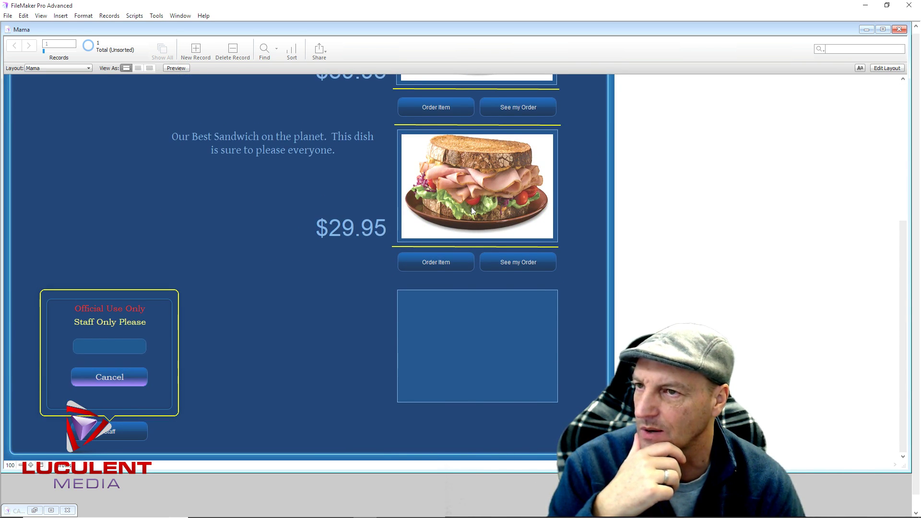
pyautogui.click(885, 69)
pyautogui.click(154, 444)
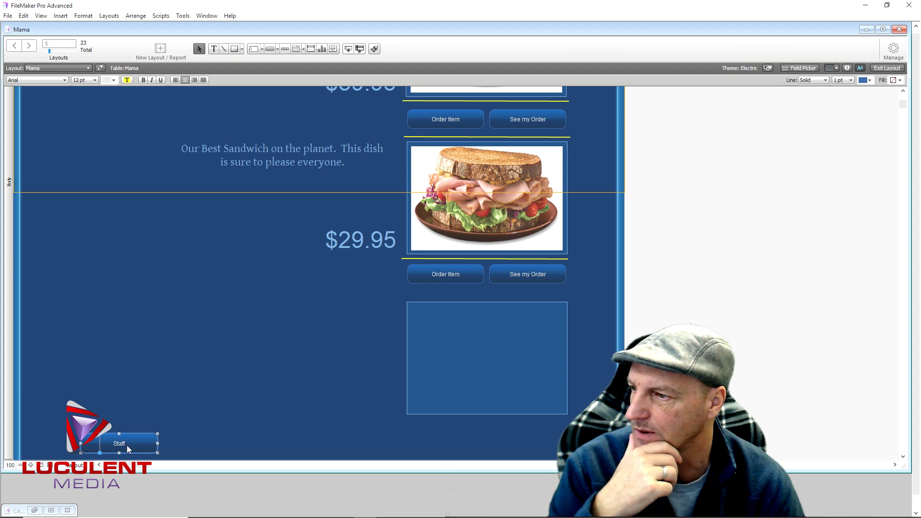
# Open the Passcode script from the staff popover's Cancel button settings
pyautogui.doubleClick(128, 449)
pyautogui.click(148, 392)
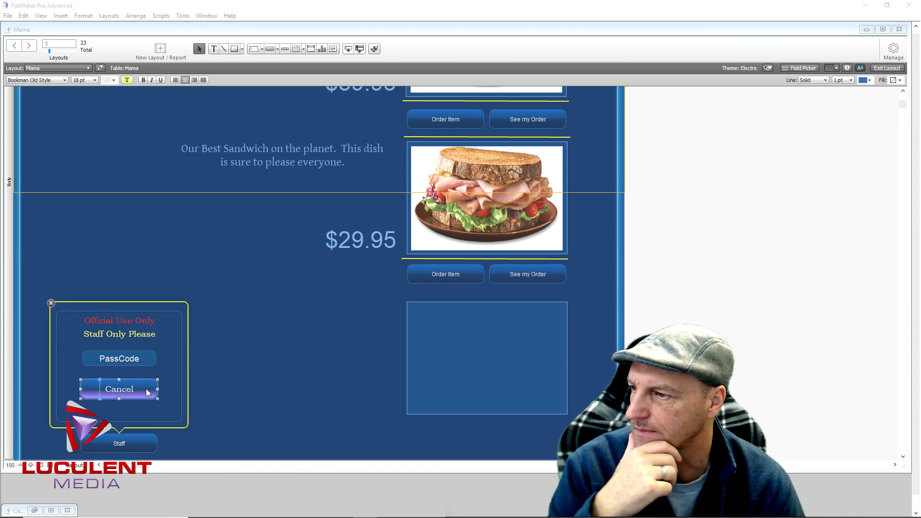
pyautogui.doubleClick(147, 392)
pyautogui.click(195, 451)
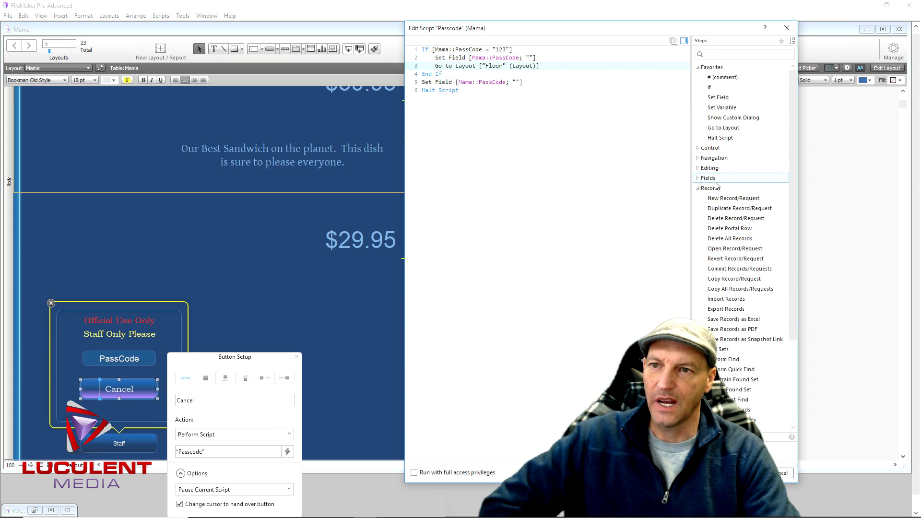
# Add Halt Script after Go to Layout Floor, then save and close the Passcode script
pyautogui.doubleClick(716, 139)
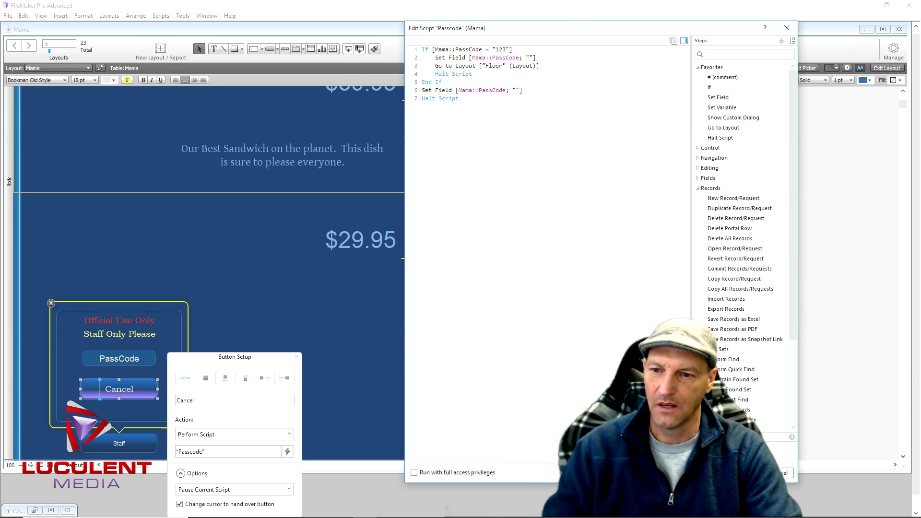
pyautogui.hotkey('ctrl', 'w')
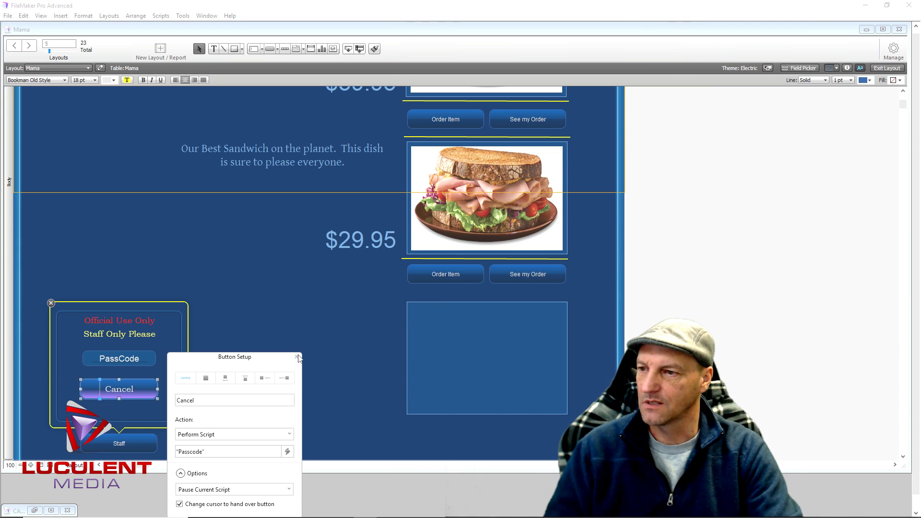
pyautogui.click(300, 331)
pyautogui.click(886, 67)
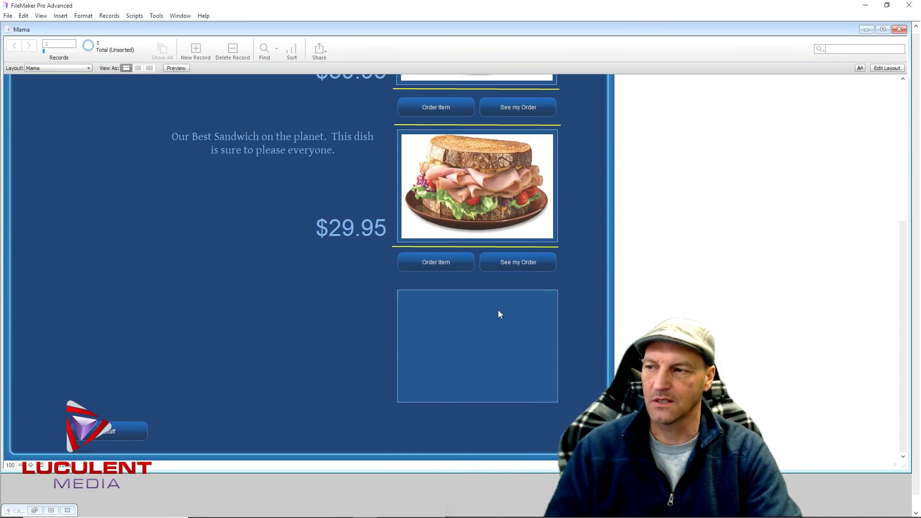
pyautogui.click(119, 433)
pyautogui.click(100, 346)
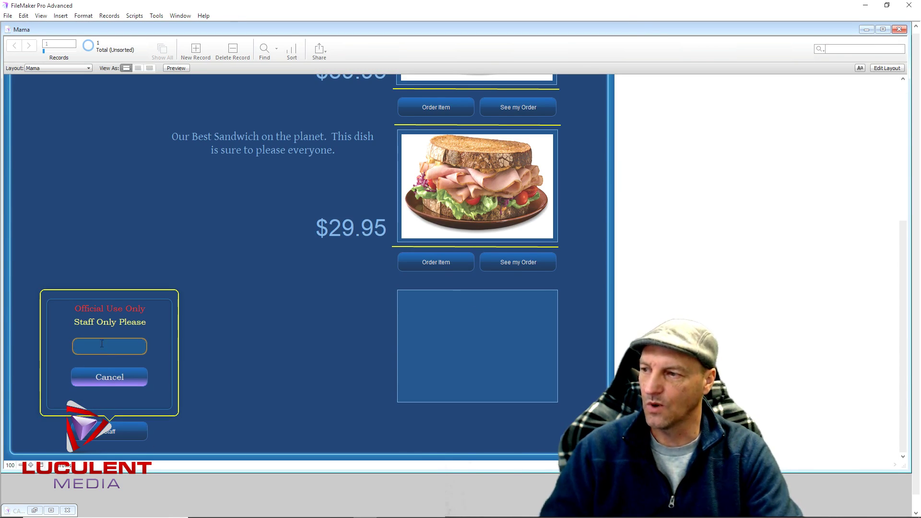
pyautogui.write('123')
pyautogui.click(127, 379)
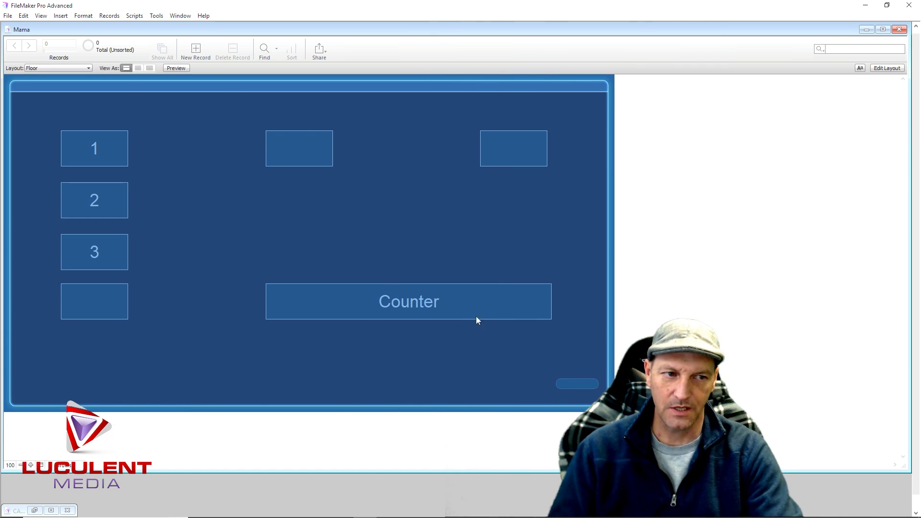
pyautogui.click(90, 149)
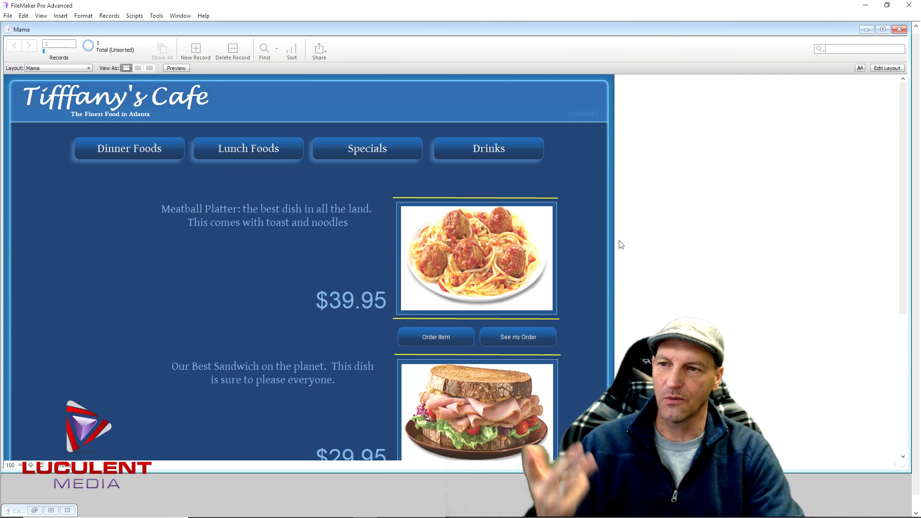
pyautogui.moveTo(902, 186); pyautogui.dragTo(902, 324)
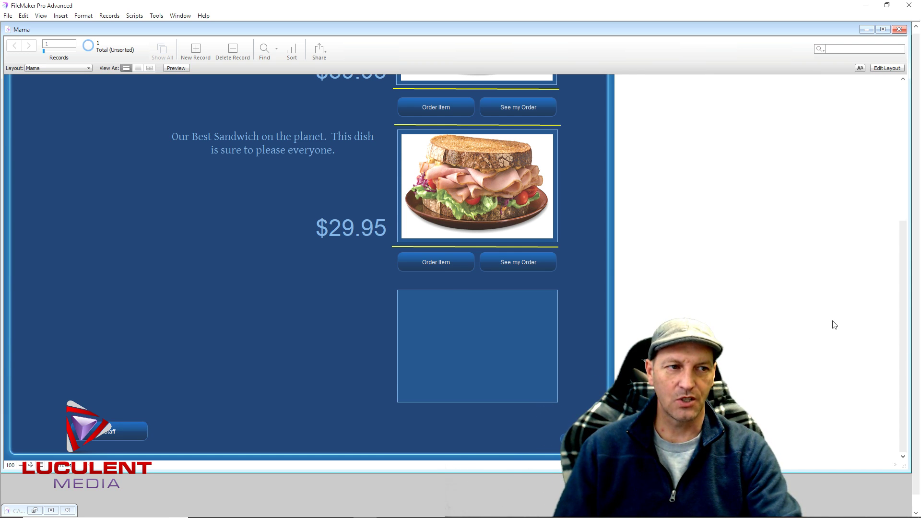
pyautogui.moveTo(901, 330); pyautogui.dragTo(910, 373)
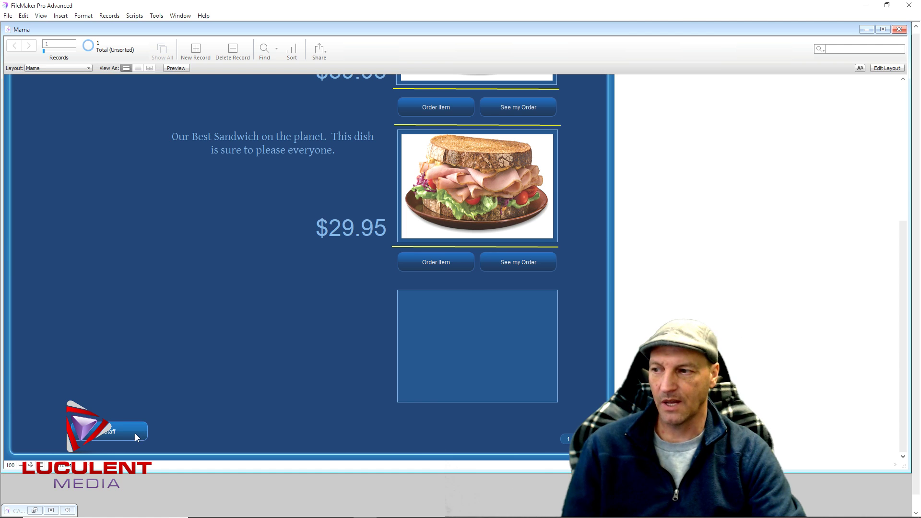
pyautogui.click(130, 433)
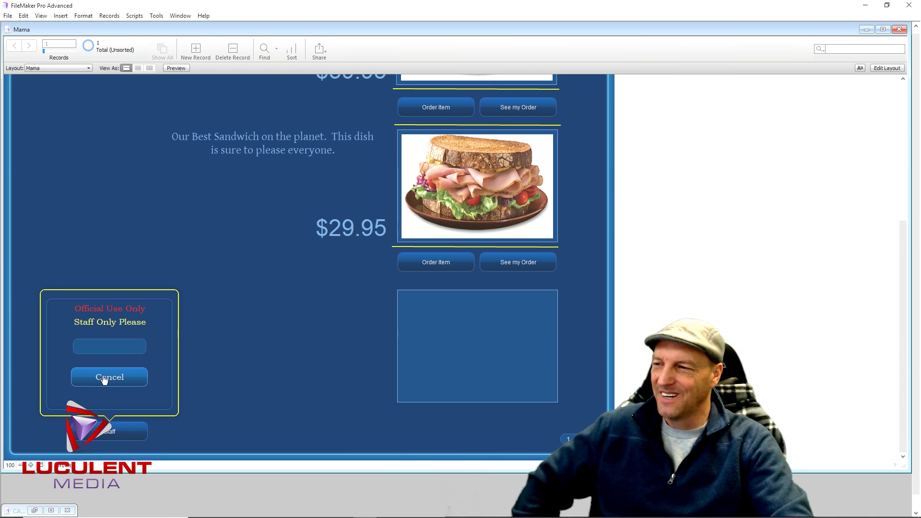
pyautogui.click(126, 372)
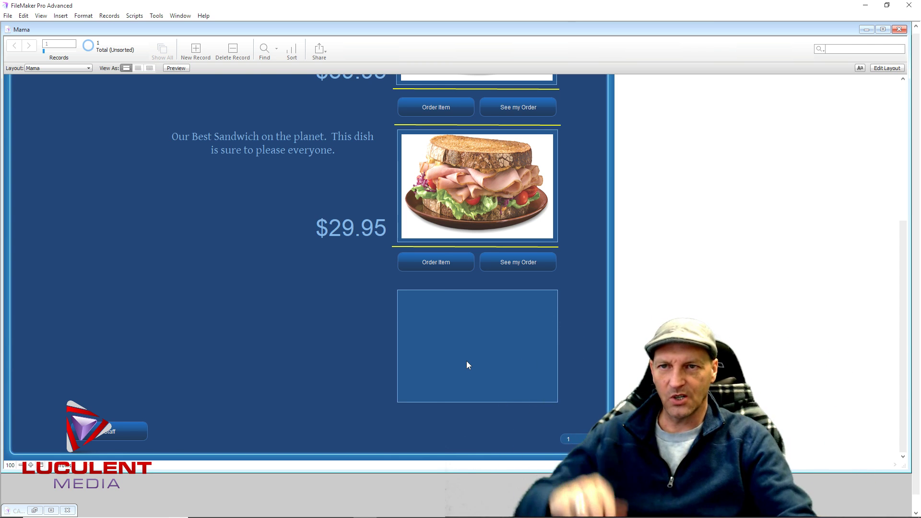
pyautogui.click(492, 109)
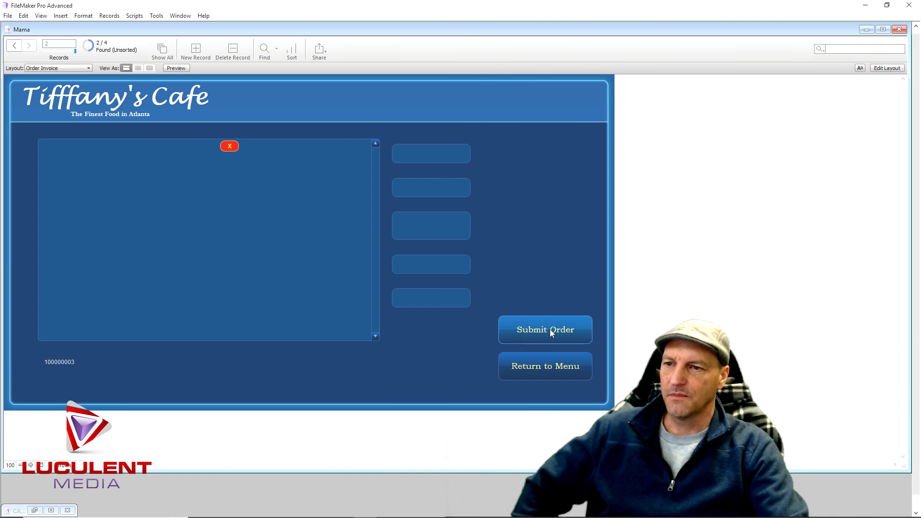
pyautogui.click(550, 370)
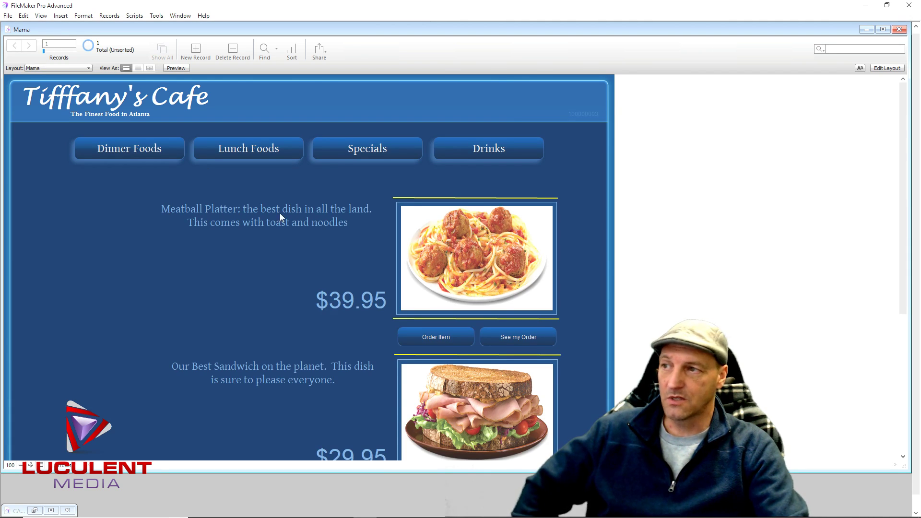